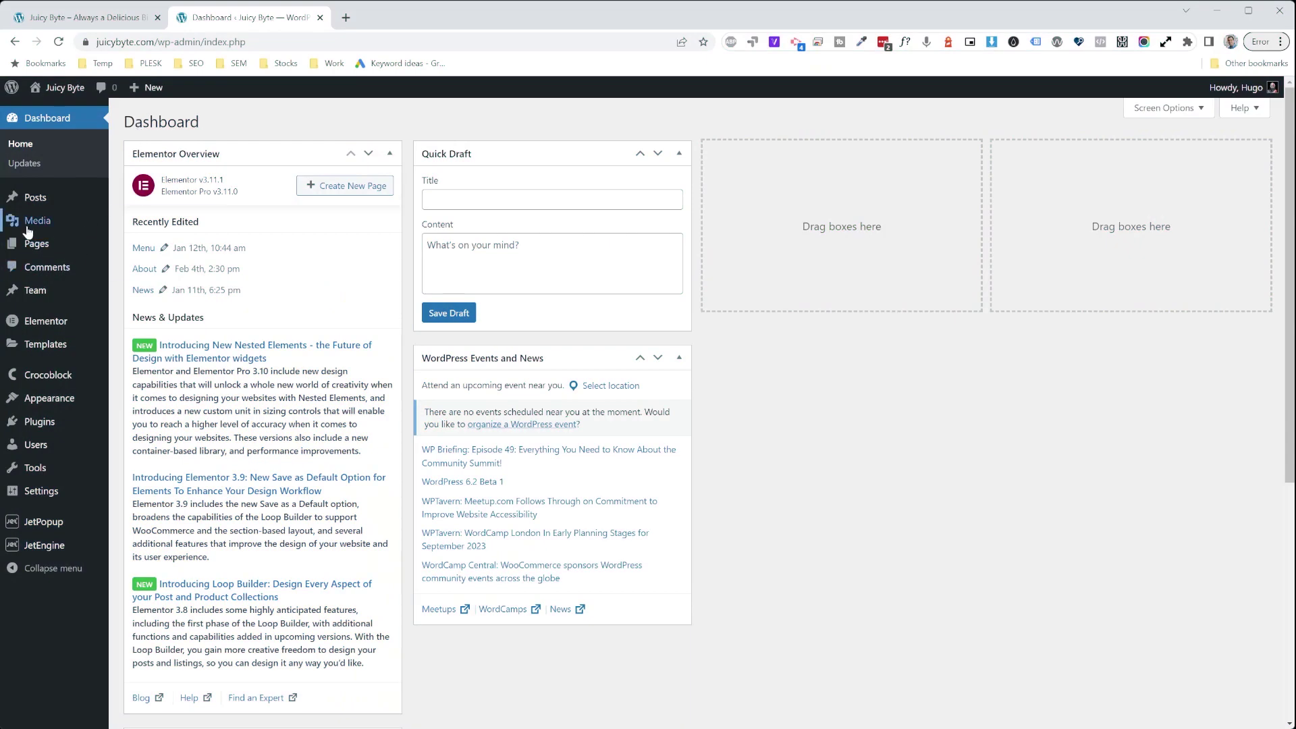
Step: Open the installed plugins list and examine the Elementor, Elementor Pro, JetEngine and Post Types Order entries
mouse_move(42, 424)
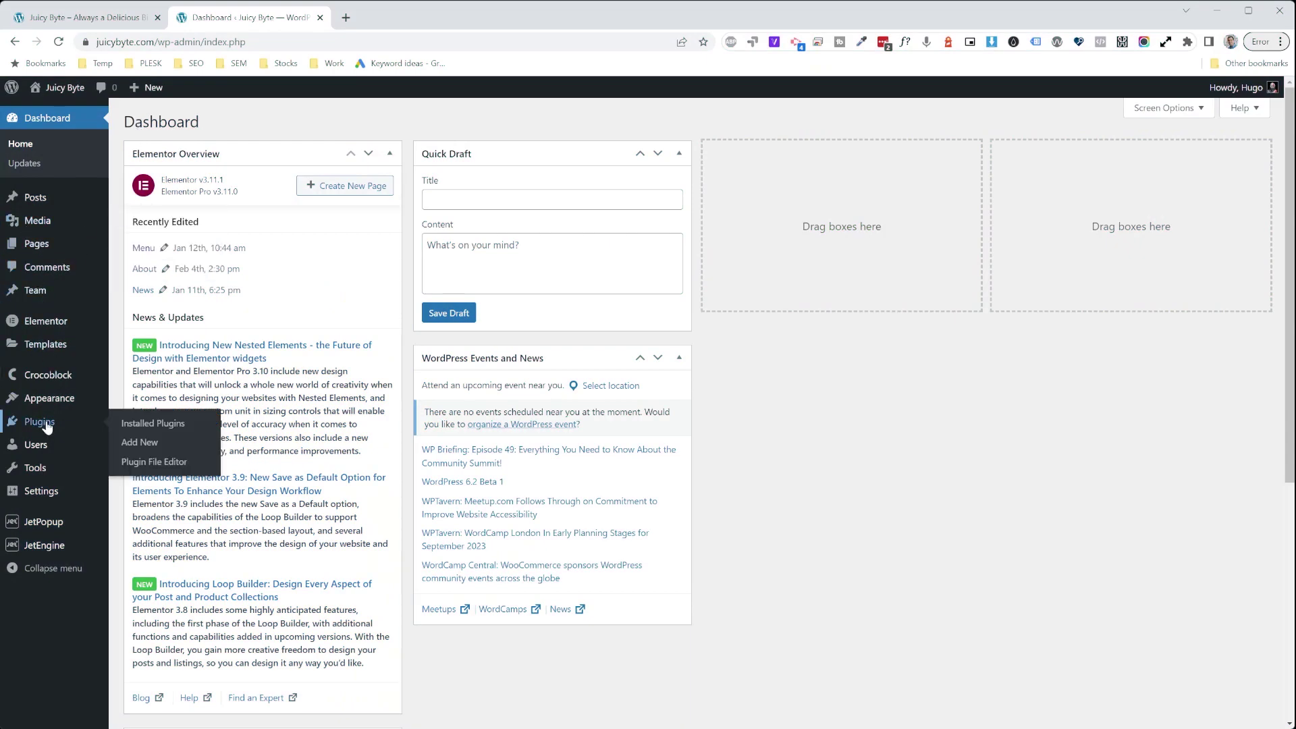
click(147, 424)
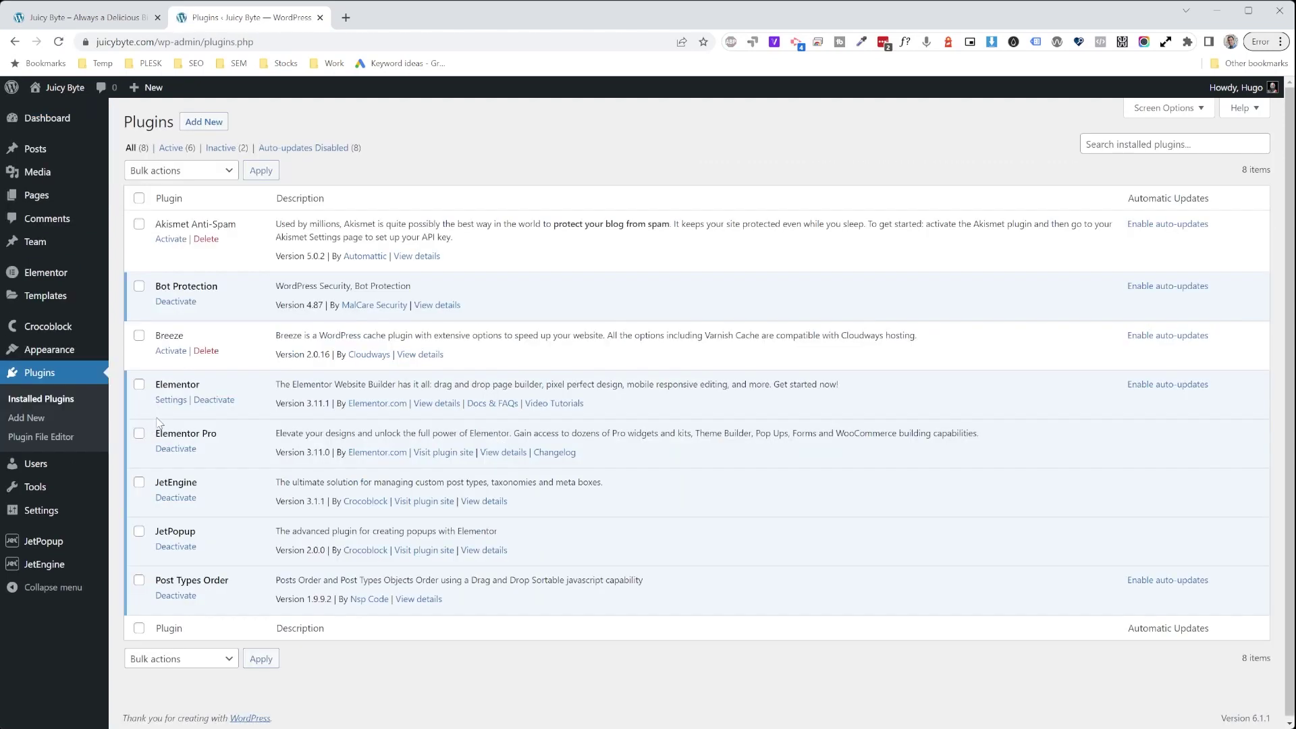
drag(148, 386, 208, 388)
drag(162, 433, 220, 435)
drag(154, 482, 216, 486)
drag(157, 582, 239, 572)
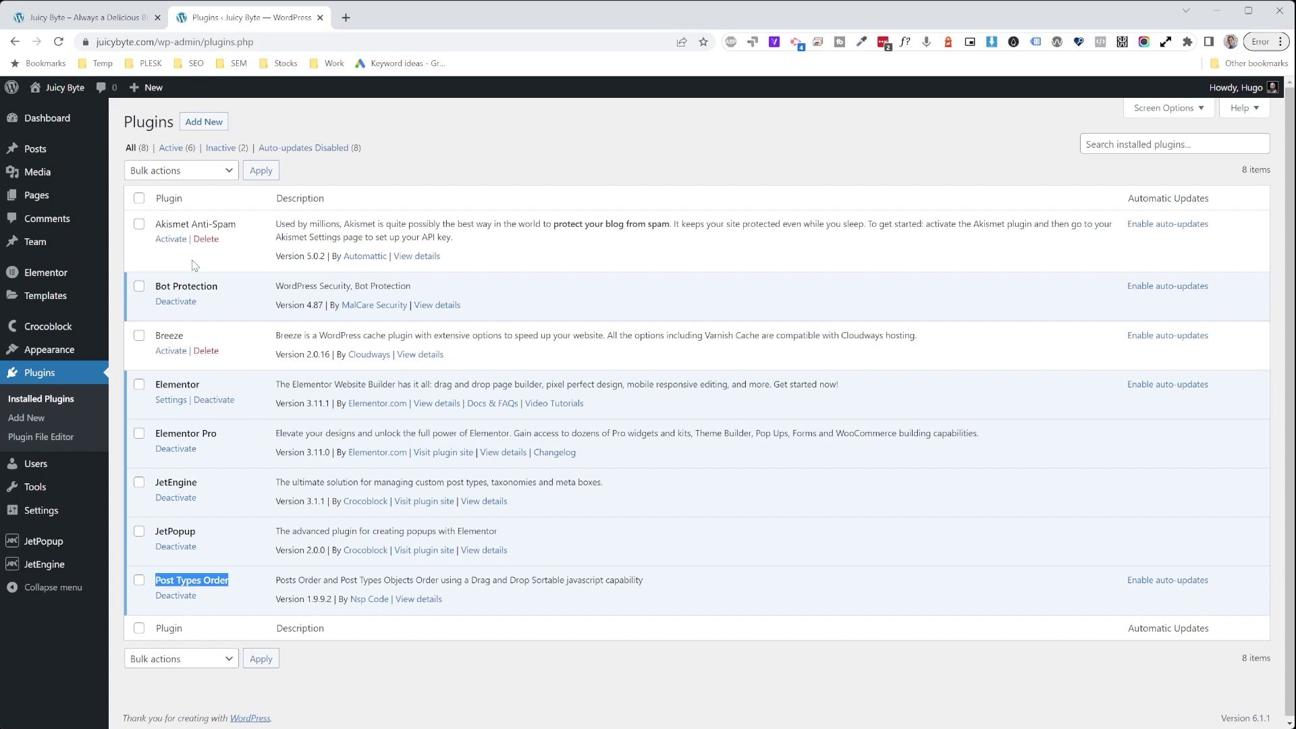
Step: Open the Crocoblock dashboard and review the installed JetPlugins and those available to install with the licence
mouse_move(64, 331)
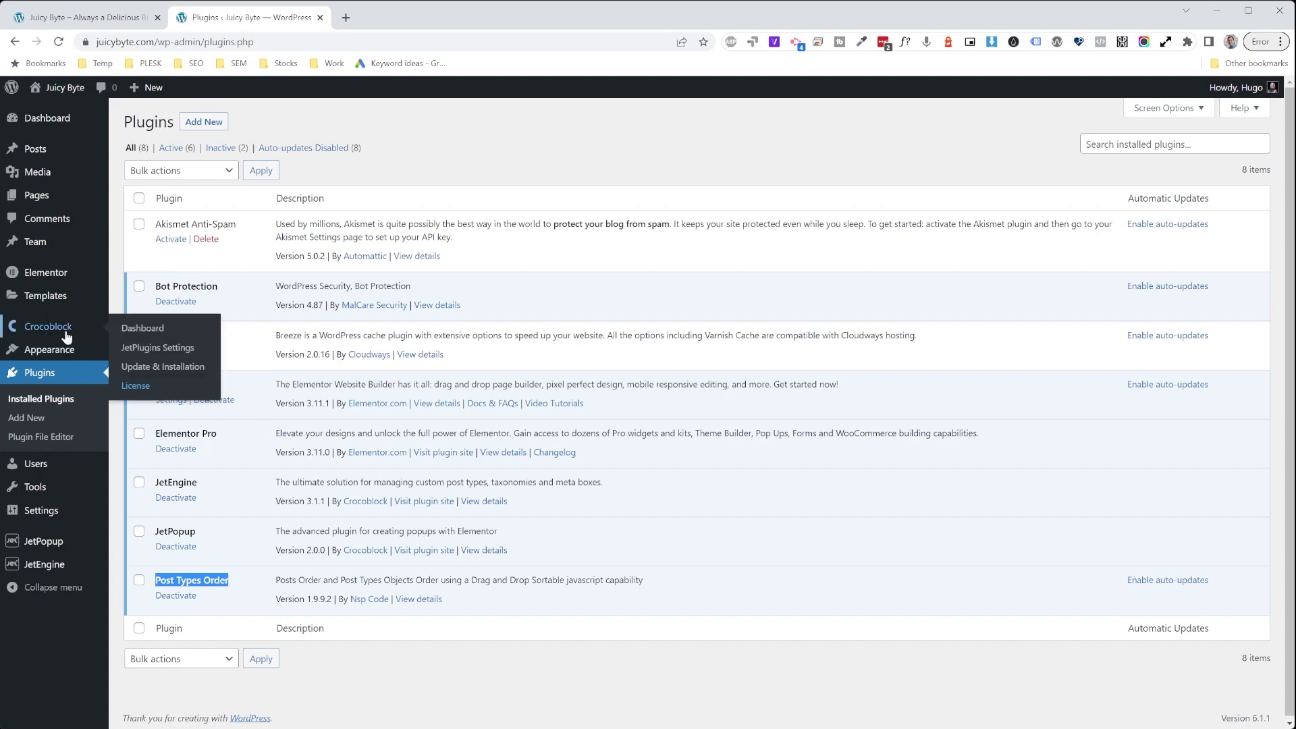
click(141, 329)
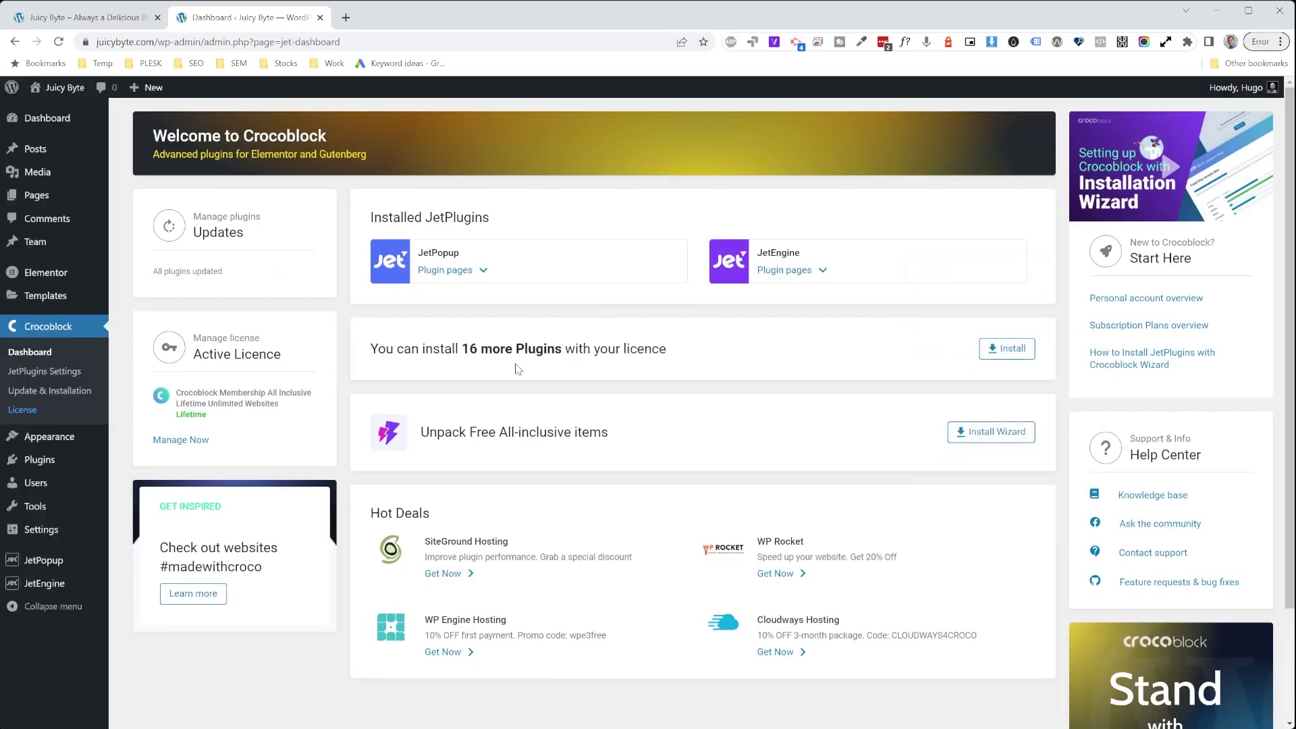
click(990, 352)
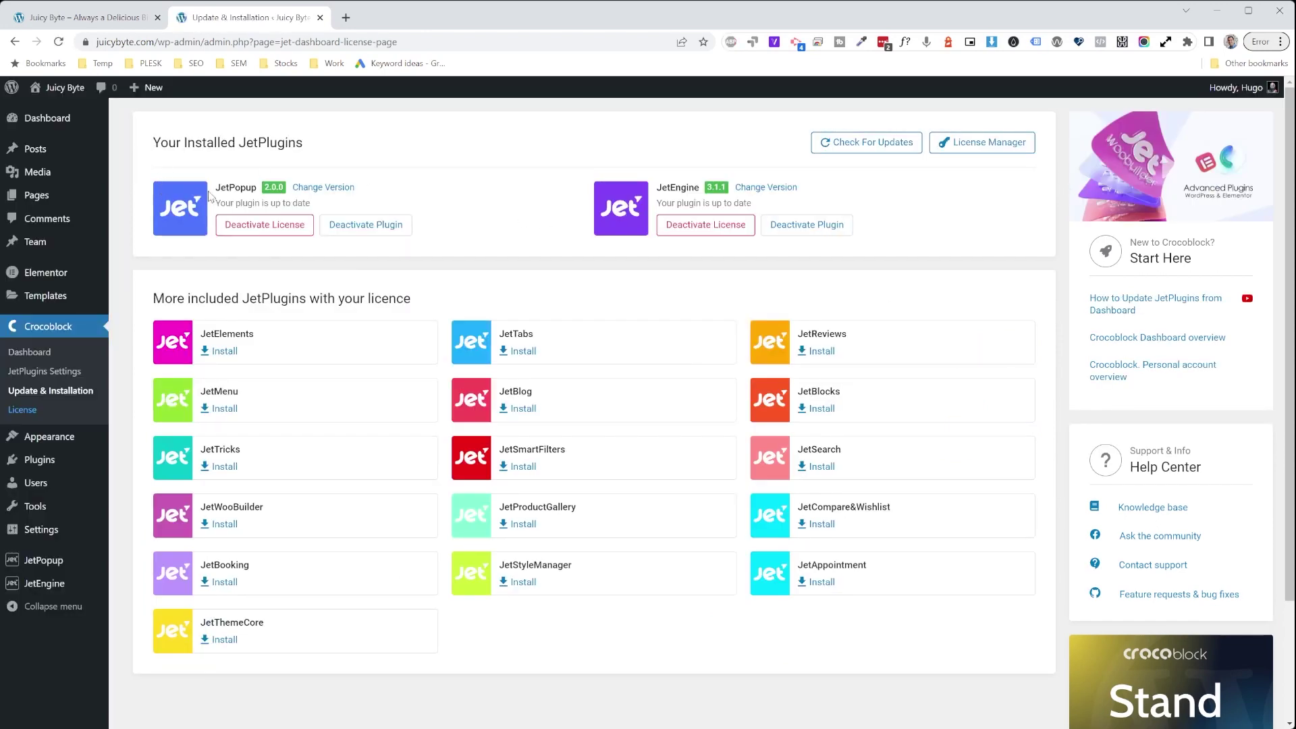
drag(631, 160, 875, 225)
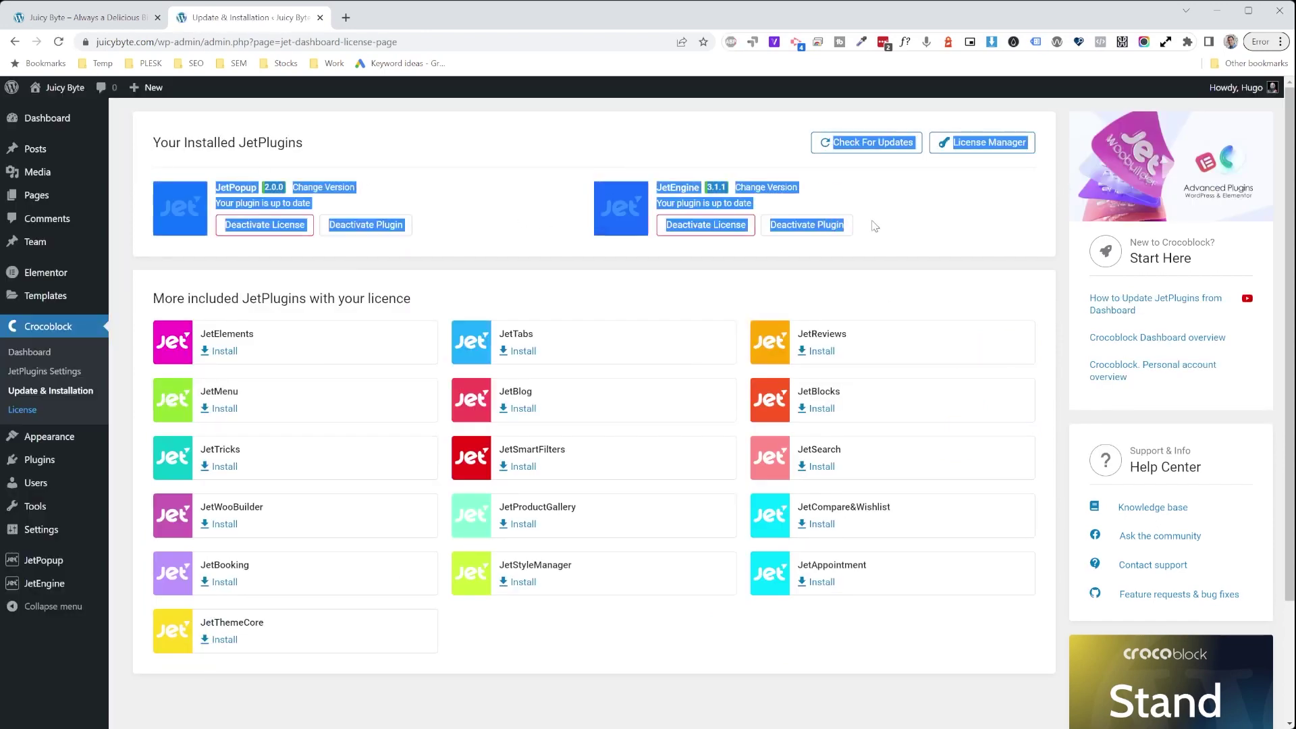
click(909, 228)
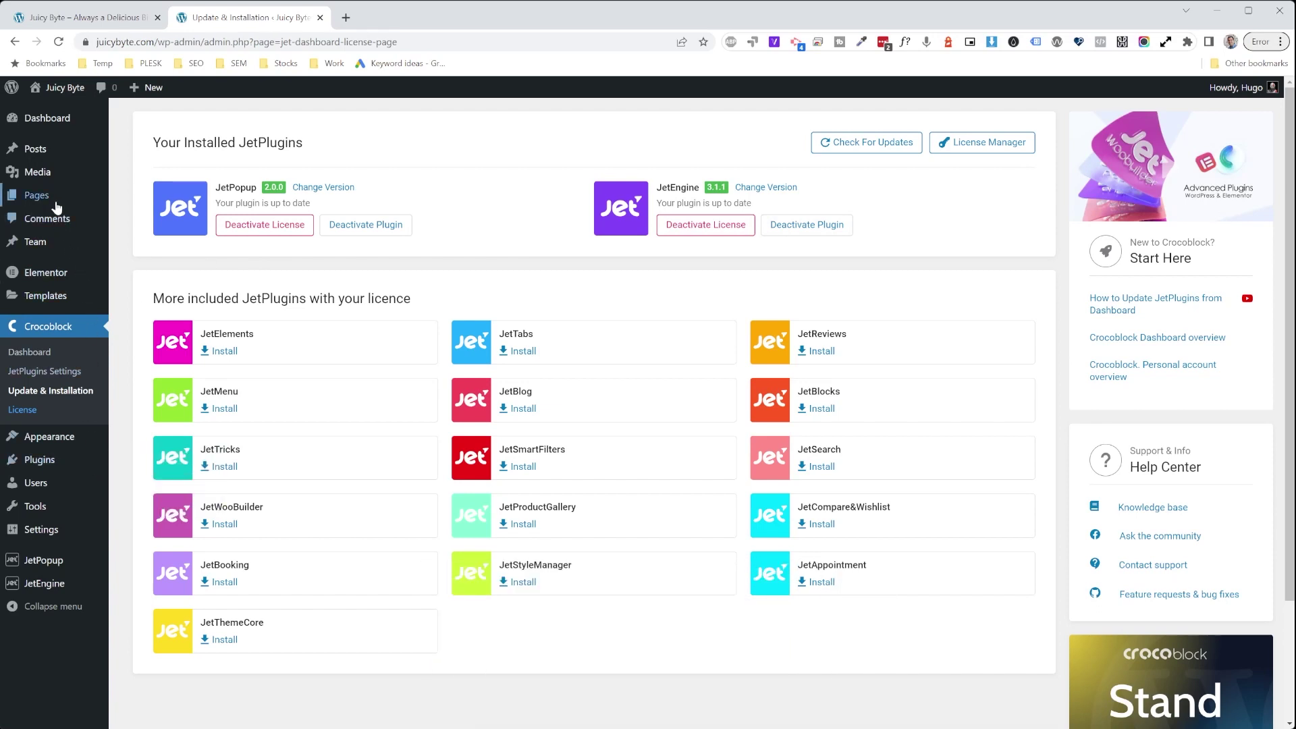
Step: Start a new JetEngine custom post type with the name Partners and the slug partners
mouse_move(53, 590)
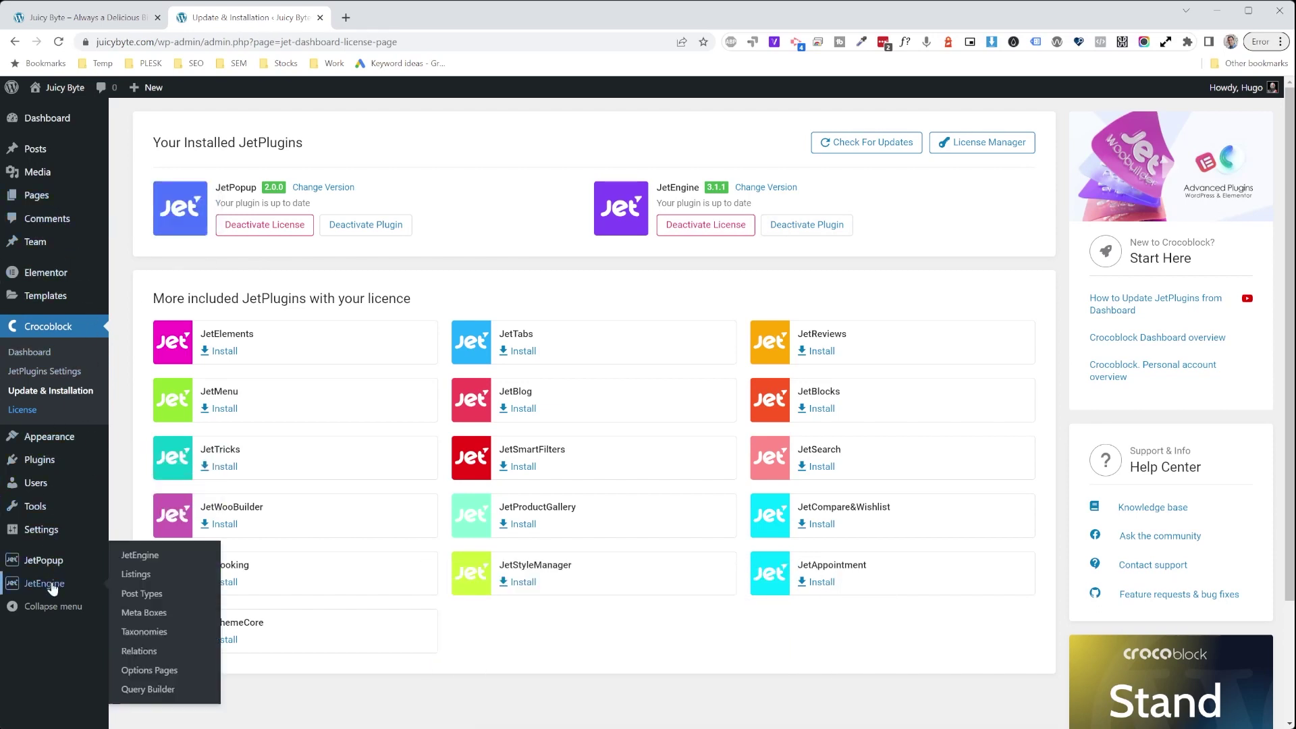
click(141, 596)
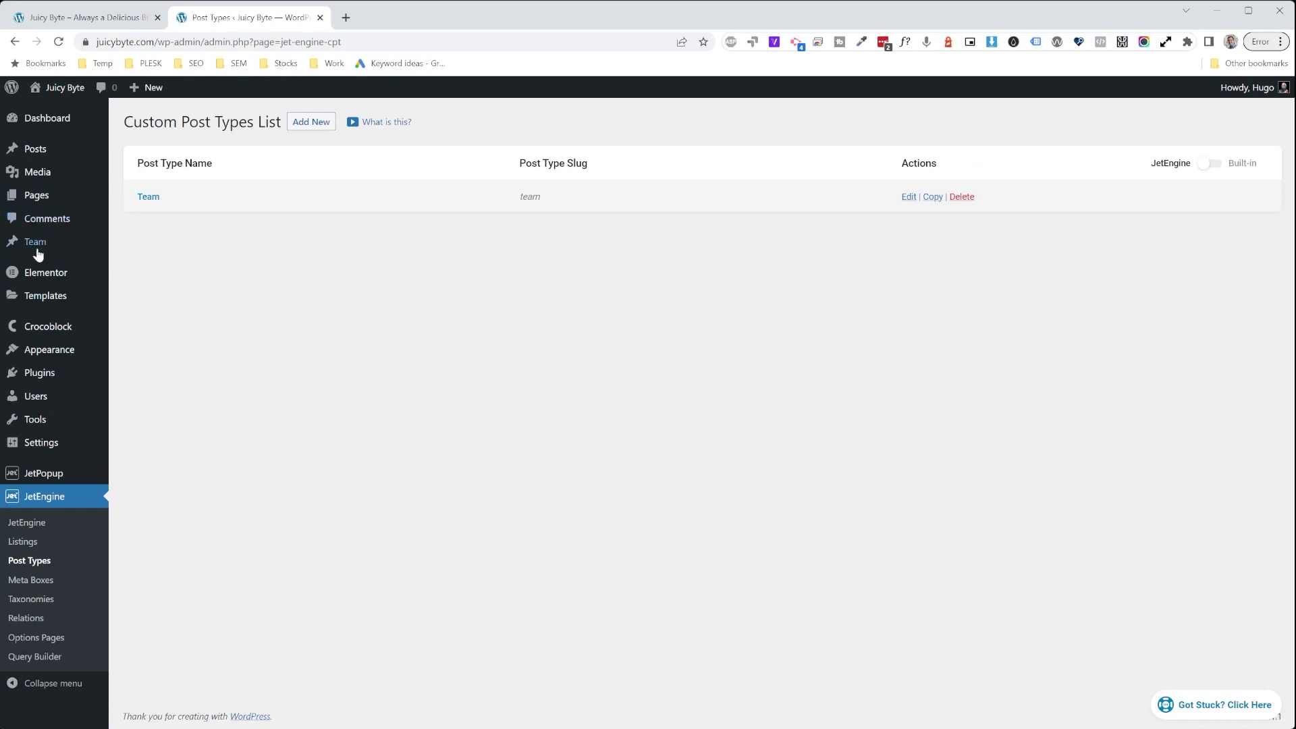
mouse_move(40, 247)
click(311, 121)
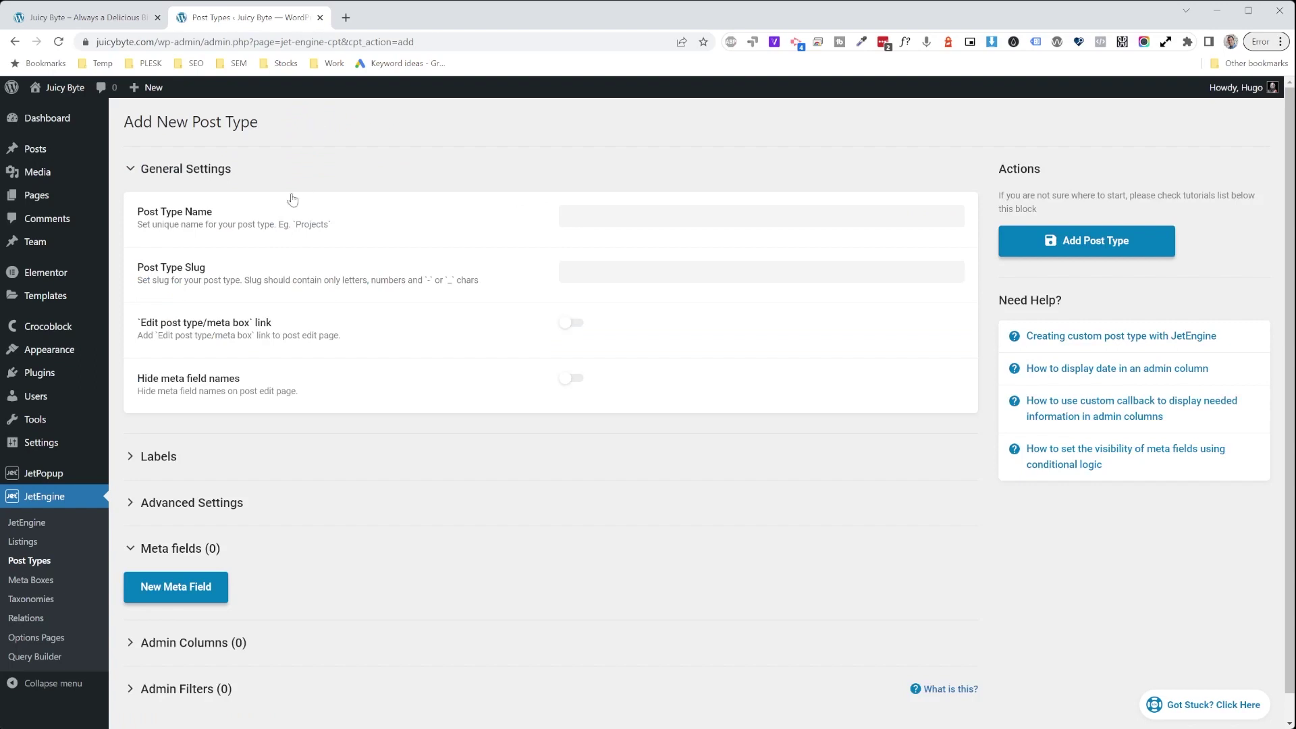
drag(139, 219, 224, 219)
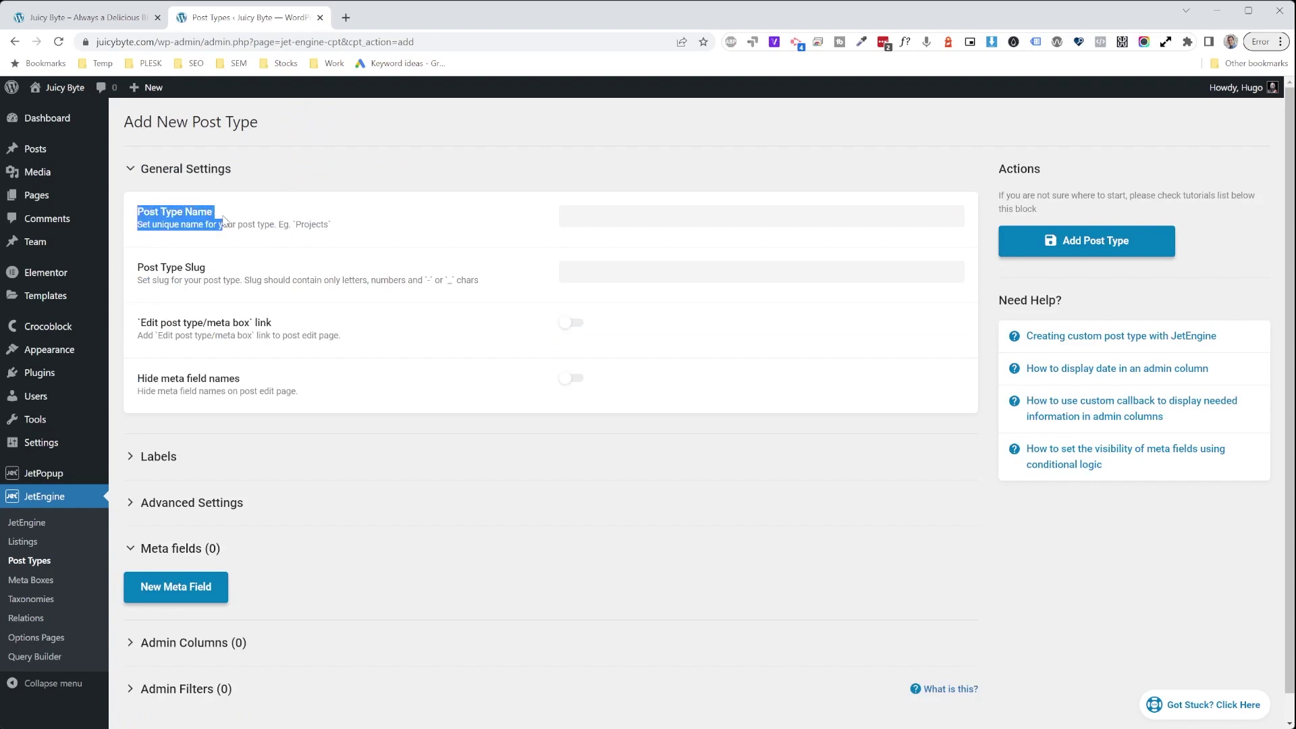
click(621, 217)
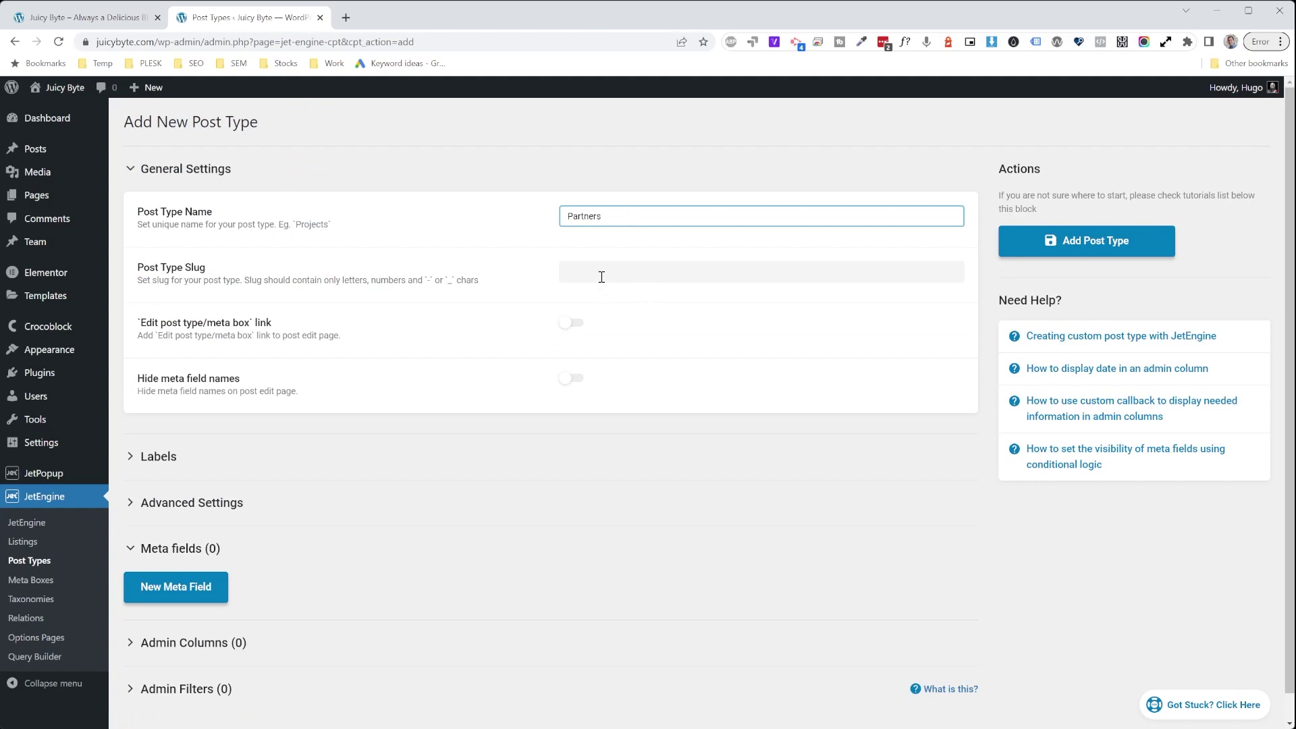
click(572, 276)
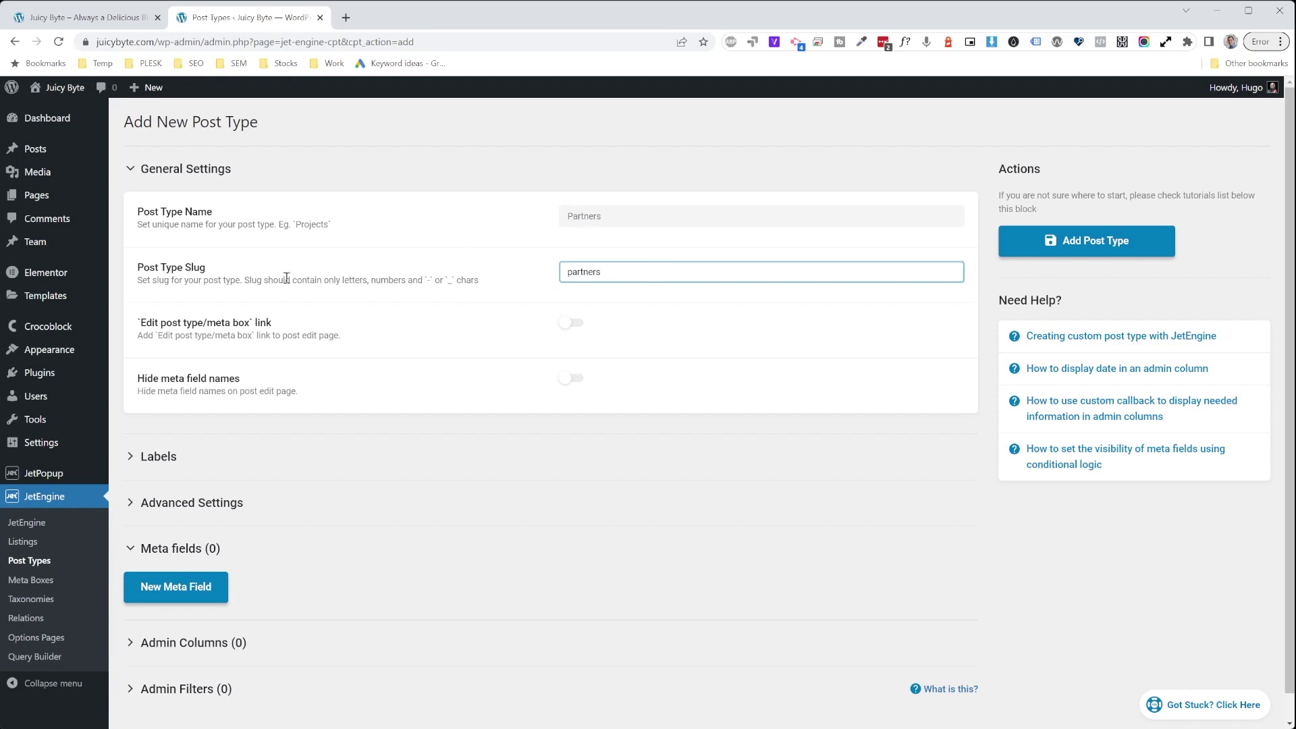
Step: In the post type's advanced settings, enable Exclude From Search and remove Editor from the supported features
scroll(302, 225, down, 1)
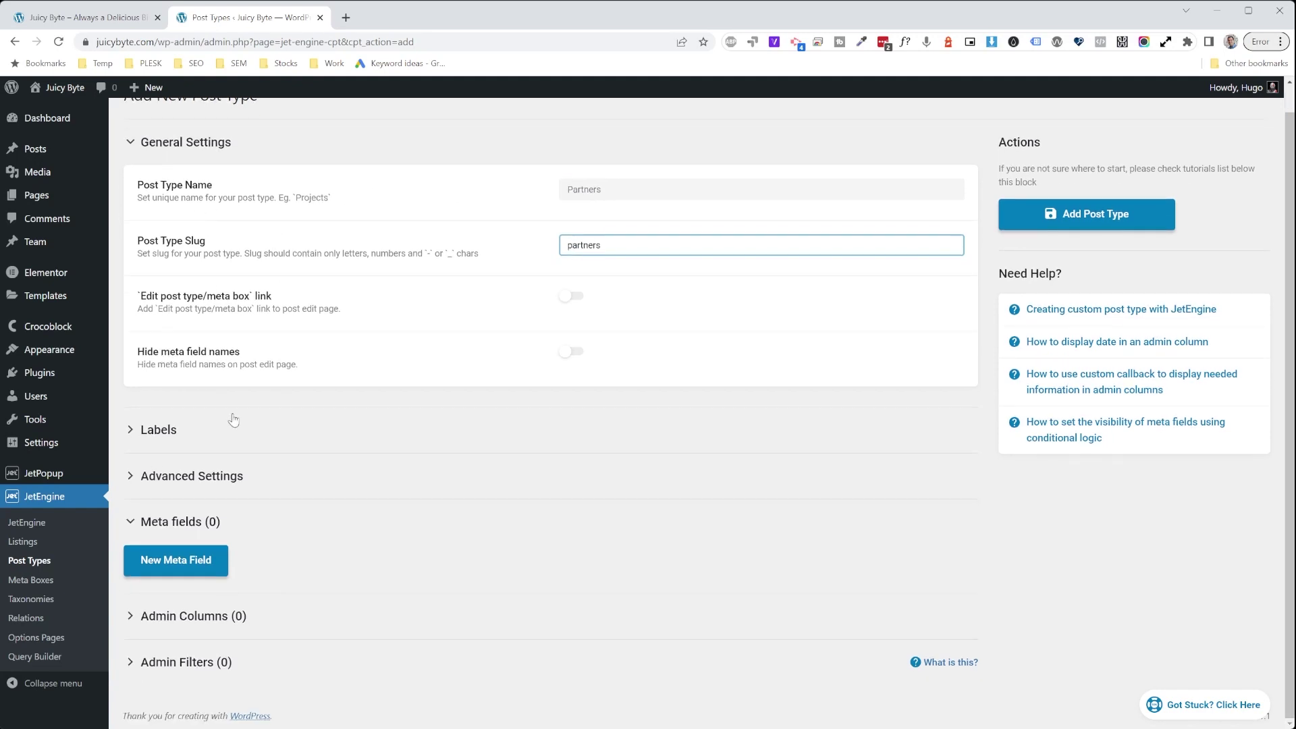
click(175, 470)
scroll(396, 396, down, 4)
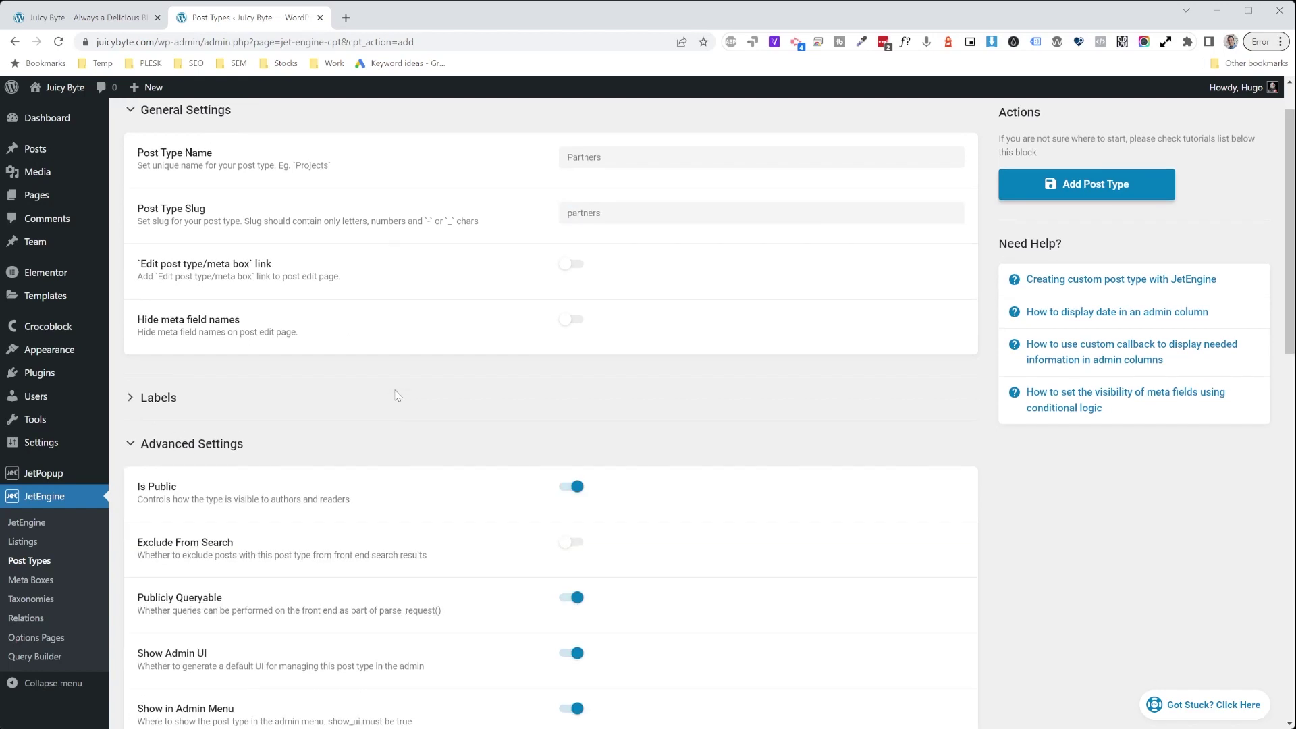
click(572, 307)
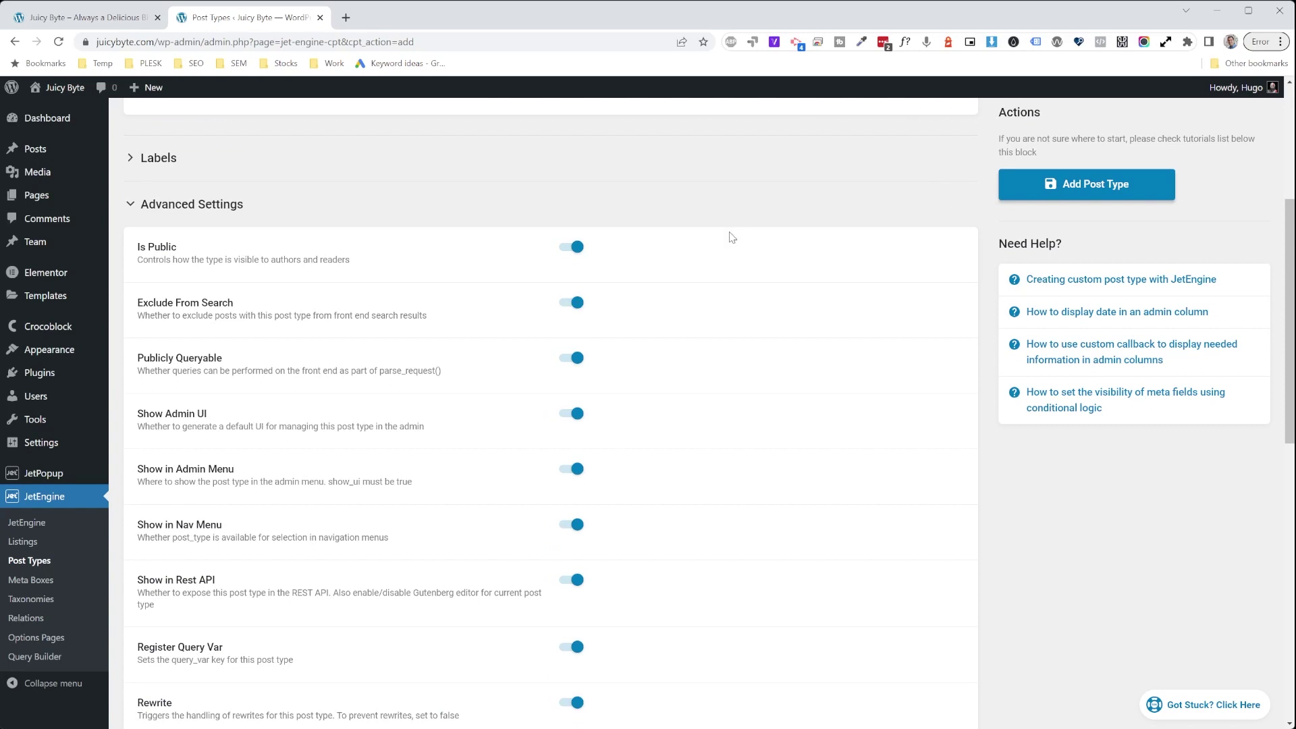
scroll(668, 384, down, 3)
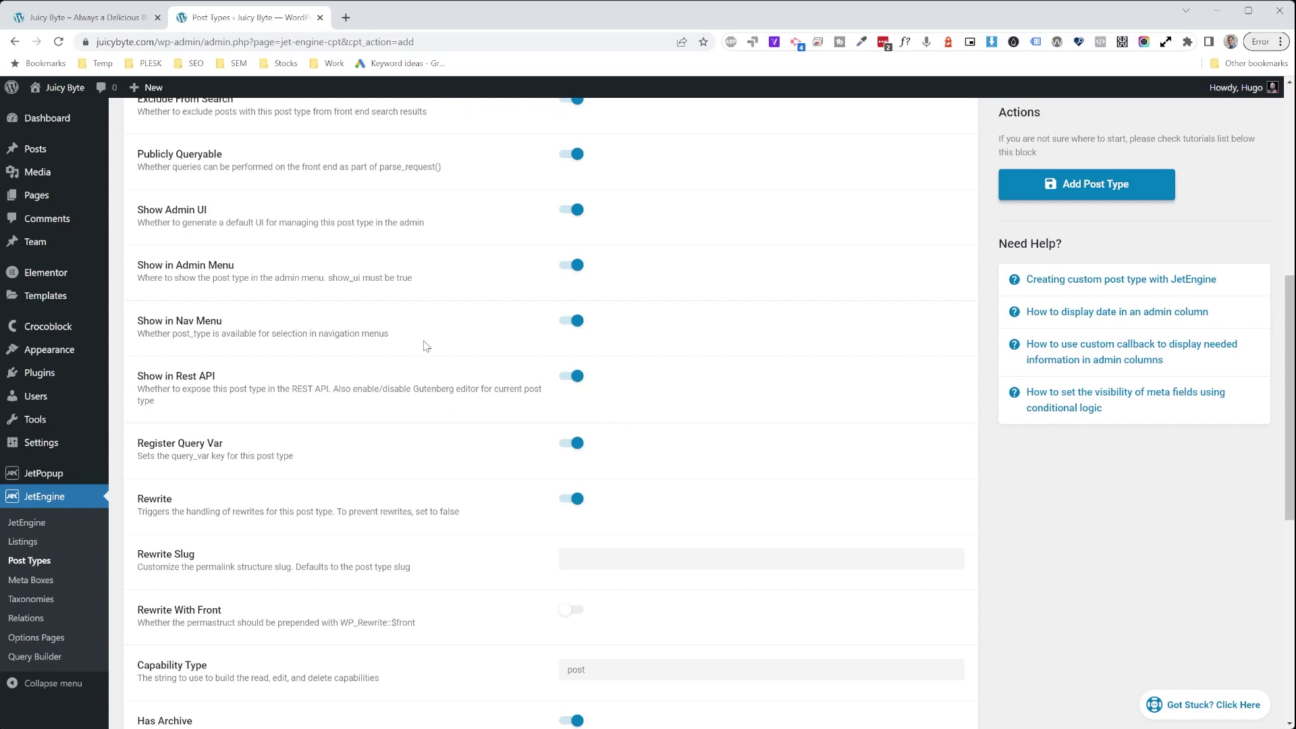
scroll(446, 369, down, 6)
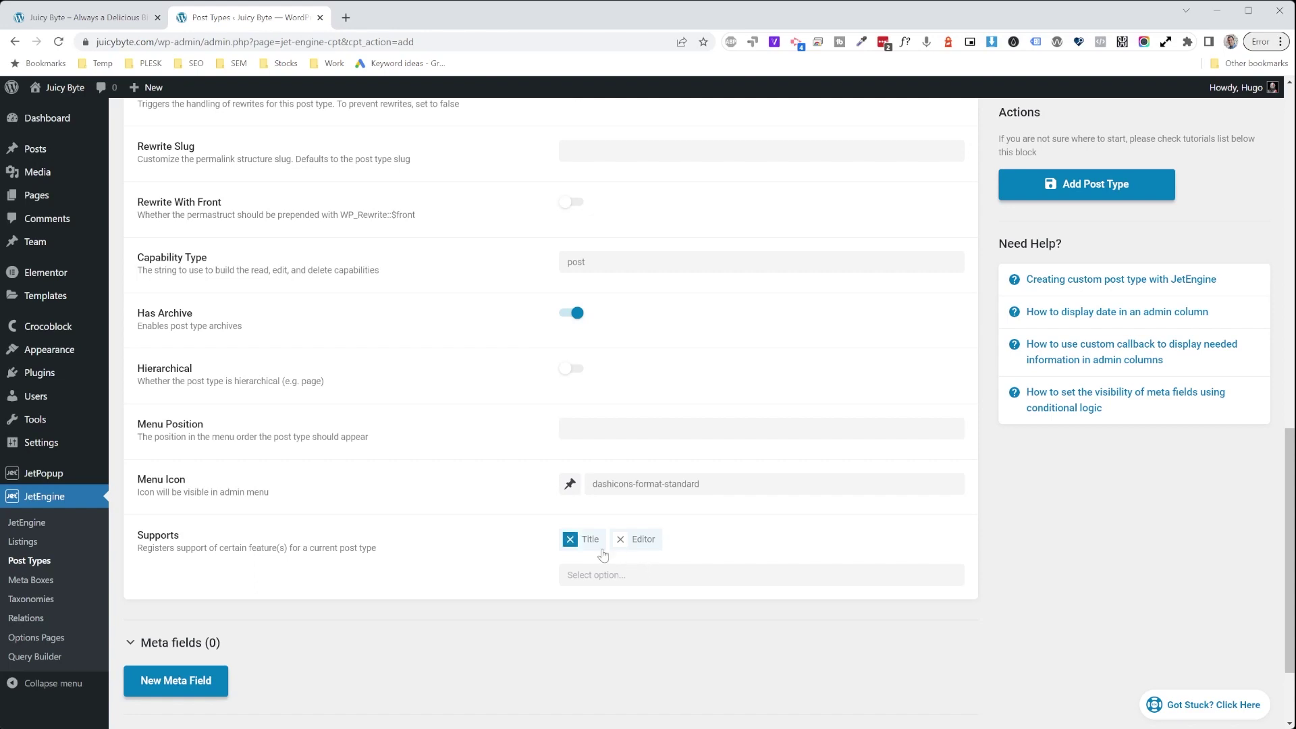
click(620, 539)
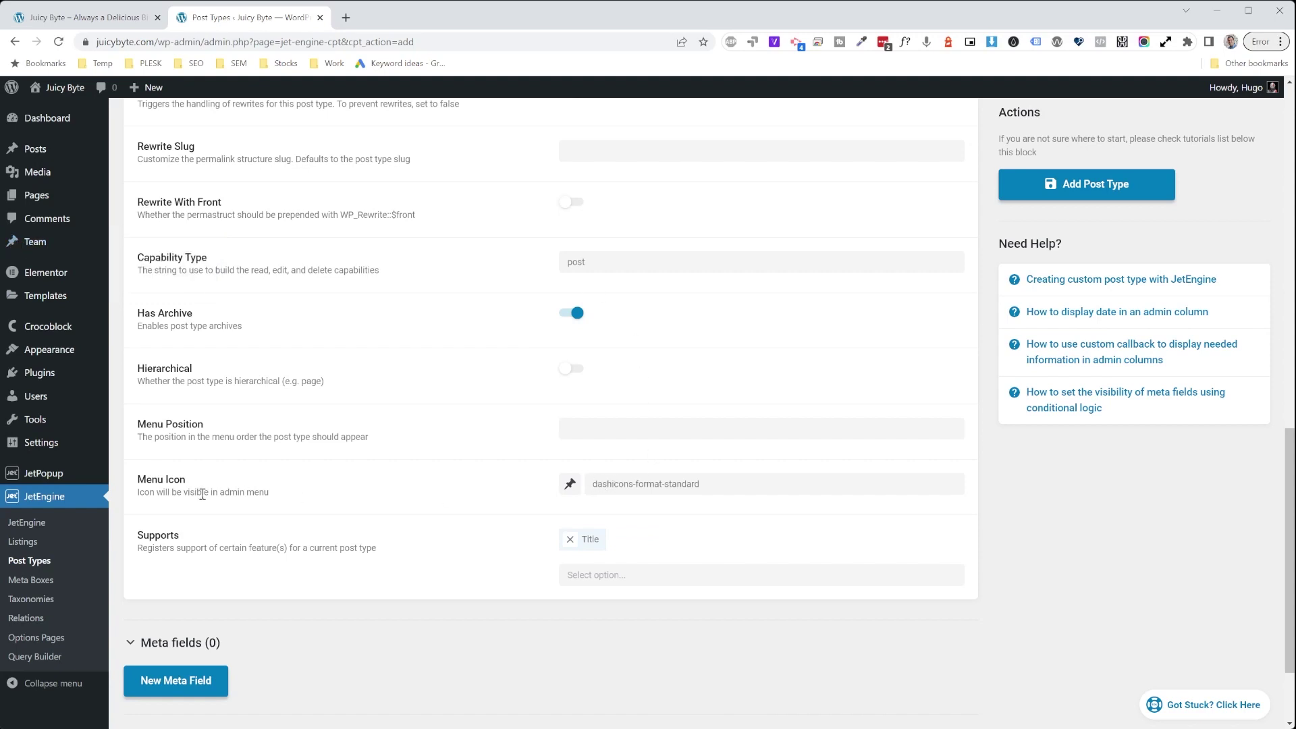
Step: Set the post type's menu icon to dashicons-image-filter and save the new post type
click(670, 486)
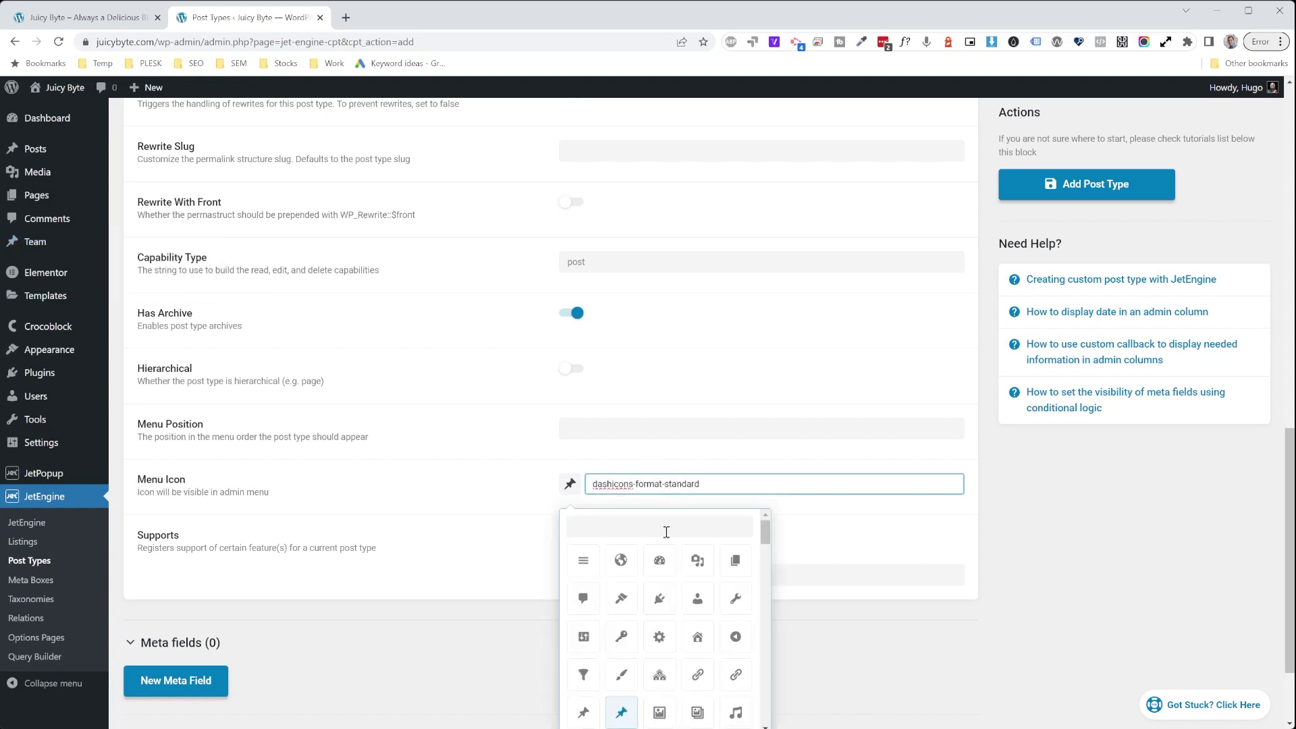
scroll(695, 594, down, 2)
scroll(695, 592, down, 2)
click(697, 659)
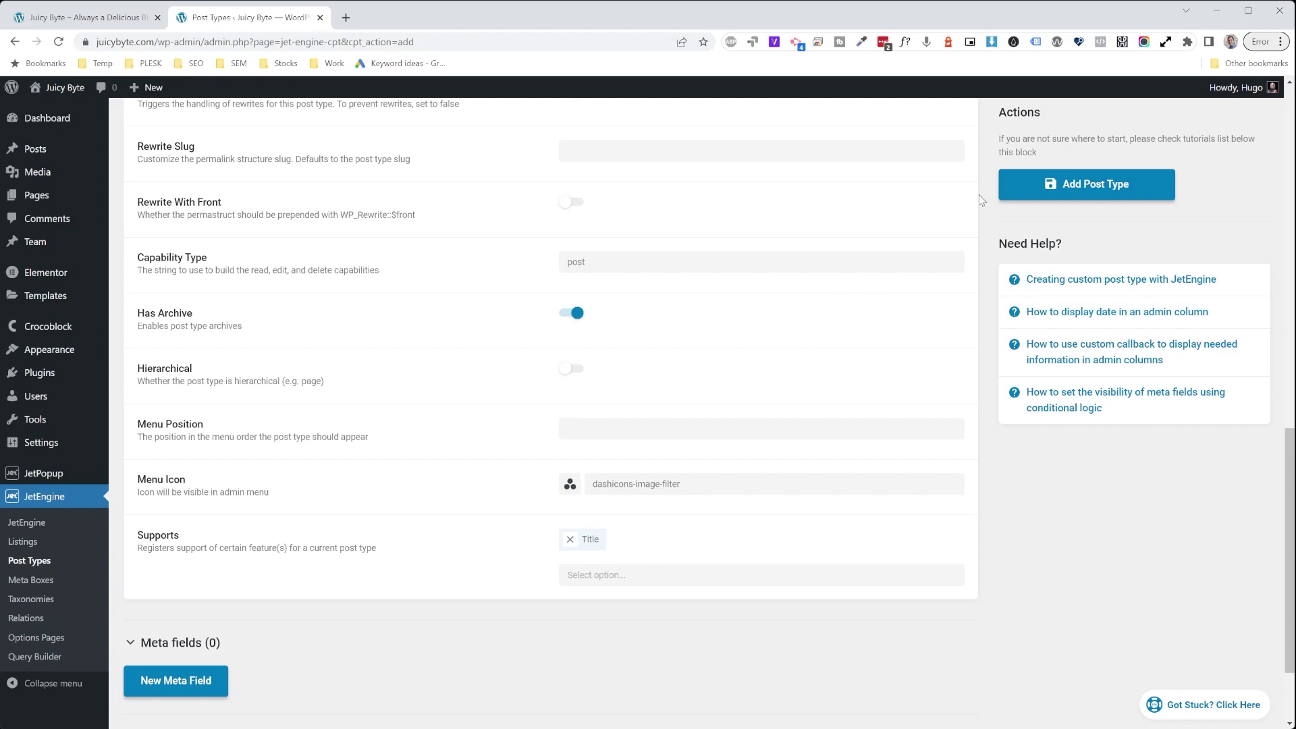
scroll(687, 453, down, 2)
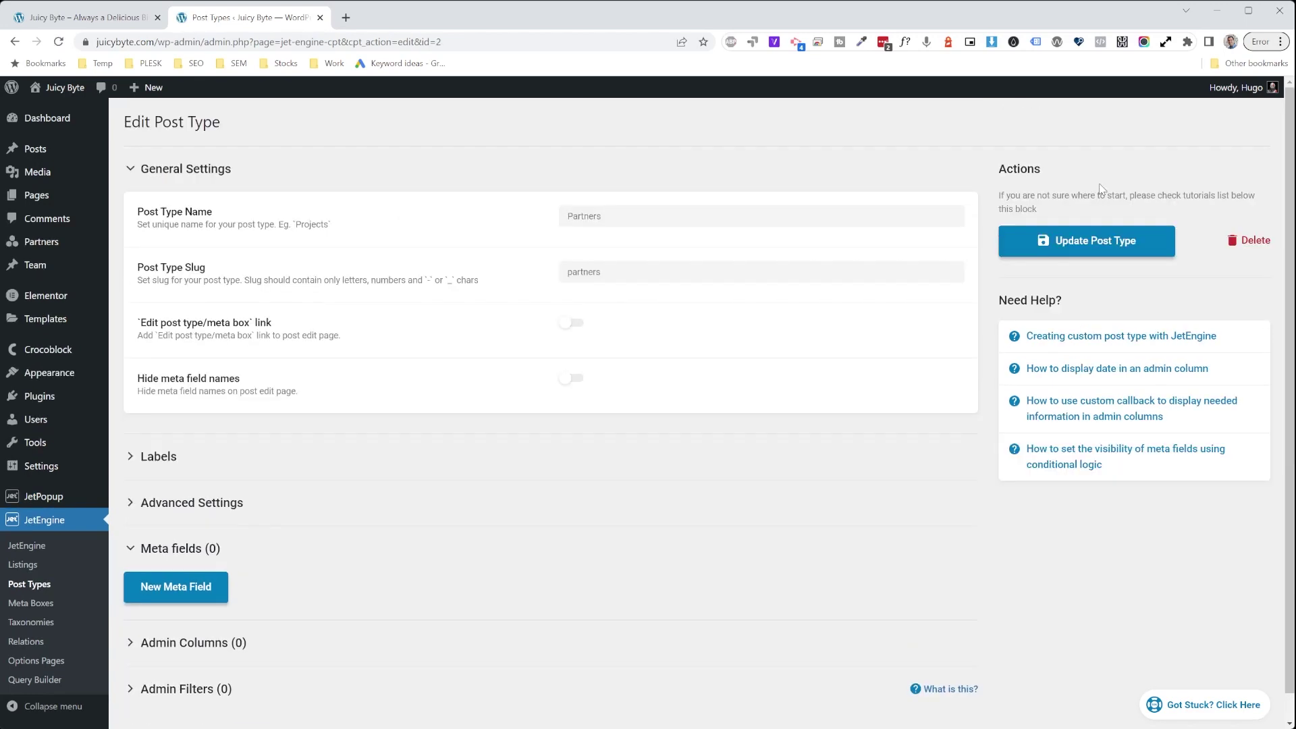
Step: Check the Partners post list and reopen the Partners post type for editing in JetEngine
mouse_move(49, 244)
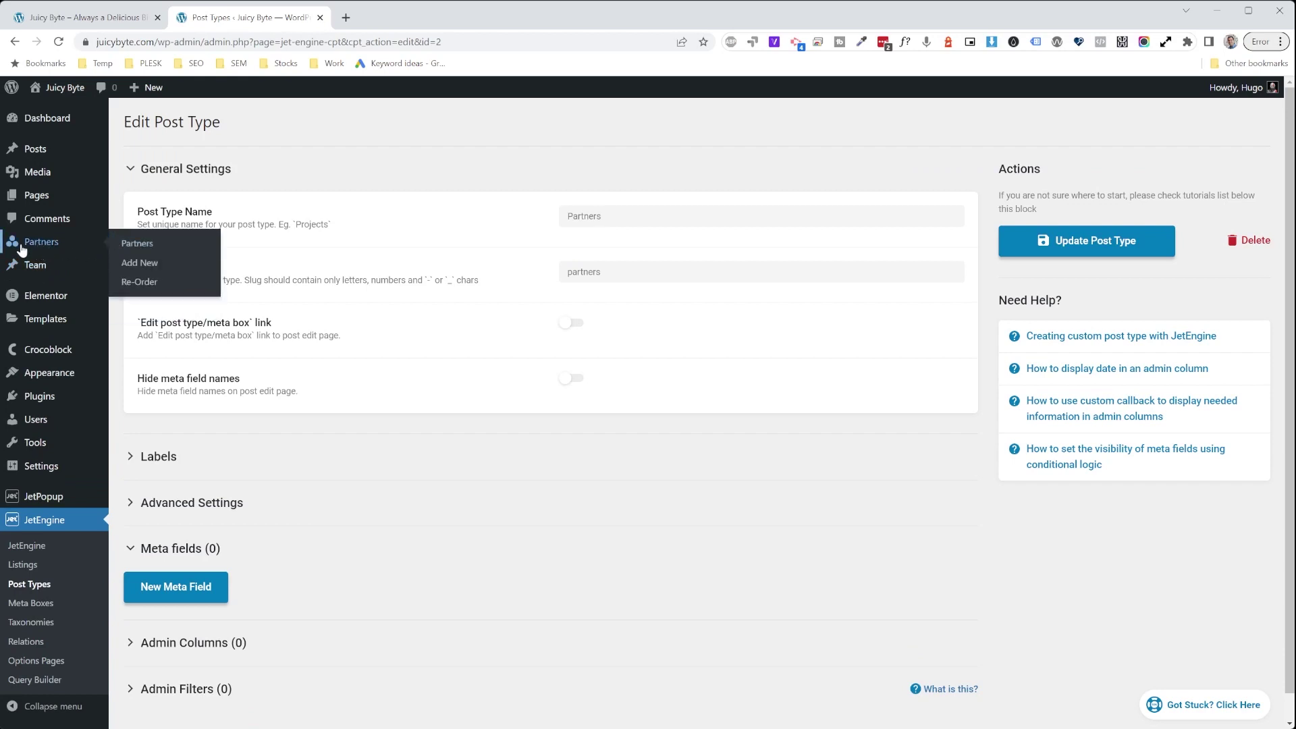
click(139, 244)
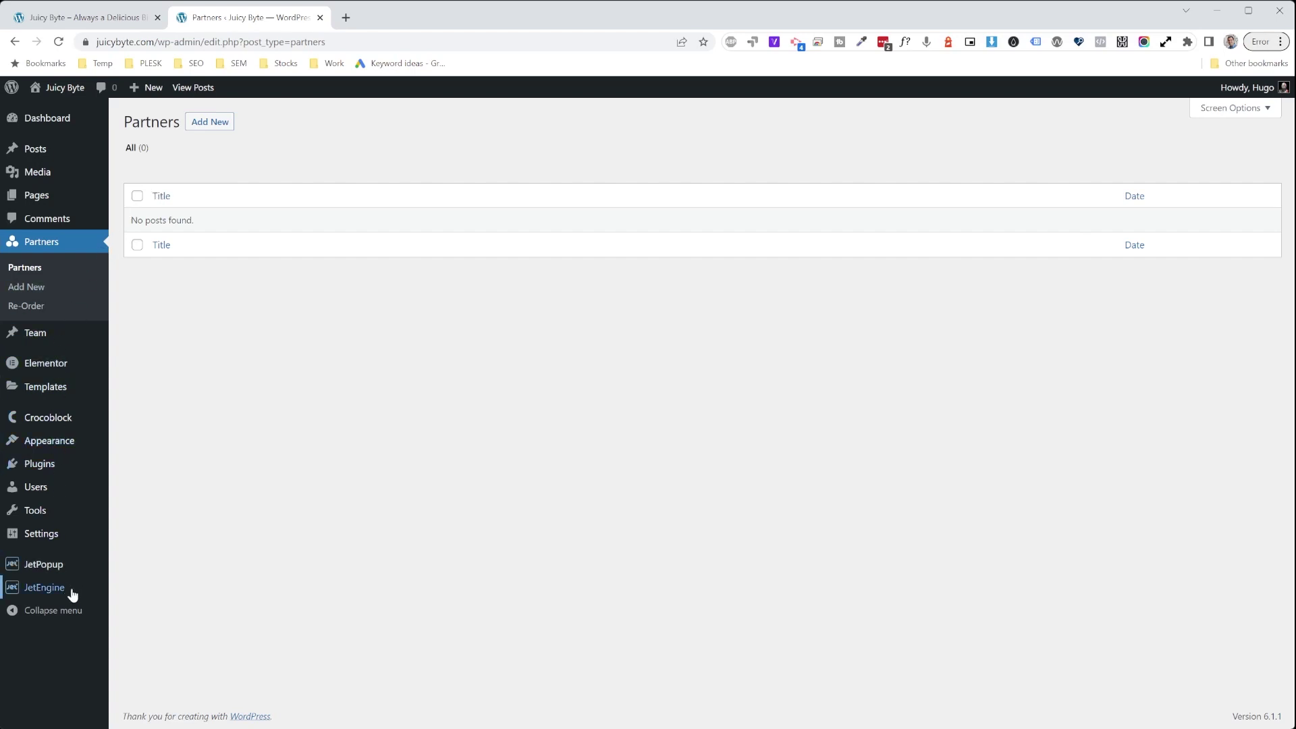
mouse_move(111, 592)
click(133, 568)
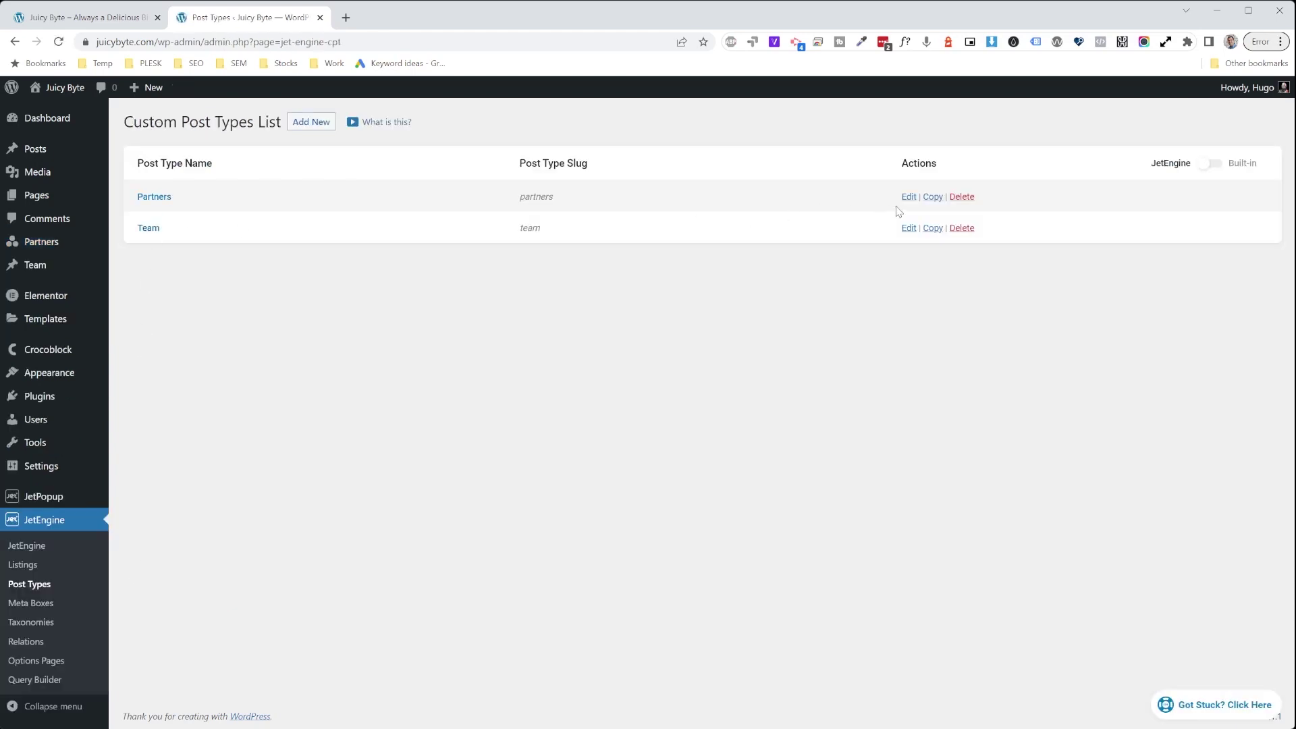
click(909, 199)
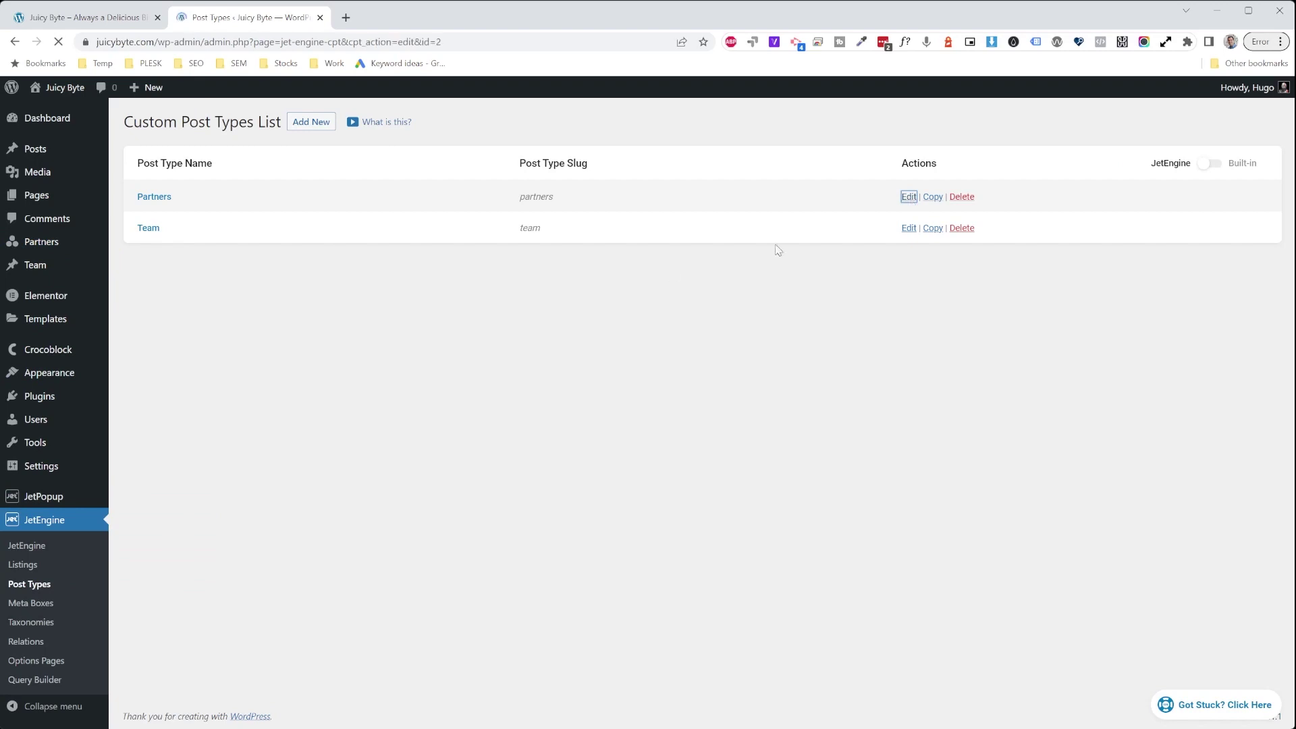
Step: Add a meta field to the Partners post type with the label Logo and the name/ID logo
scroll(530, 349, down, 1)
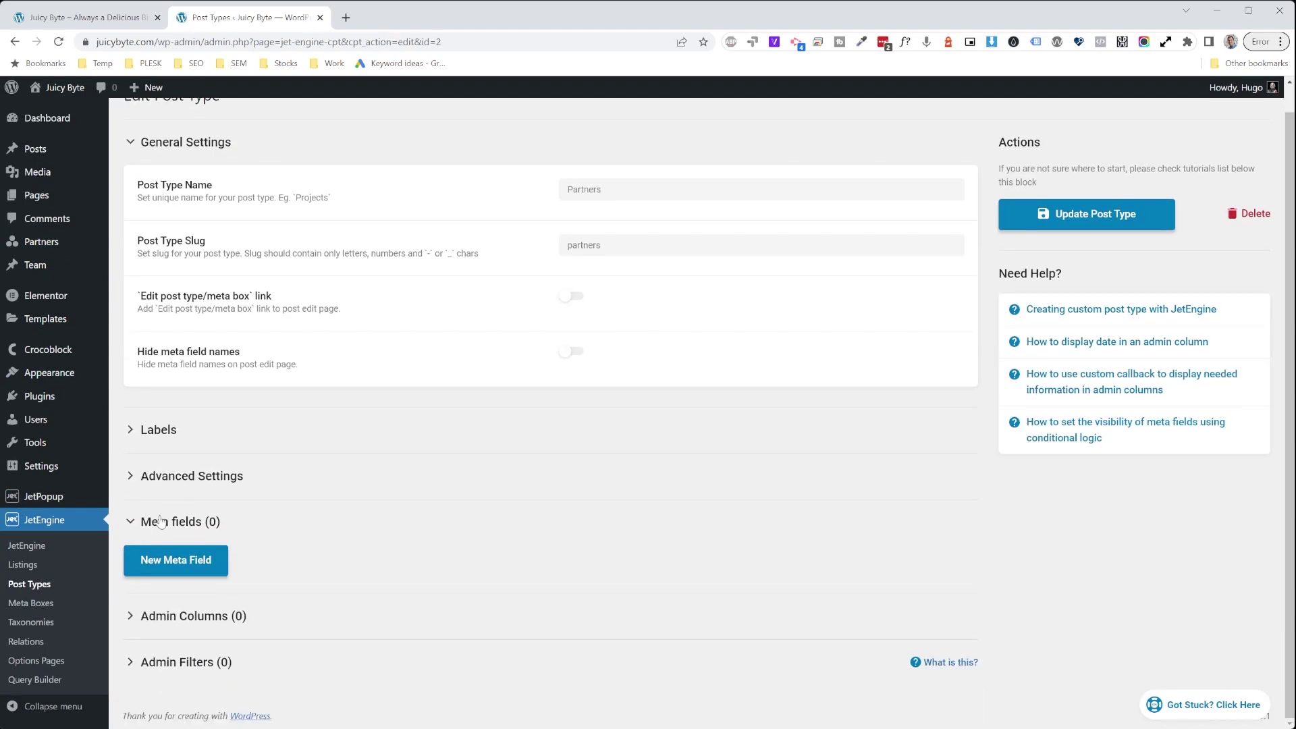
click(178, 559)
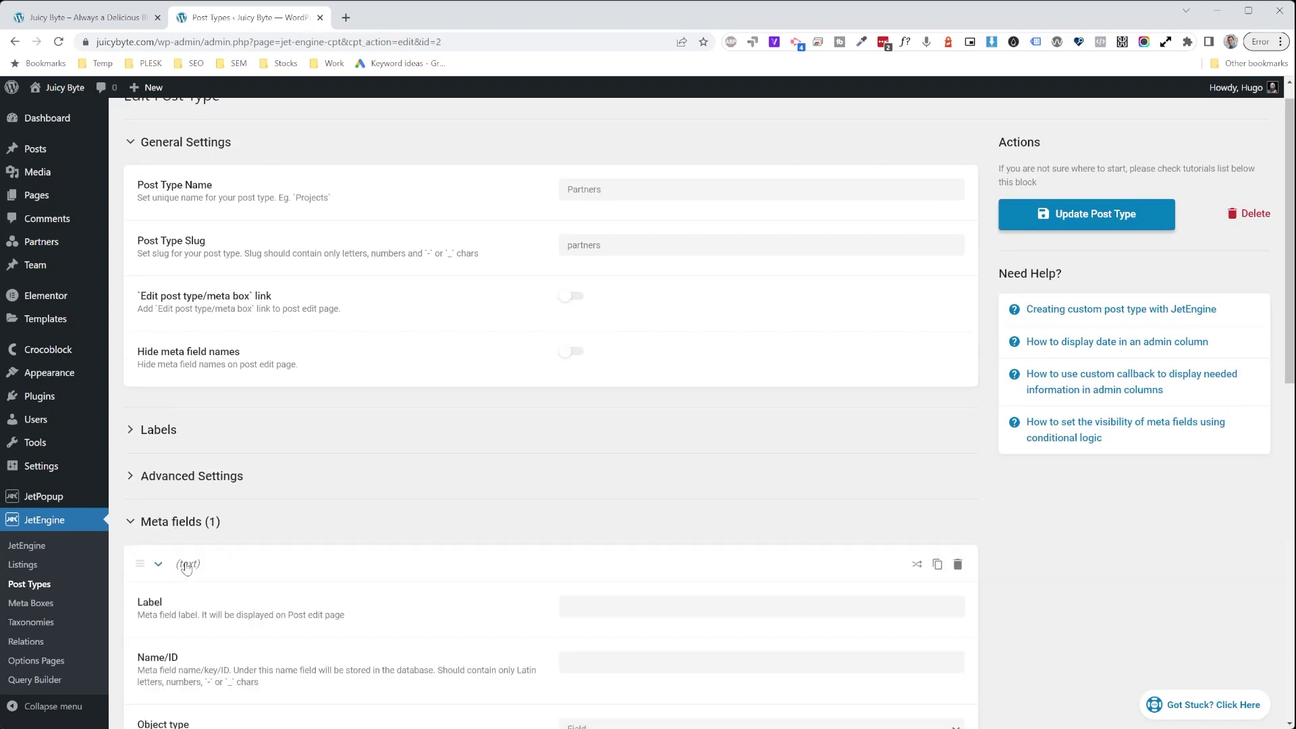
scroll(432, 494, down, 1)
scroll(435, 496, down, 5)
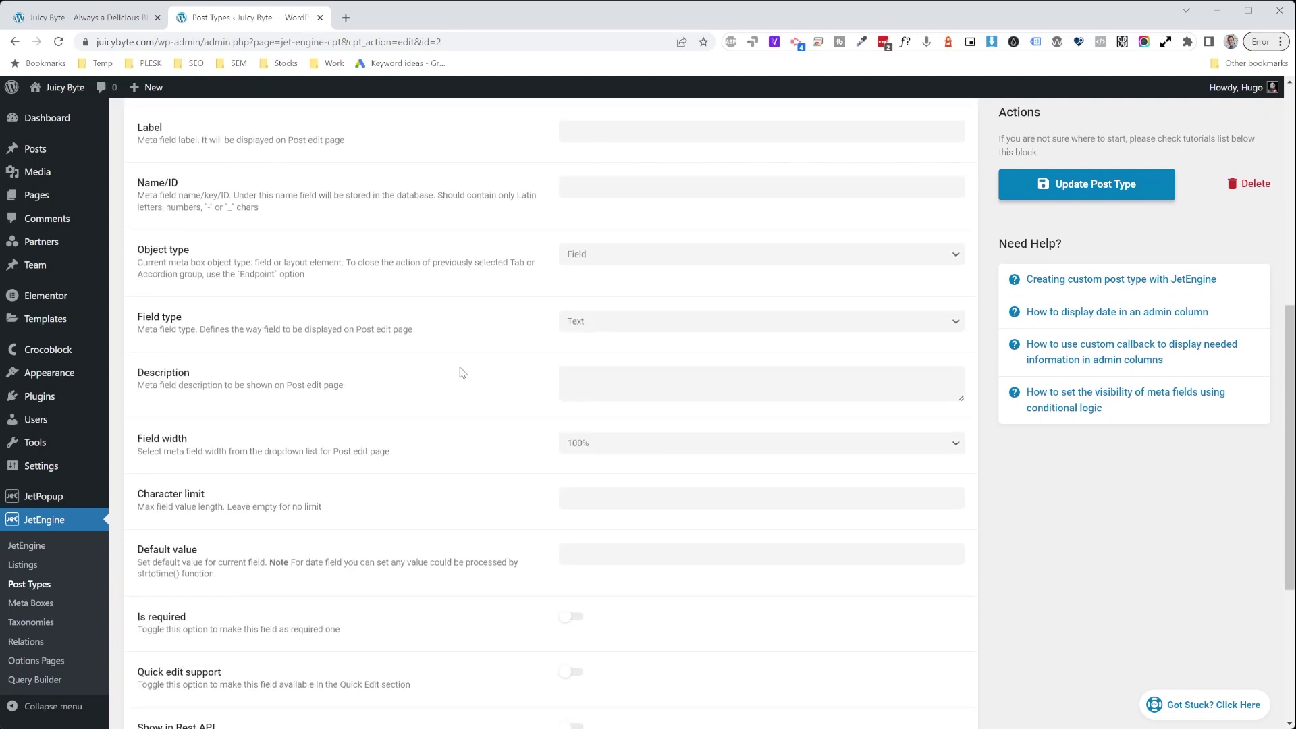
scroll(641, 249, up, 2)
click(632, 259)
text(Logo)
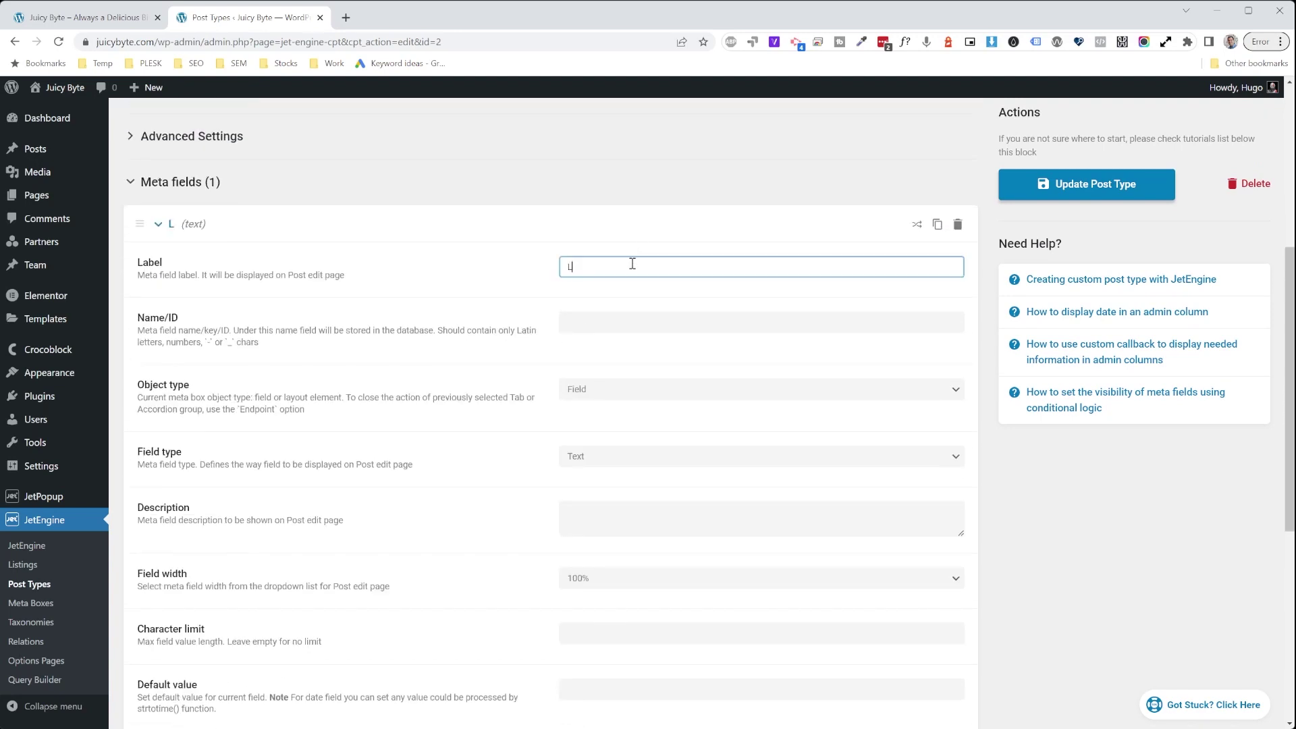
click(679, 326)
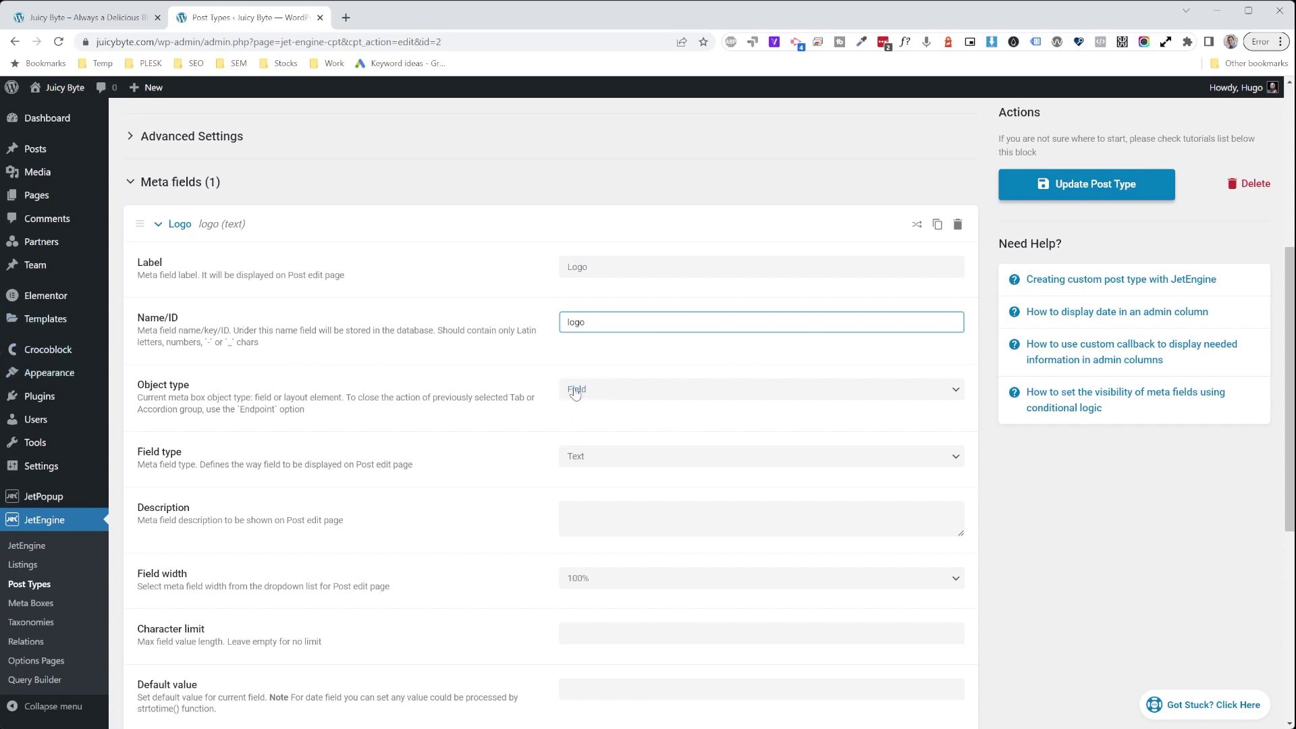
Step: Set the Logo field's type to Media and its description to "Upload a logo at 500px x 250px"
click(587, 465)
click(592, 575)
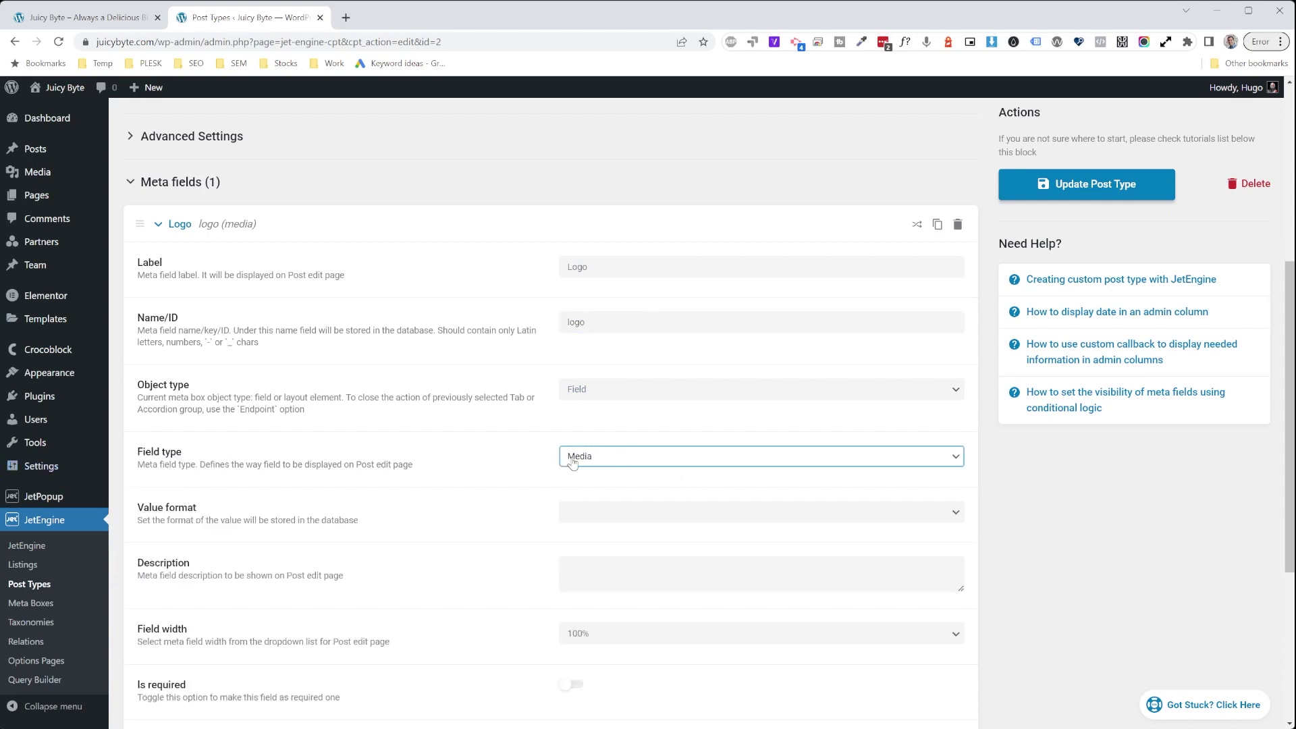
scroll(573, 462, down, 2)
click(660, 442)
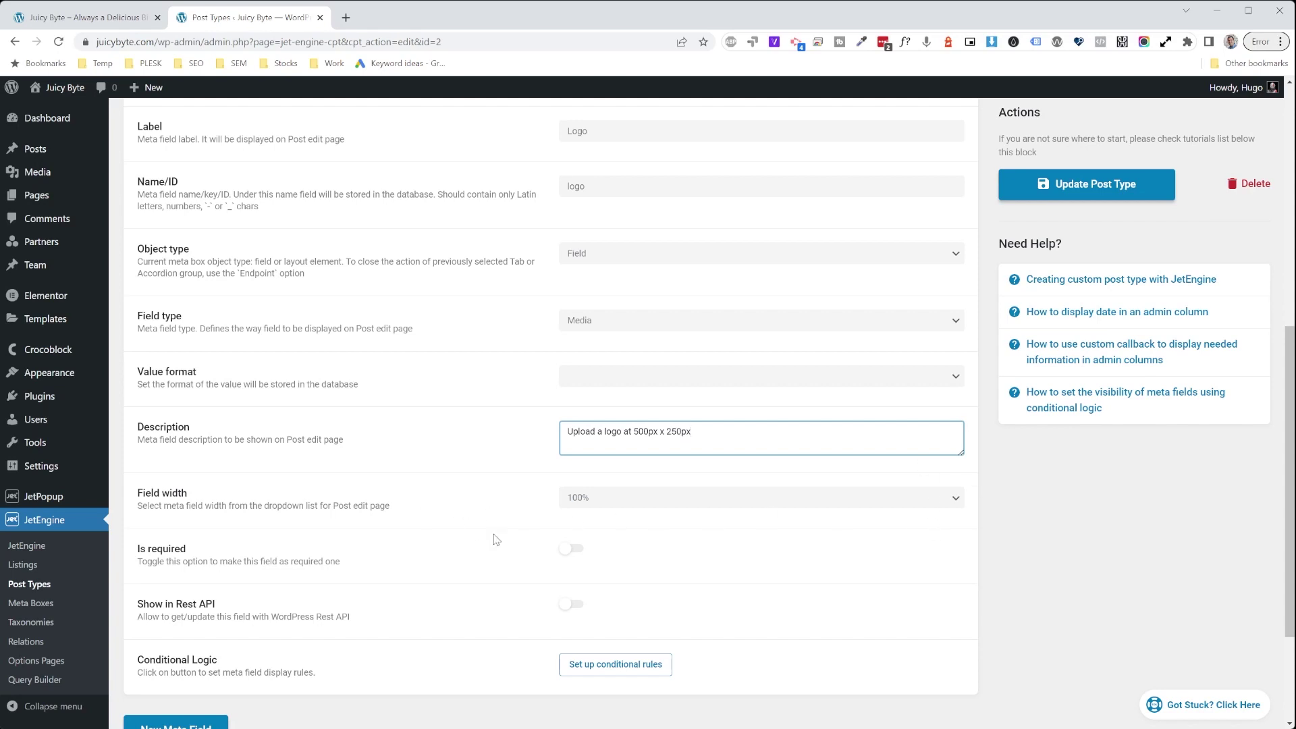
scroll(560, 567, down, 5)
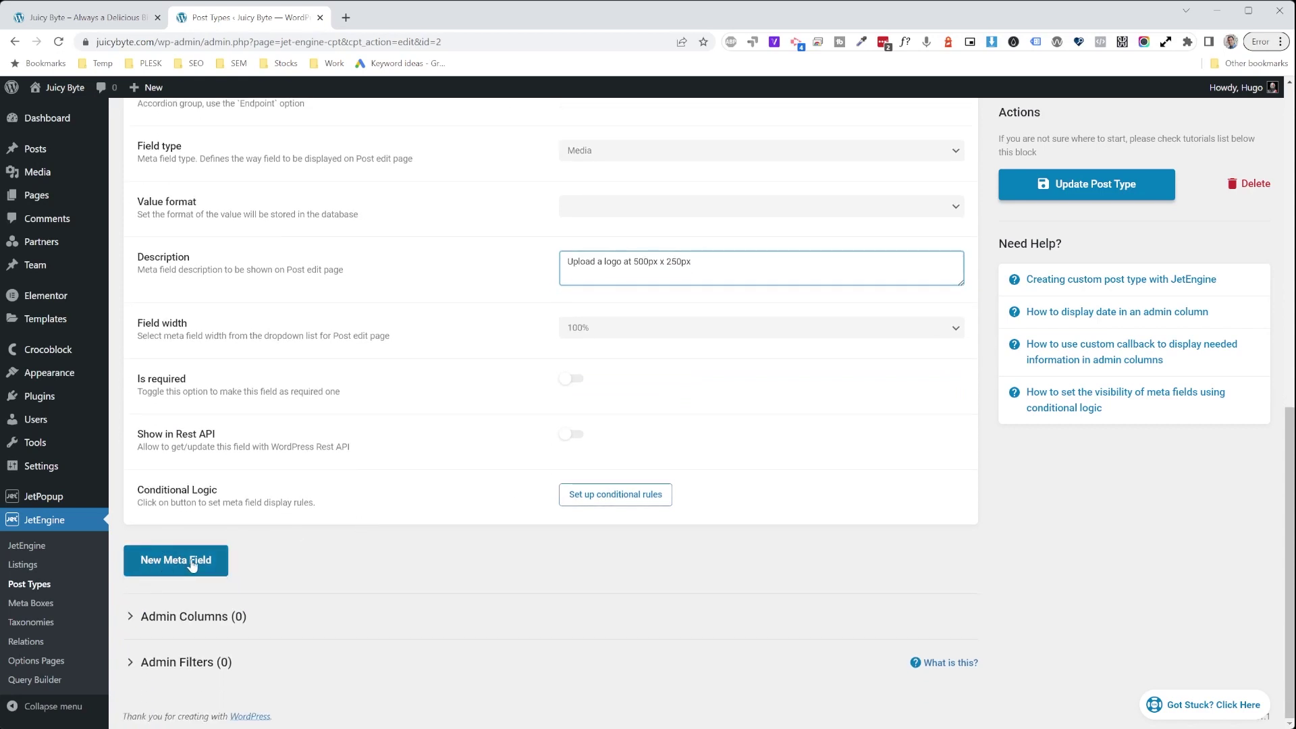
Step: Add a second text meta field labelled Partner Website with the name/ID partner-website and update the Partners post type
click(193, 565)
scroll(551, 529, down, 1)
scroll(552, 528, down, 2)
click(625, 405)
text(Partner Website)
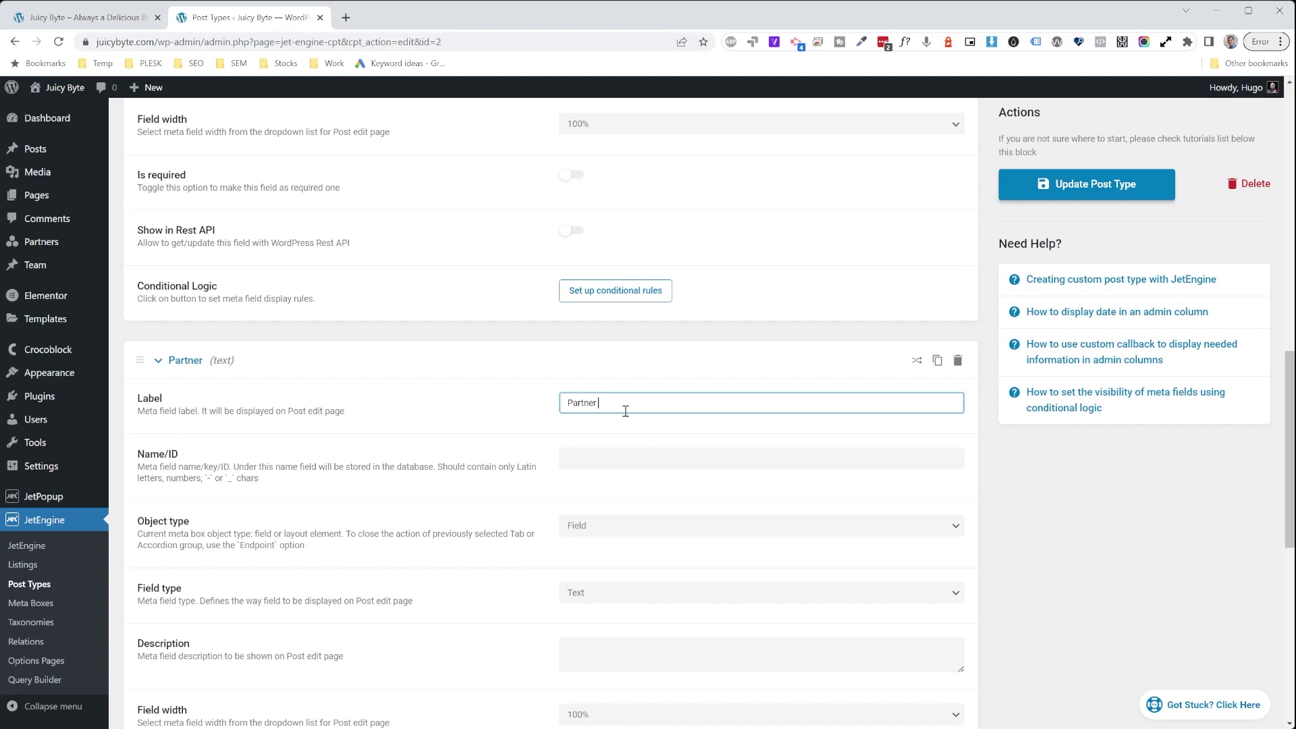
key(Tab)
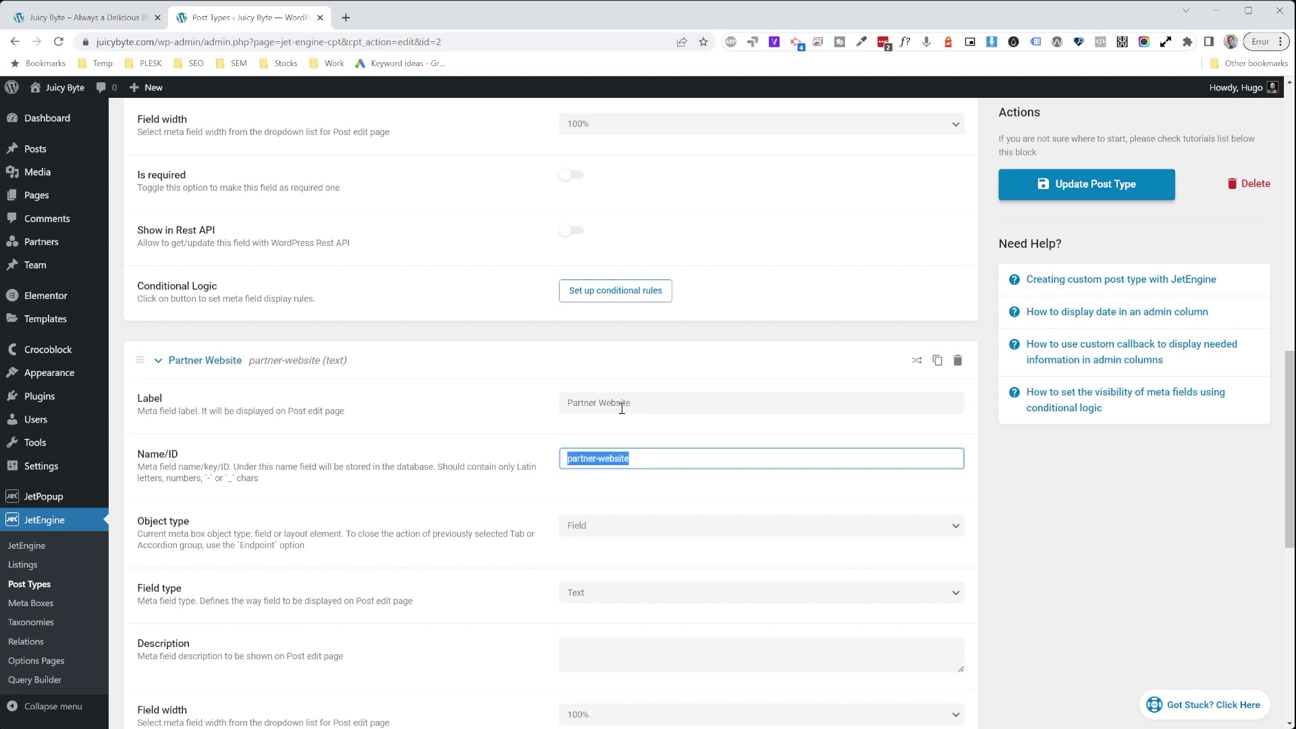
scroll(617, 412, down, 2)
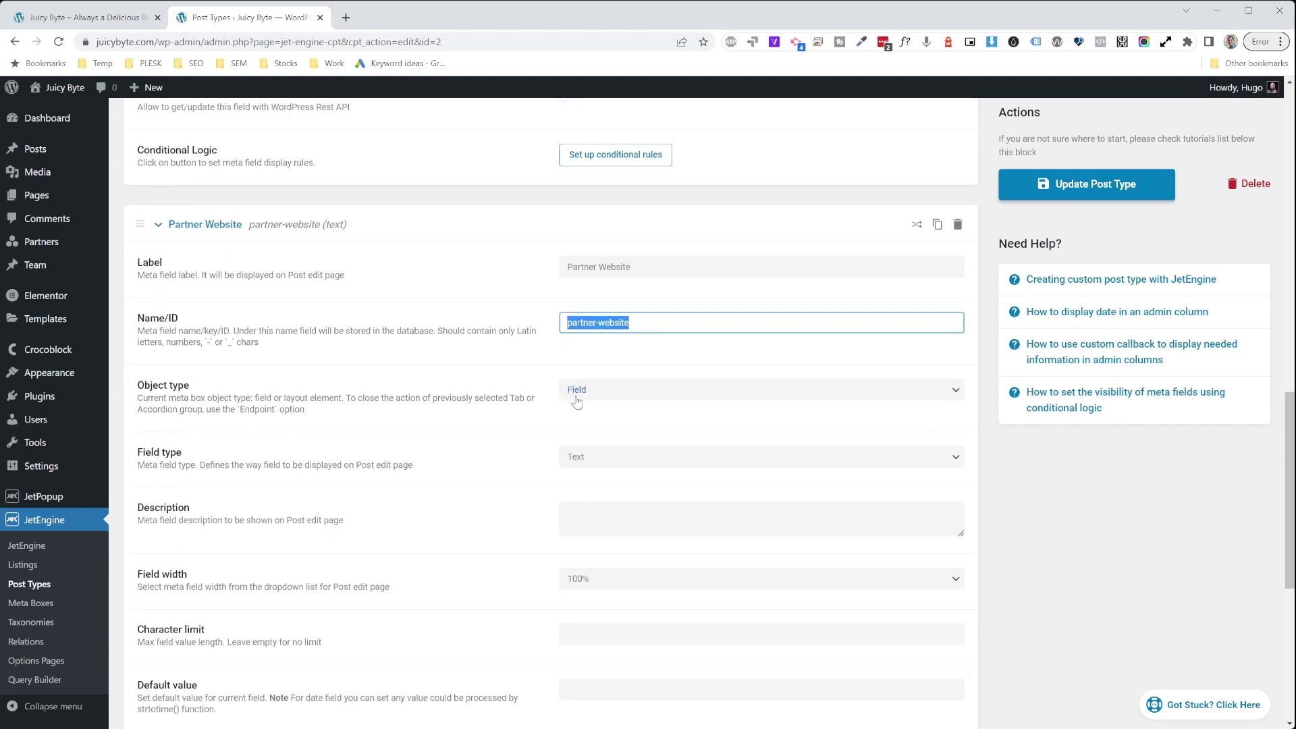
key(Tab)
click(516, 378)
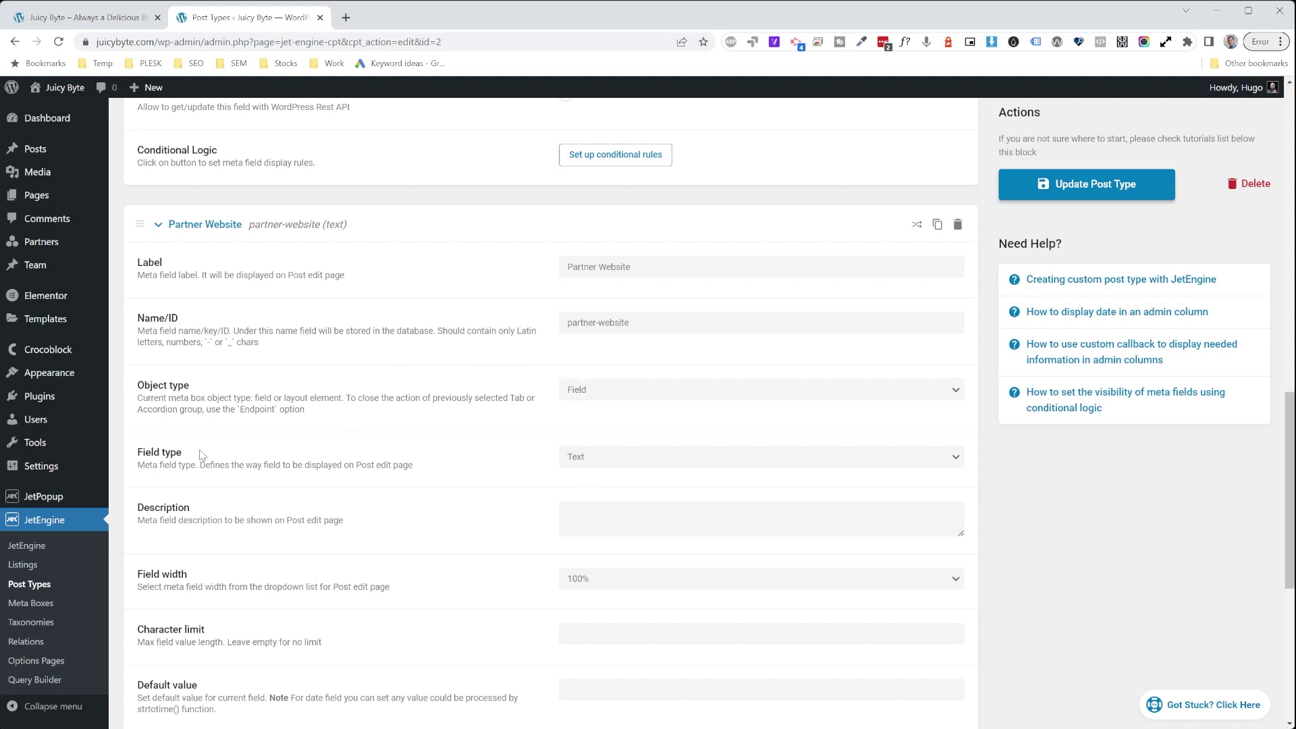
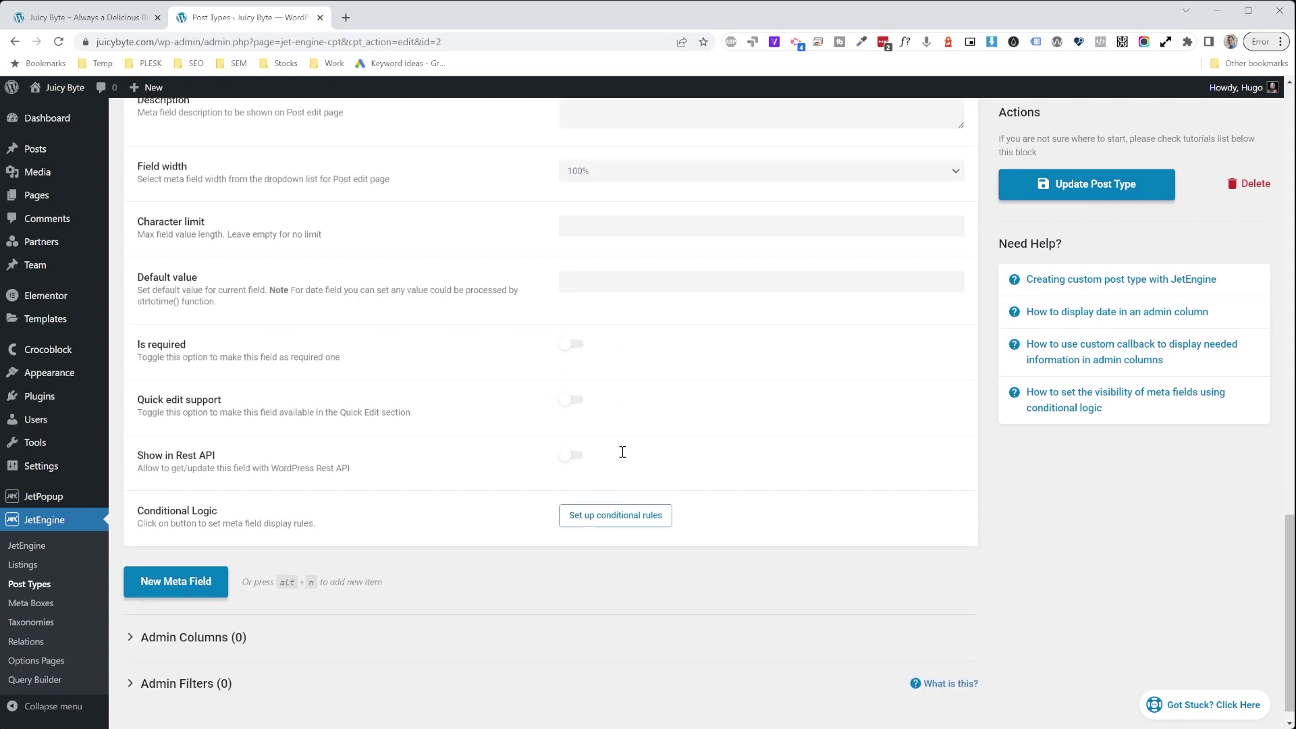
click(1084, 198)
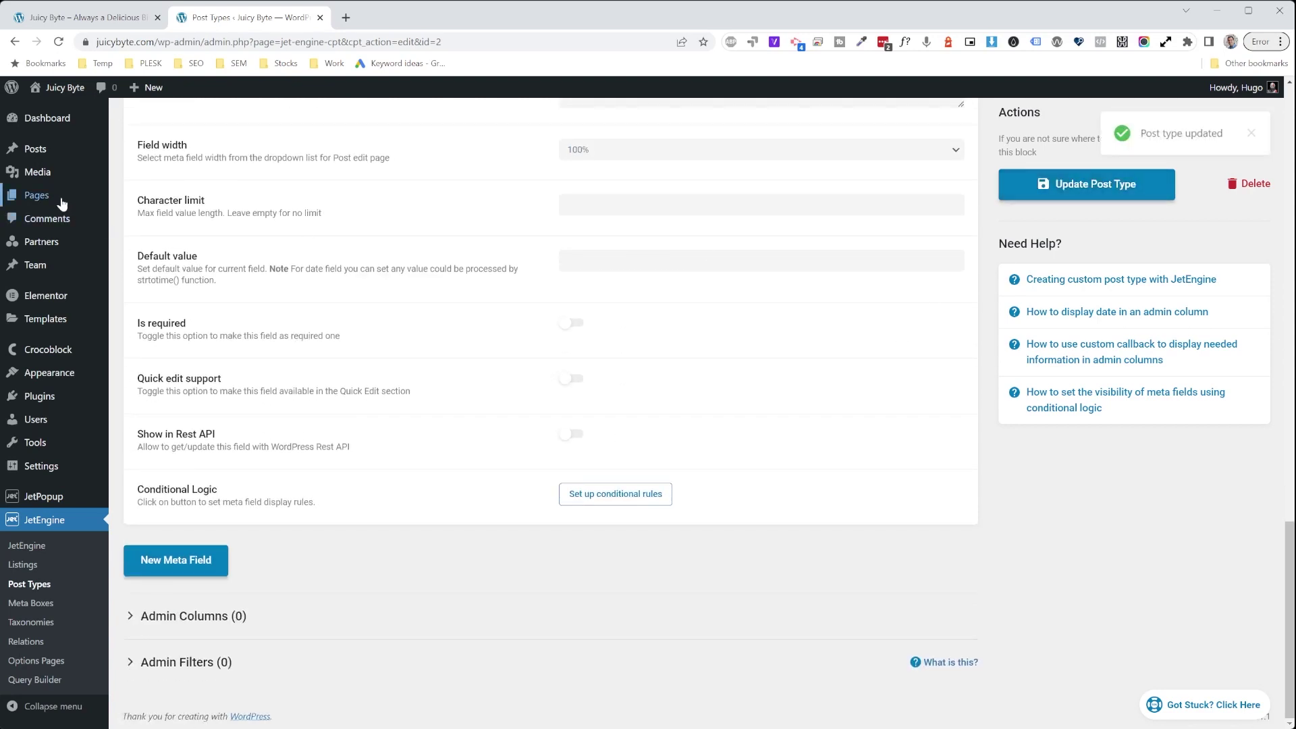
Step: Check the columns of the Partners post list and reopen the Partners post type for editing in JetEngine
mouse_move(39, 237)
mouse_move(42, 267)
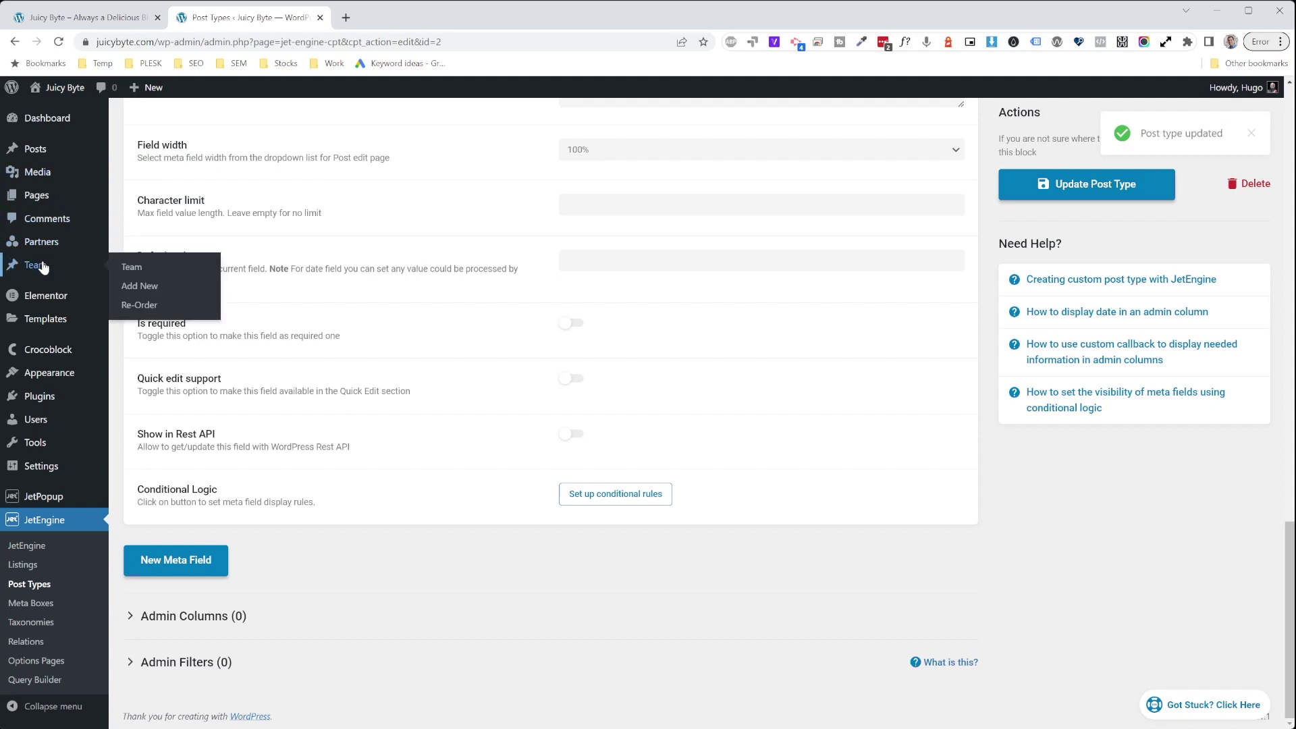
click(125, 245)
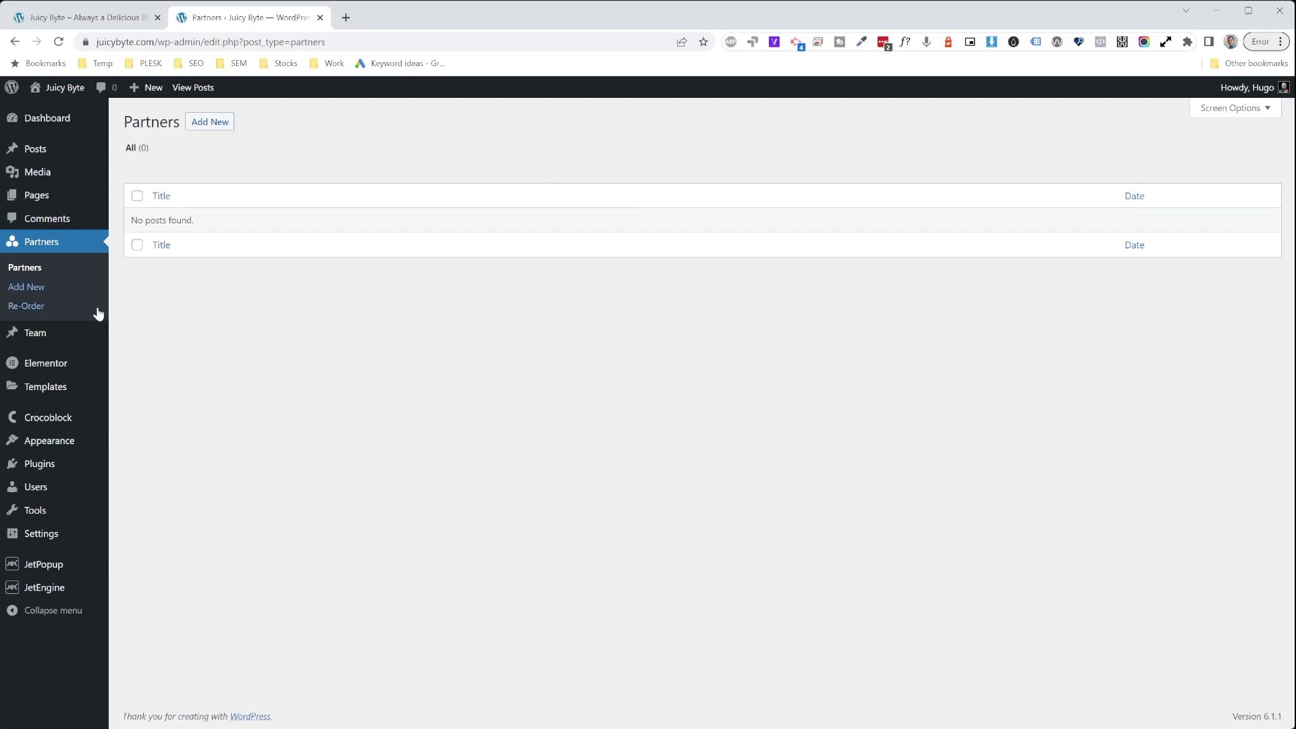
mouse_move(75, 590)
click(143, 566)
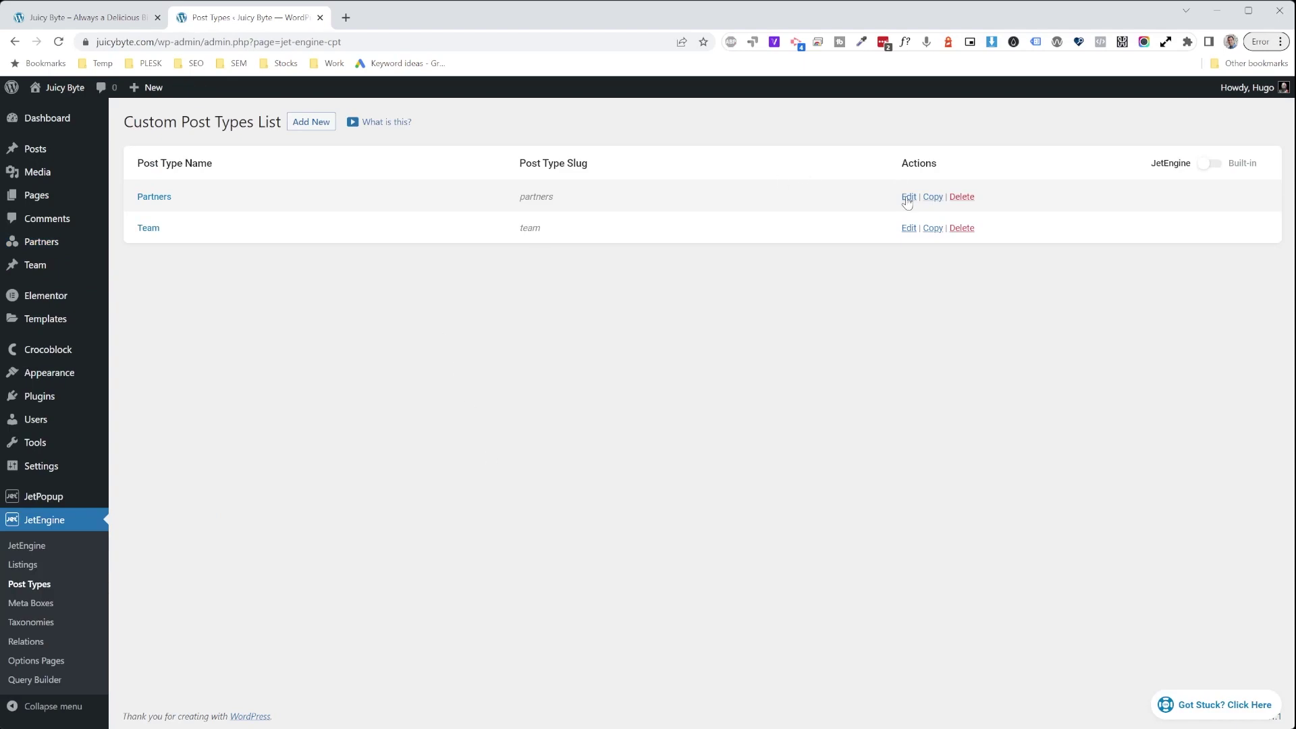
click(908, 197)
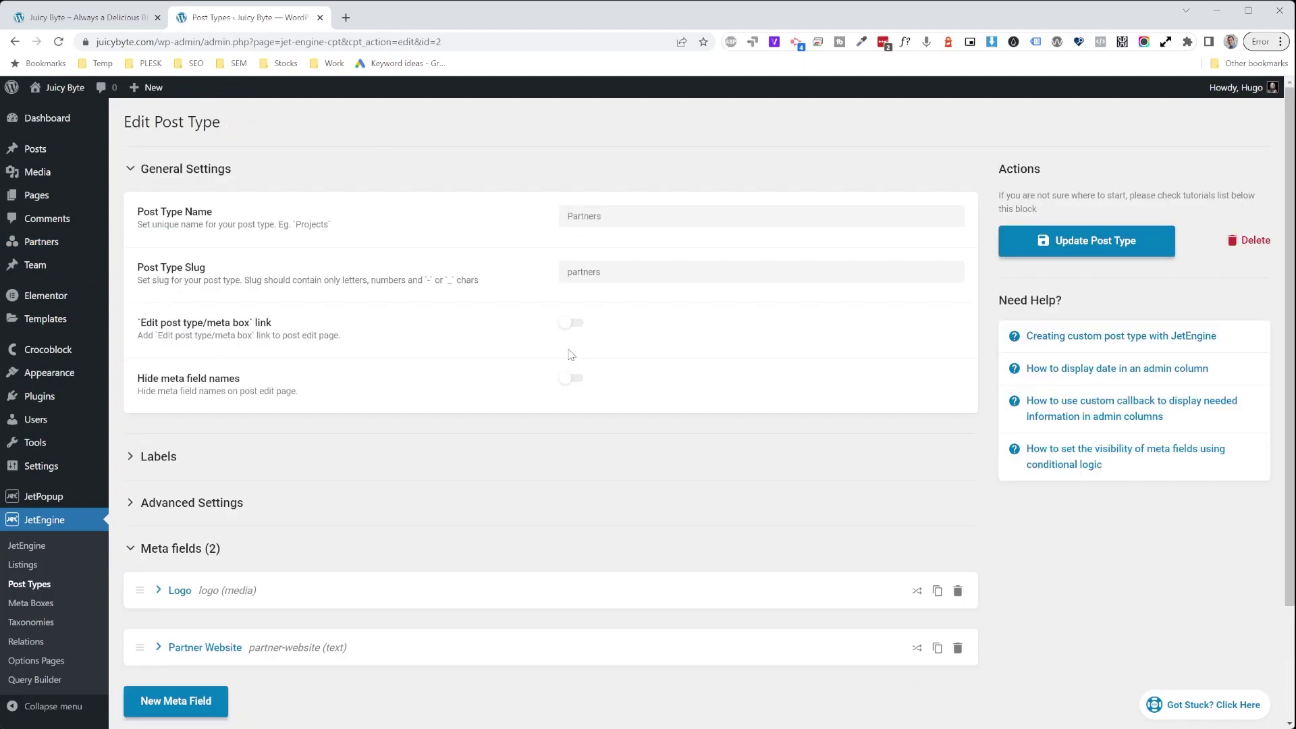
Step: Add an admin column to the Partners post type with the title Logo
scroll(560, 366, down, 2)
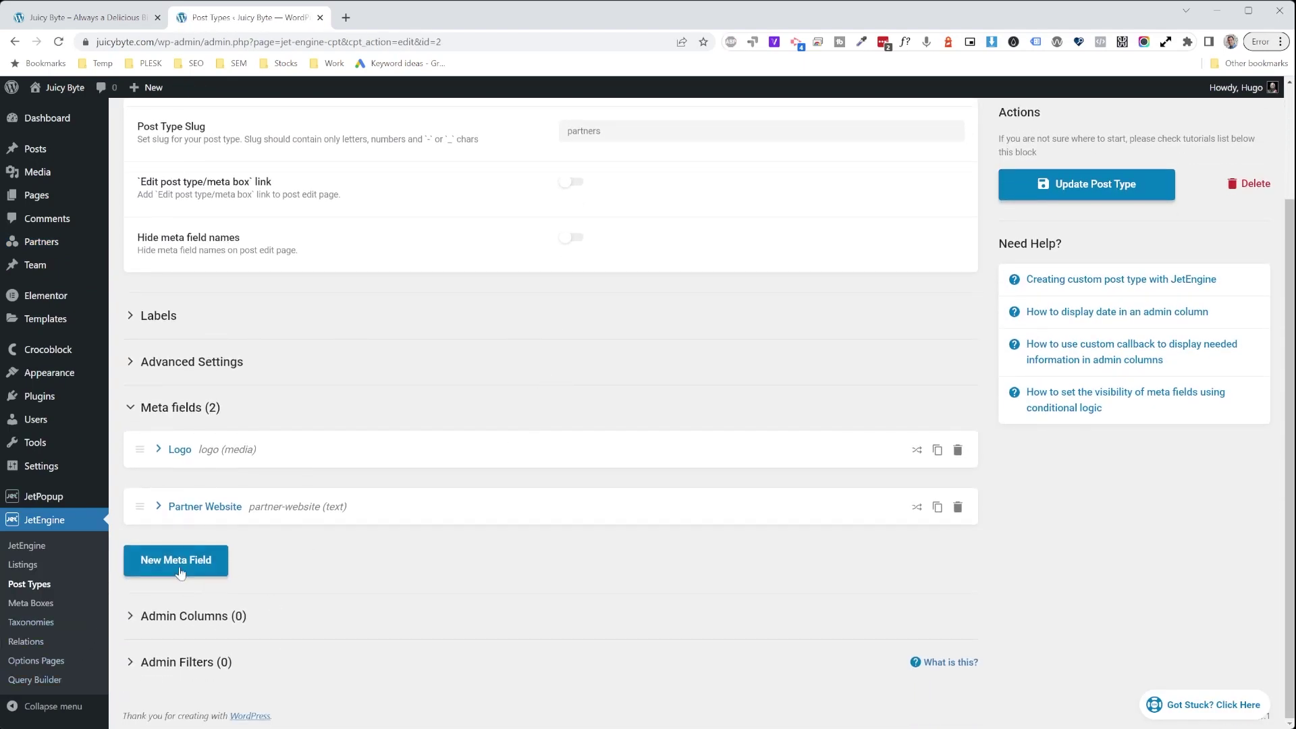
click(176, 616)
scroll(177, 611, down, 1)
click(177, 610)
scroll(261, 604, down, 7)
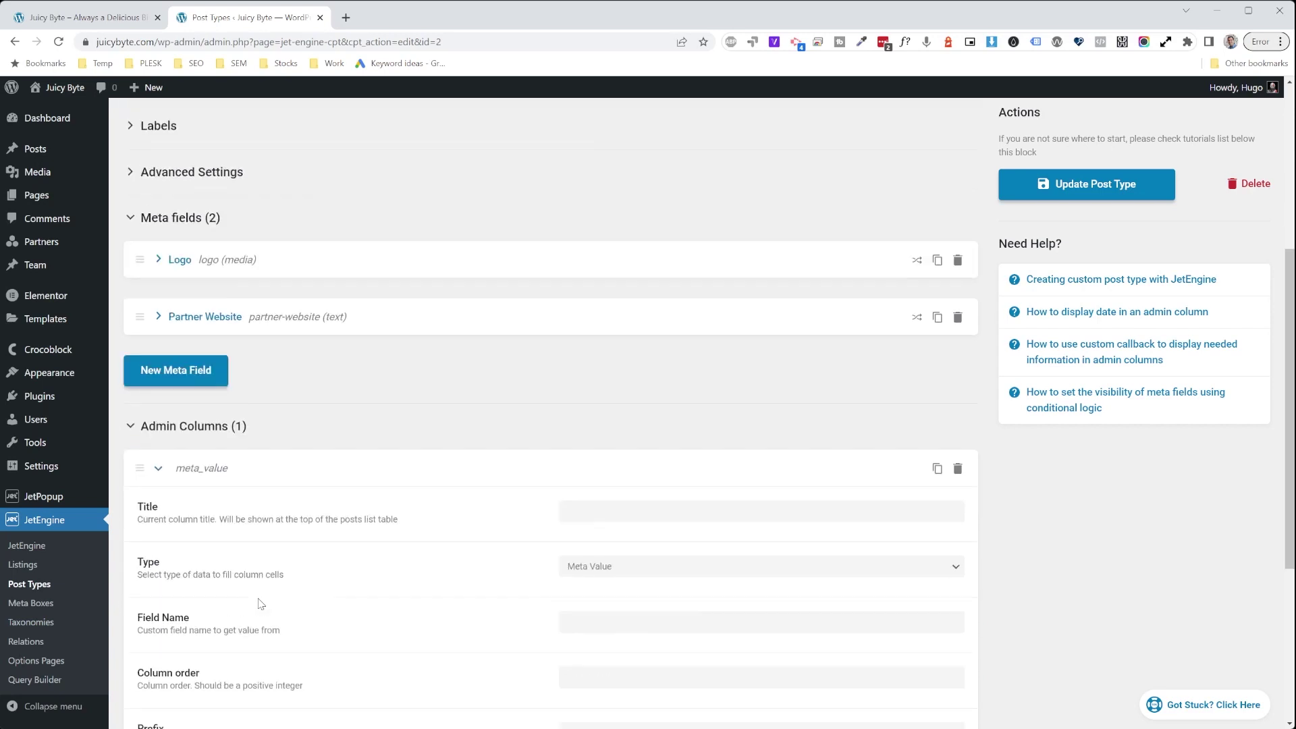
click(593, 213)
text(Logo)
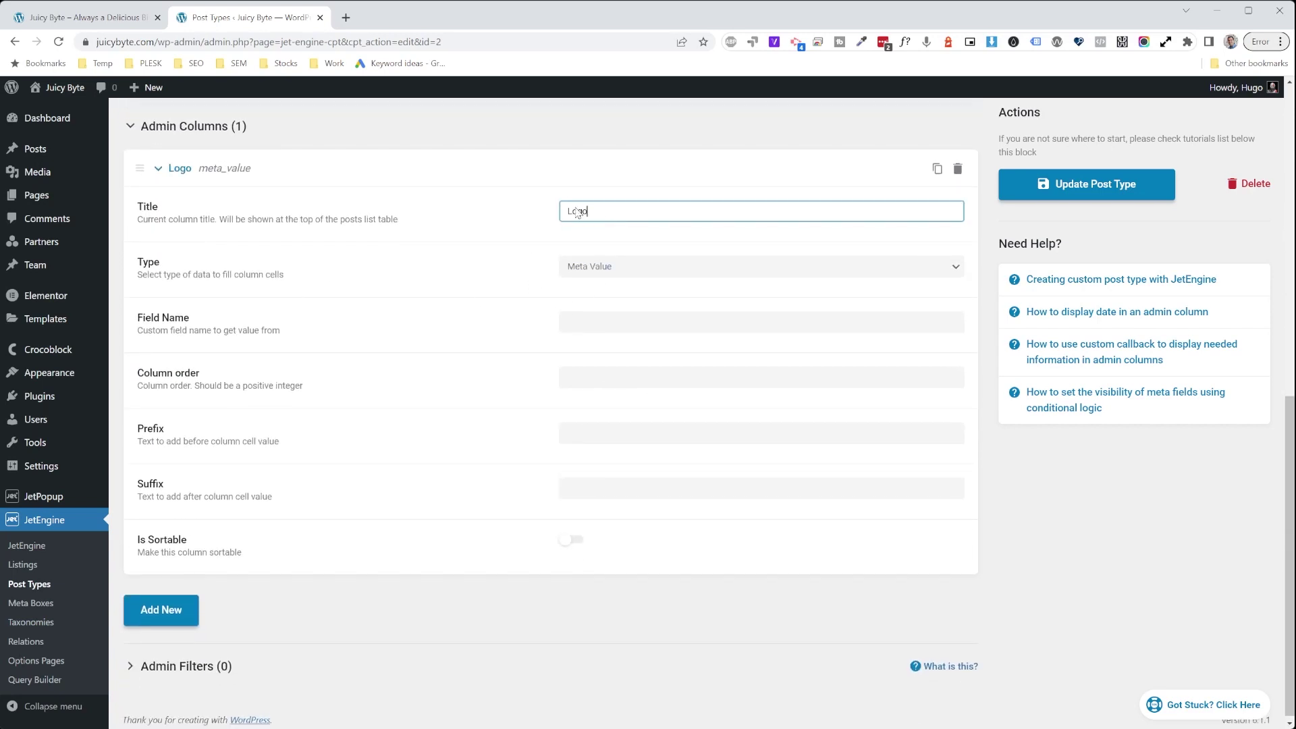
Step: Compare the admin columns of the Team and Partners post lists in a separate tab and return to the post type editor
scroll(617, 196, up, 1)
mouse_move(40, 265)
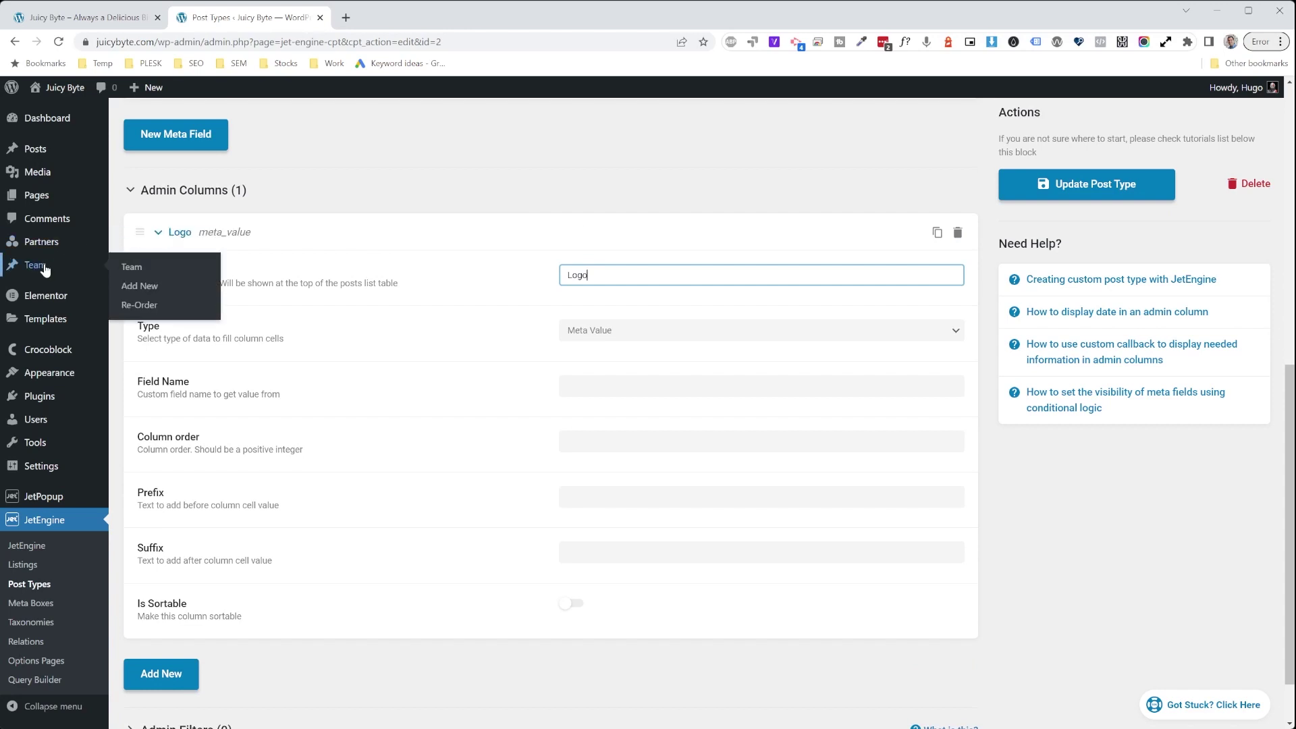
click(143, 269)
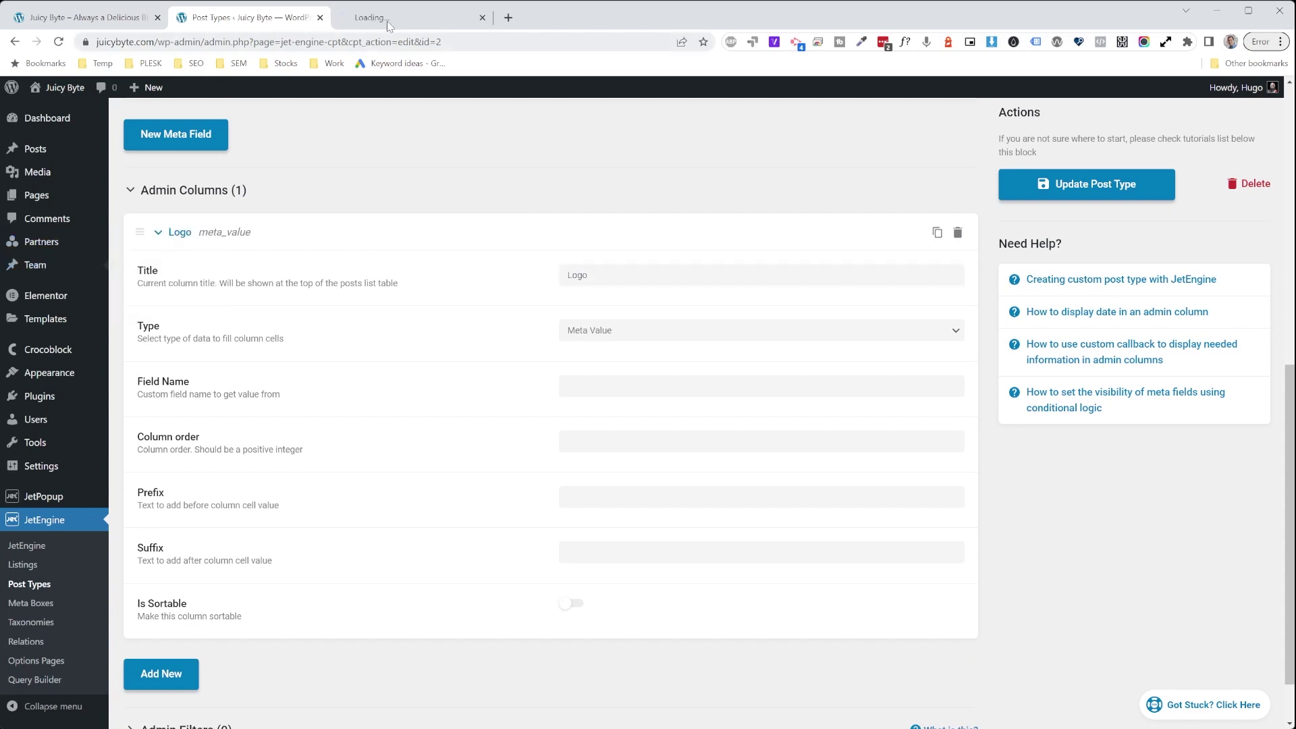
click(398, 16)
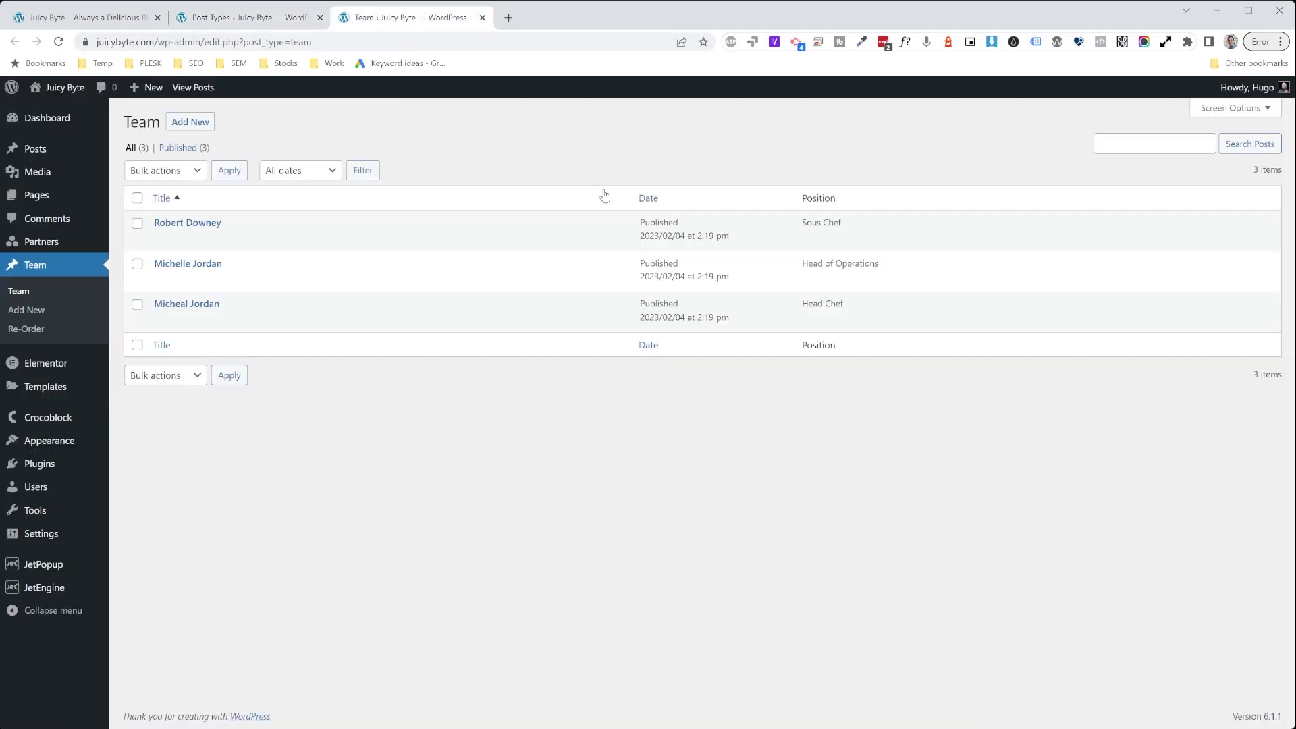
click(180, 245)
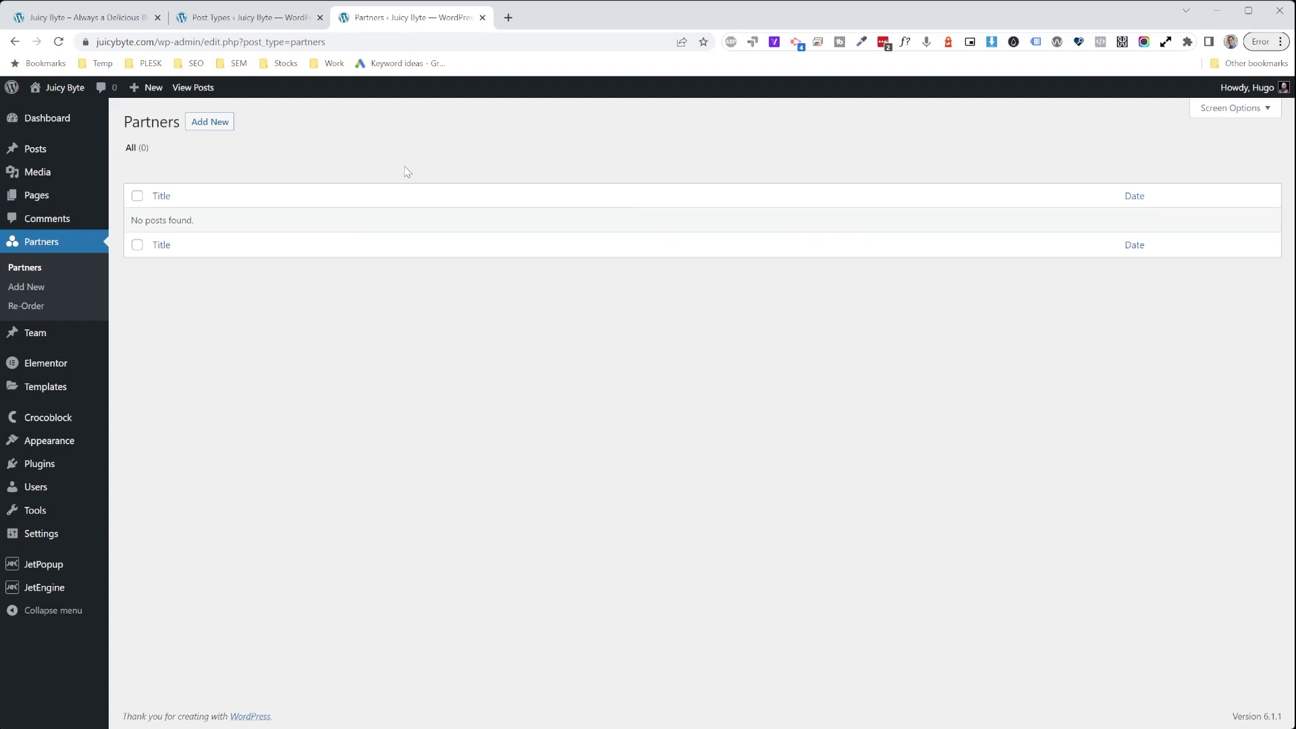
click(287, 18)
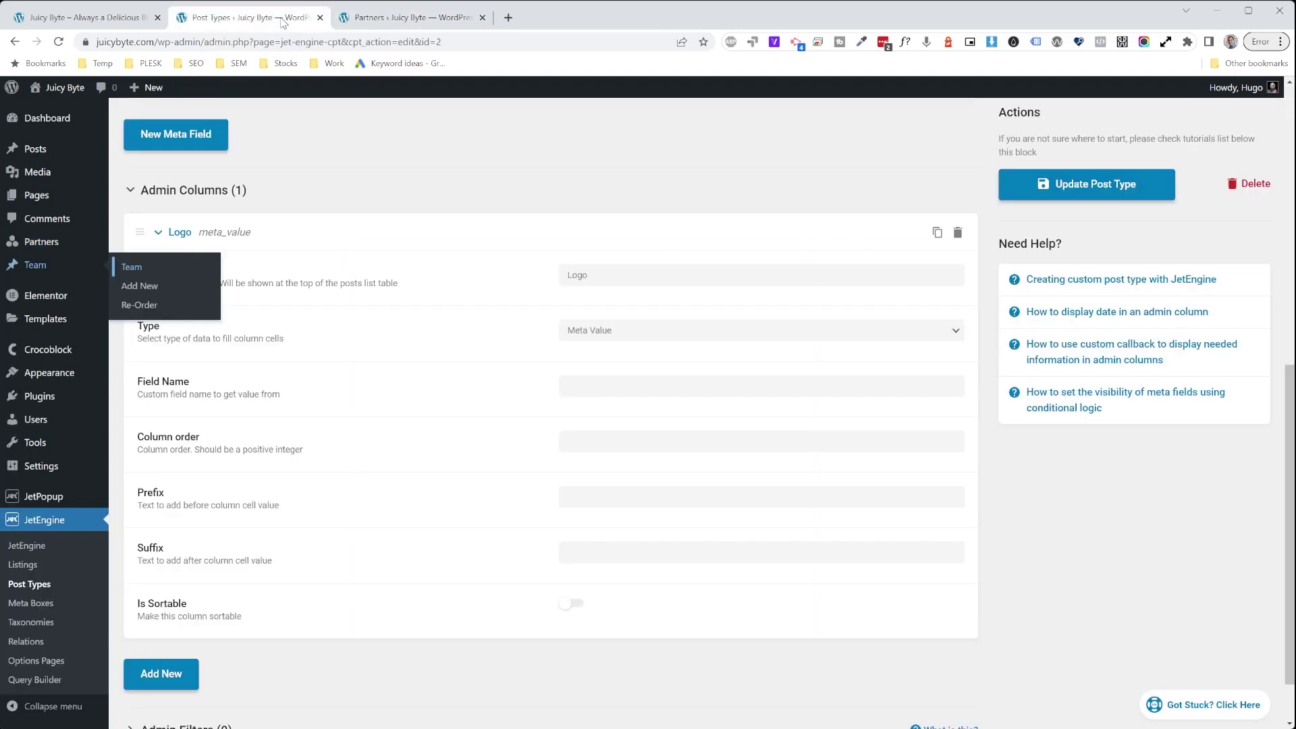
Step: Set the Logo admin column's type to Custom Callback
click(636, 272)
click(705, 336)
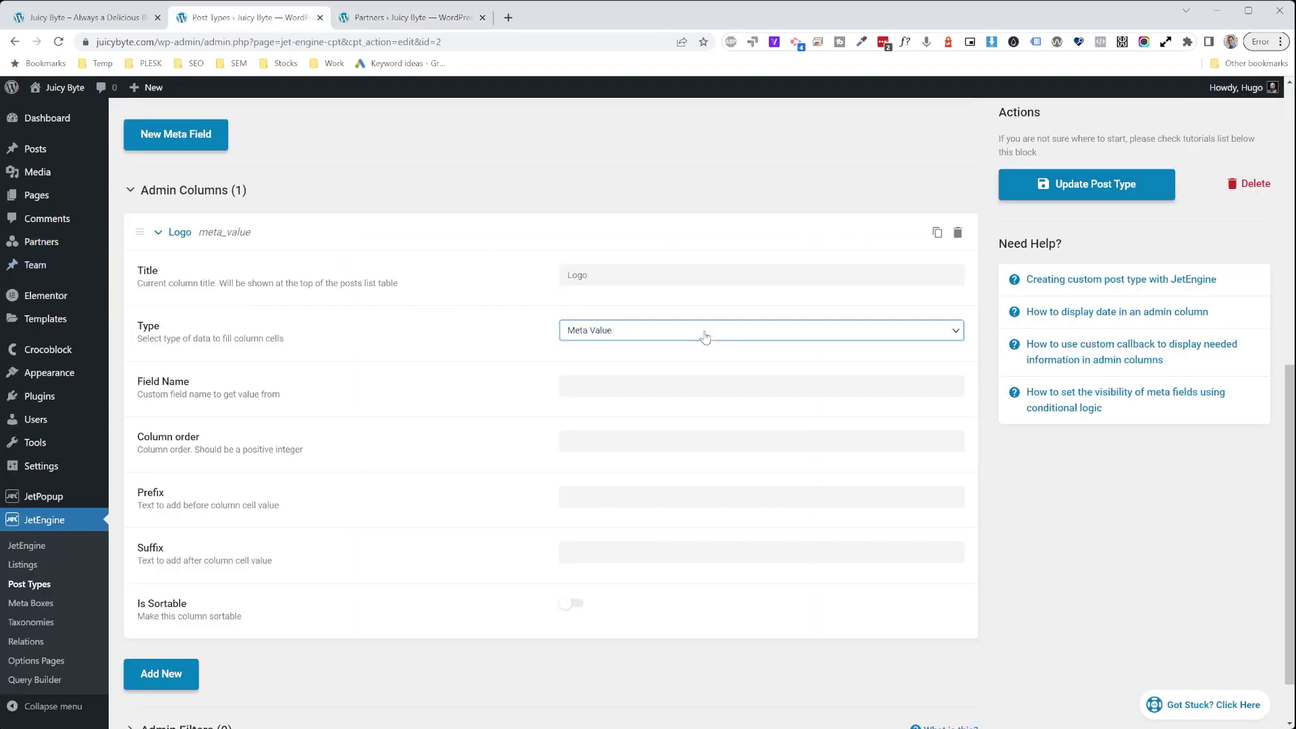
click(596, 389)
click(599, 386)
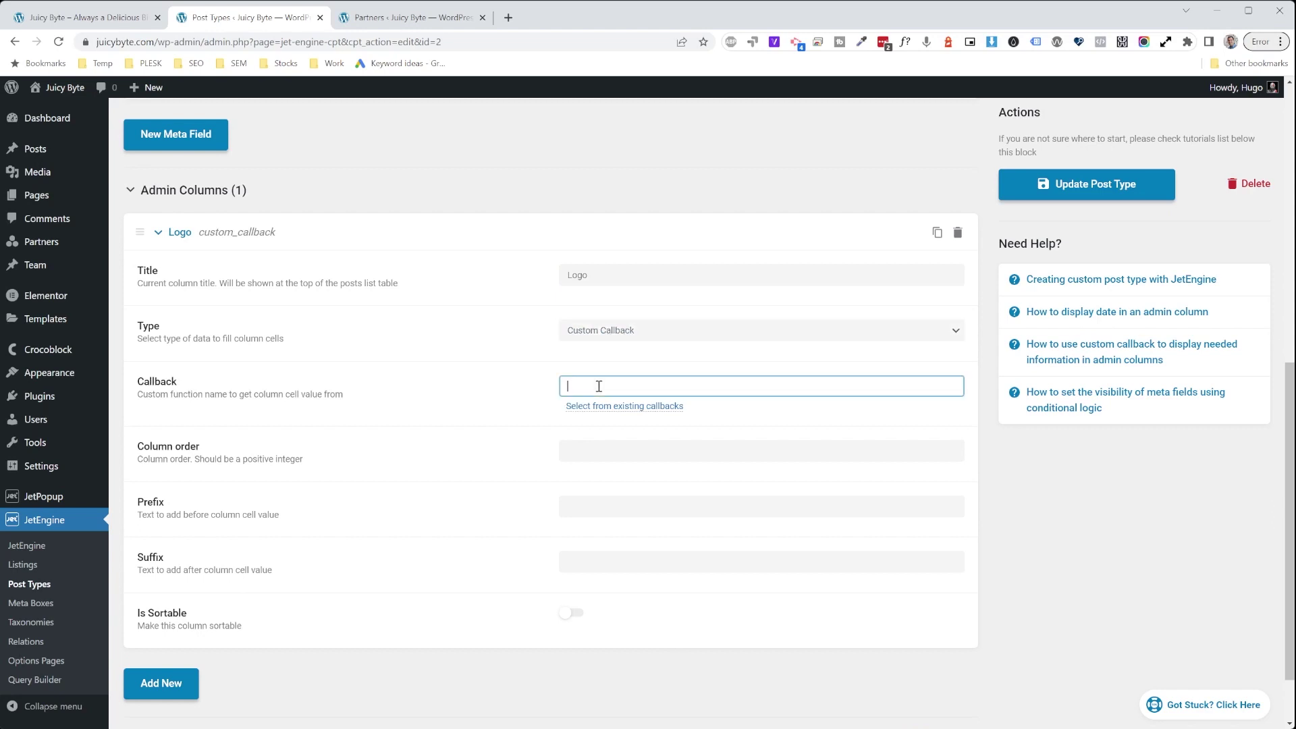
Step: Apply the predefined callback jet_engine_custom_cb_render_image to the Logo column, using the logo field and size 100
click(599, 407)
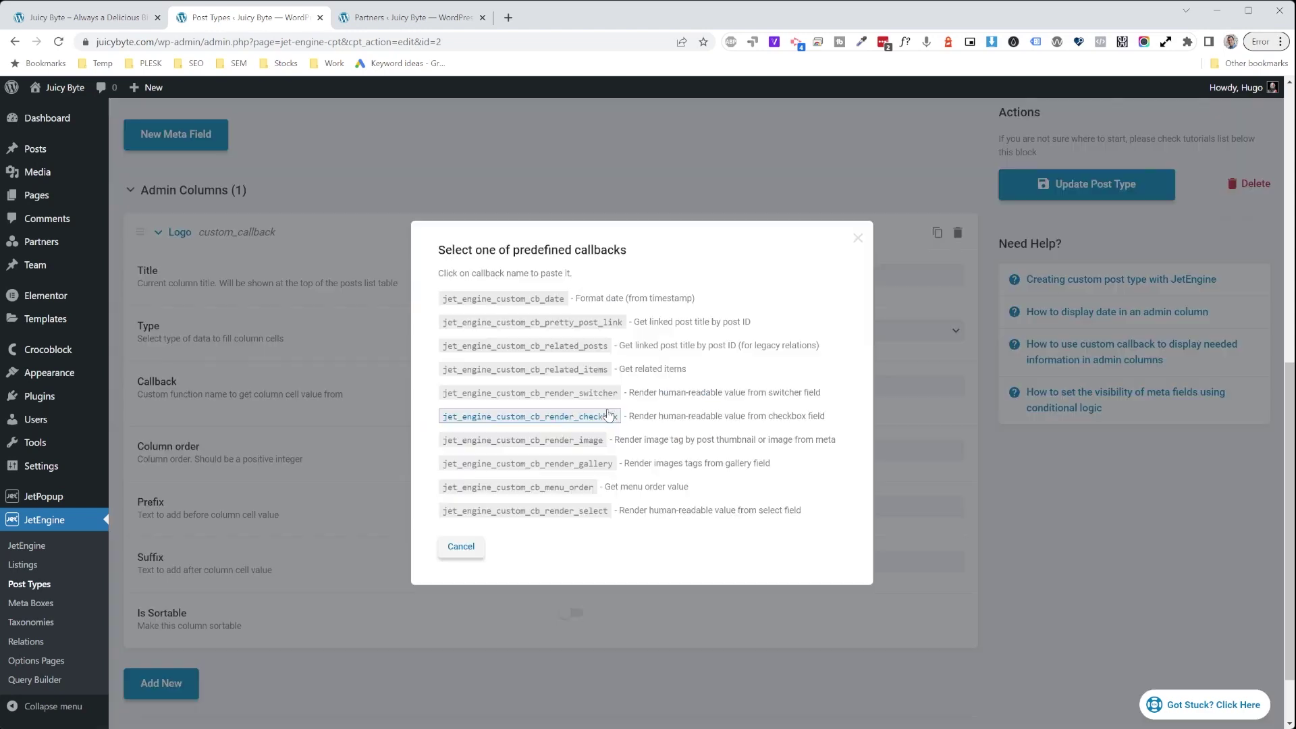
click(588, 443)
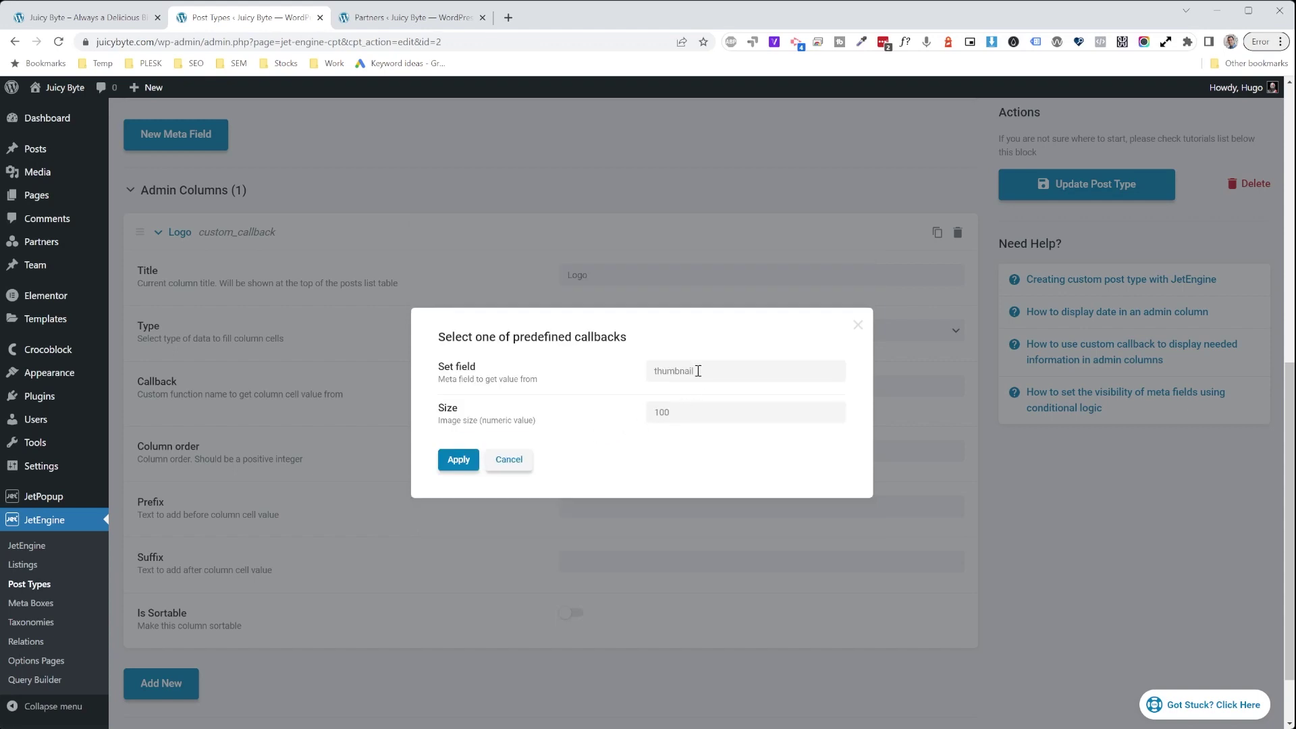
drag(720, 374, 651, 376)
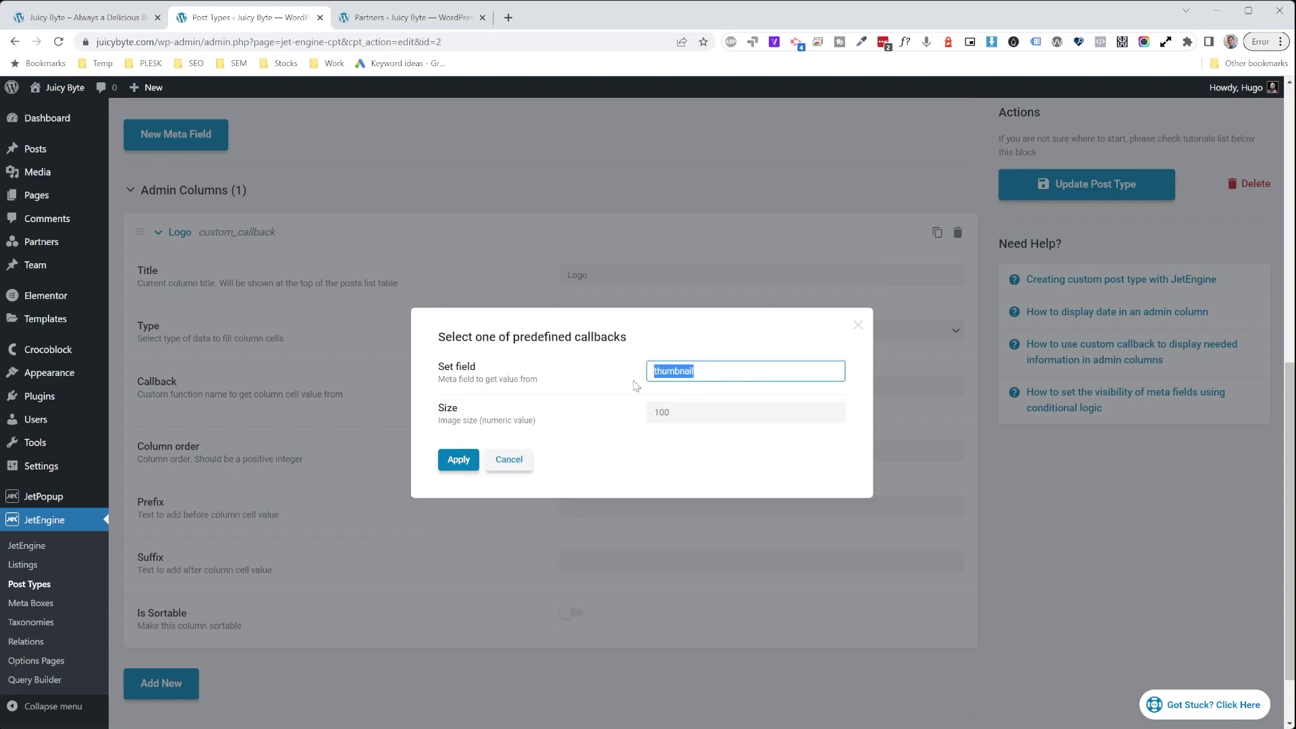
text(logo)
click(457, 461)
click(734, 386)
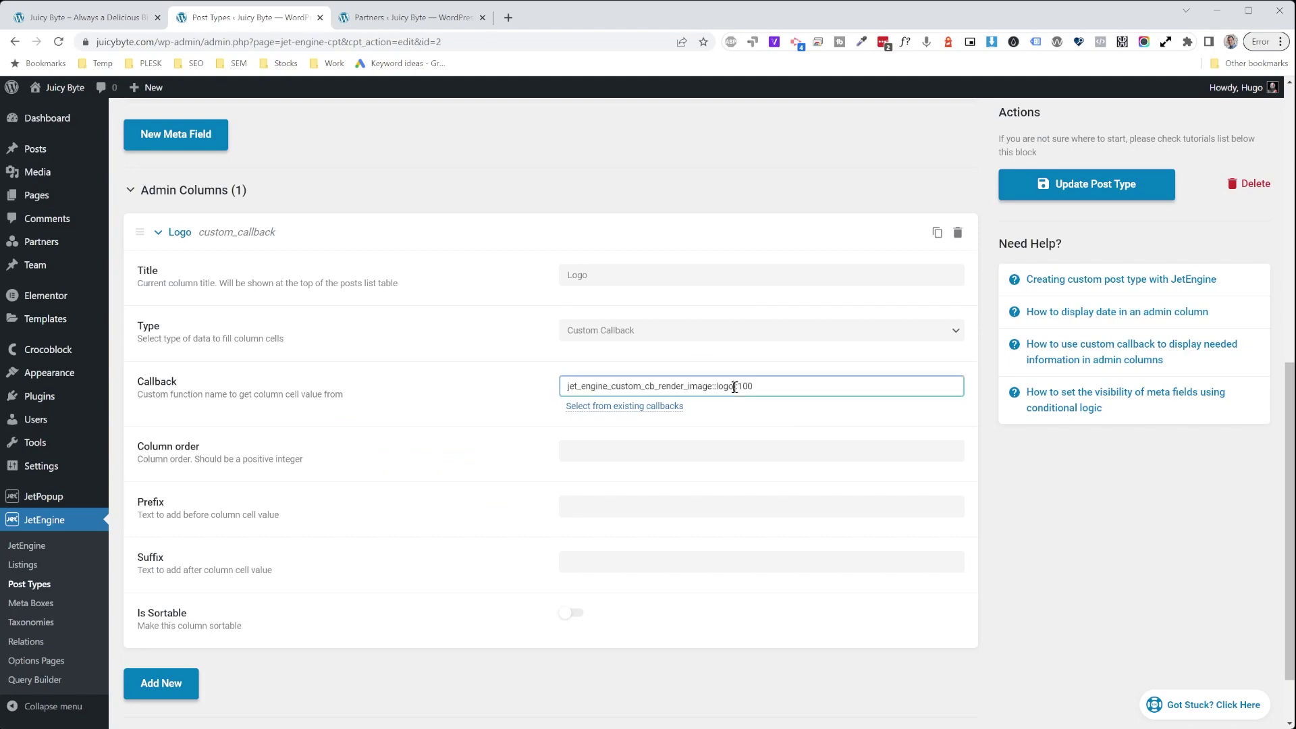
Step: Examine the Logo meta field's Name/ID and compare it with the field name used in the admin column's callback
scroll(714, 393, up, 7)
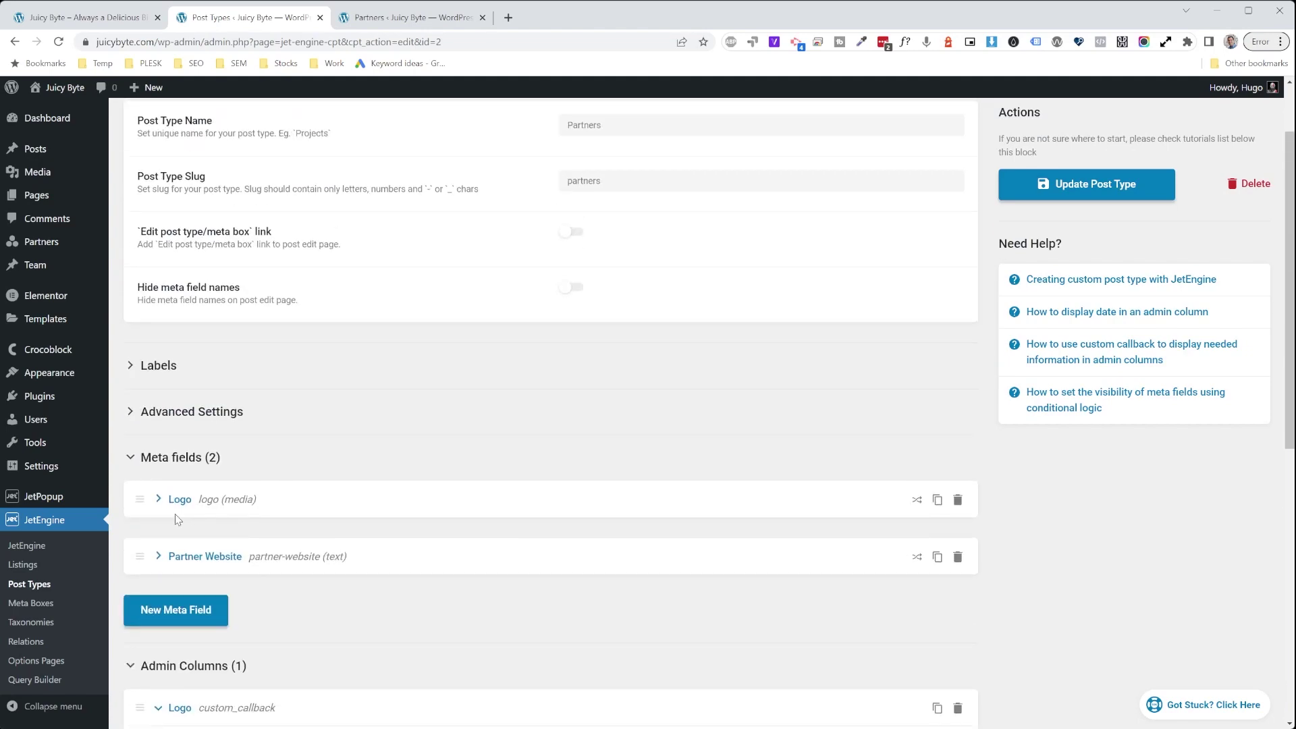
click(174, 499)
scroll(517, 568, down, 3)
click(608, 398)
drag(607, 398, 551, 396)
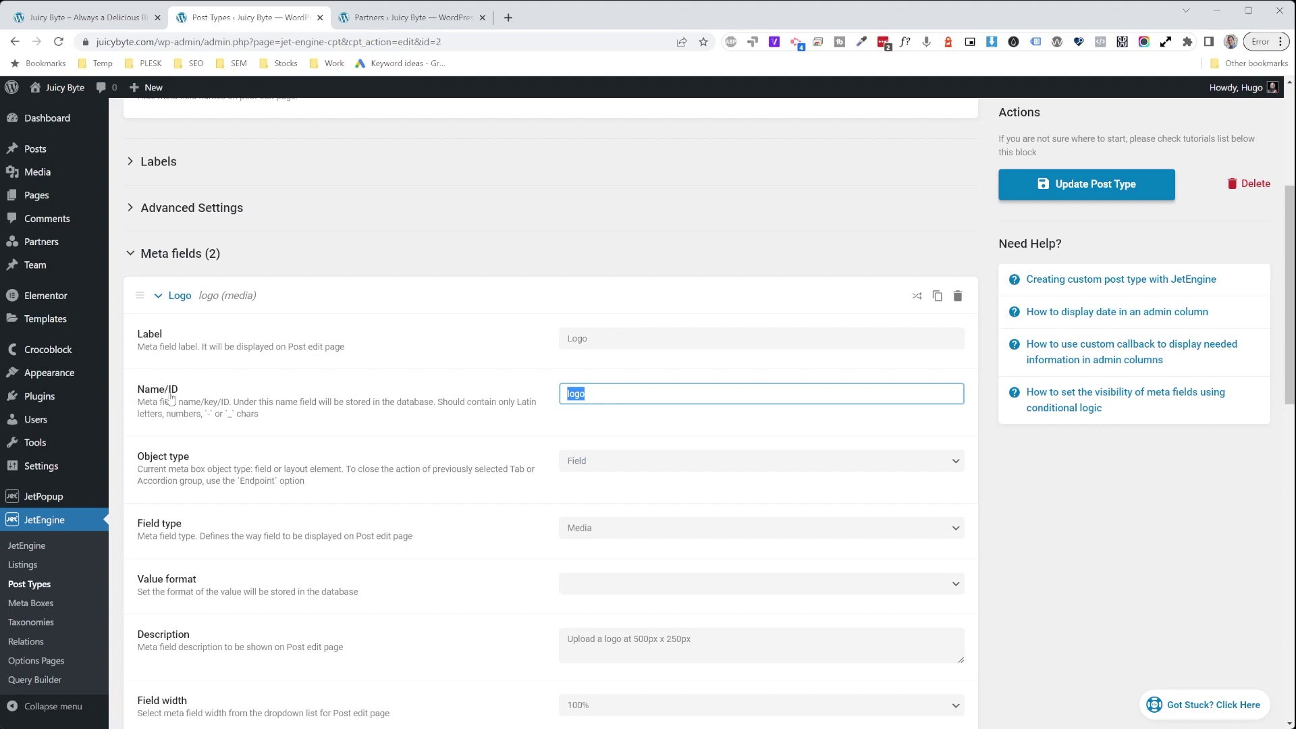
drag(650, 398, 559, 399)
click(606, 401)
scroll(596, 397, down, 12)
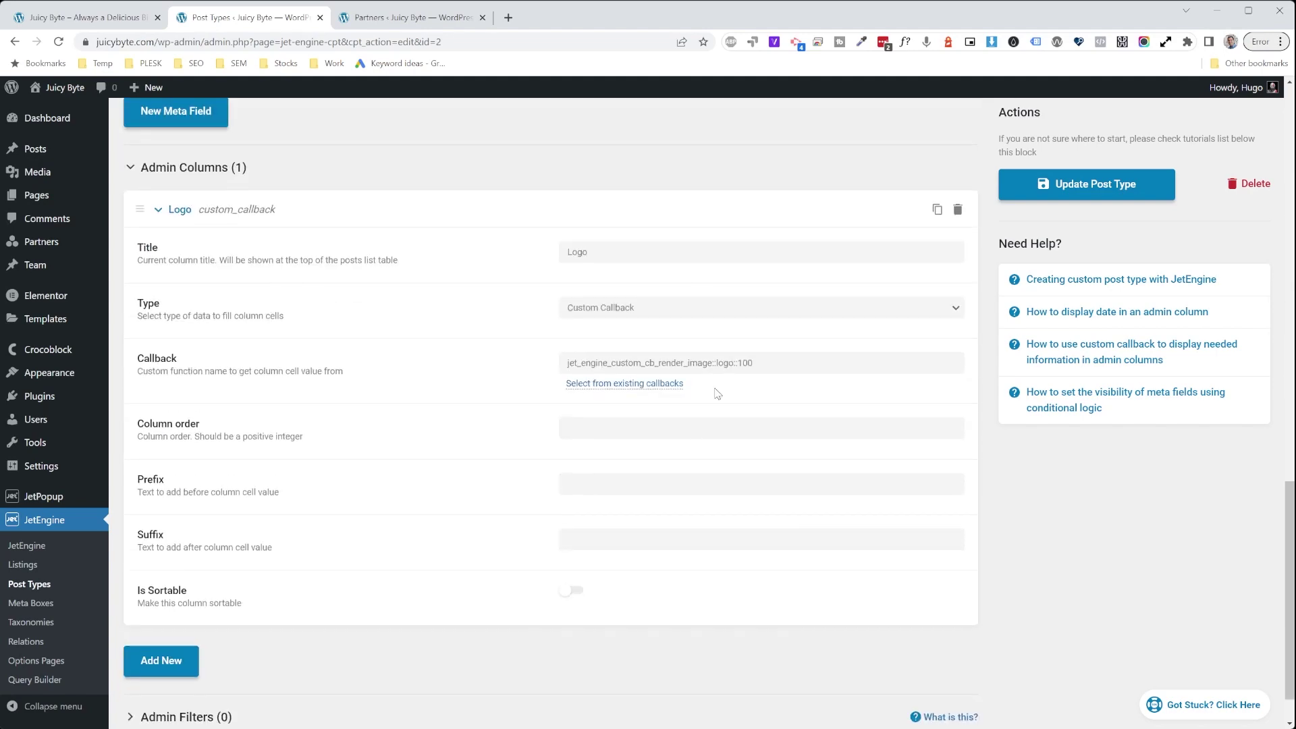
click(714, 362)
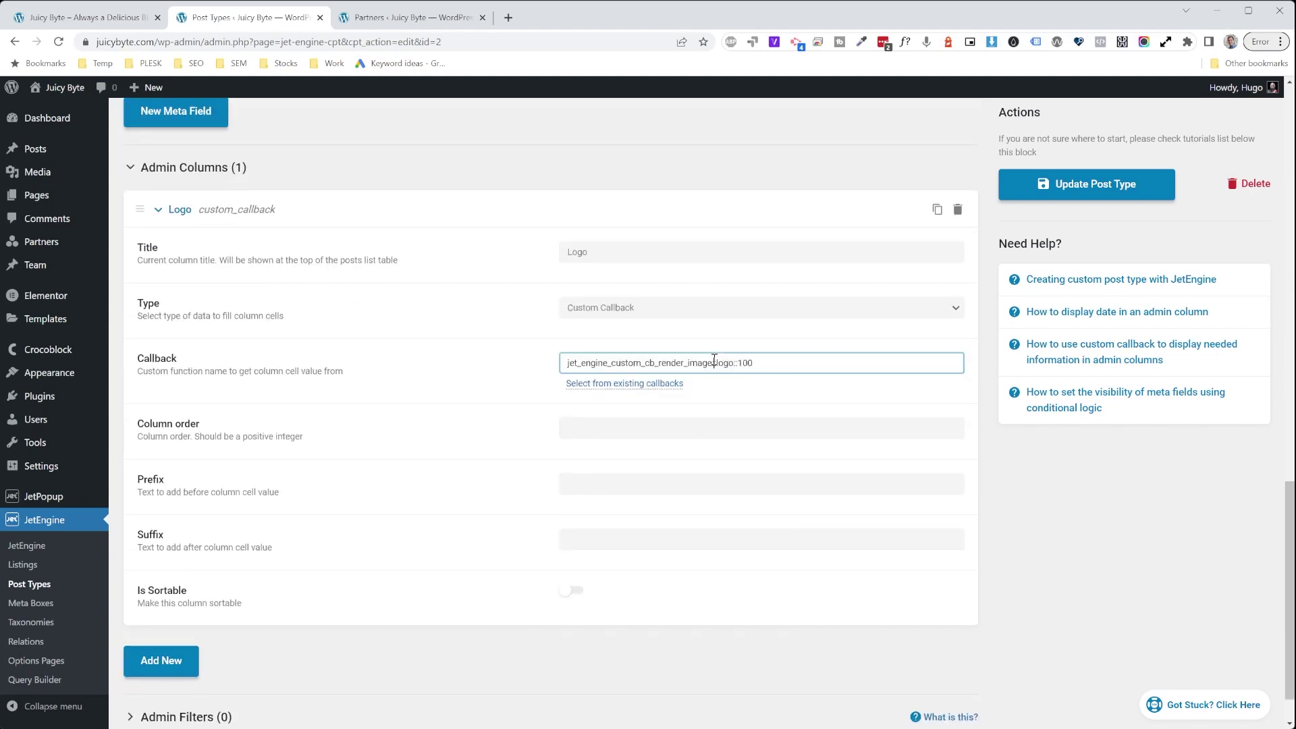
Step: Update the Partners post type and open the Partners post list to check the Logo column
click(1062, 187)
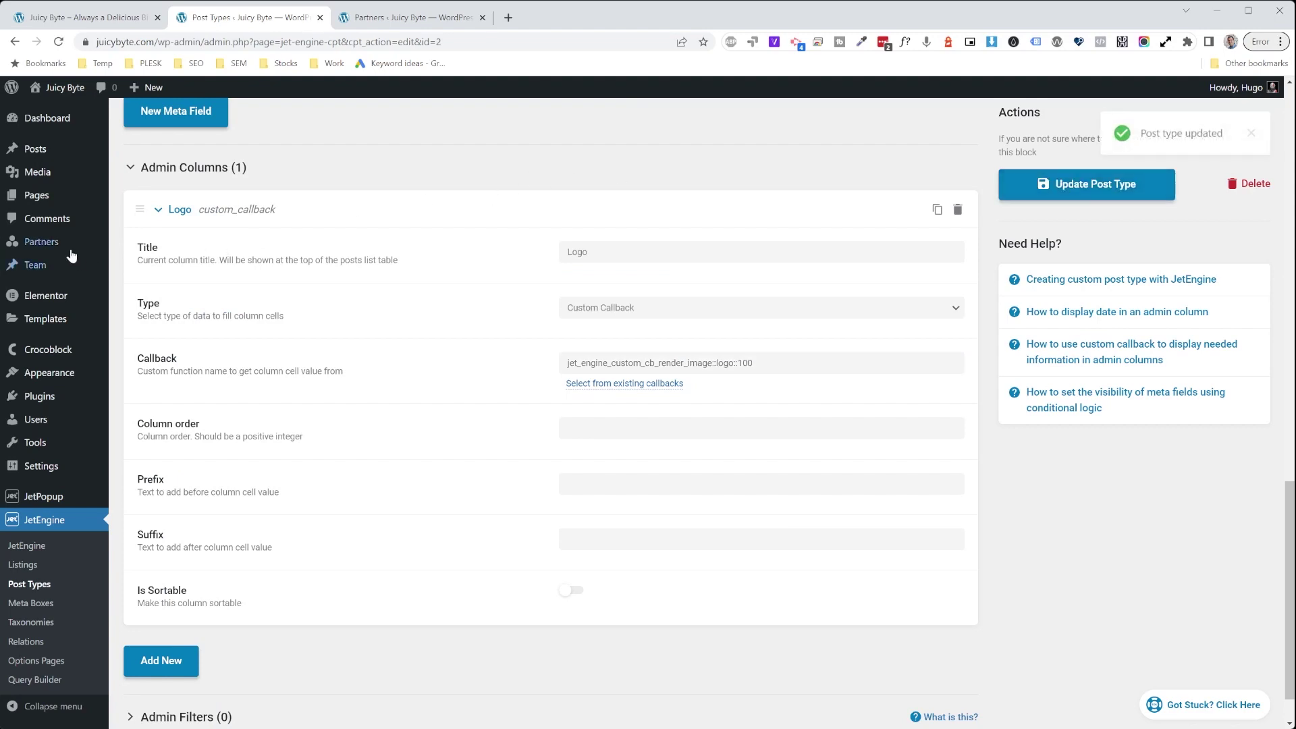
mouse_move(65, 247)
click(125, 248)
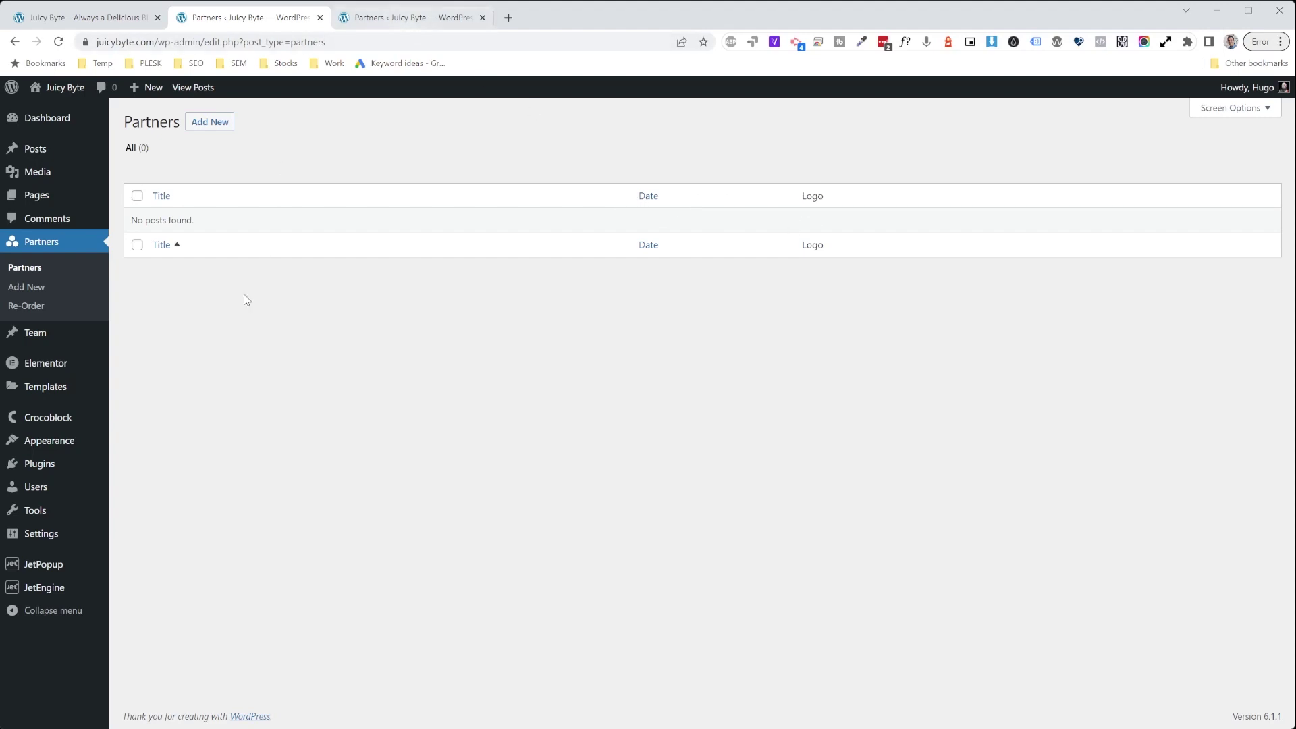
Step: Reopen the Partners post type for editing in JetEngine and expand its Logo admin column settings
mouse_move(106, 589)
click(147, 566)
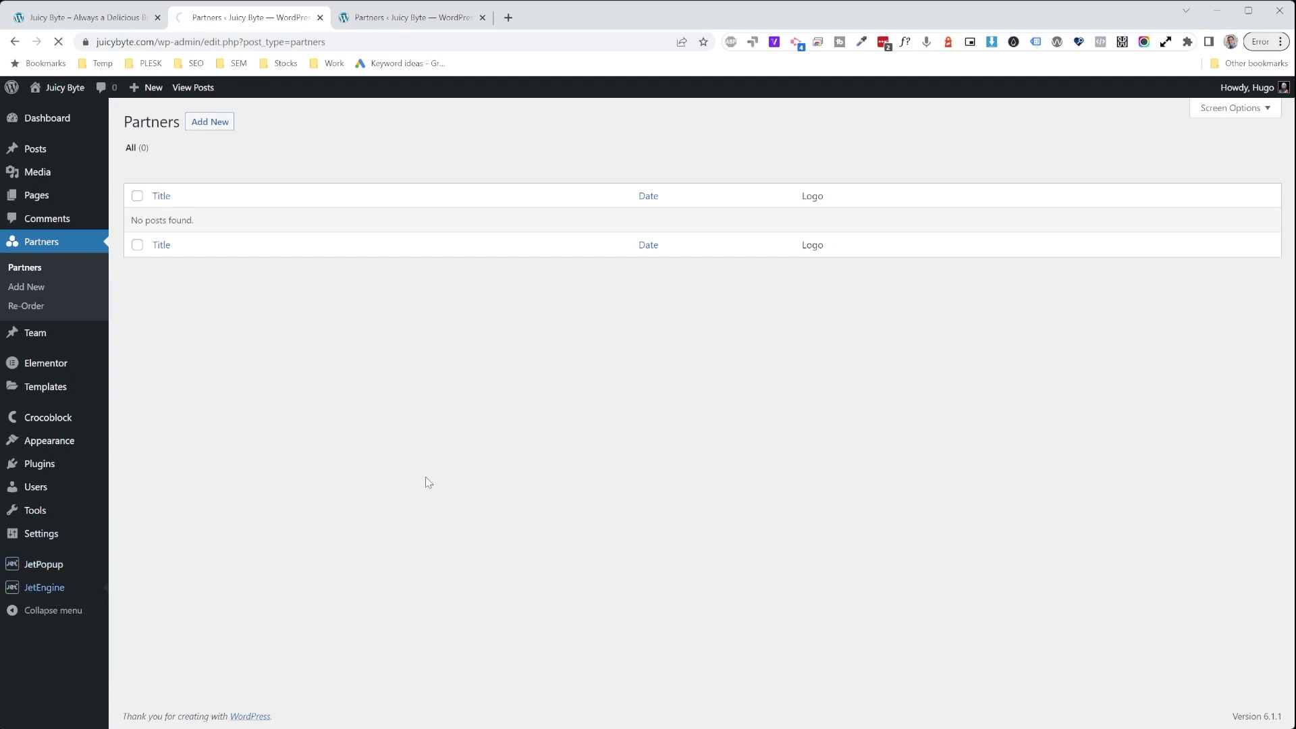
click(908, 197)
scroll(486, 319, down, 3)
click(207, 617)
scroll(433, 549, down, 2)
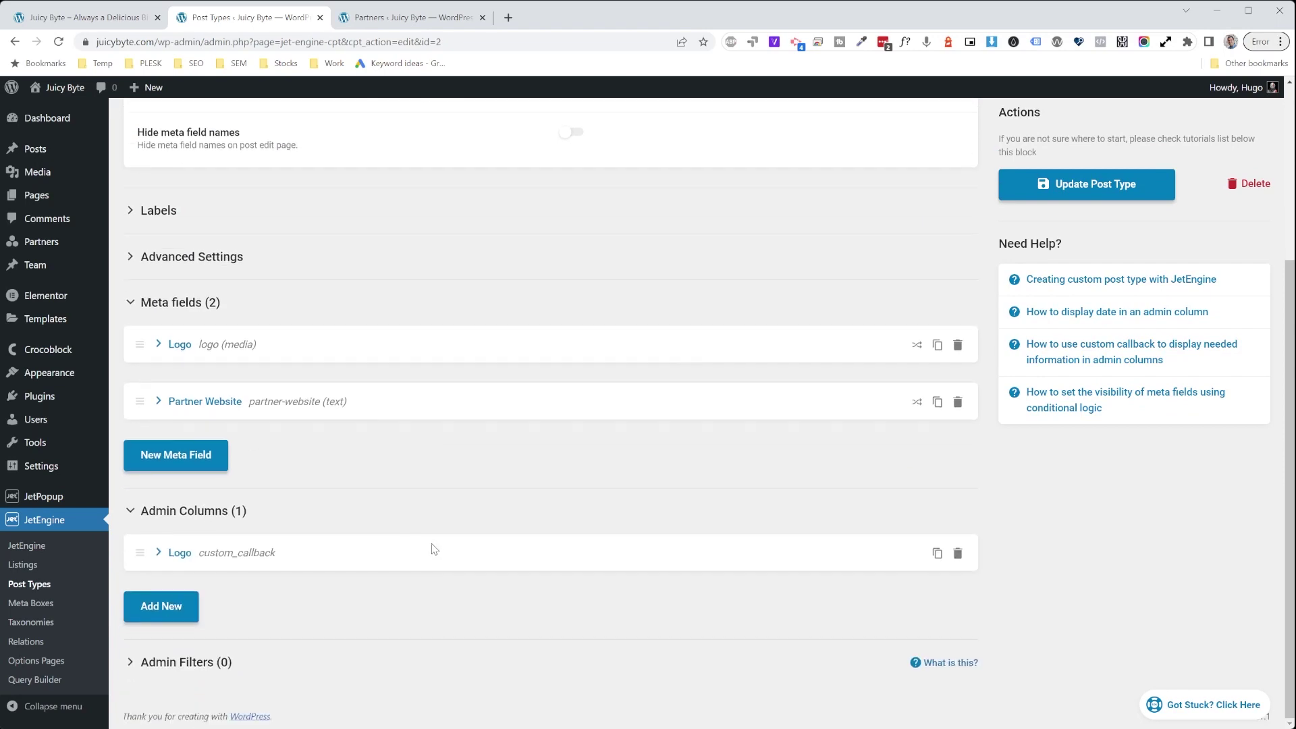
click(179, 553)
scroll(405, 513, down, 7)
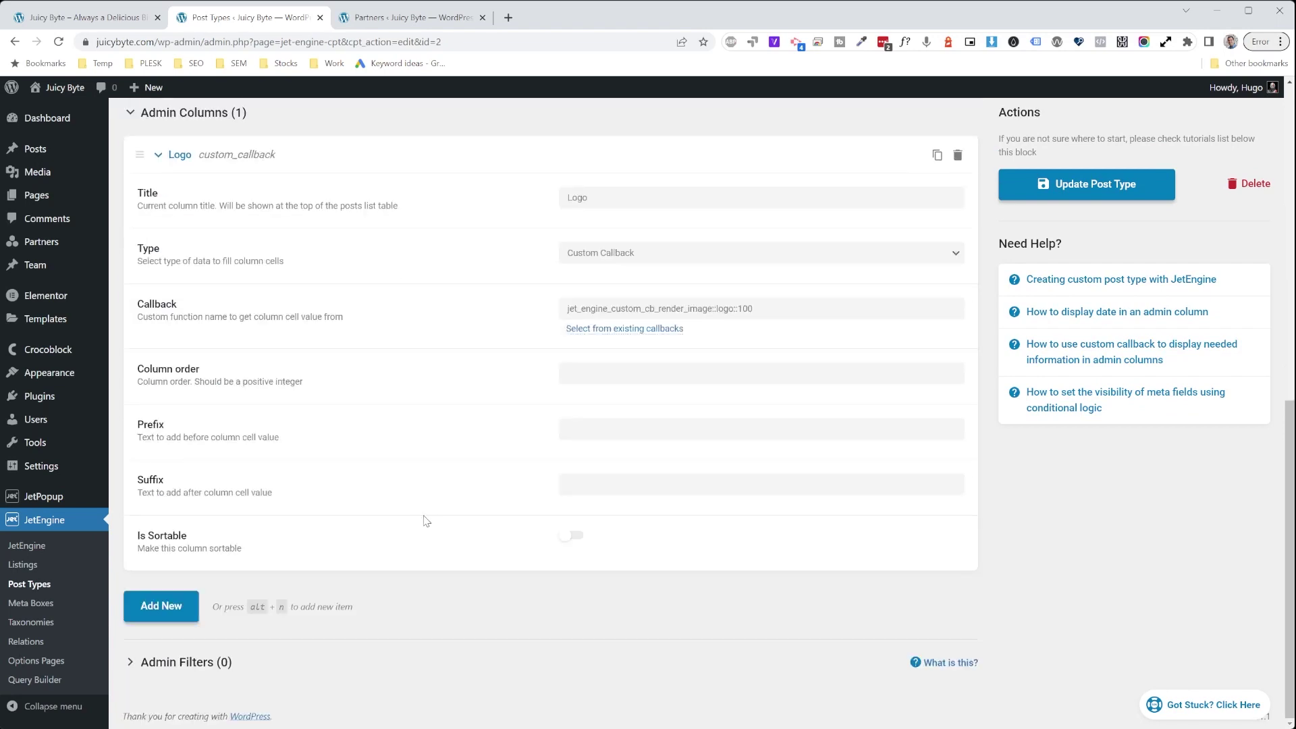
Step: Set the Logo admin column's order to 2 and update the post type
click(568, 380)
text(2)
click(1108, 182)
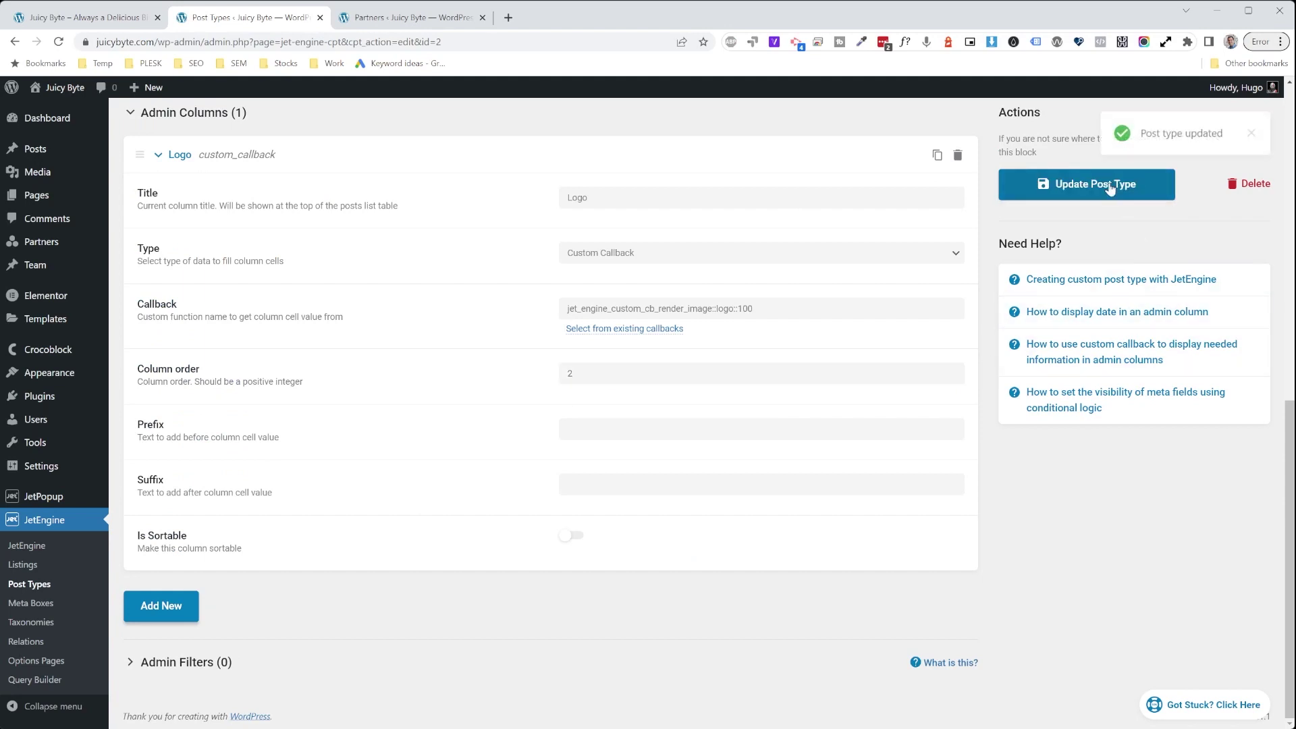
Step: Open the Partners post list to check the position of the Logo column
scroll(675, 270, up, 2)
mouse_move(41, 241)
click(122, 243)
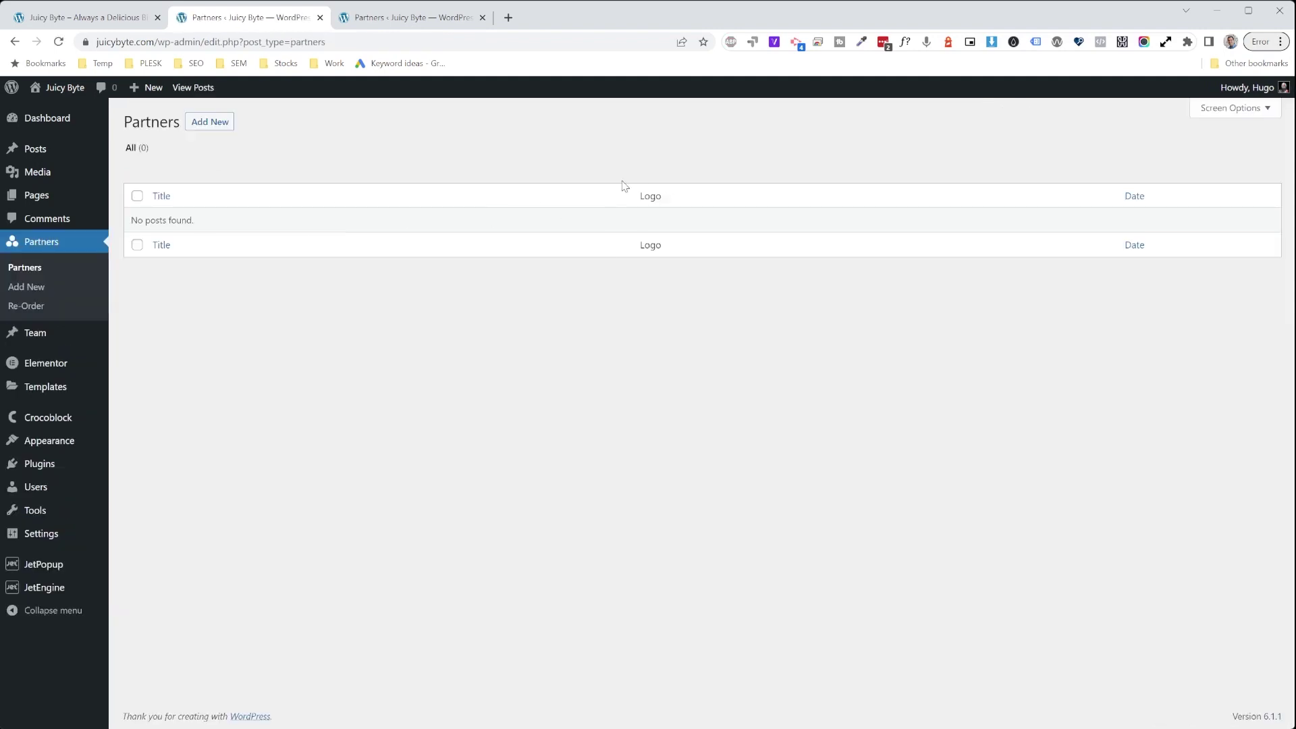
Step: Start a new partner post titled "BB&T"
click(483, 17)
click(207, 126)
click(274, 159)
text(BB)
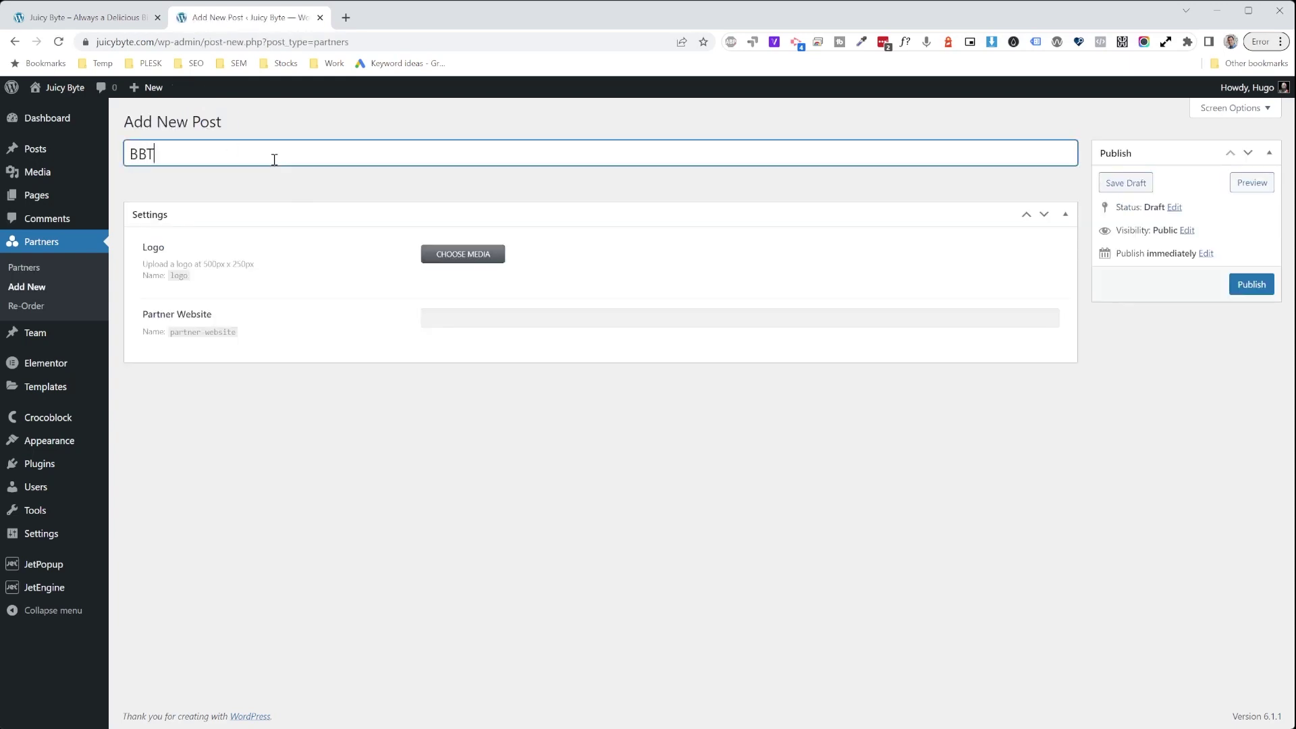
text(&T)
click(458, 260)
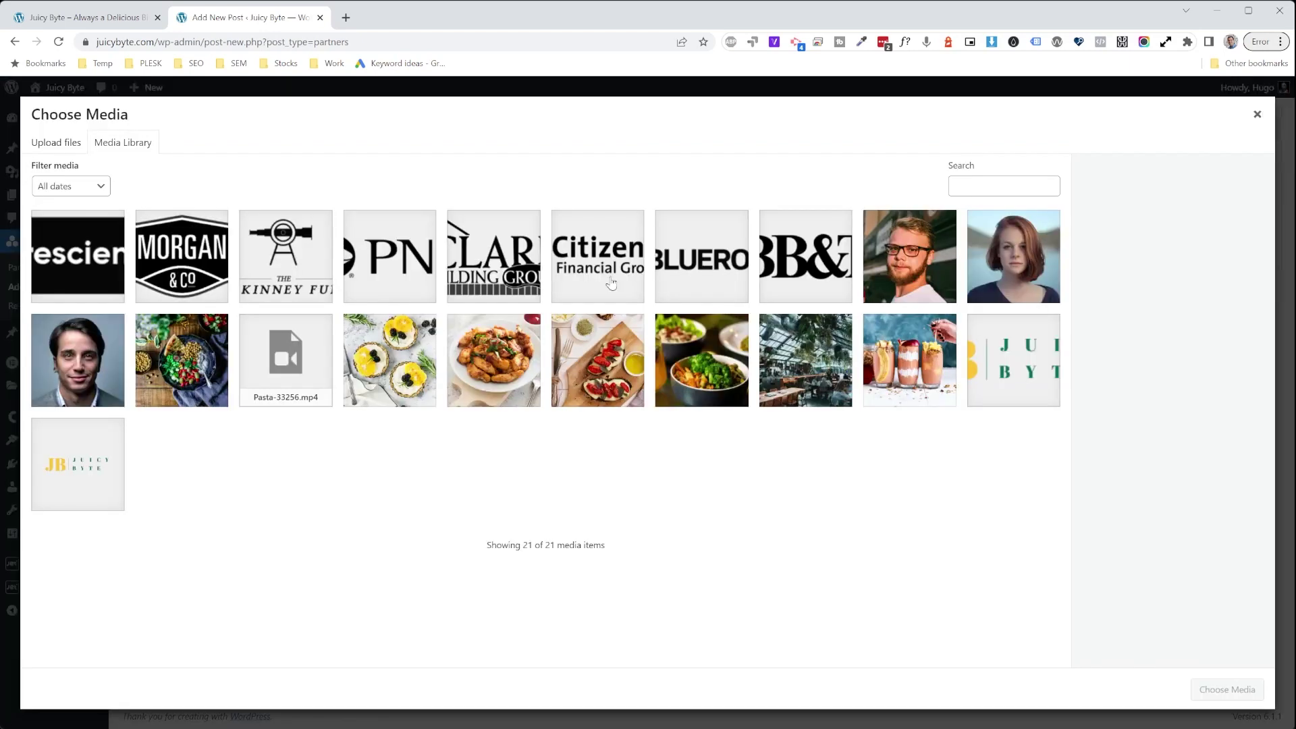
click(823, 264)
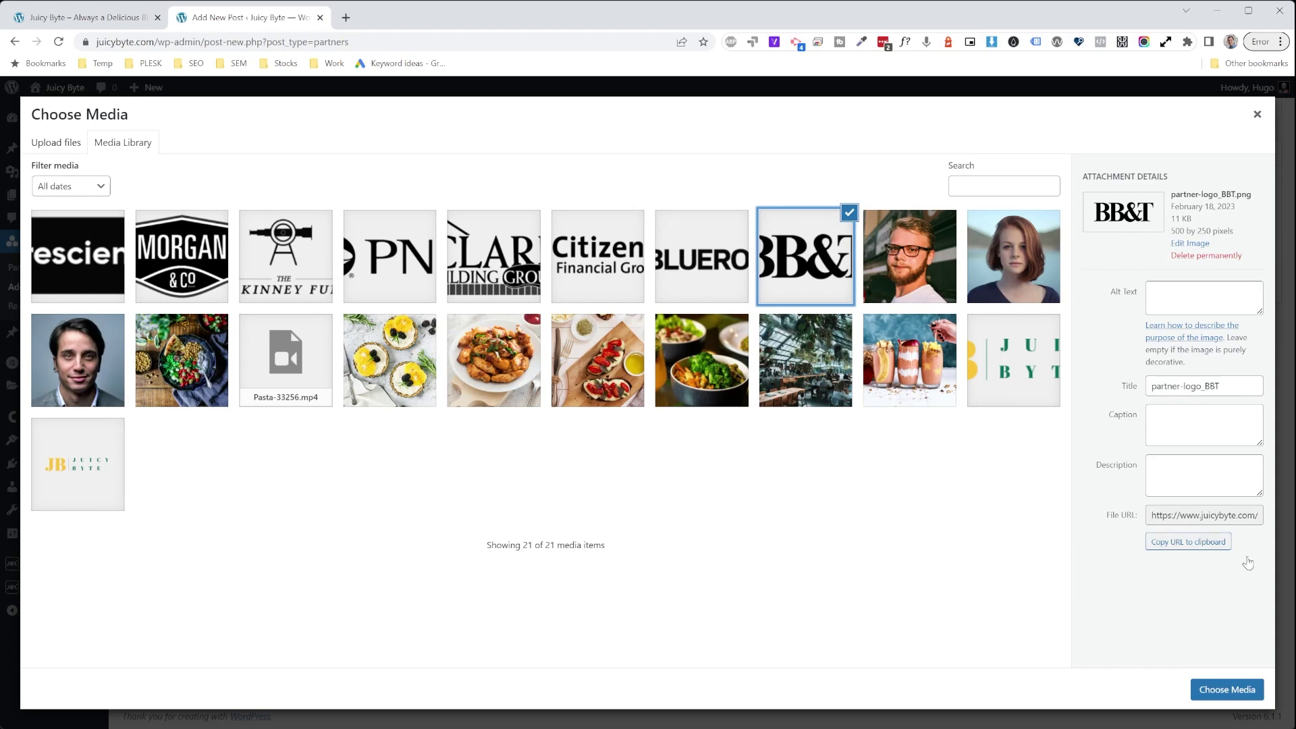
click(1227, 692)
click(450, 384)
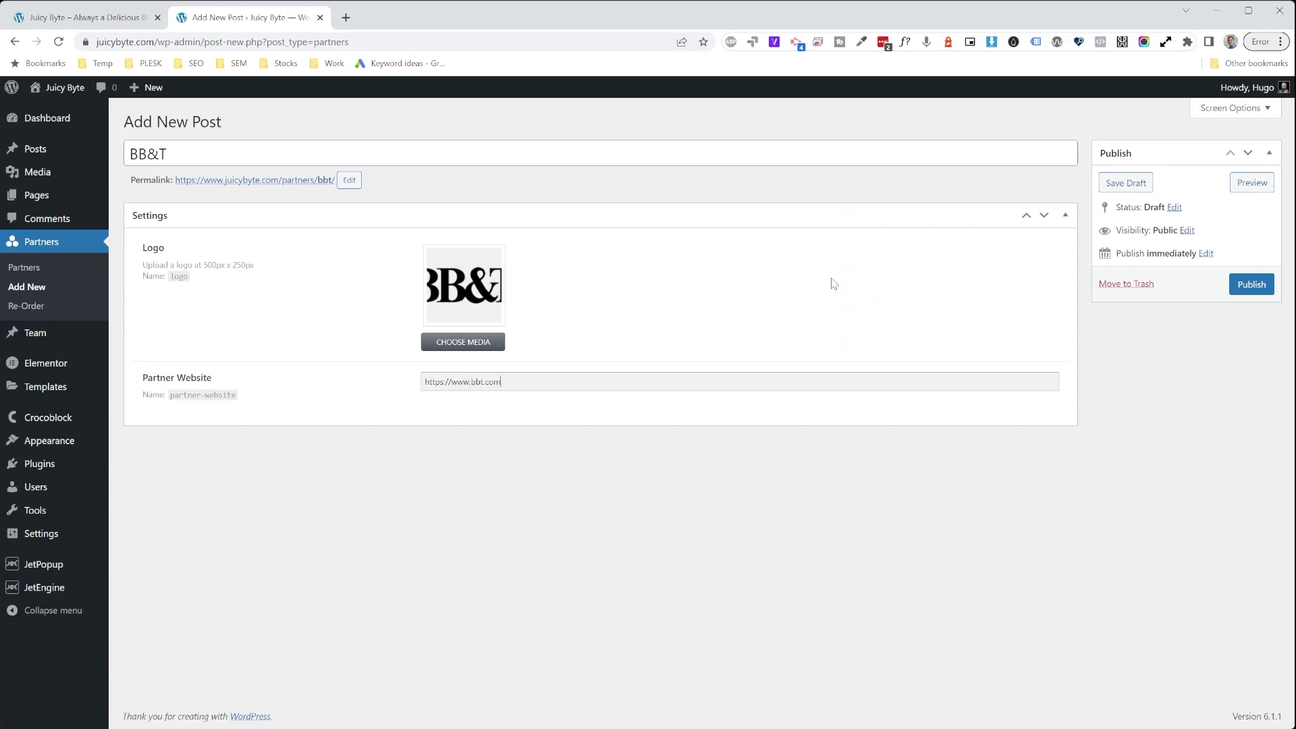
click(1250, 284)
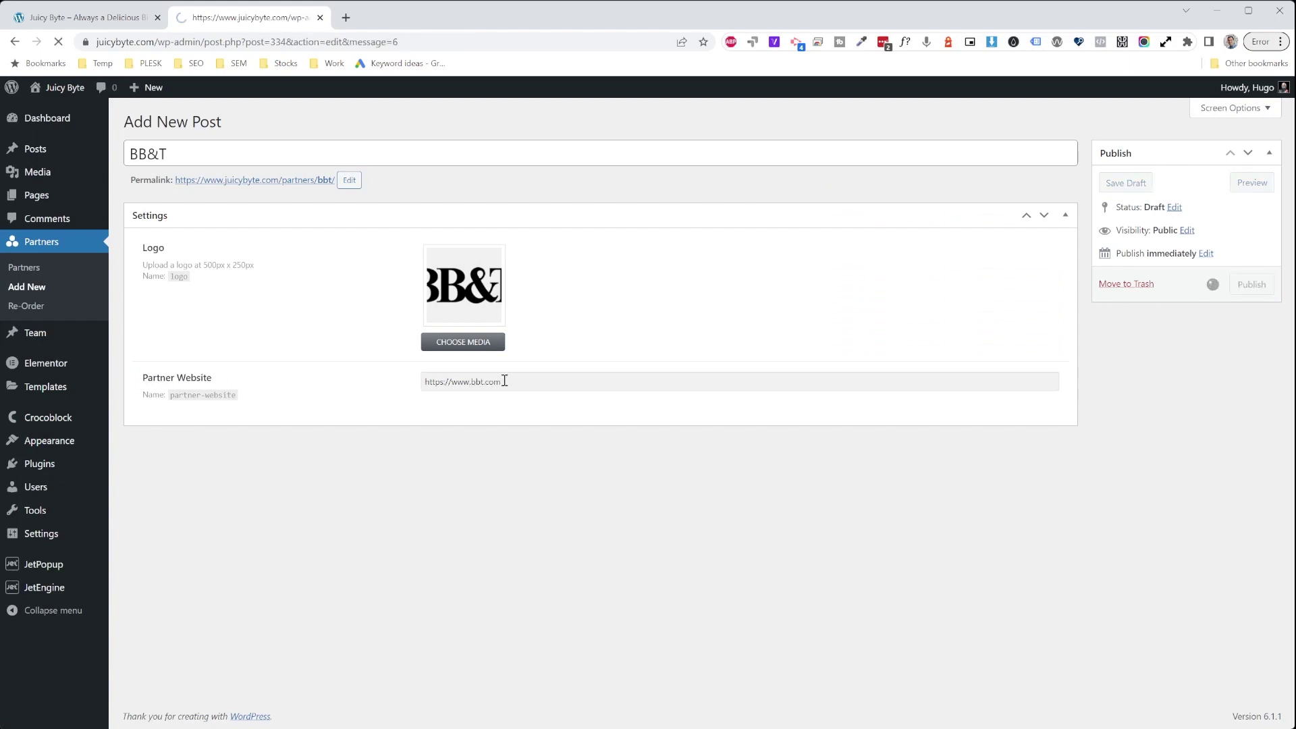
click(24, 268)
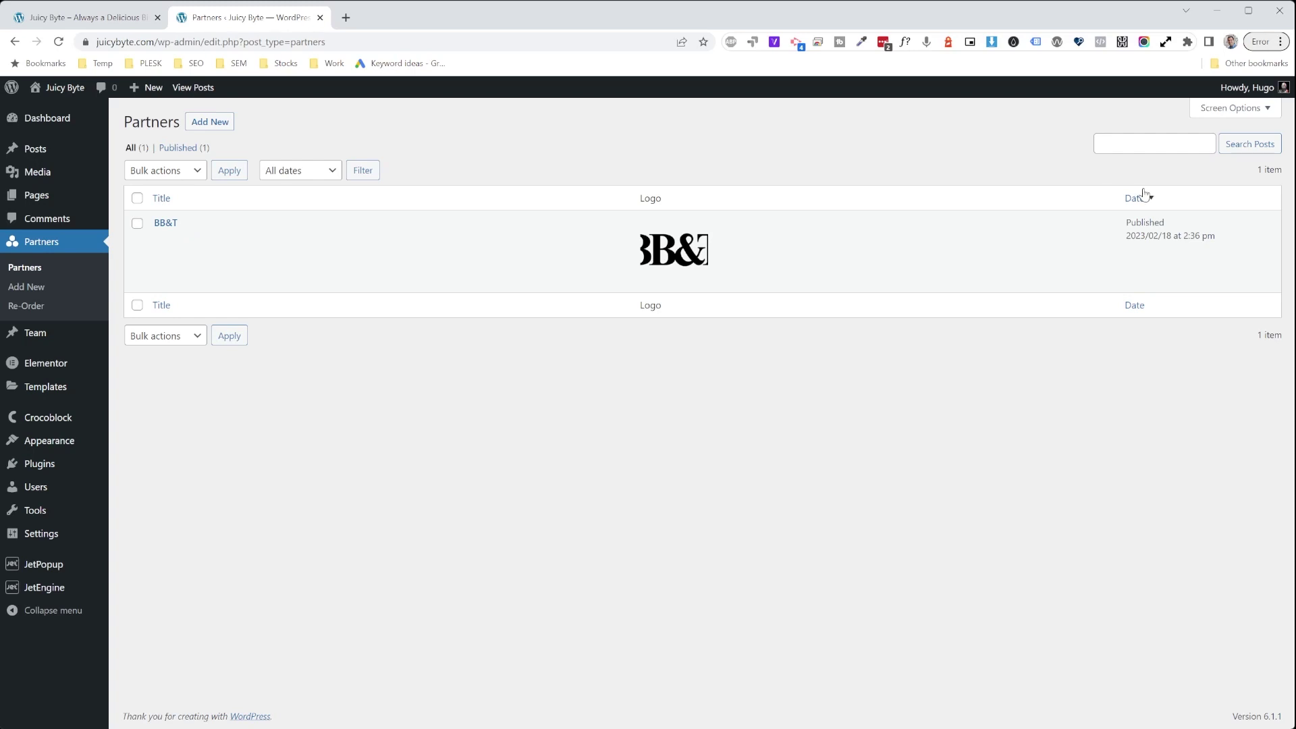
Step: Start another partner post and set its logo to partner-logo_morgan-co.png from the media library
click(203, 126)
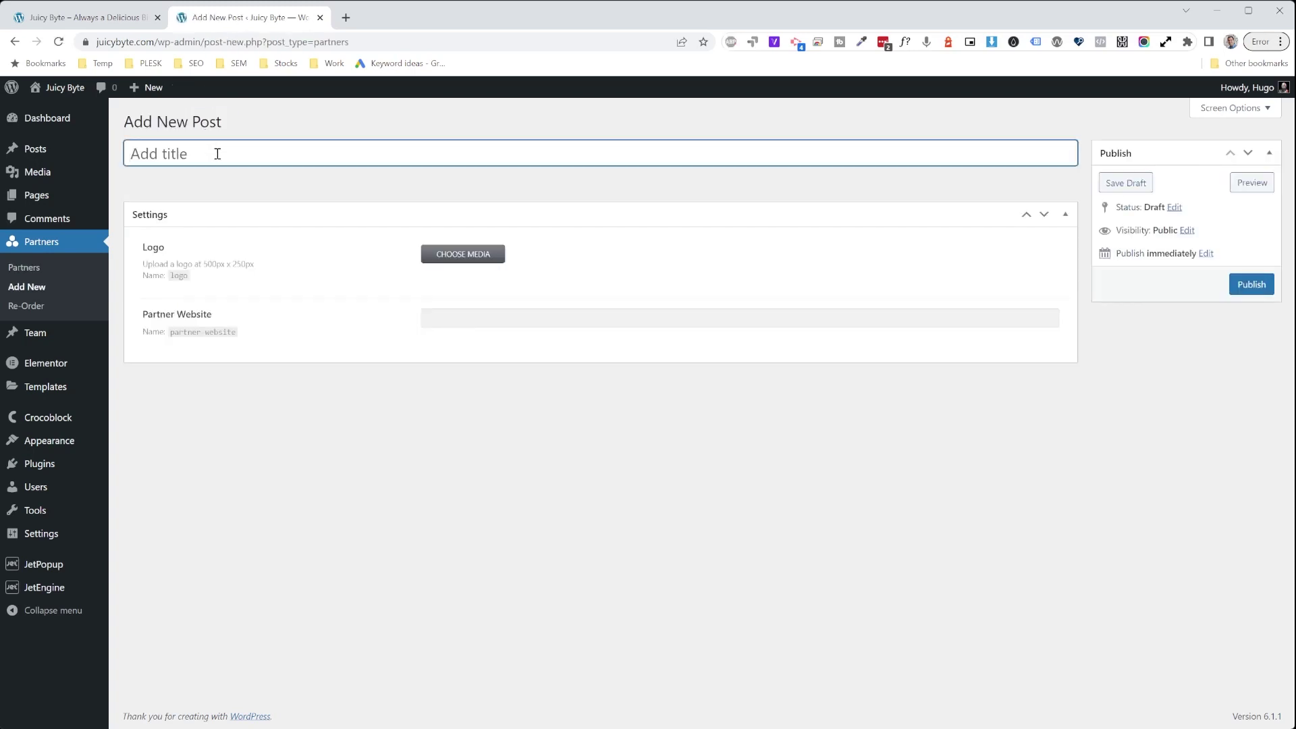
click(449, 256)
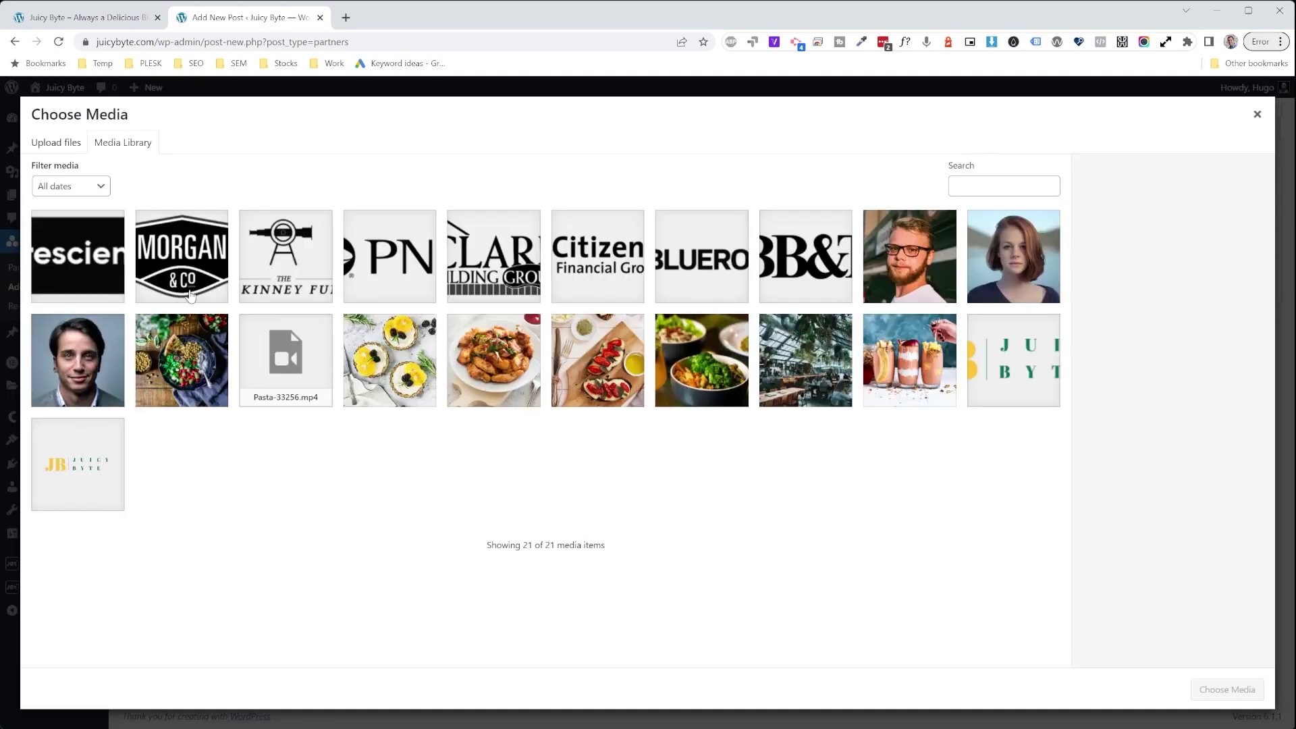
click(190, 296)
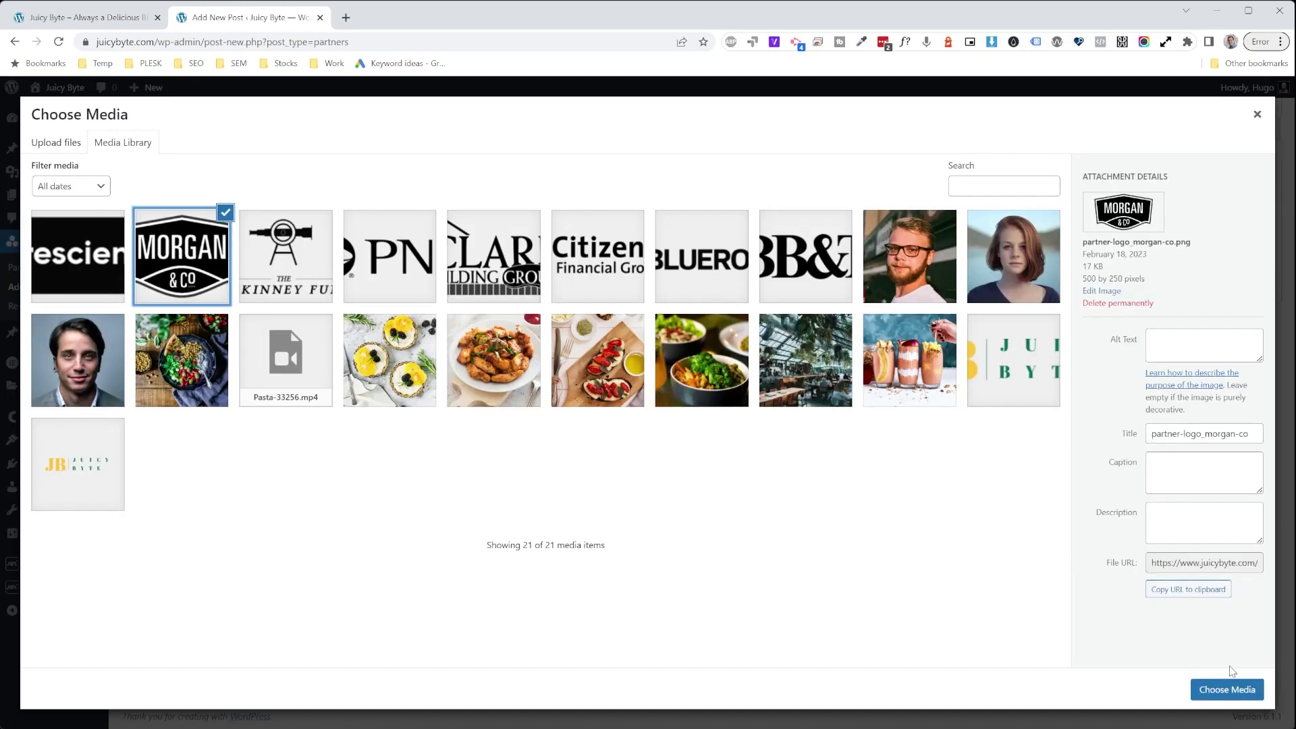
click(1227, 689)
click(220, 155)
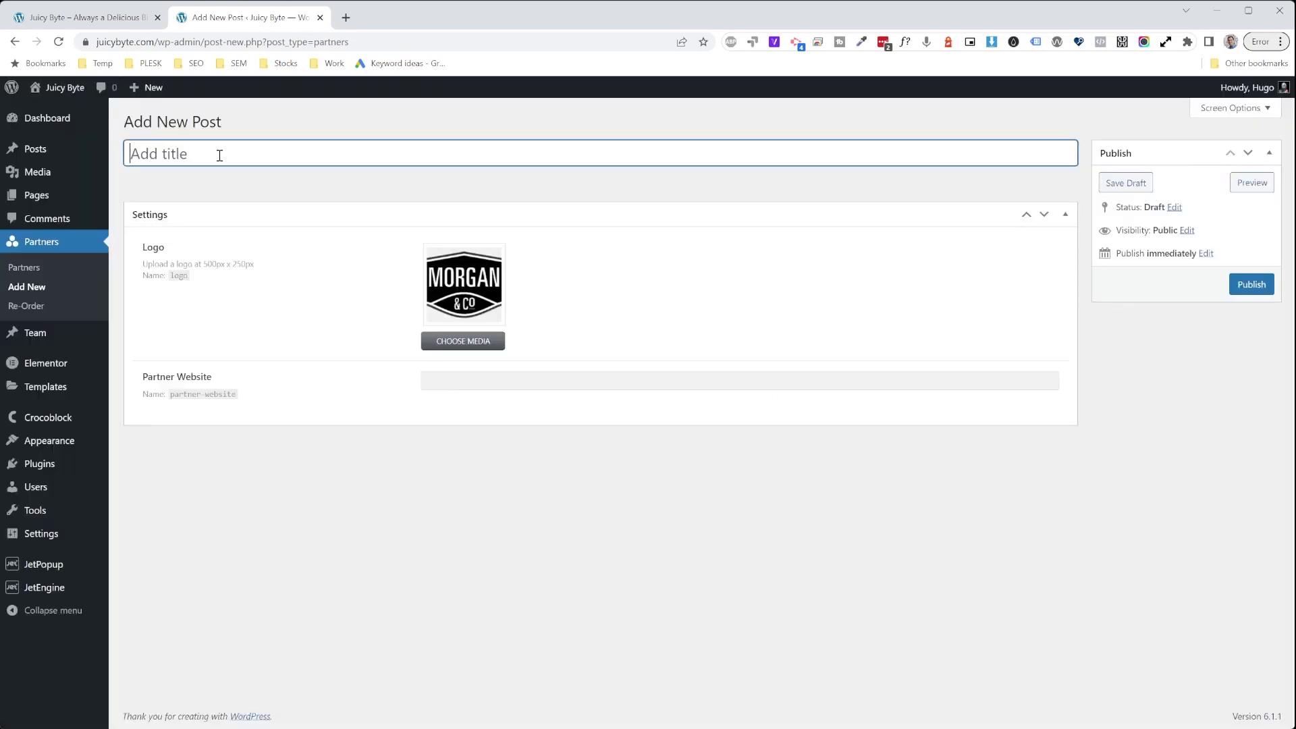
text(Morgan & Co)
click(510, 382)
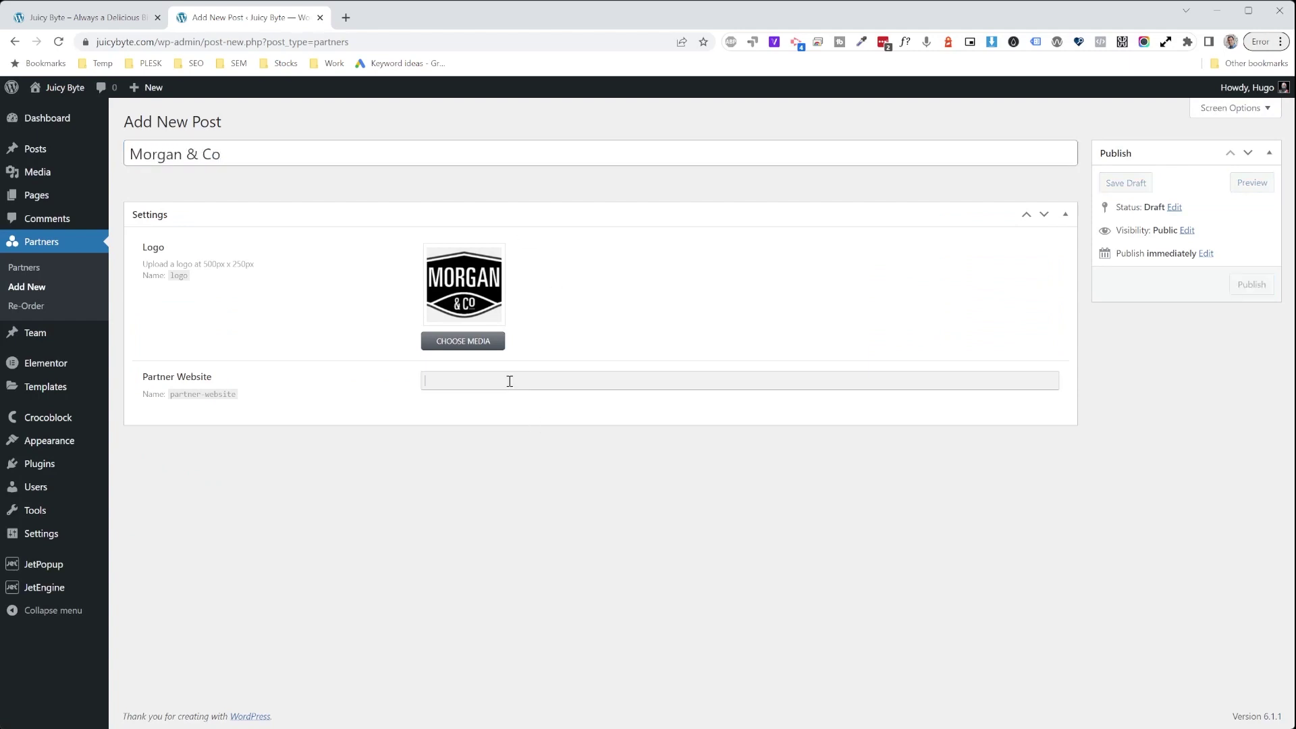
text(https://www.morganandco.com)
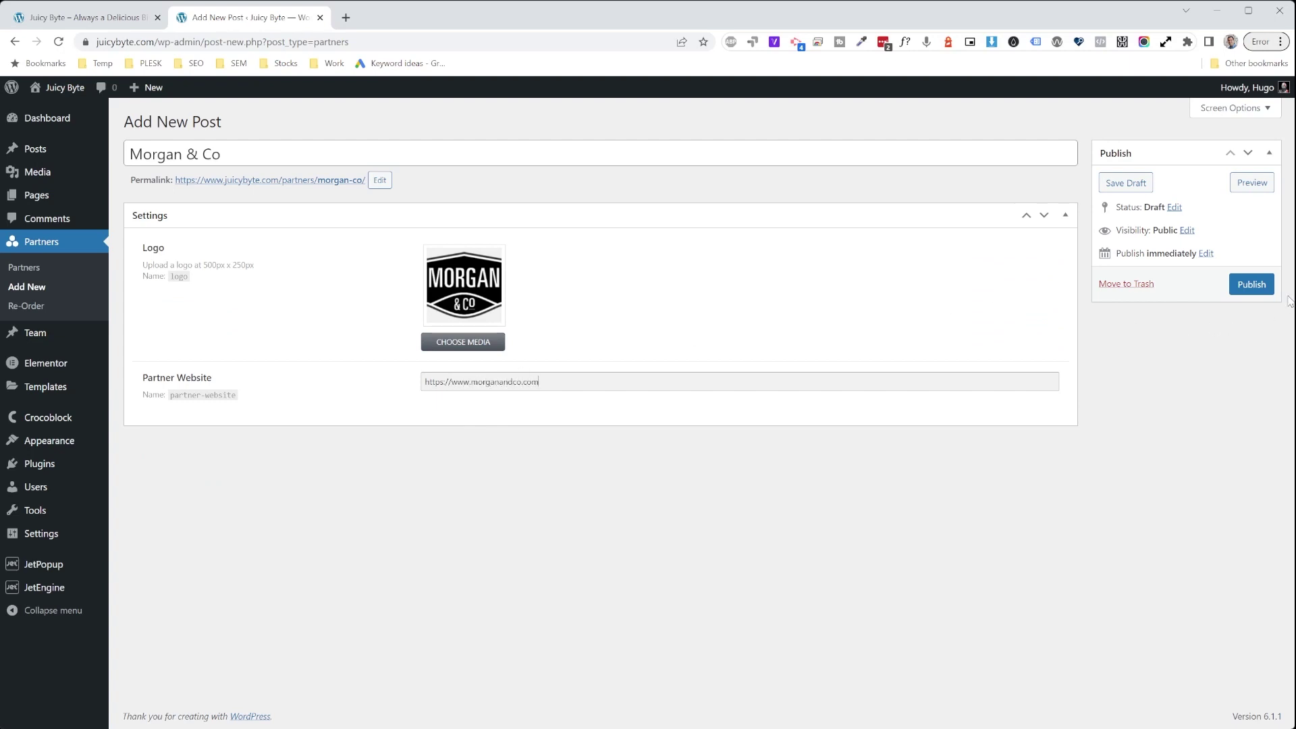
click(1266, 283)
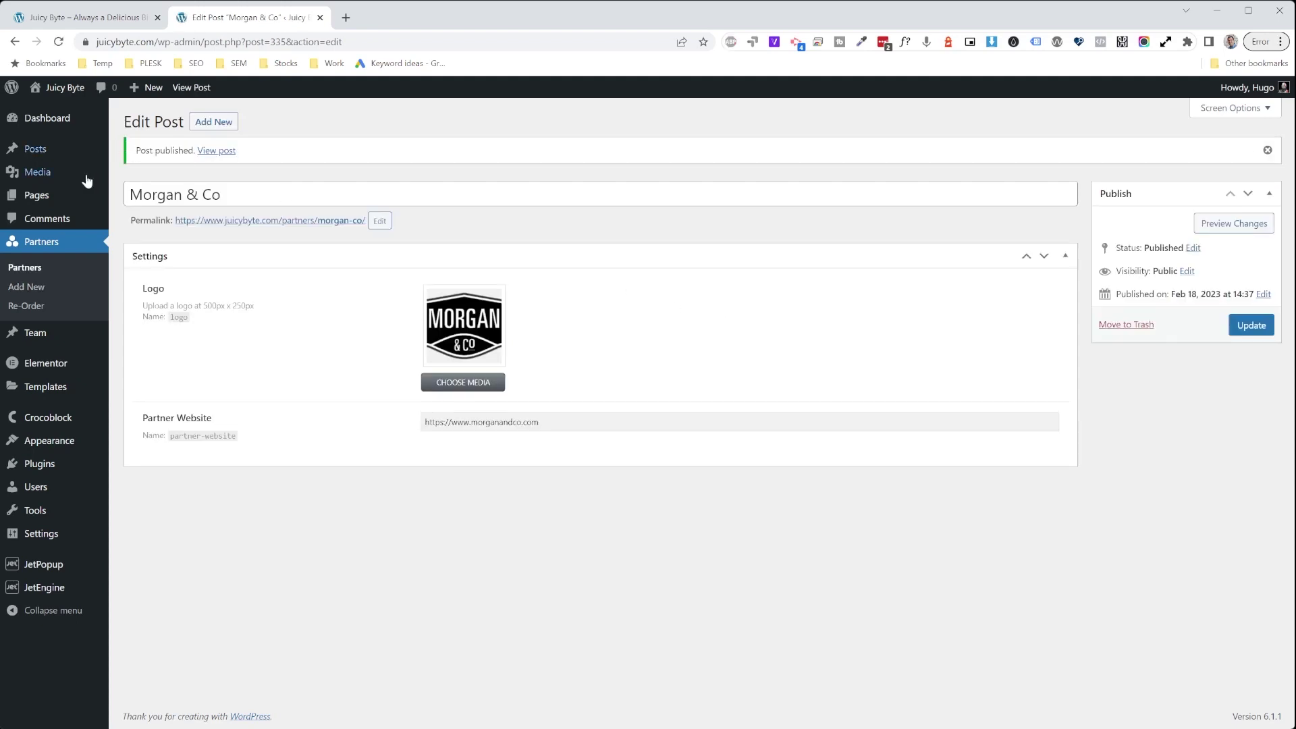
click(25, 268)
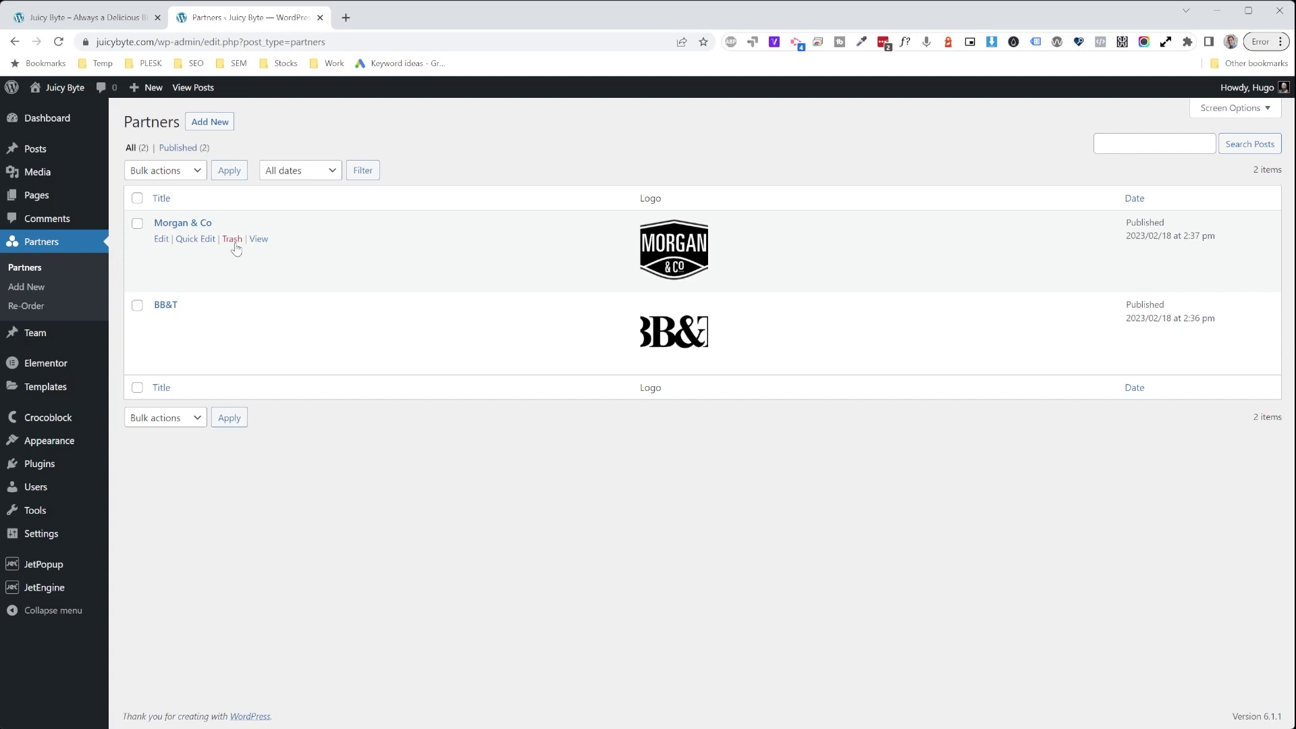
click(211, 123)
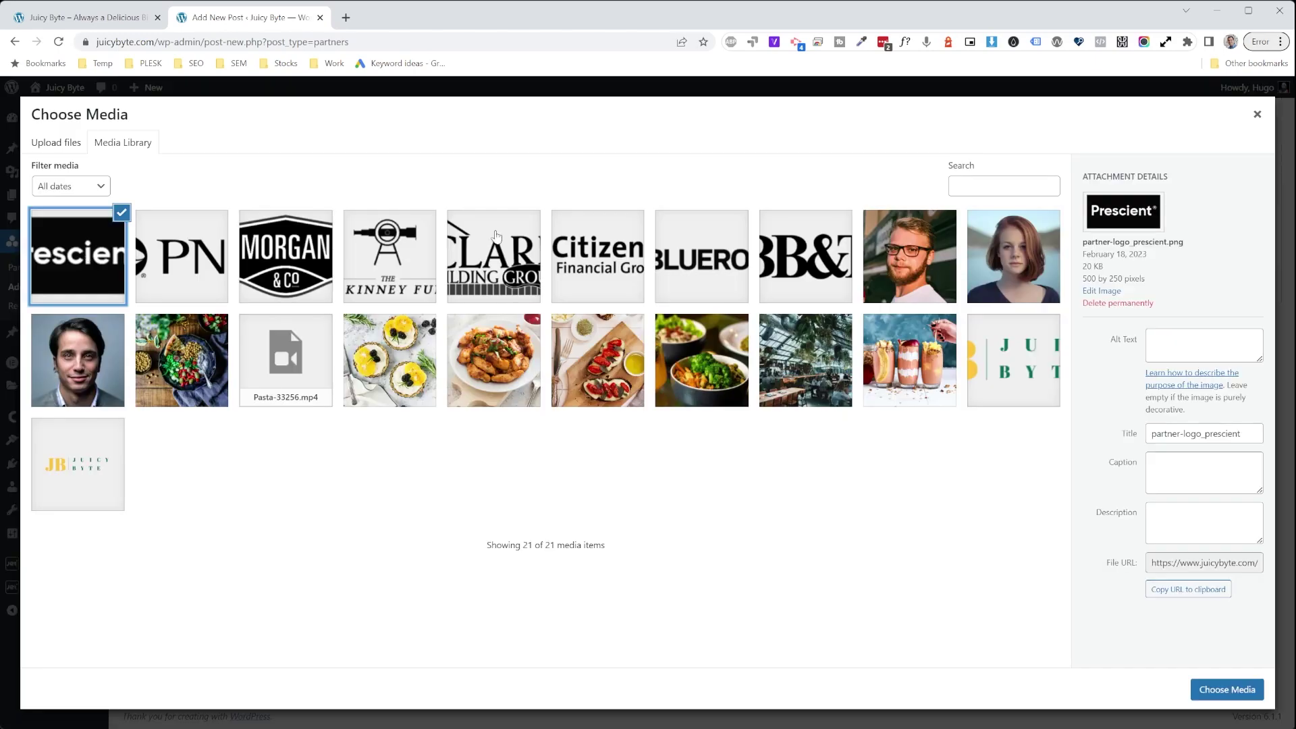
text(P)
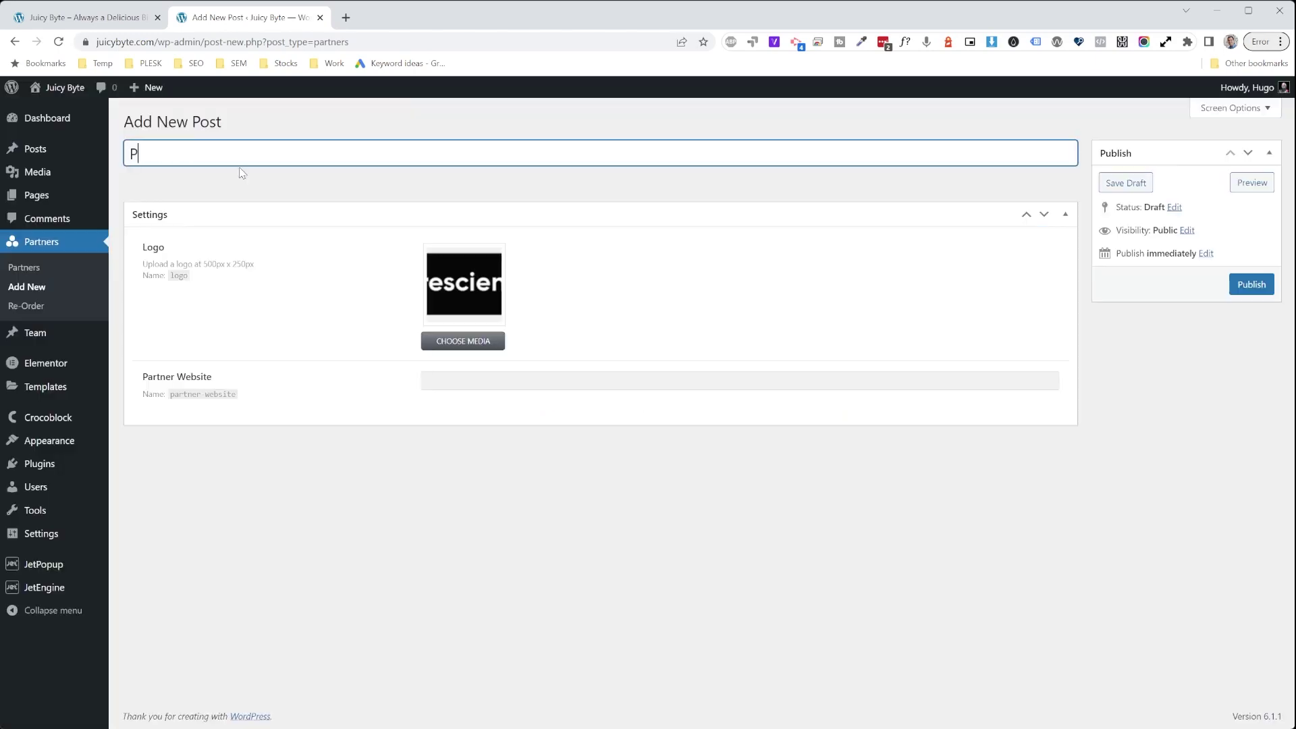
text(rescient)
key(Tab)
text(https://www.prescient.com)
key(Return)
click(47, 283)
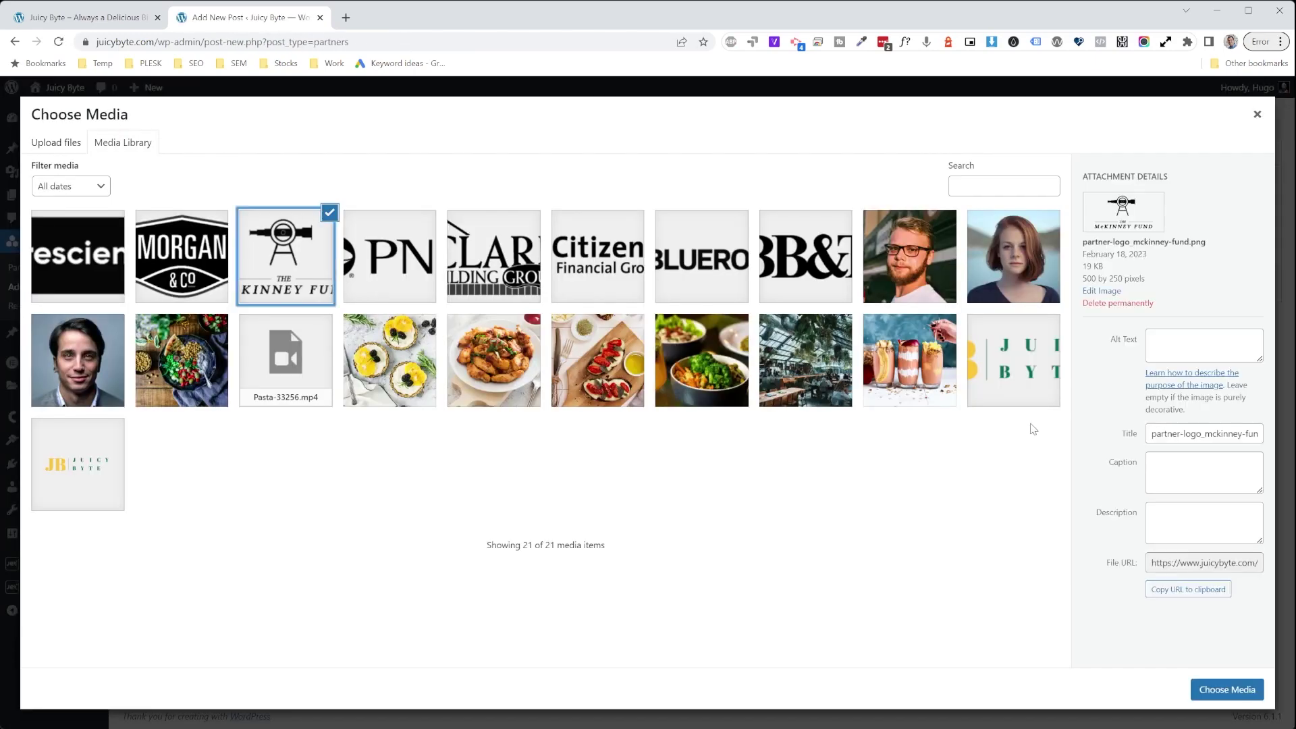
click(1224, 688)
text(McKinney Fund)
click(535, 381)
text(https://www.mckinneyfund.com)
key(Return)
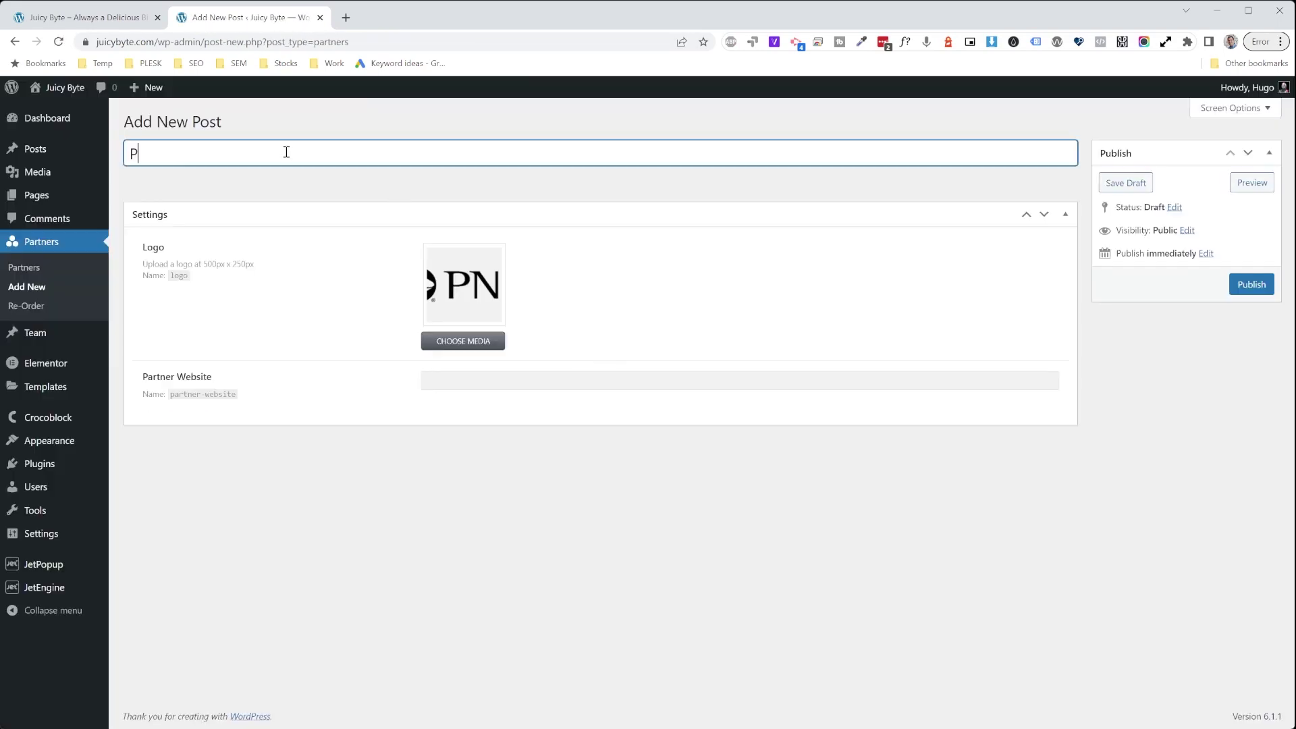
Step: Create the "PNC" partner post with its logo and website address
click(513, 381)
text(https:/)
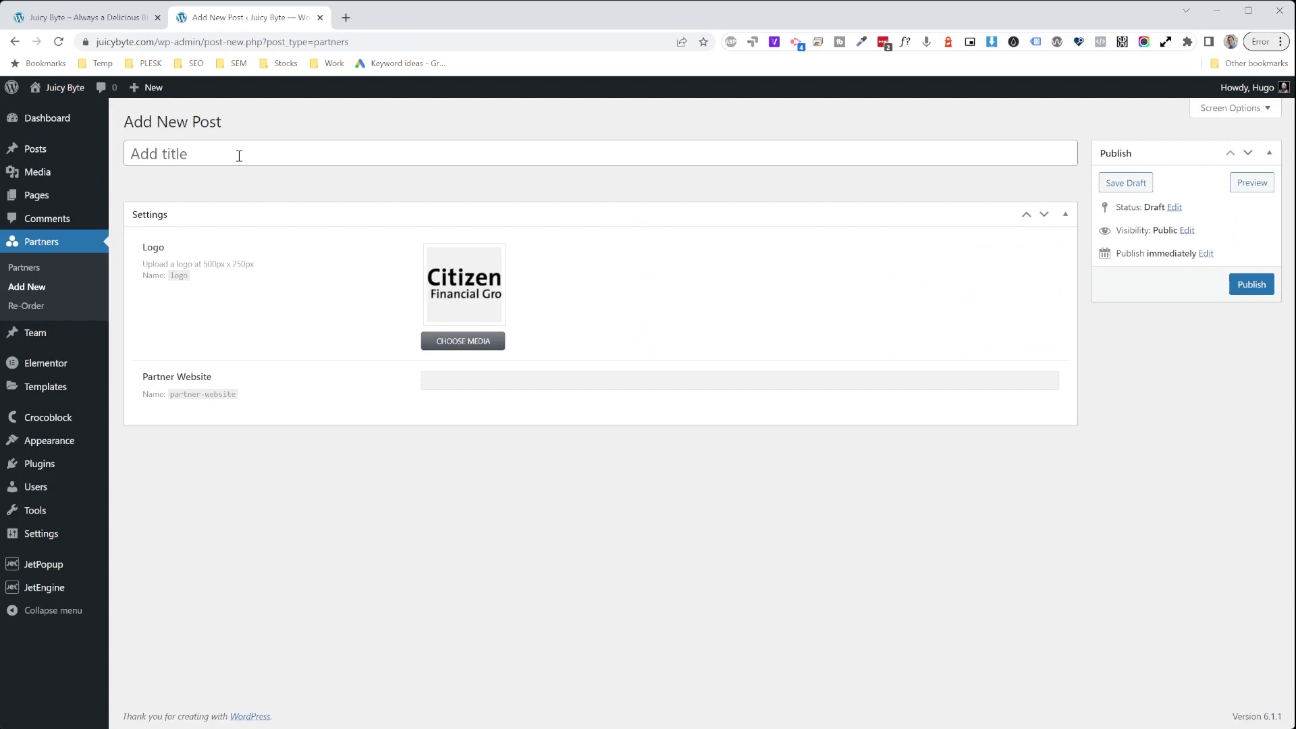
text(Citizens Financial Group)
click(446, 382)
text(http://www)
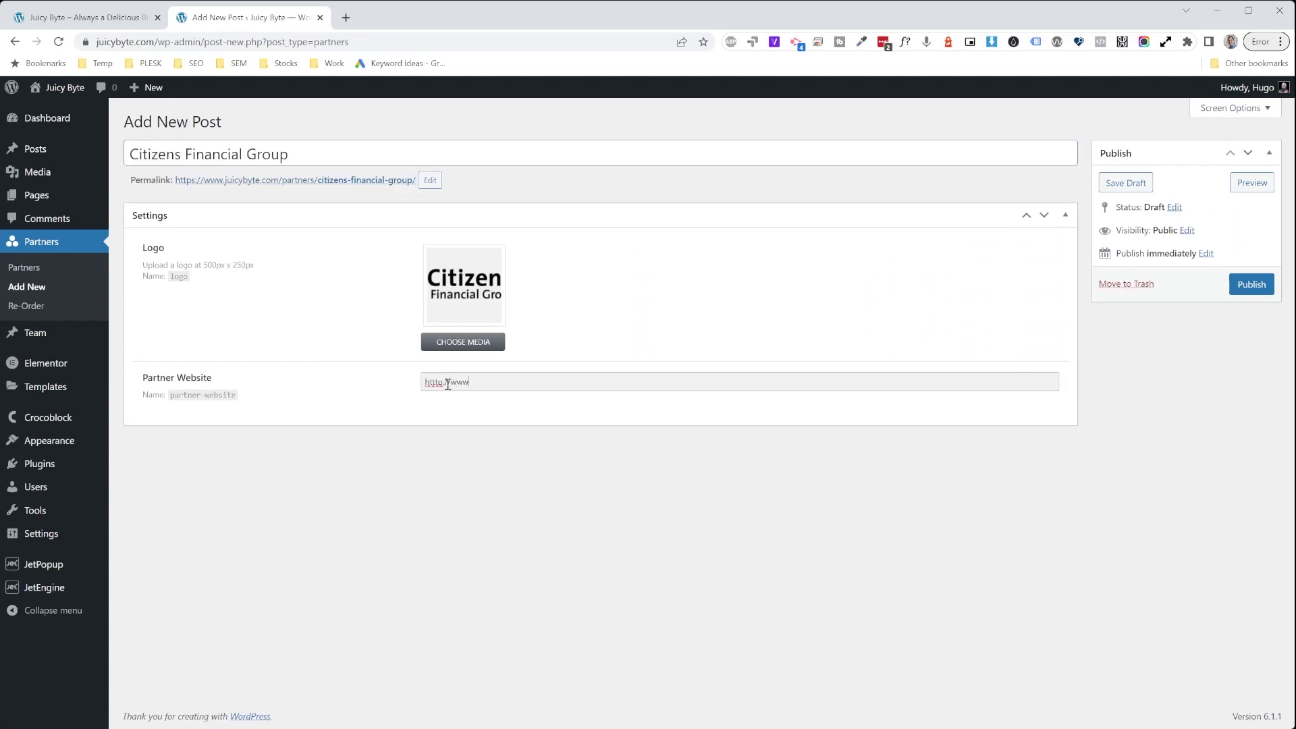
text(.)
text(itizensbank.com)
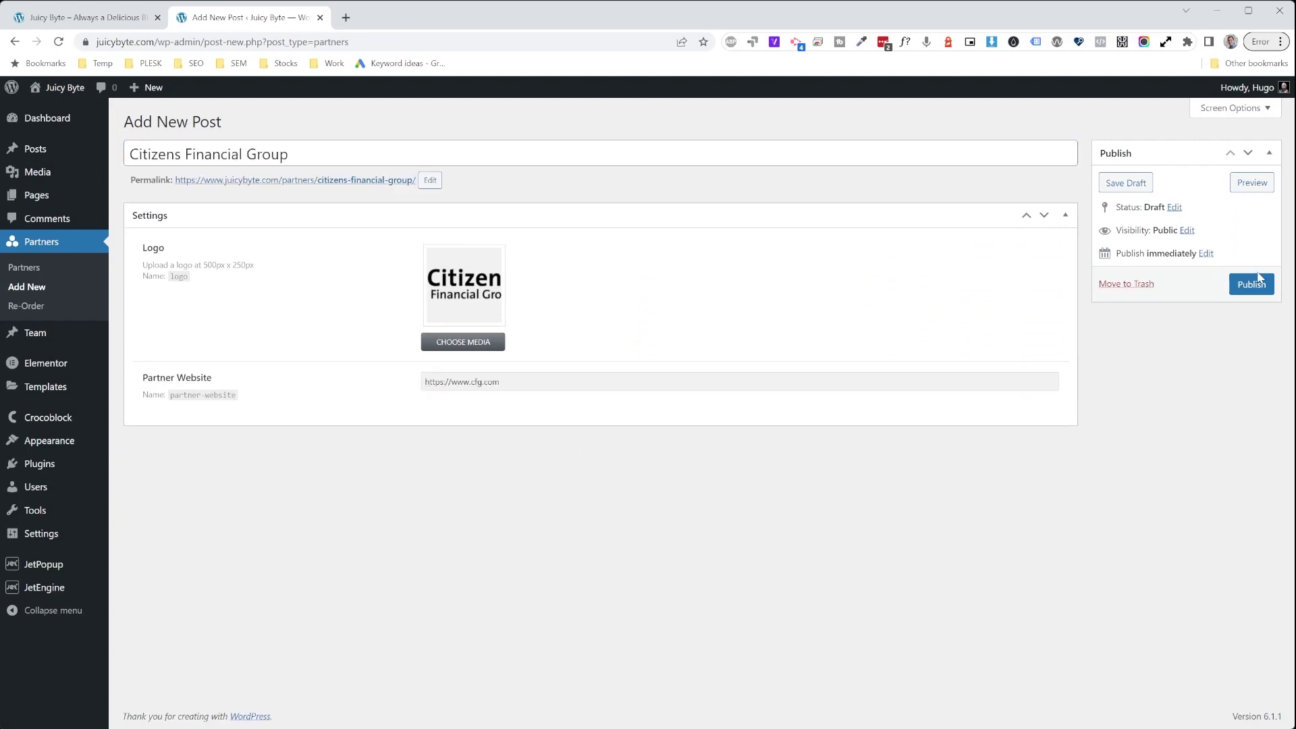
click(1252, 284)
Step: Start a new partner post and set its logo to the Bluerock image from the media library
click(27, 287)
click(463, 251)
click(668, 254)
click(1227, 689)
click(269, 154)
text(Bluerock)
click(488, 382)
text(https:/)
click(1251, 284)
click(49, 244)
click(209, 121)
click(463, 251)
key(Escape)
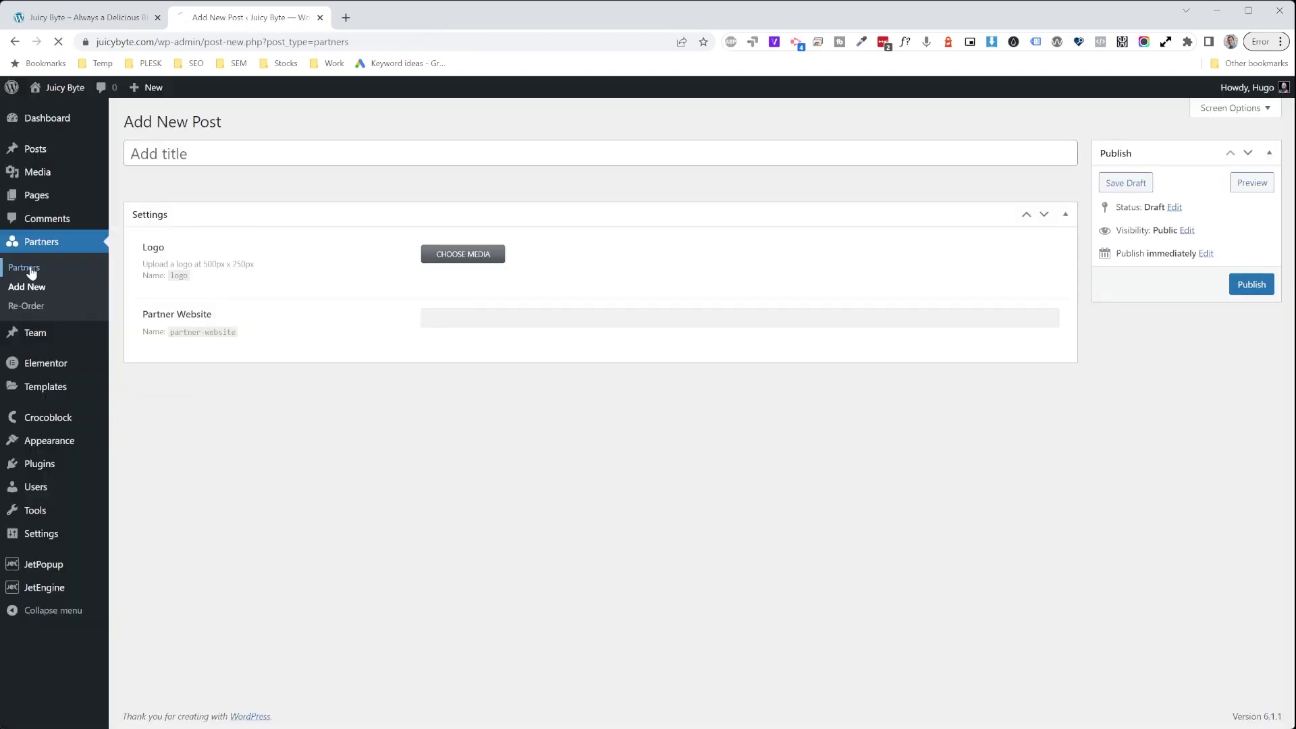
Step: Review the entries in the Partners post list and check the Bluerock post's title, logo and website fields
click(27, 268)
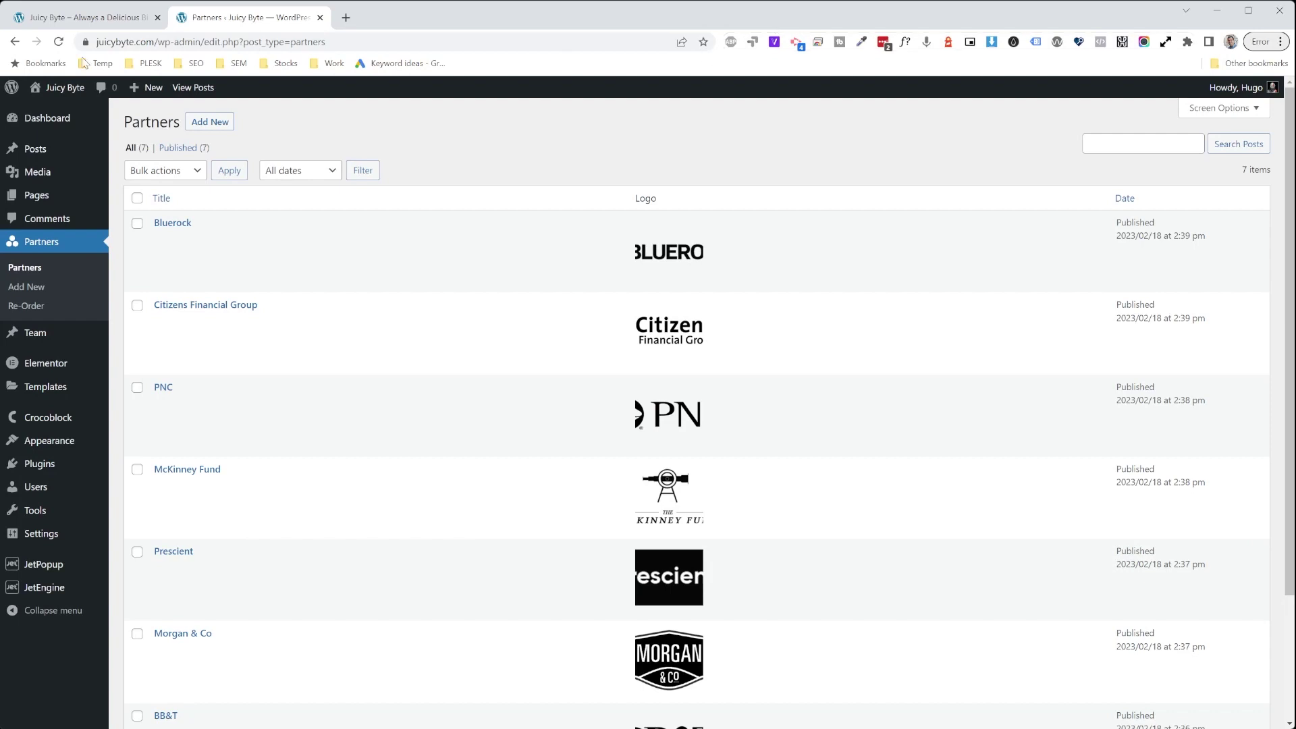
scroll(770, 312, down, 2)
scroll(756, 365, up, 3)
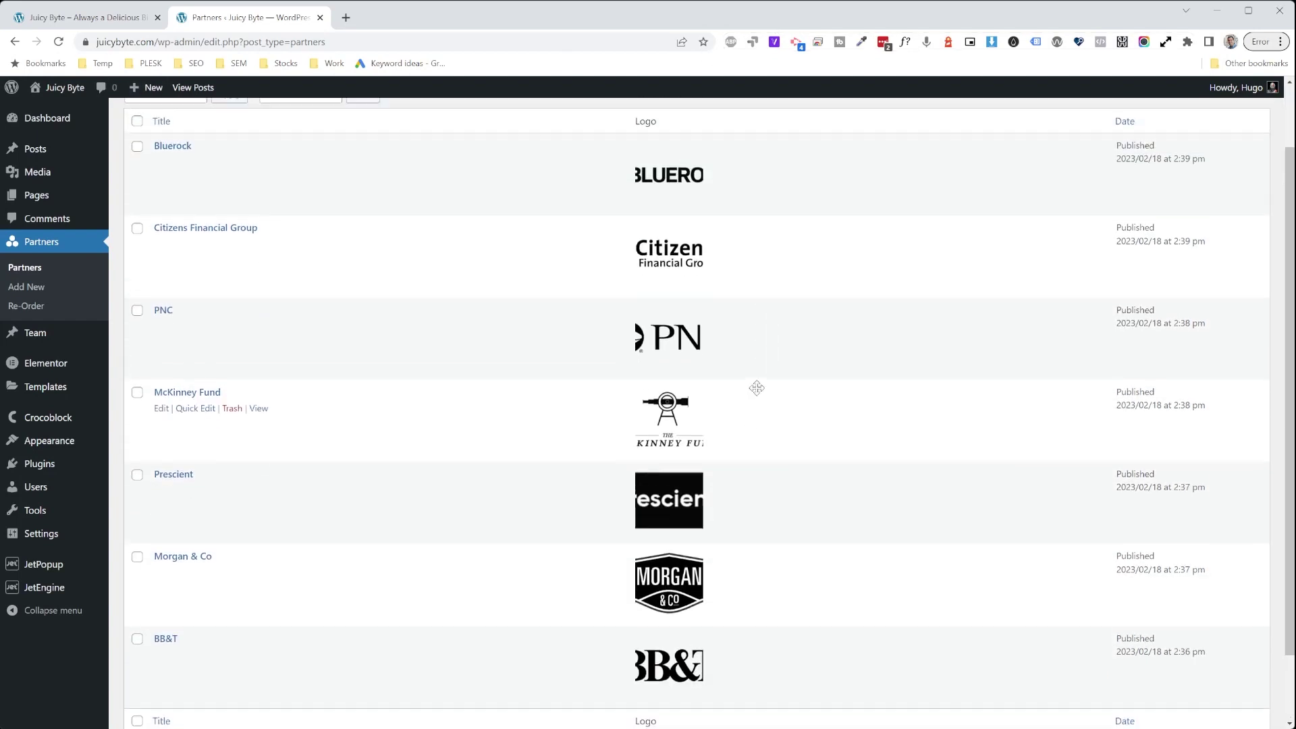
scroll(314, 283, down, 4)
scroll(322, 306, up, 3)
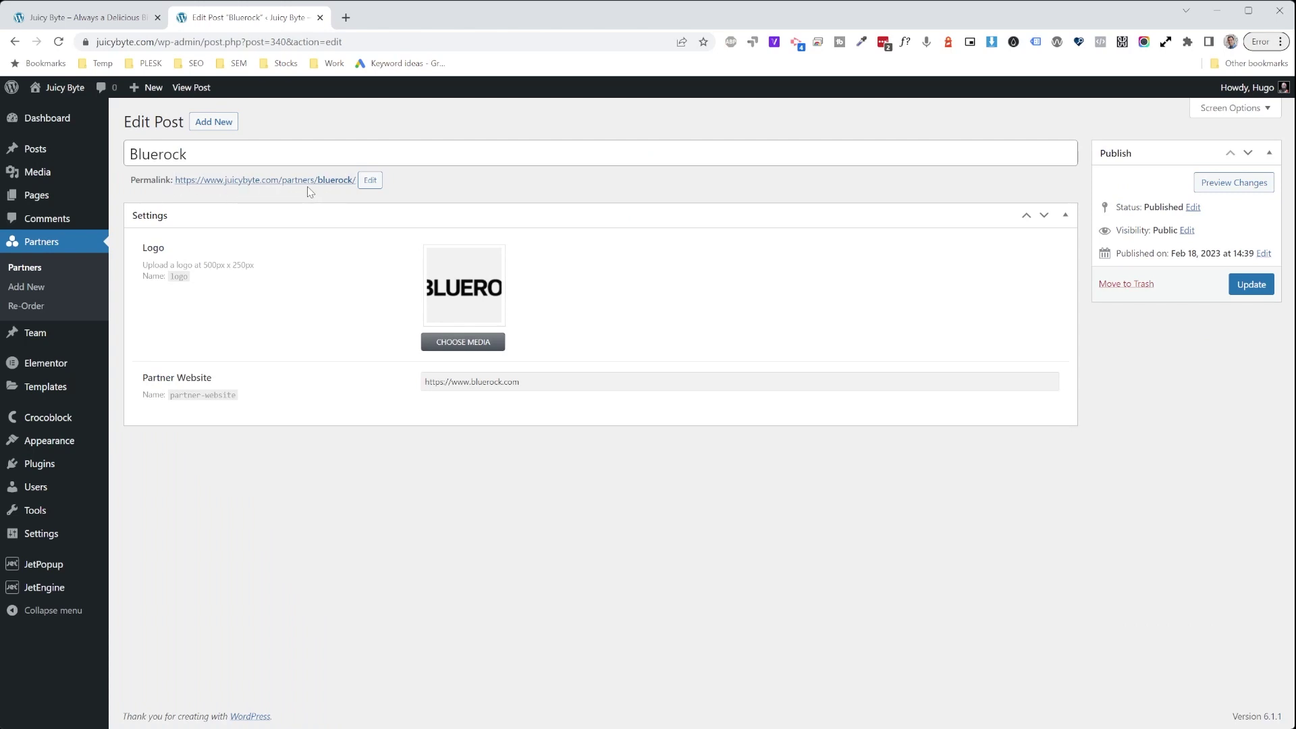
click(196, 157)
click(64, 247)
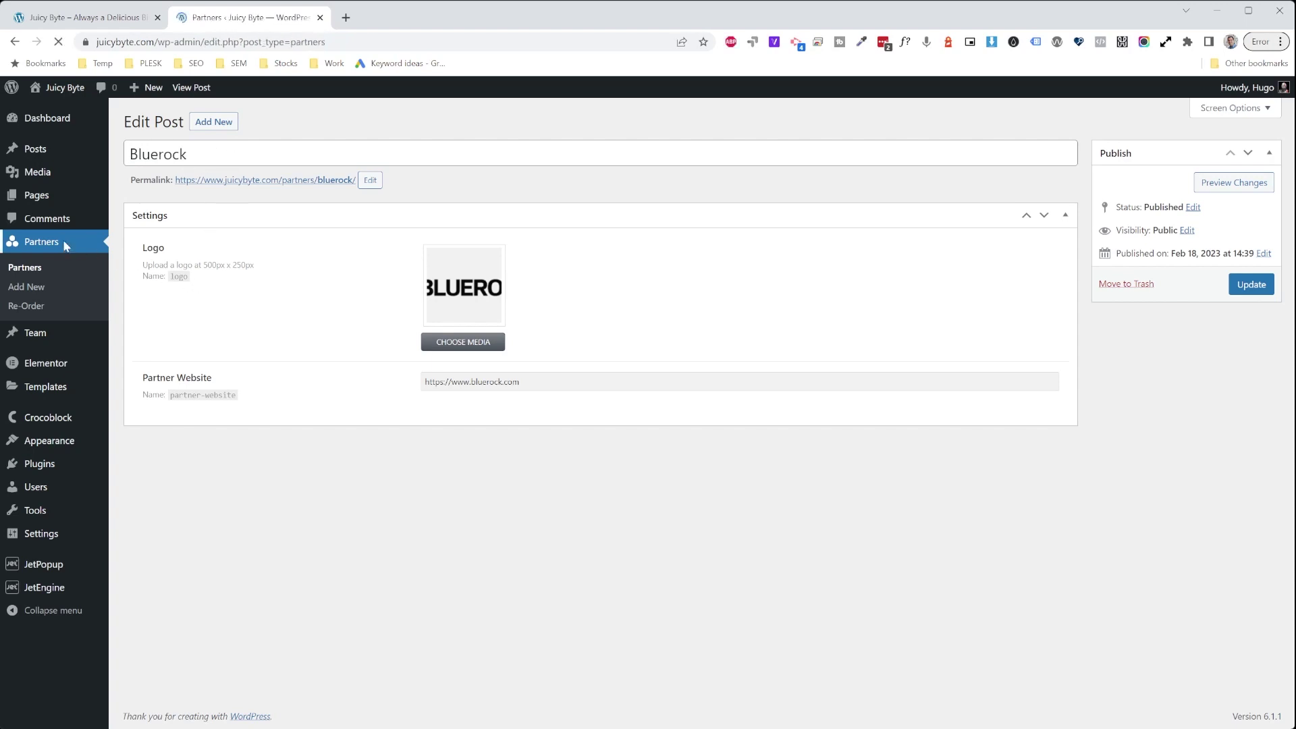
scroll(318, 295, down, 3)
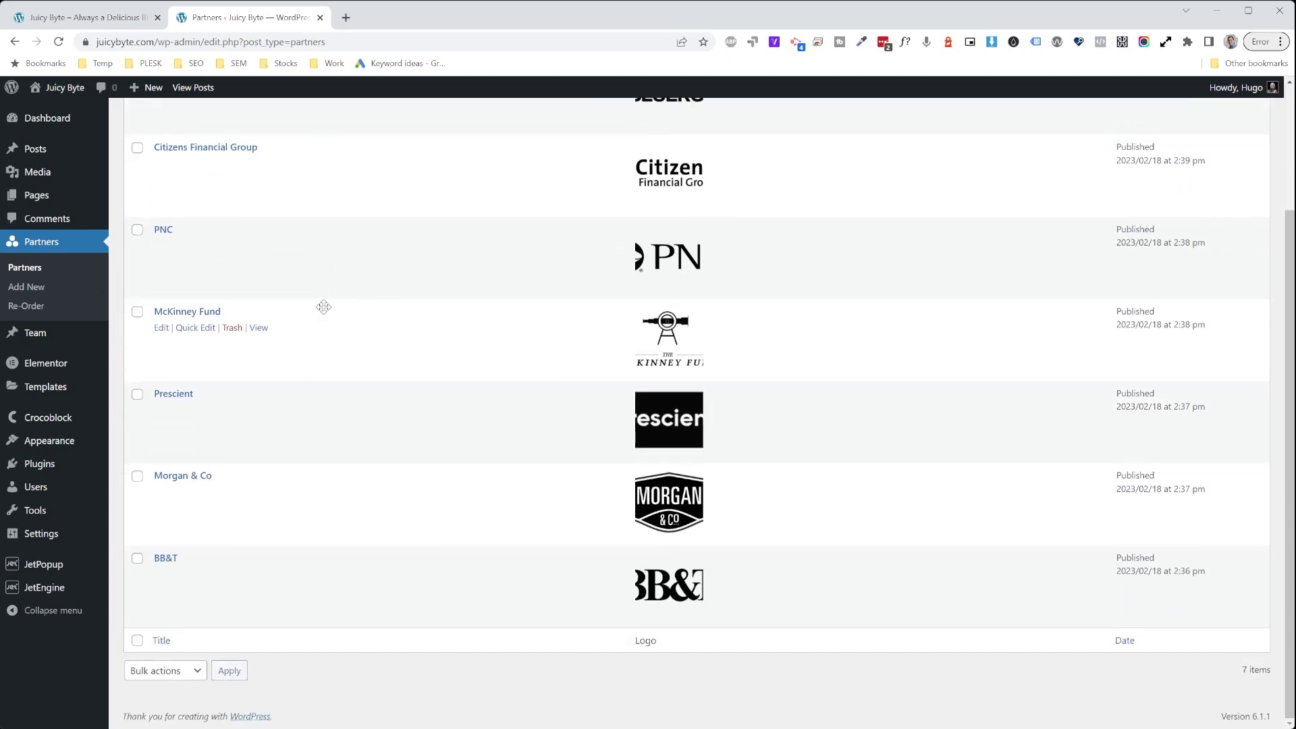
mouse_move(72, 596)
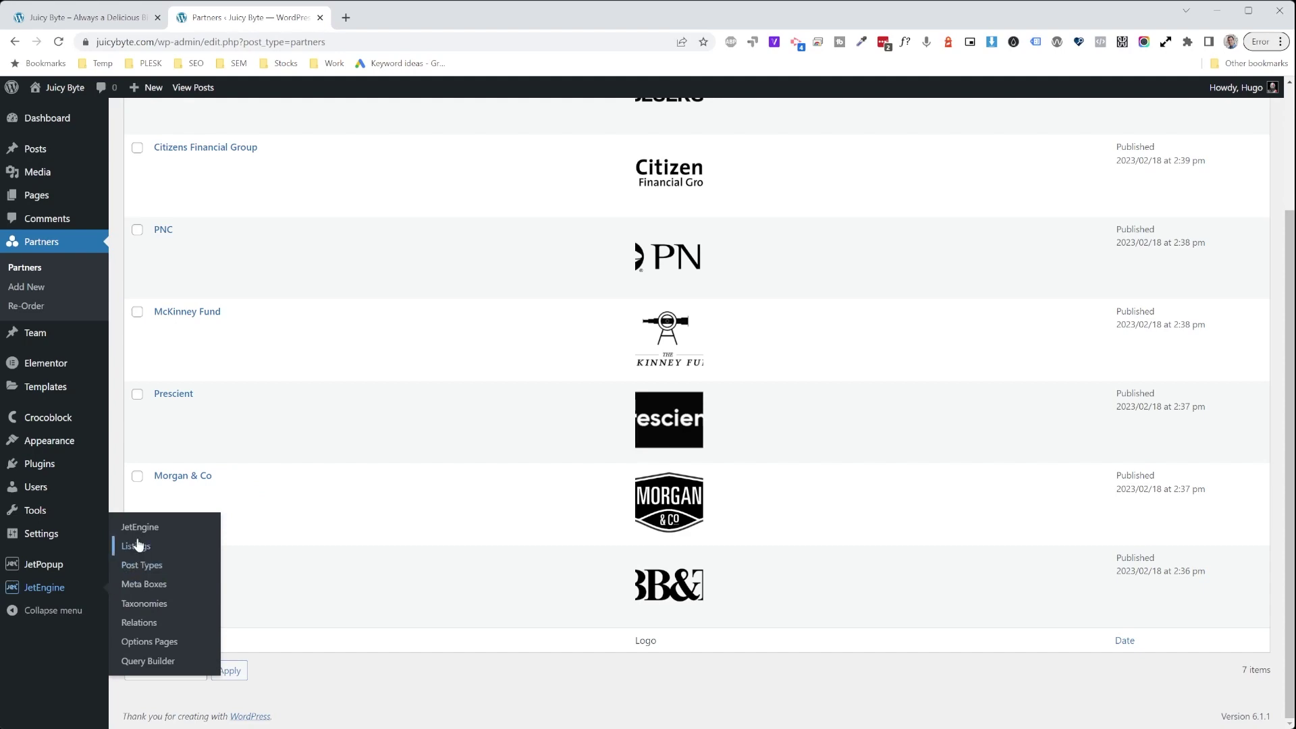
Step: Switch to the site's home page, look over its lower sections and open it for editing in Elementor
click(81, 17)
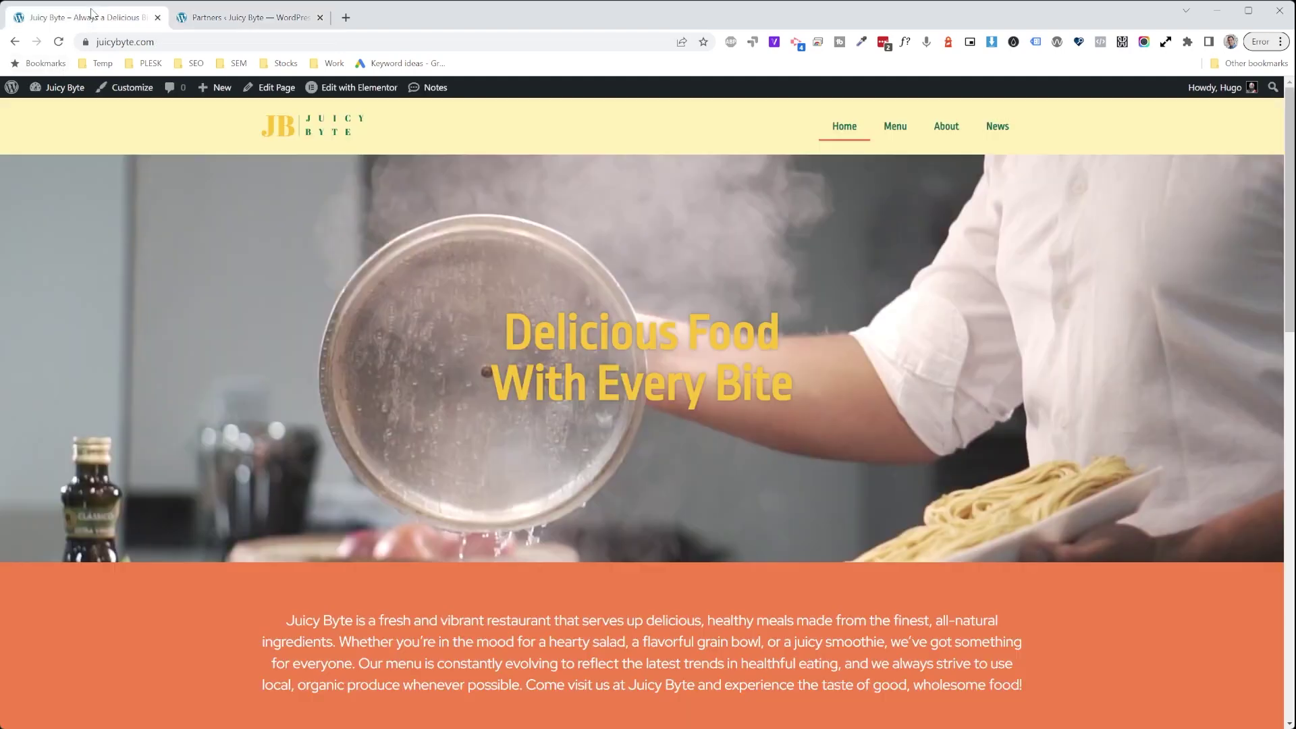
scroll(661, 389, down, 15)
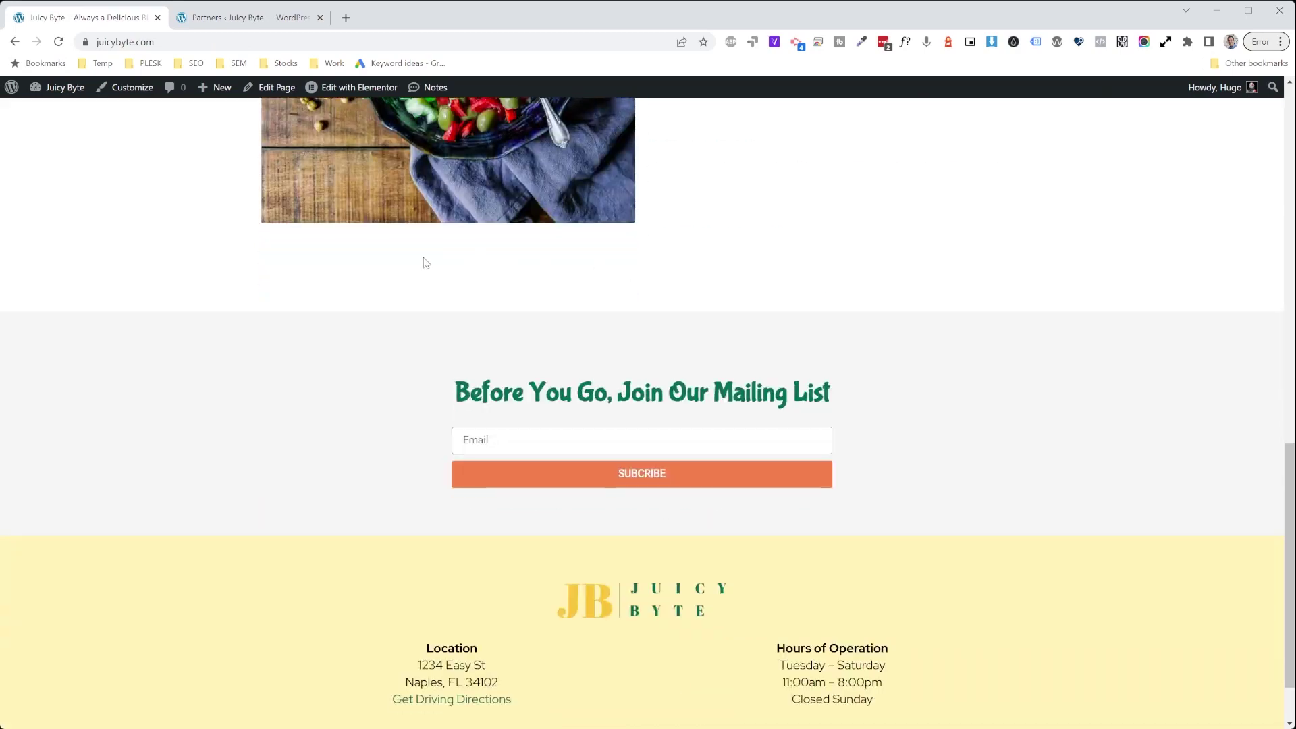
scroll(695, 364, up, 7)
scroll(662, 500, down, 4)
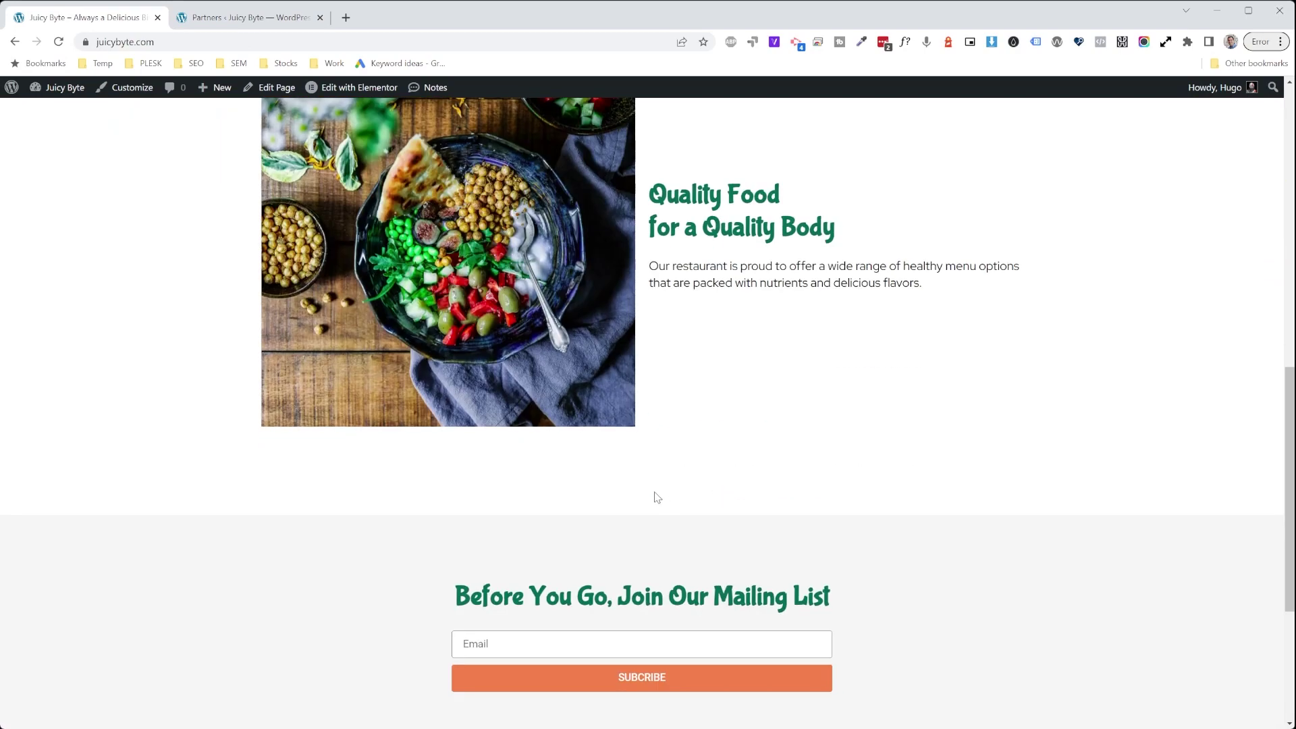
click(353, 87)
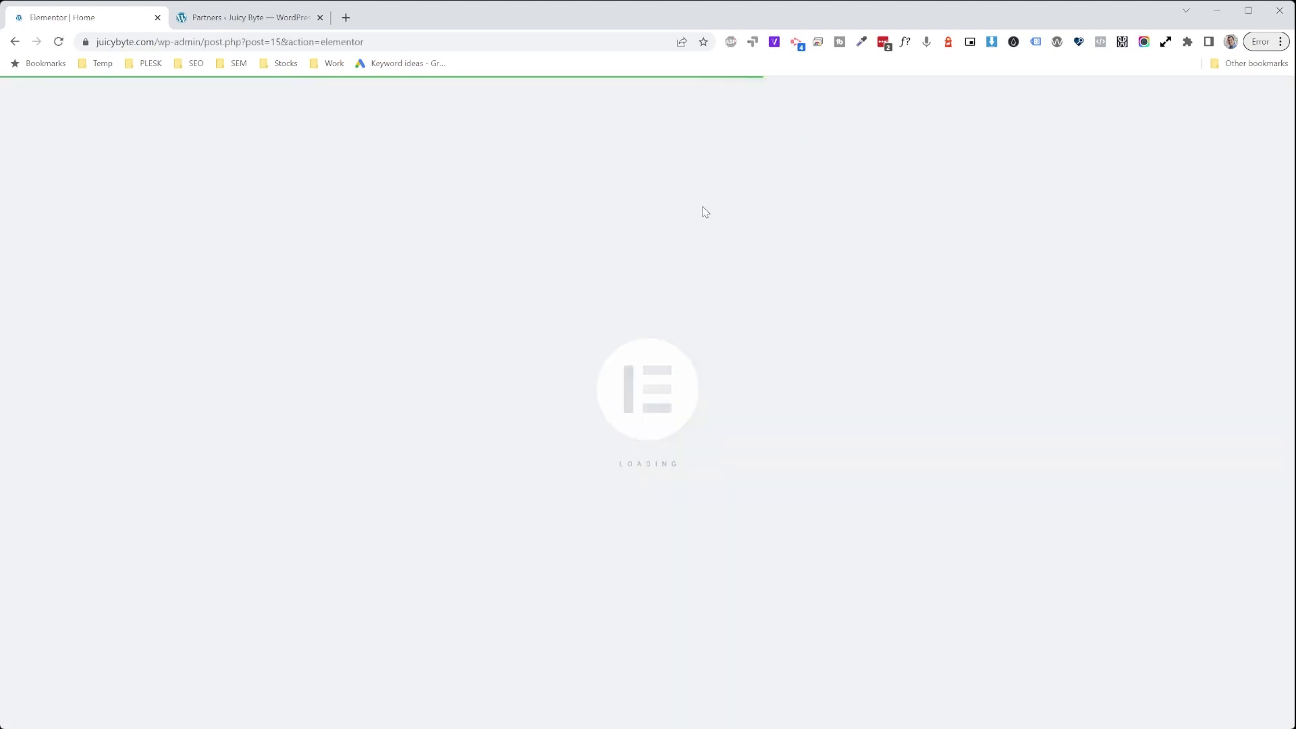
Step: Add a single-column section below the "Quality Food for a Quality Body" section of the home page
scroll(727, 365, down, 4)
scroll(728, 365, down, 8)
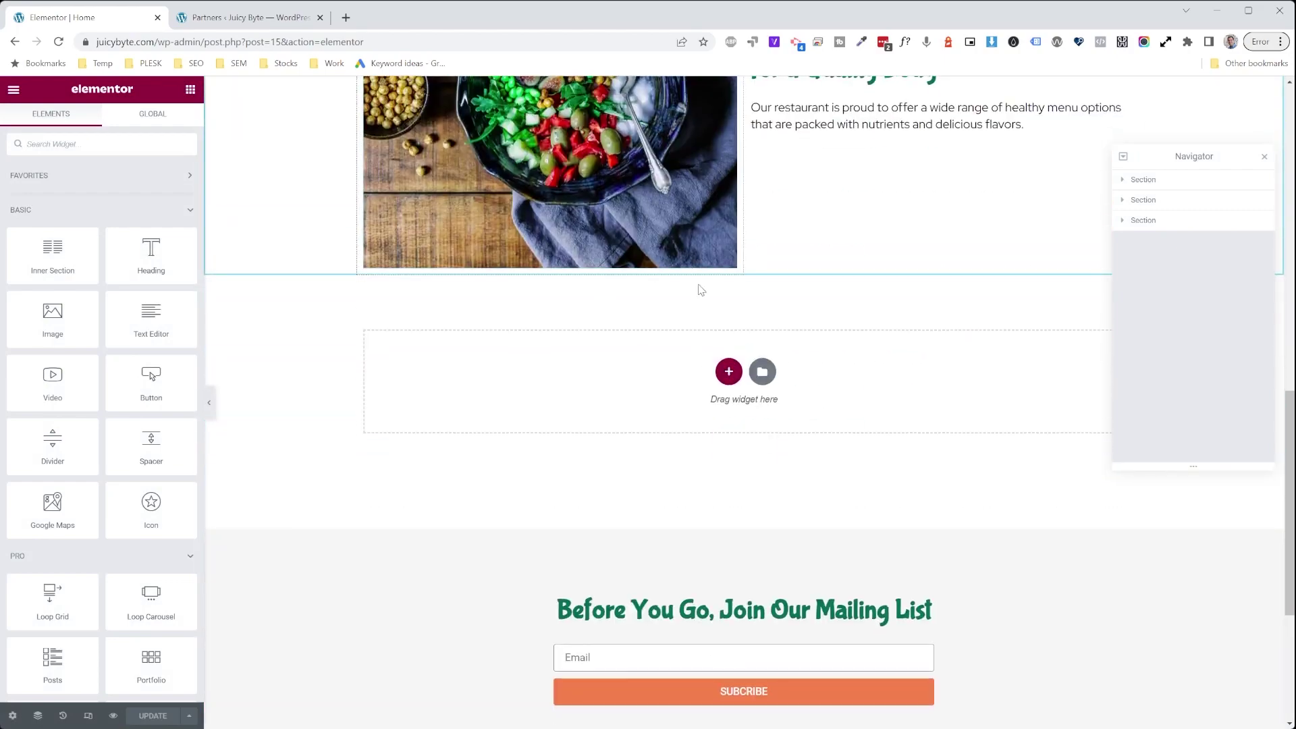
scroll(697, 287, down, 3)
scroll(667, 395, up, 5)
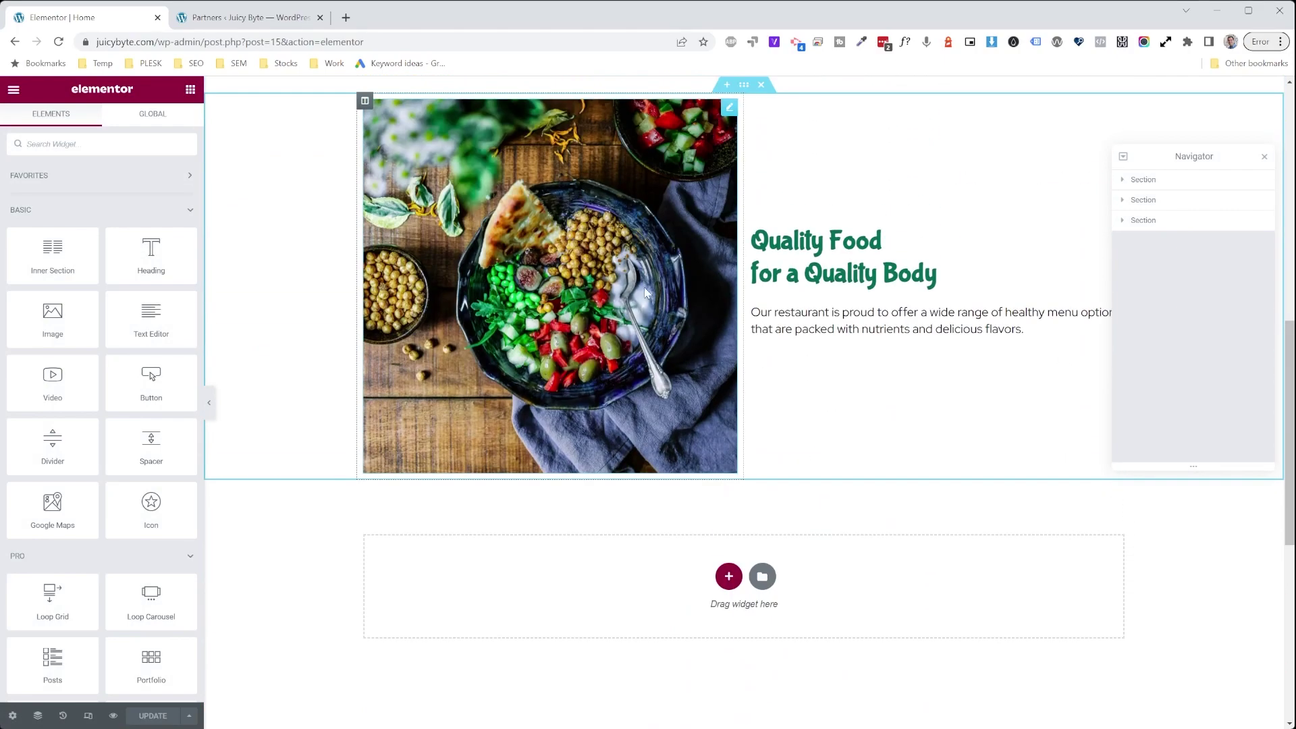
scroll(756, 411, down, 2)
click(732, 444)
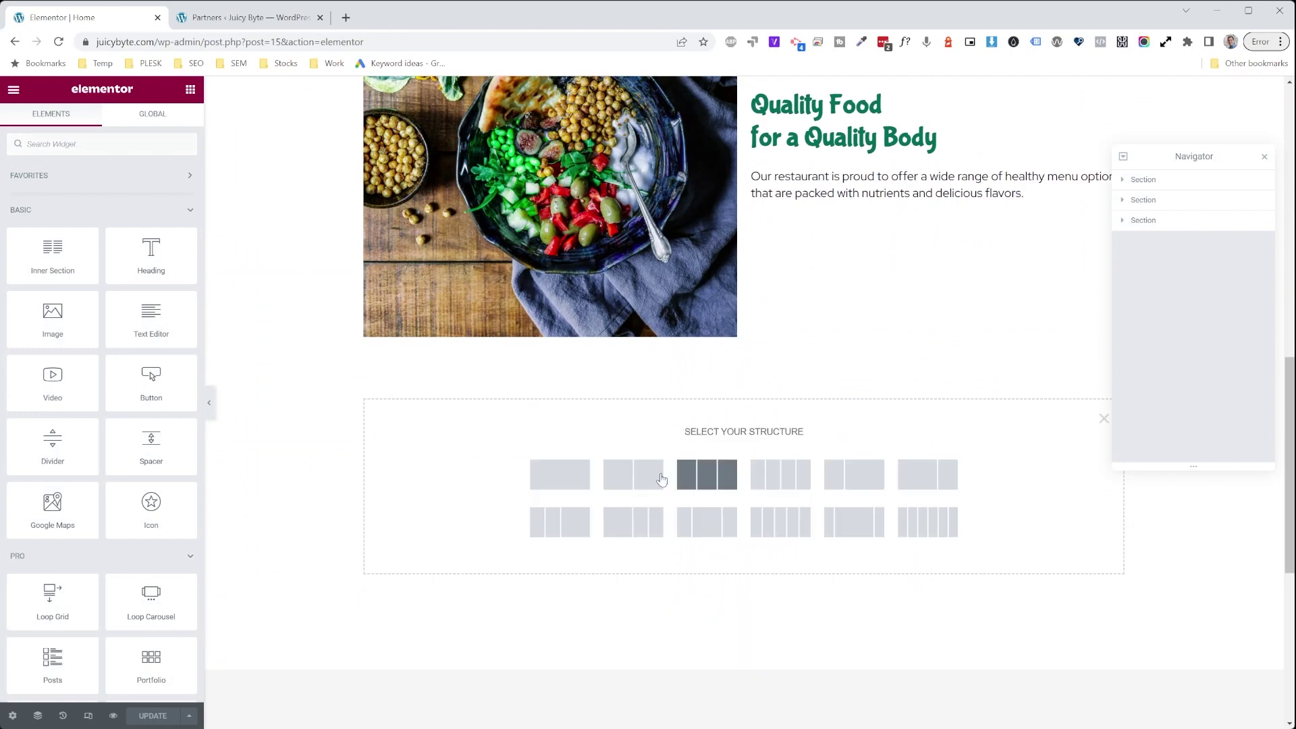
click(585, 479)
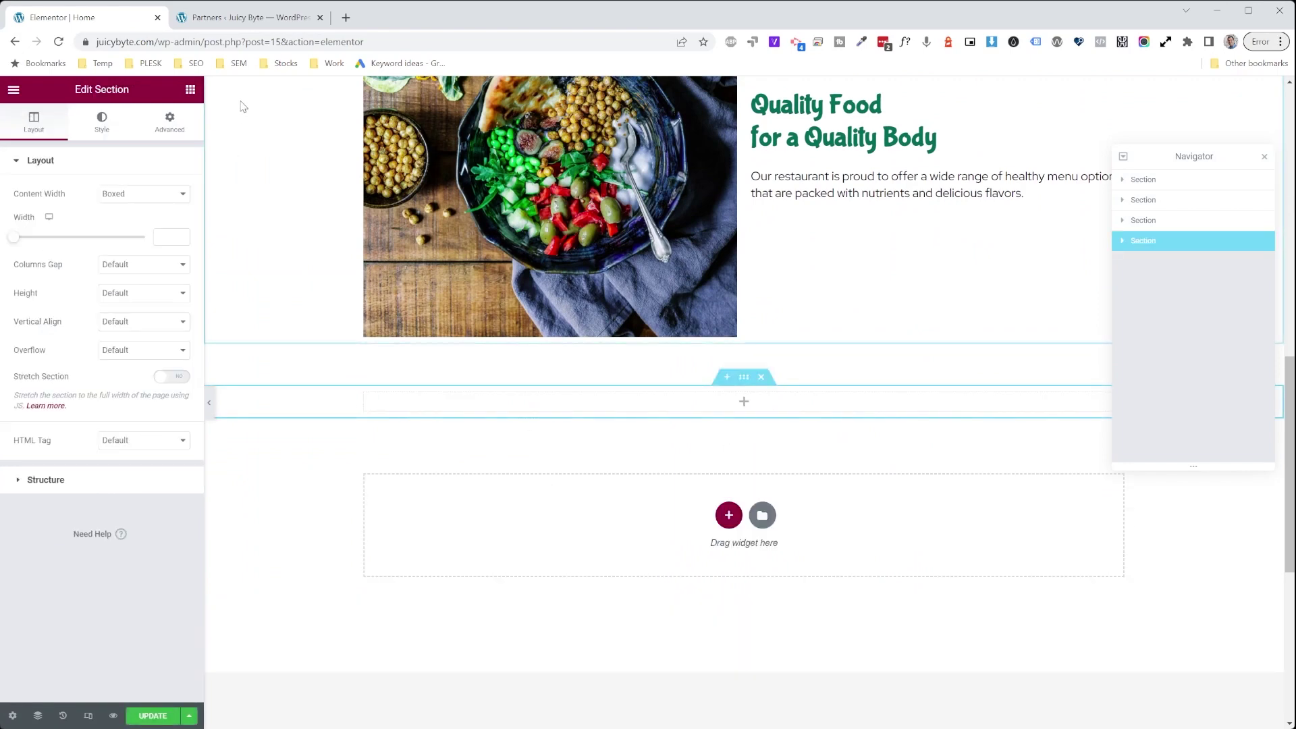
Step: Find the Listing Grid widget and place it in the new empty section
click(170, 122)
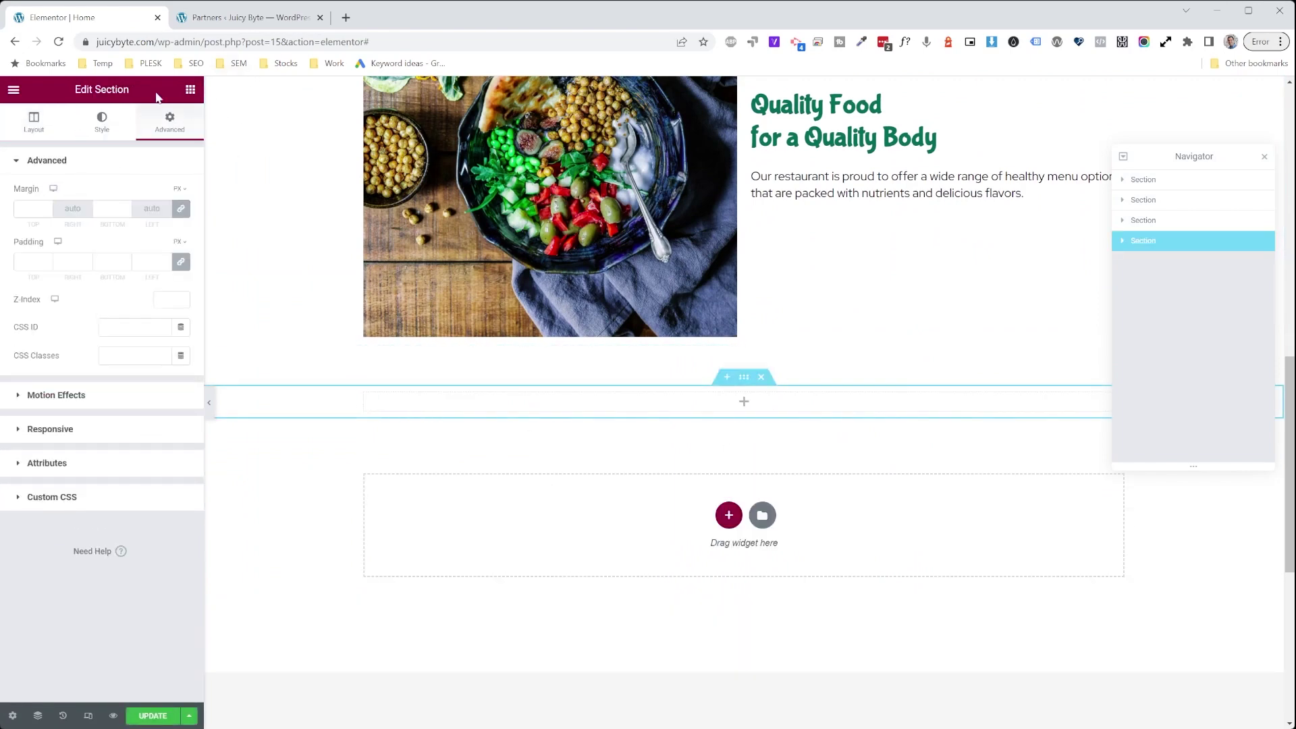
click(190, 89)
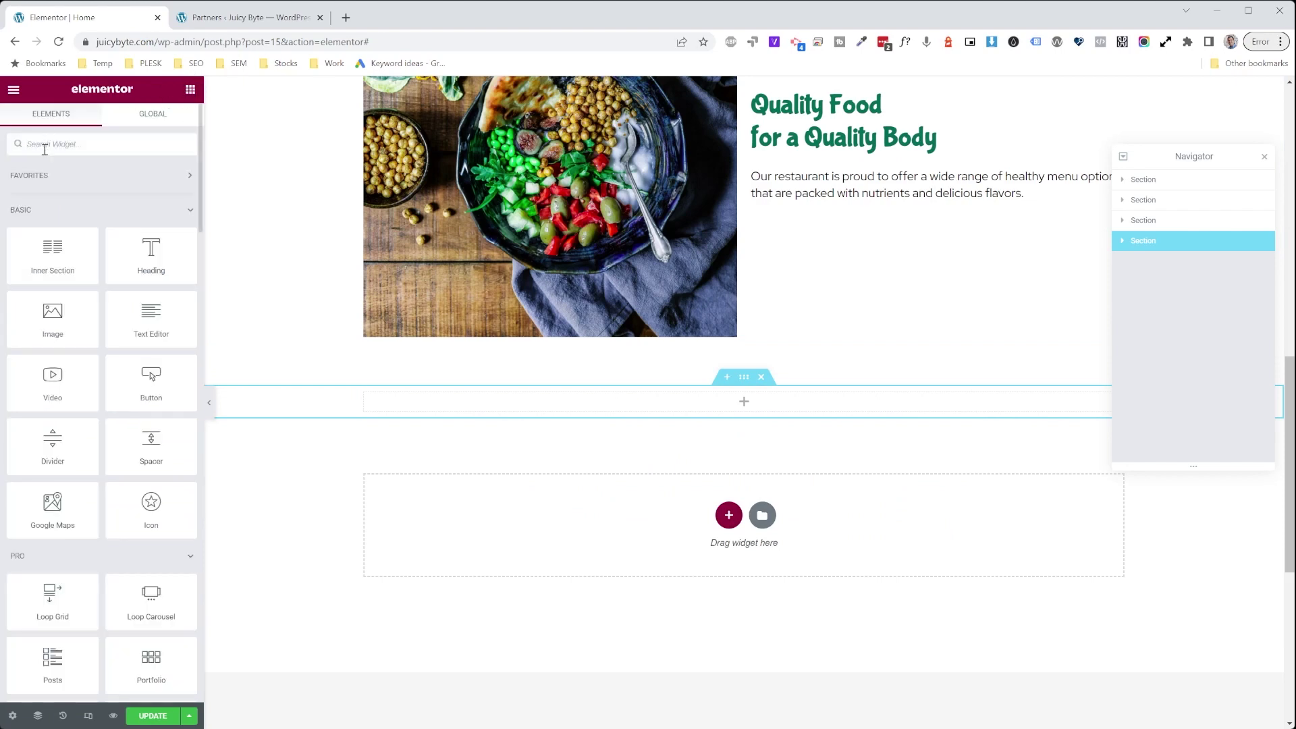
click(143, 144)
text(list)
drag(152, 192, 717, 405)
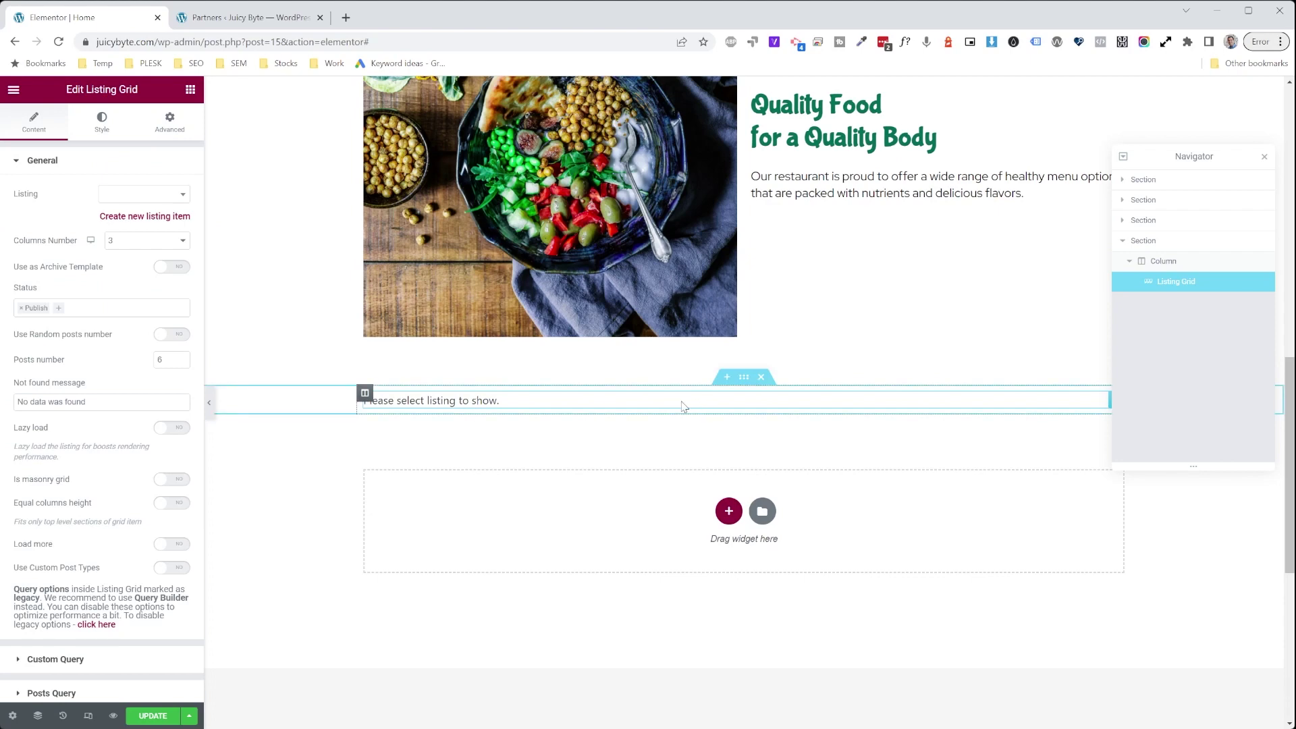
Step: Add a centered heading above the listing grid with the title "Our Gracious Partners"
click(190, 89)
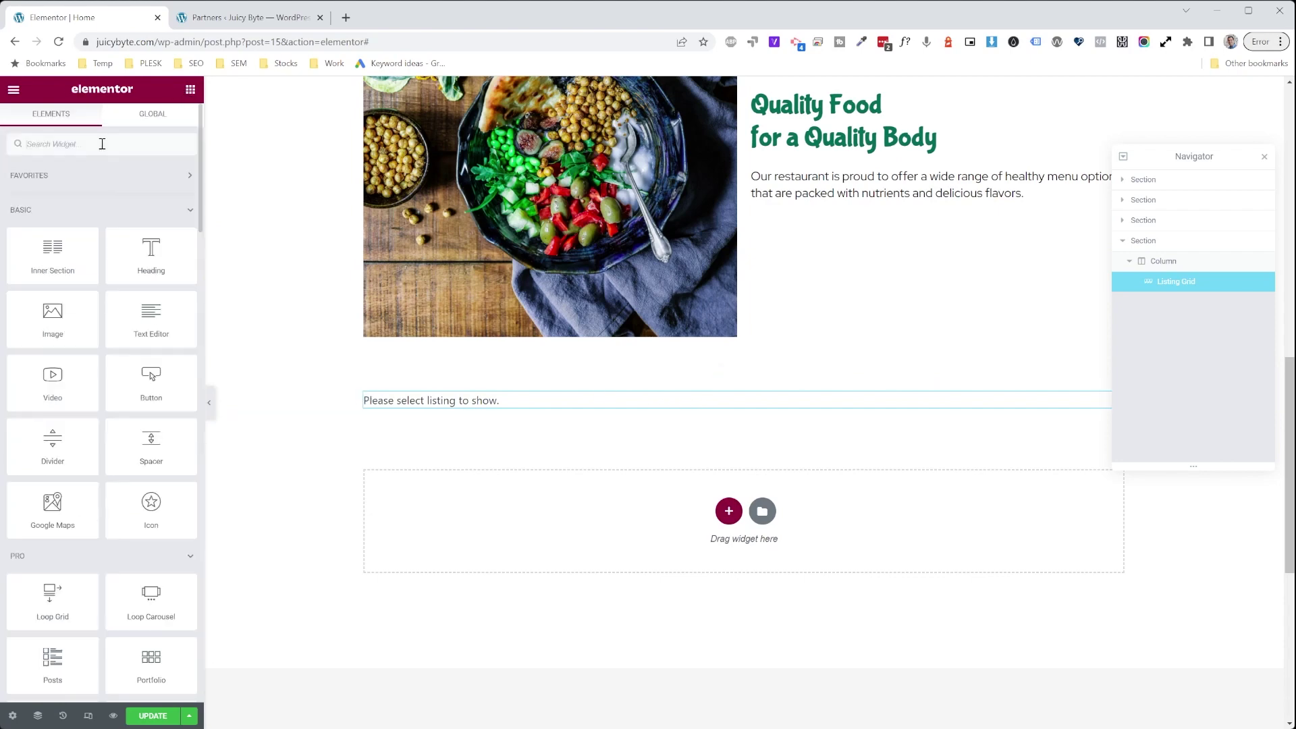
drag(151, 253, 800, 397)
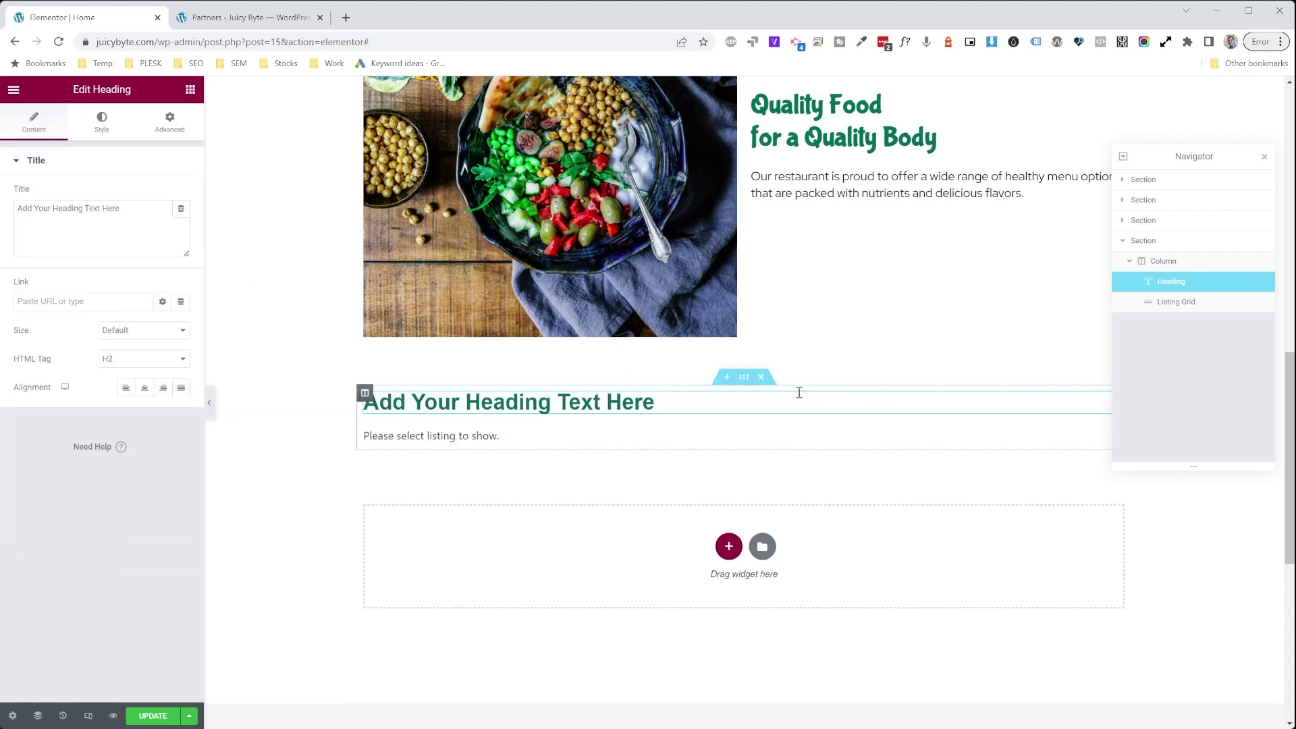
click(145, 387)
drag(127, 209, 6, 215)
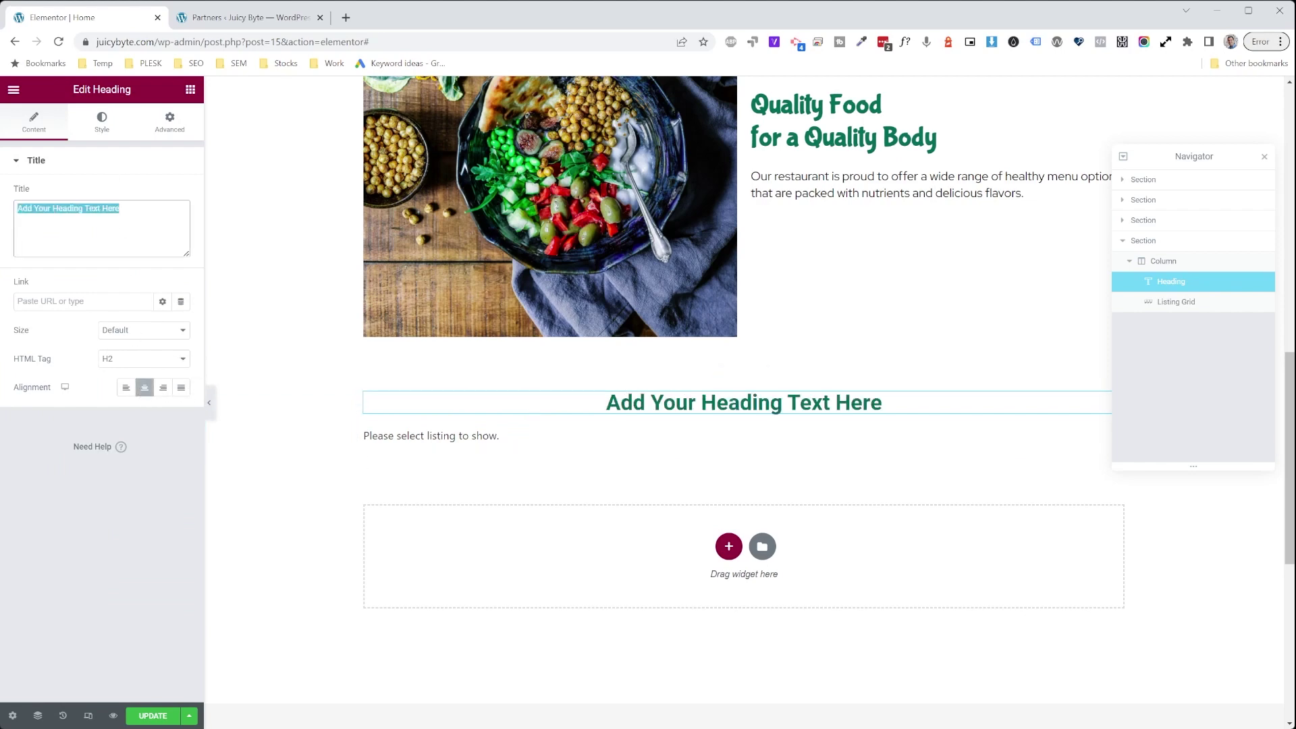
text(Our Gracious )
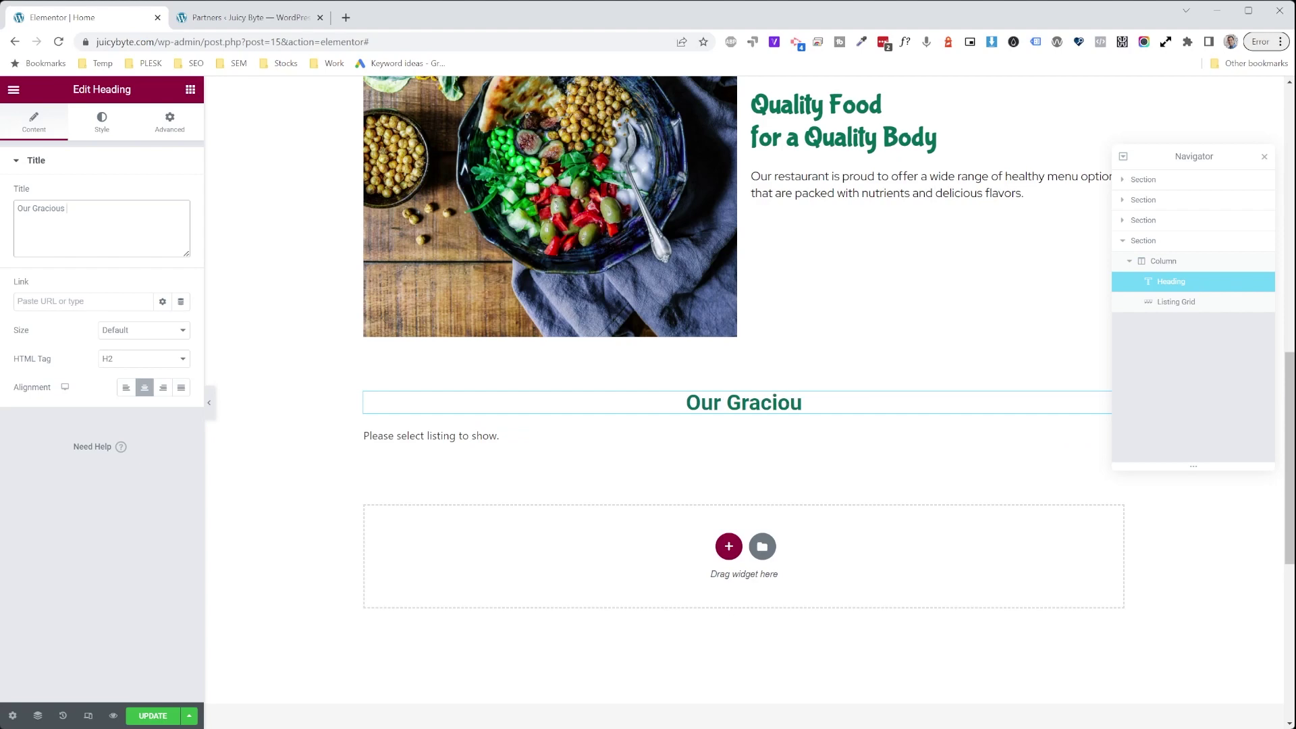
text(Partners)
Step: Apply the global heading typography to the "Our Gracious Partners" heading, matching the page's other headings, and update the page
click(101, 122)
click(163, 222)
scroll(87, 382, down, 1)
click(88, 383)
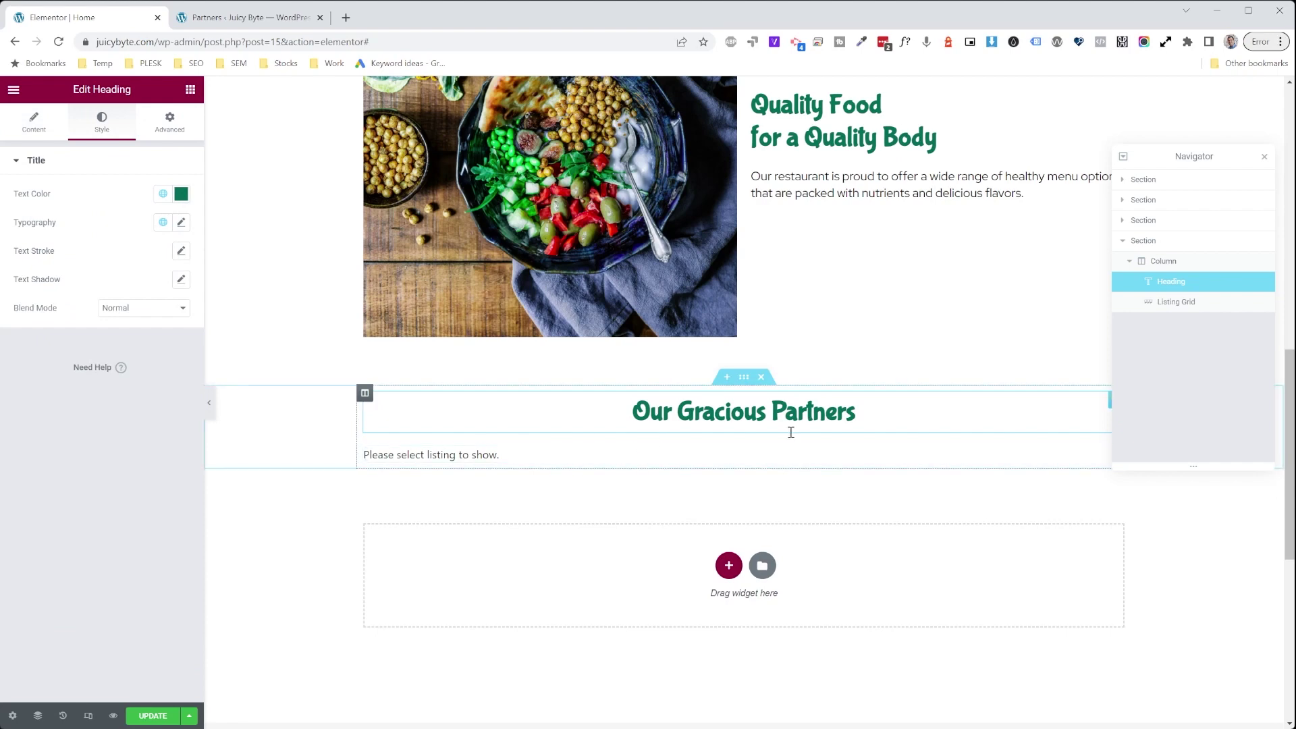
click(153, 715)
Step: Look through the listing grid's settings, then switch to the WordPress dashboard and open JetEngine's Listings
click(483, 451)
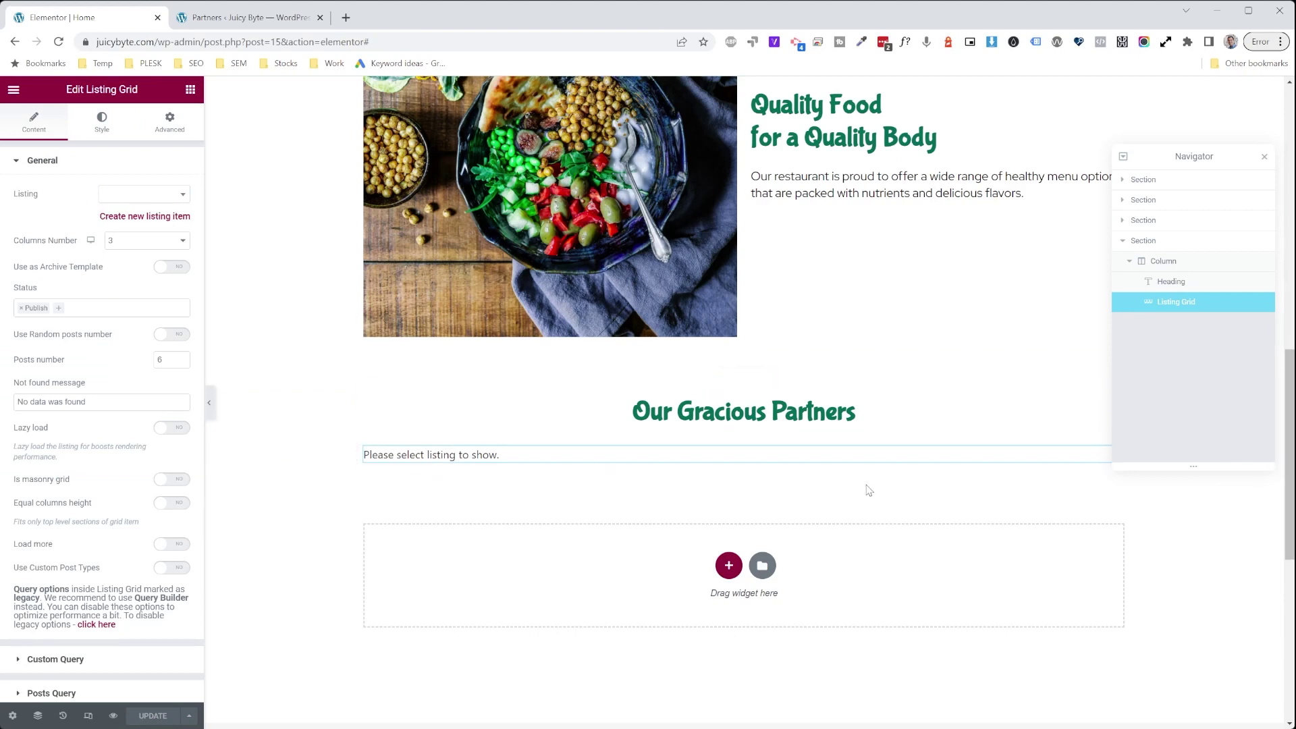
scroll(78, 438, down, 3)
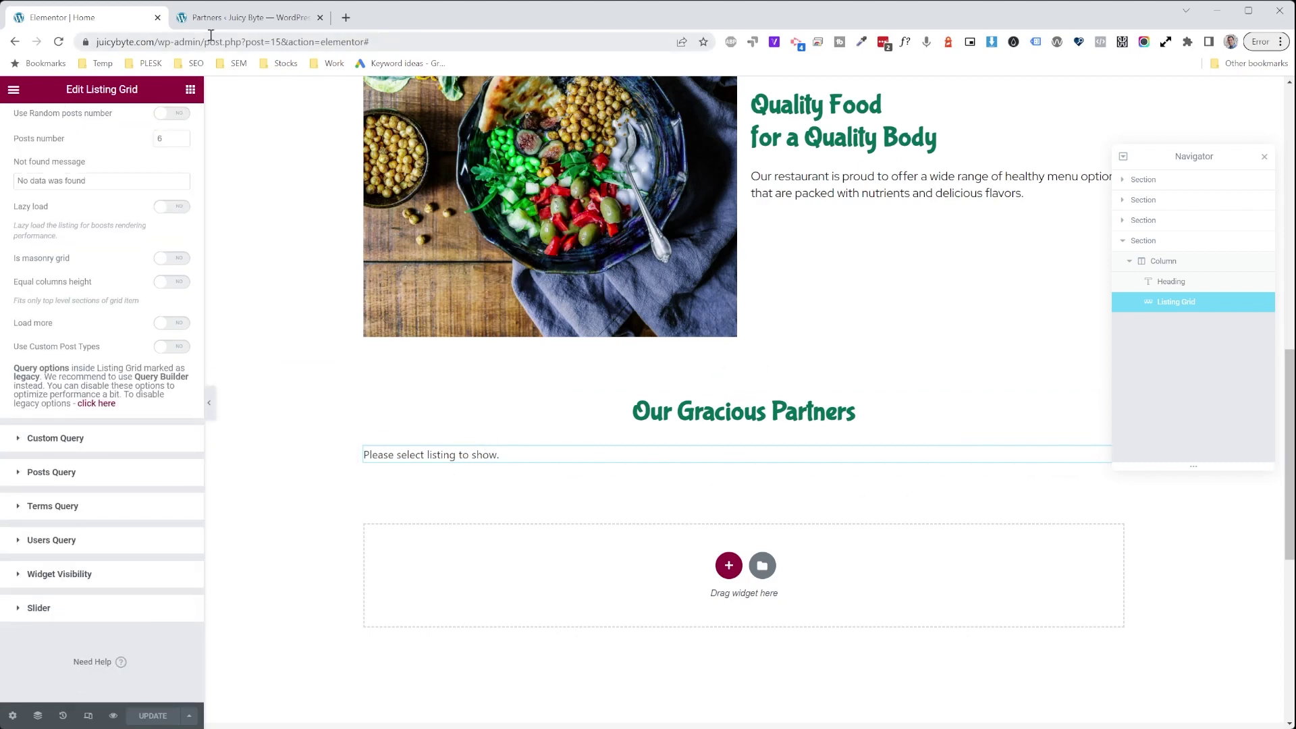
click(230, 18)
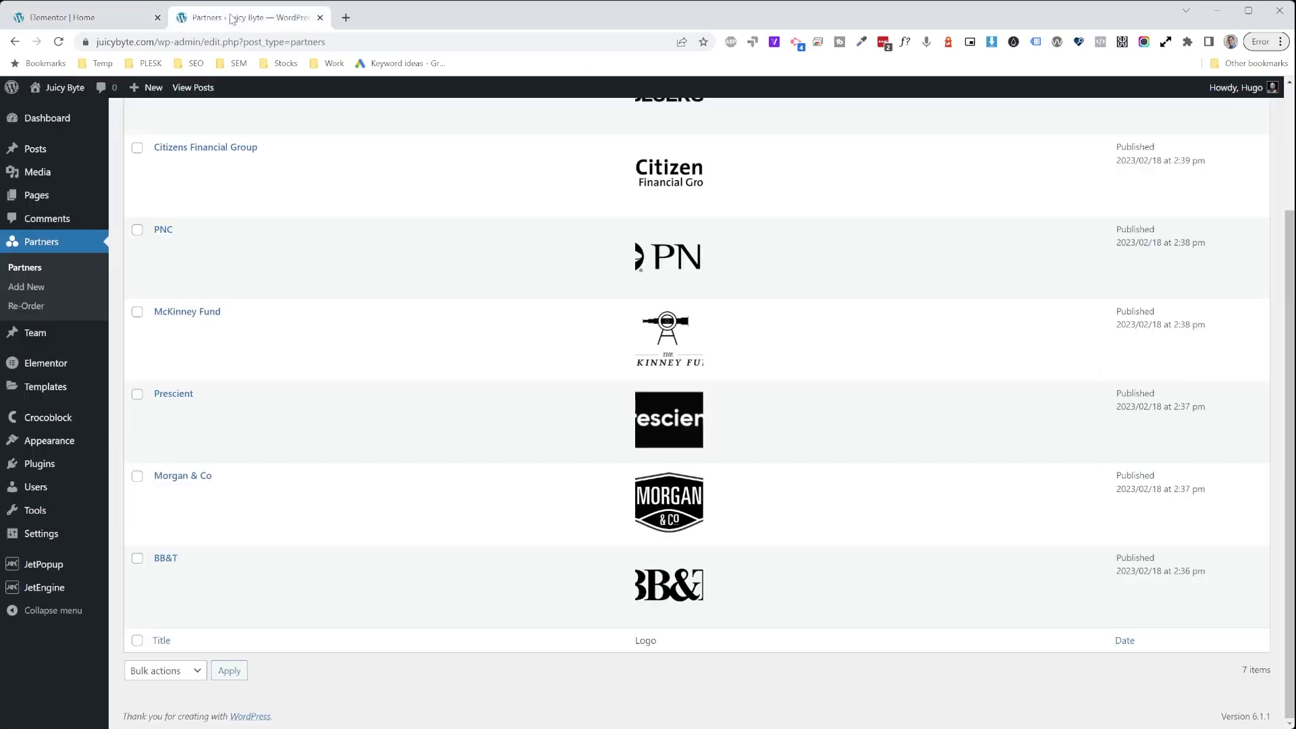
mouse_move(65, 589)
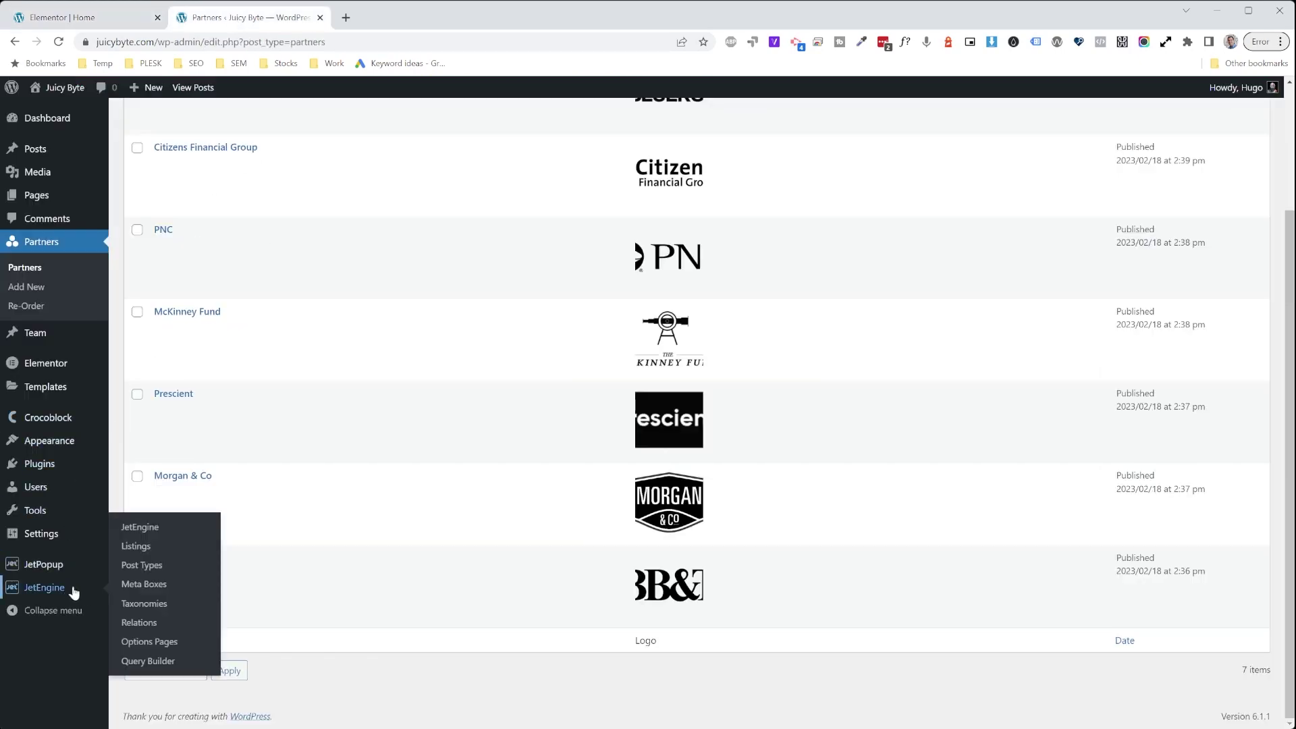
click(137, 552)
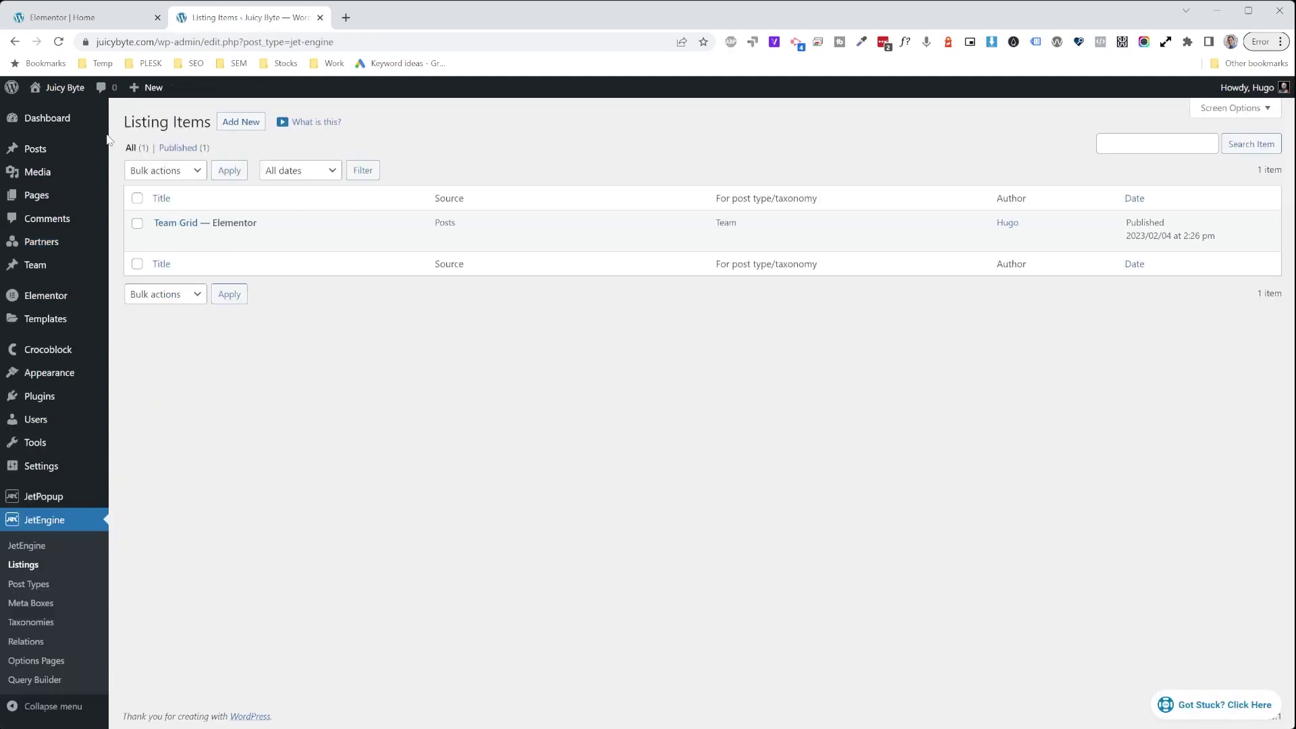
Step: Create a listing item named "Partner Grid" from the Partners post type, with Posts as source and Elementor as listing view
click(233, 127)
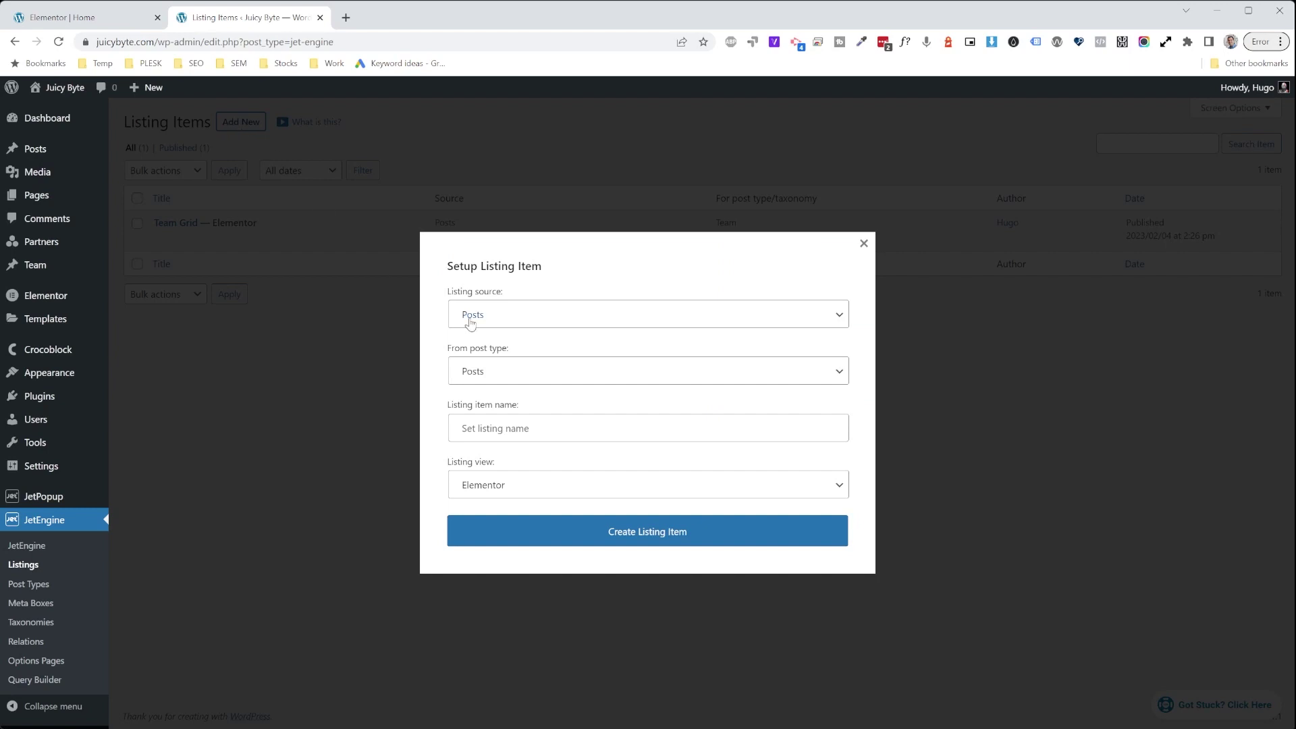
click(495, 375)
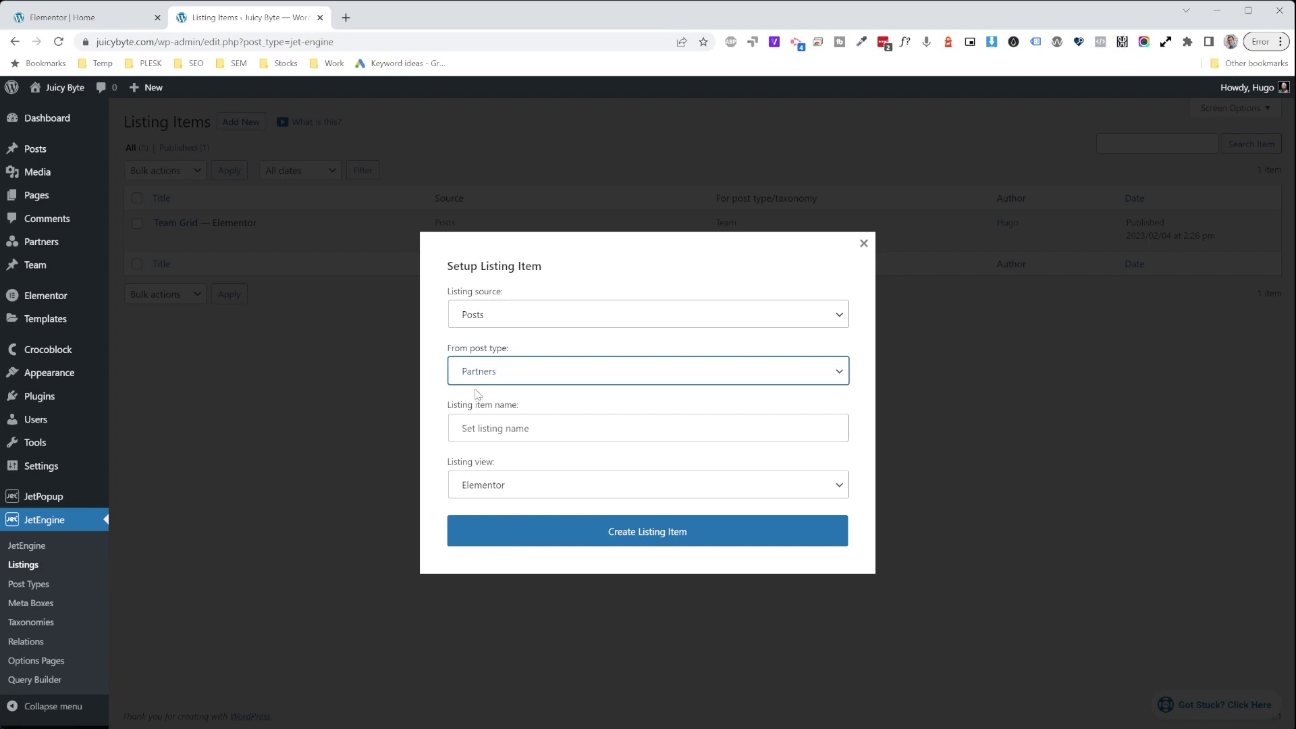
click(503, 435)
text(Partner Grid)
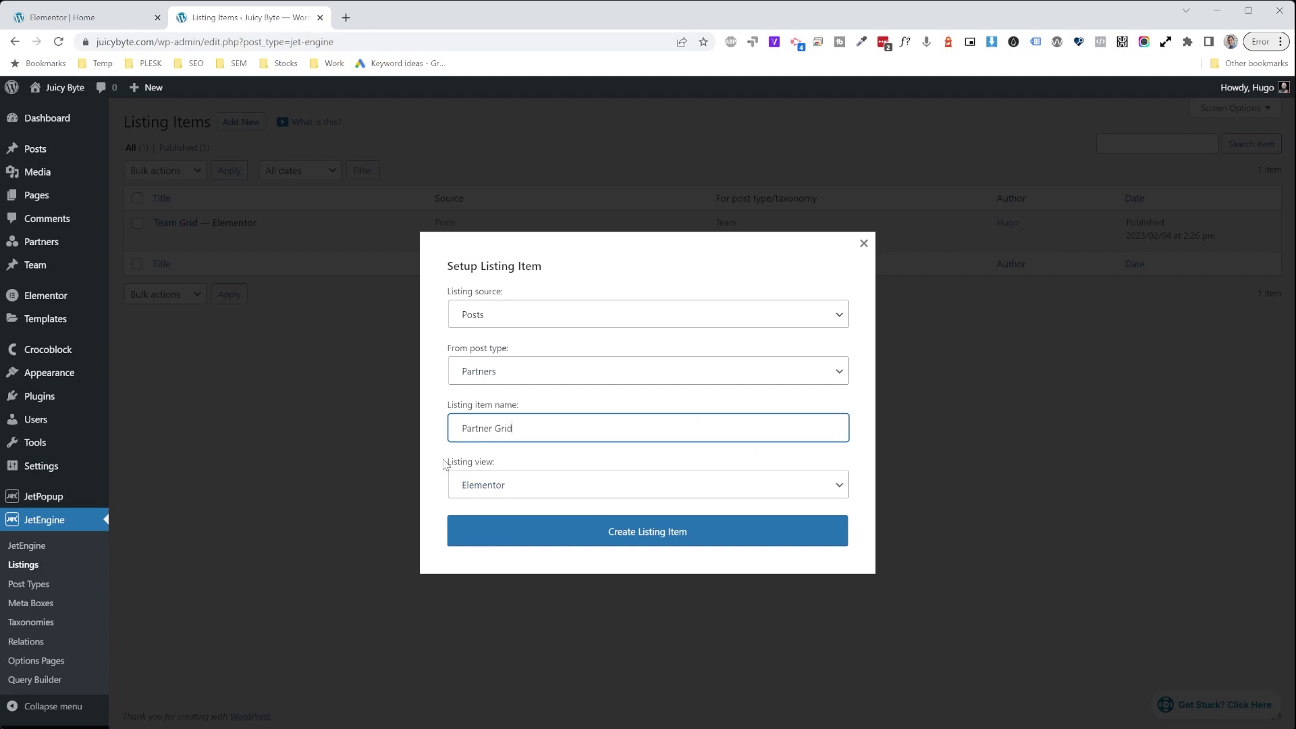
click(494, 491)
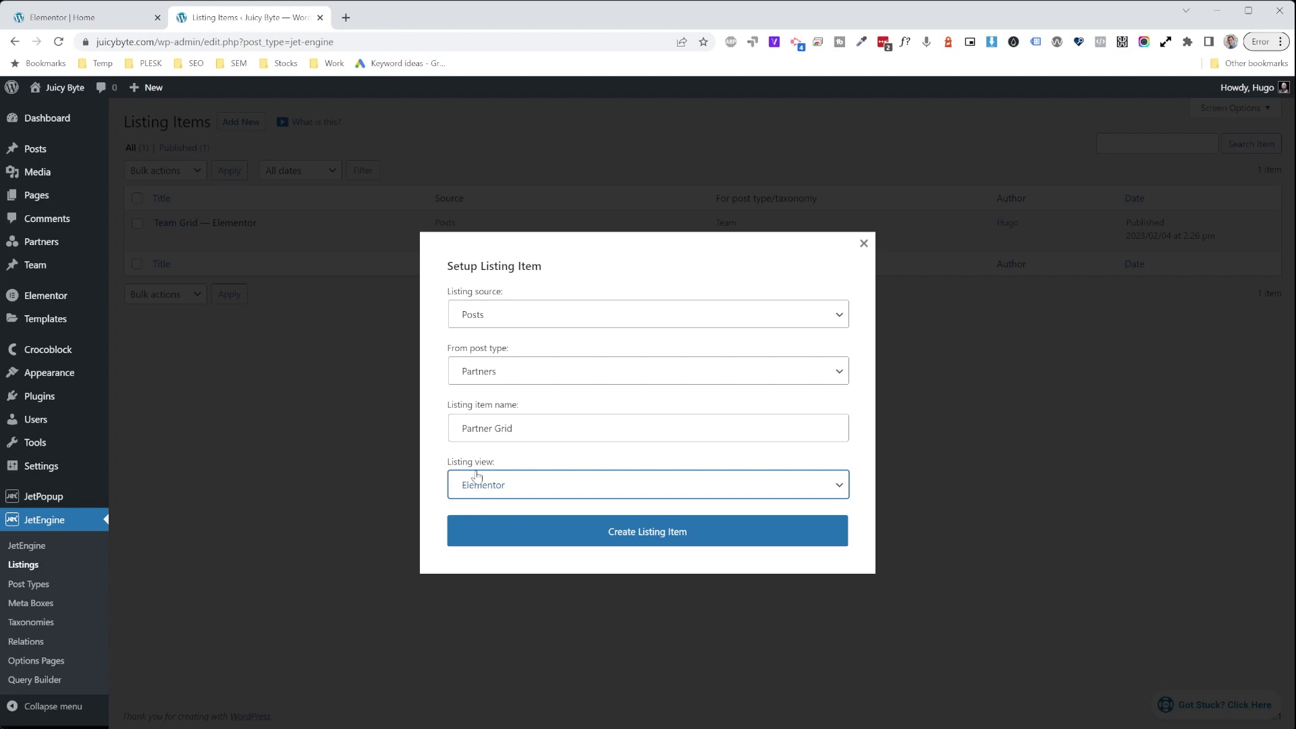
click(641, 545)
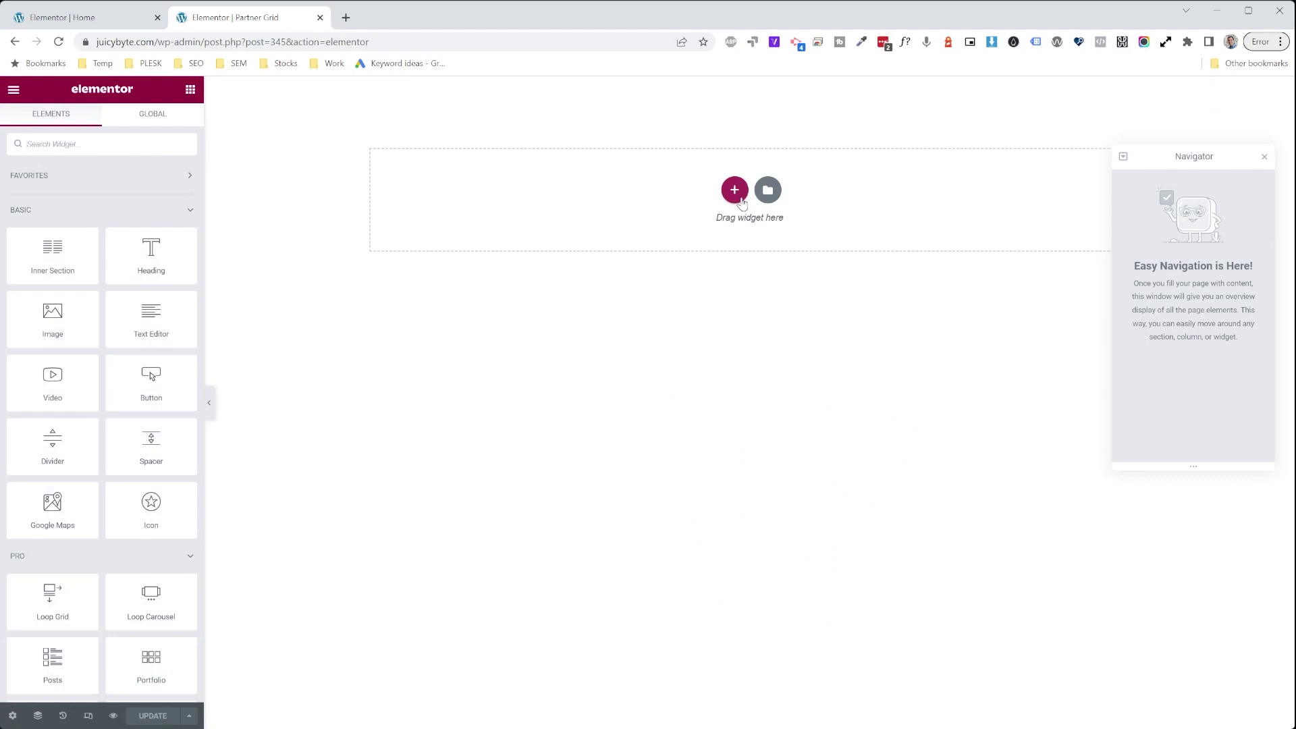
Step: Add a single-column section to the Partner Grid template and place an Image widget in it
click(734, 190)
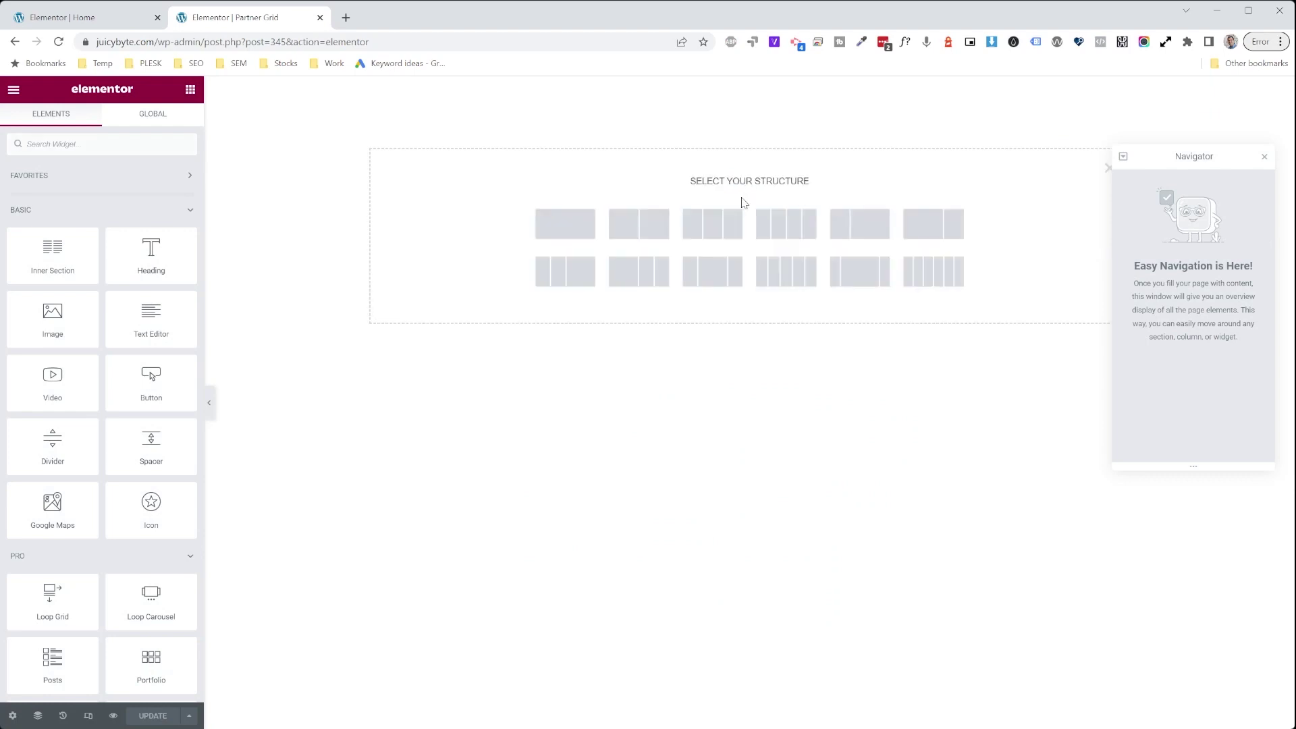
click(574, 227)
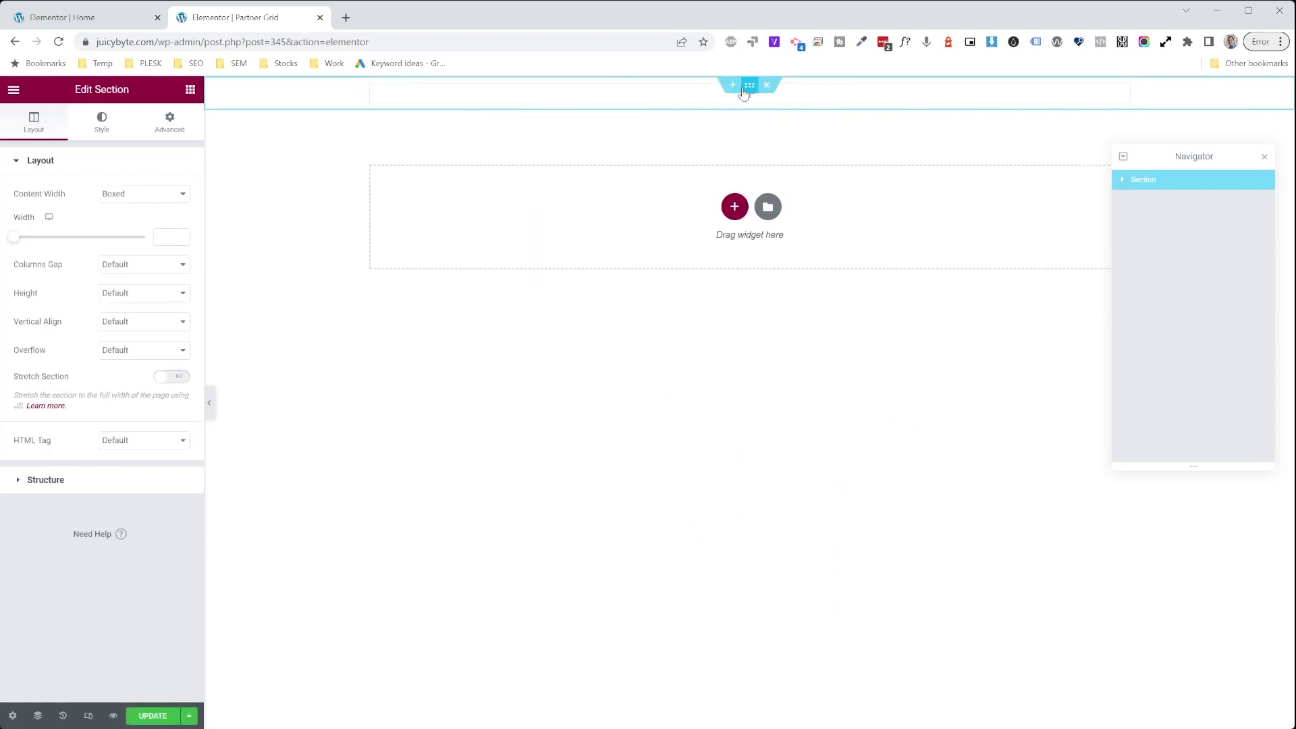
click(884, 99)
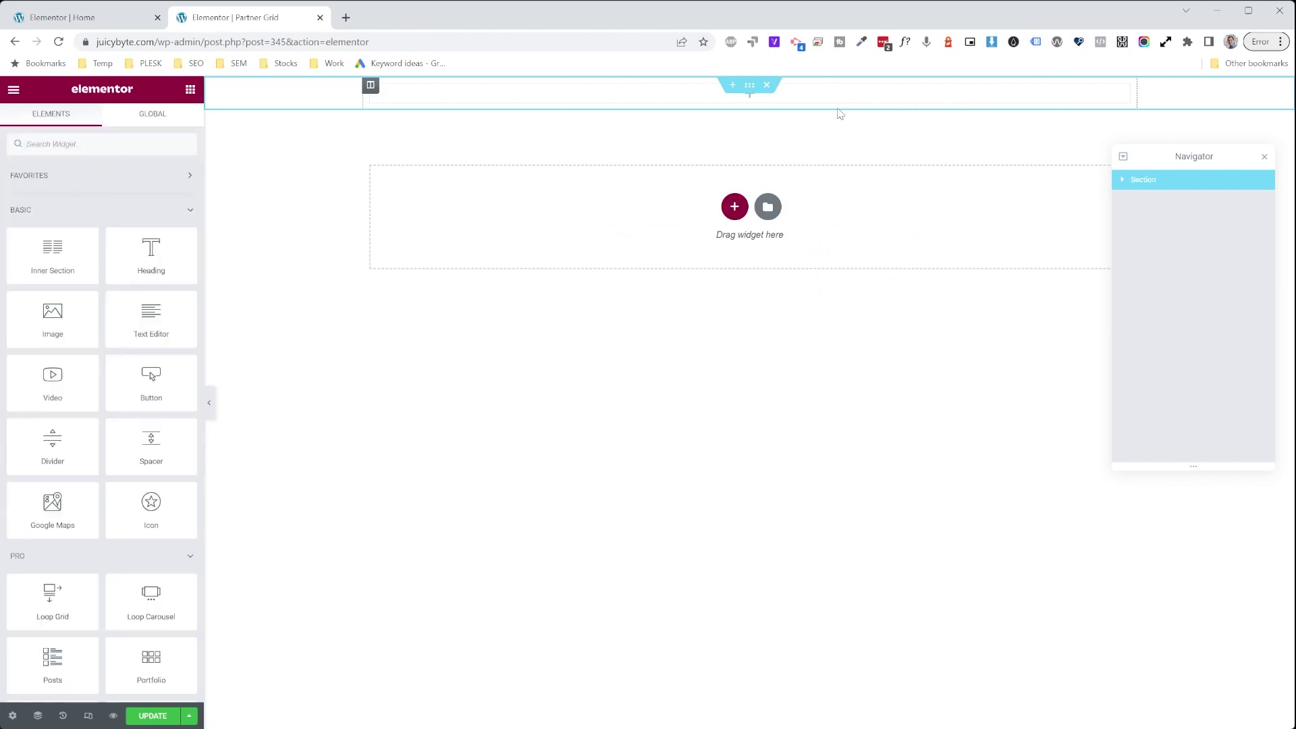
click(113, 139)
text(image)
drag(60, 200, 735, 86)
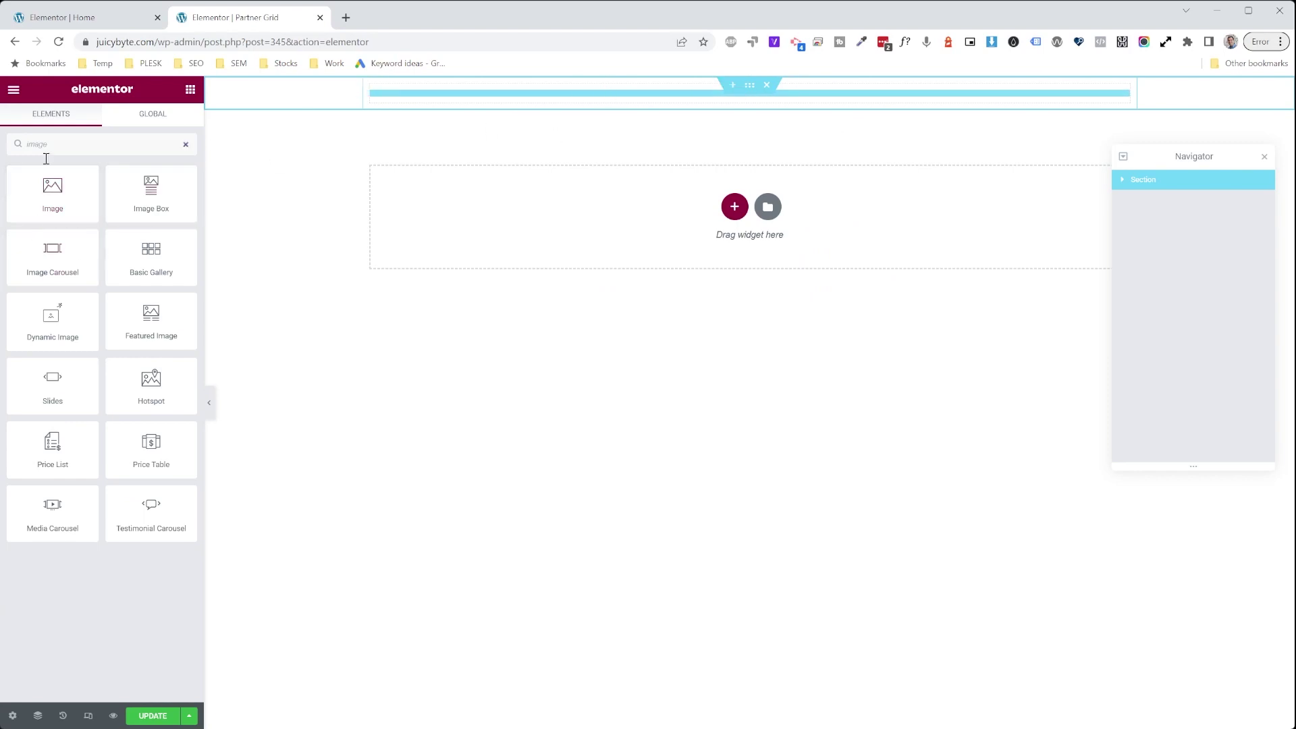
drag(53, 193, 521, 106)
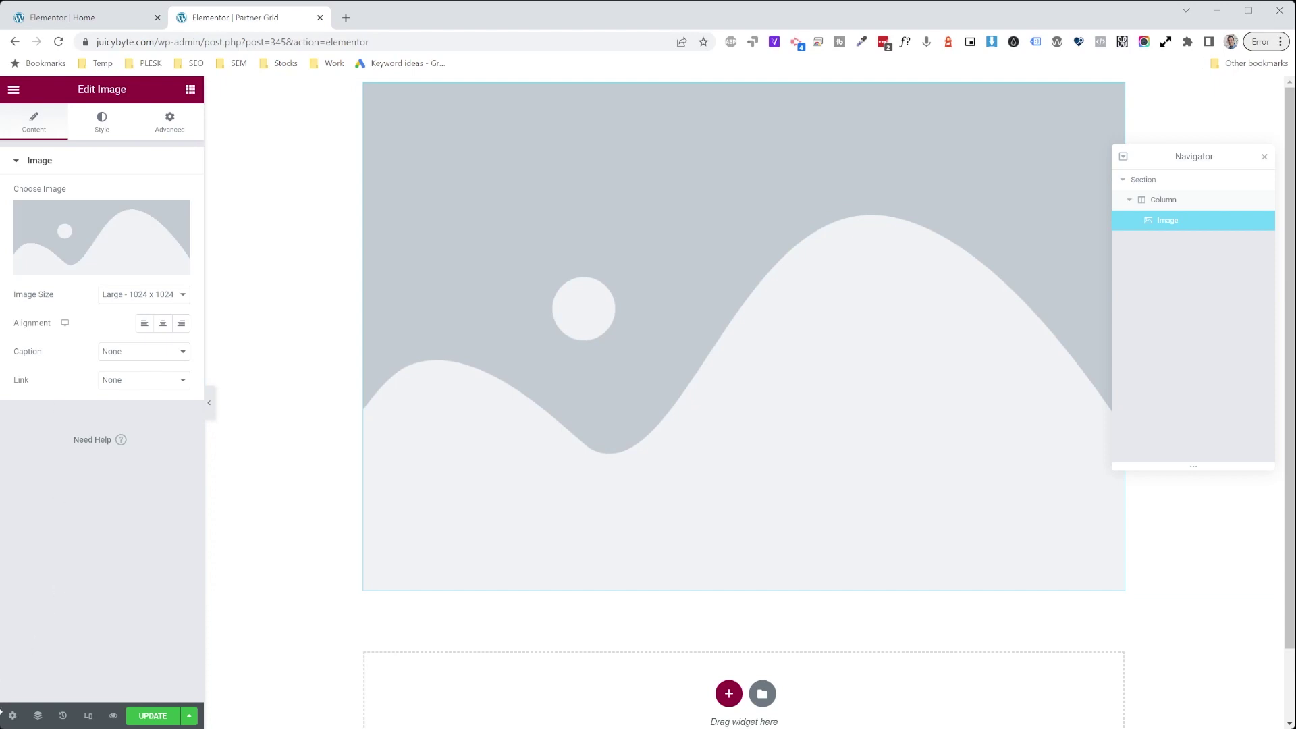
Step: Set the listing item's preview width to 300 and update the template
click(13, 716)
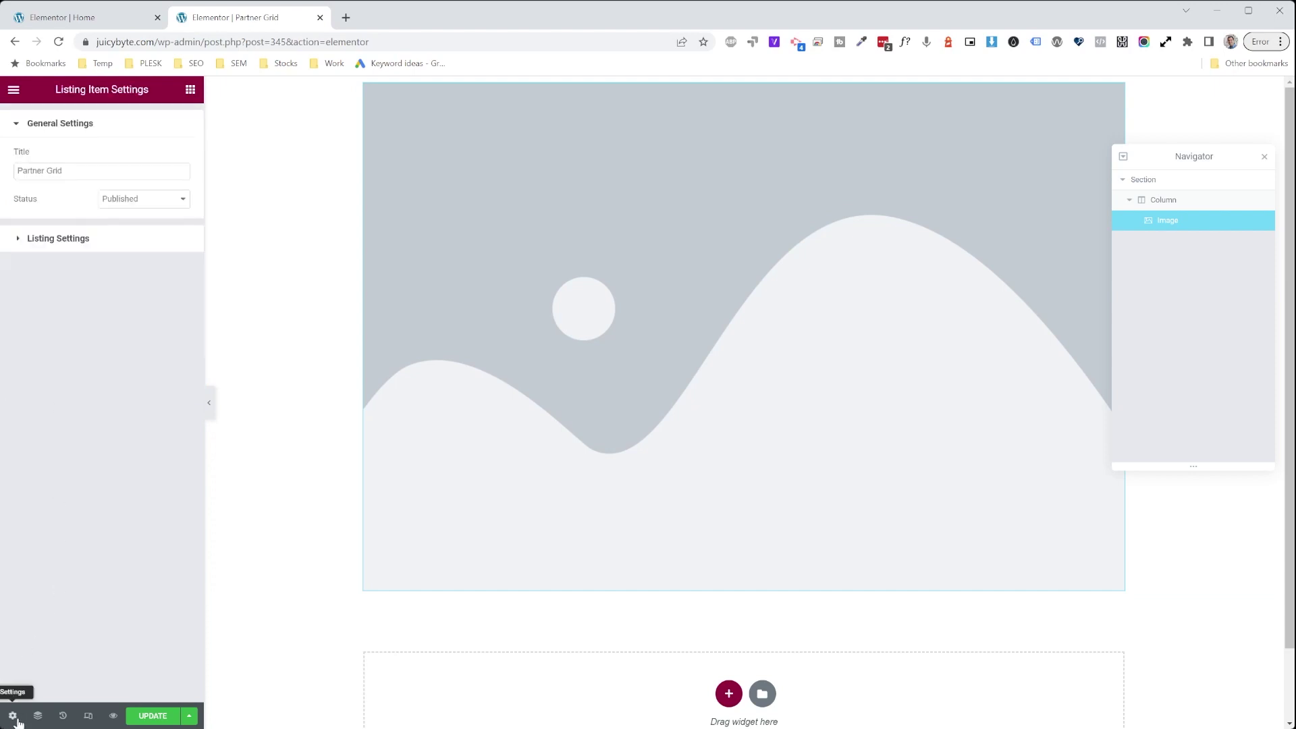
click(77, 240)
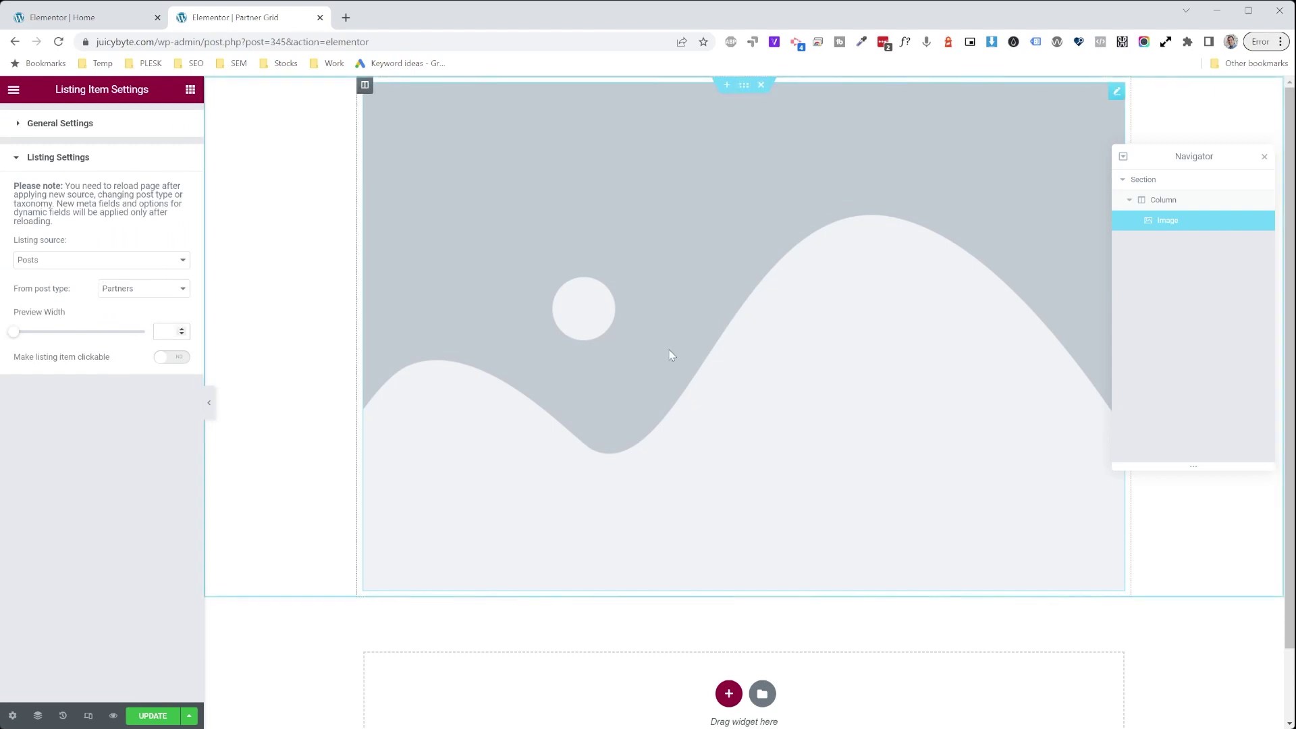
text(300)
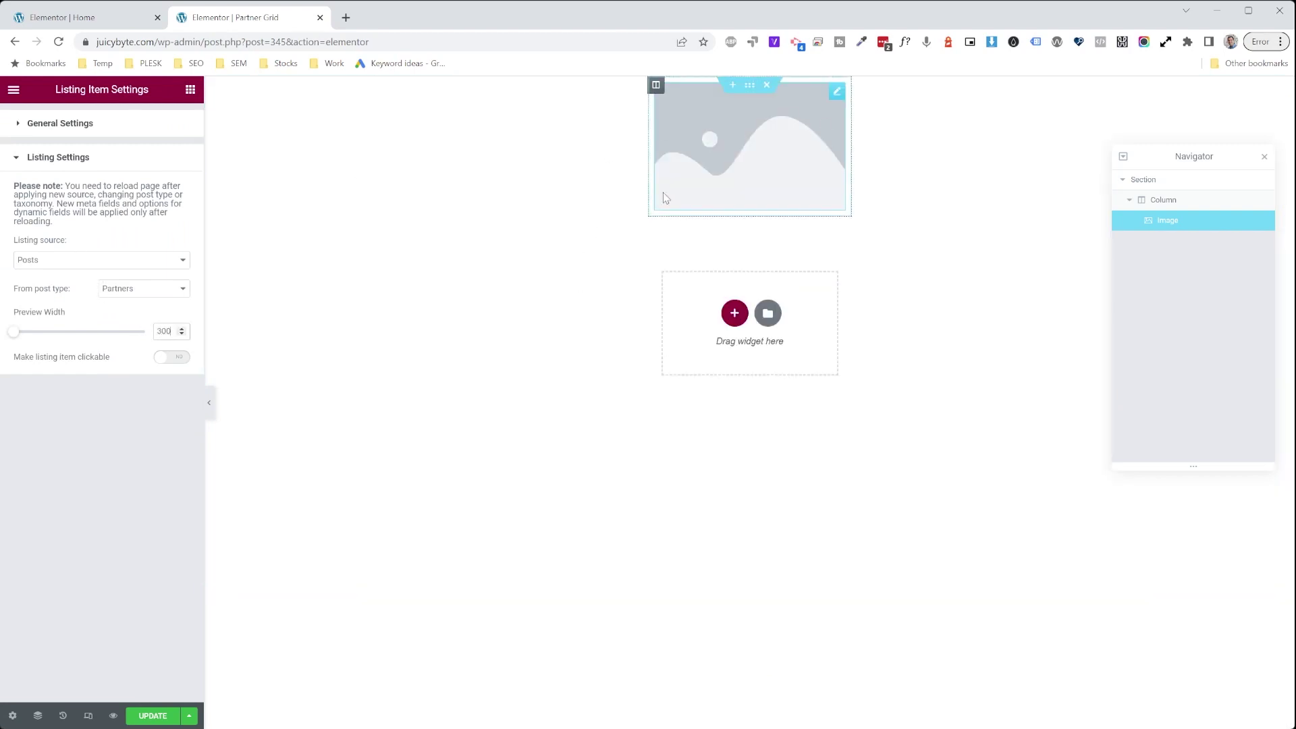
click(165, 721)
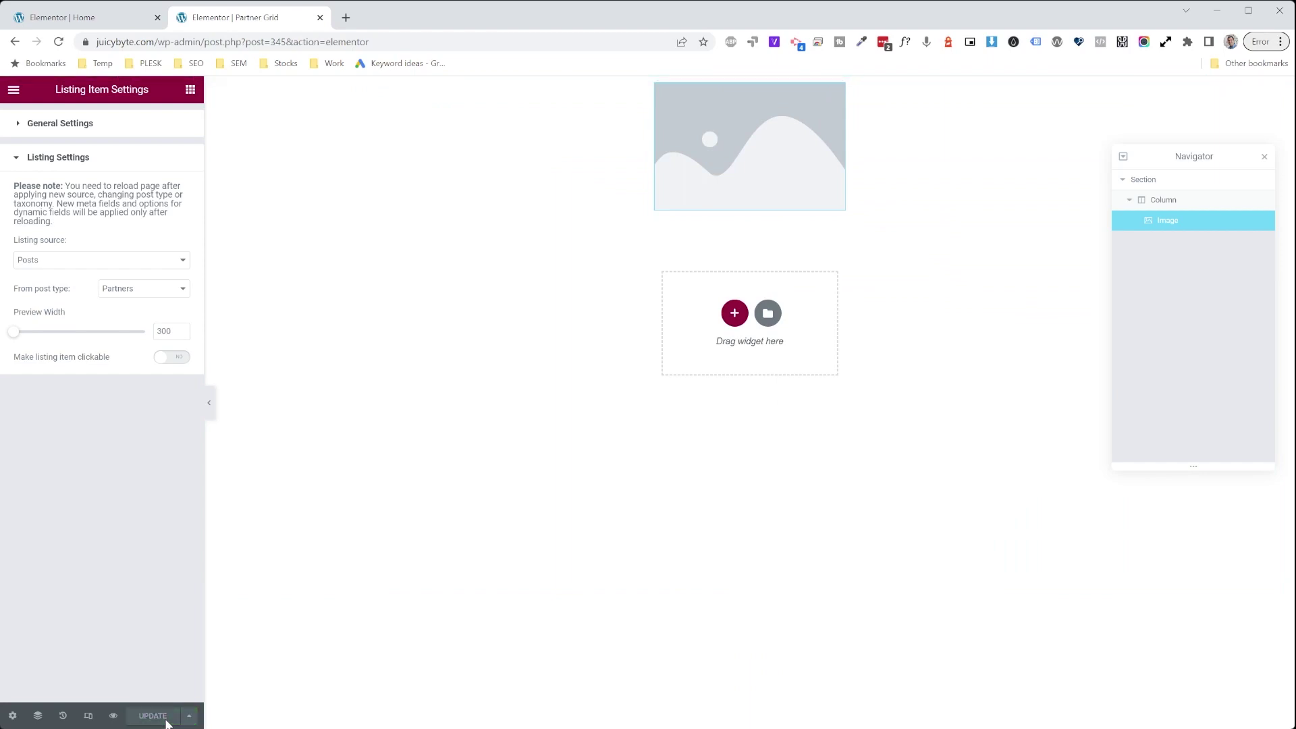
Step: Bind the Image widget's picture to JetEngine's Custom Image dynamic tag, using the Logo field
click(763, 144)
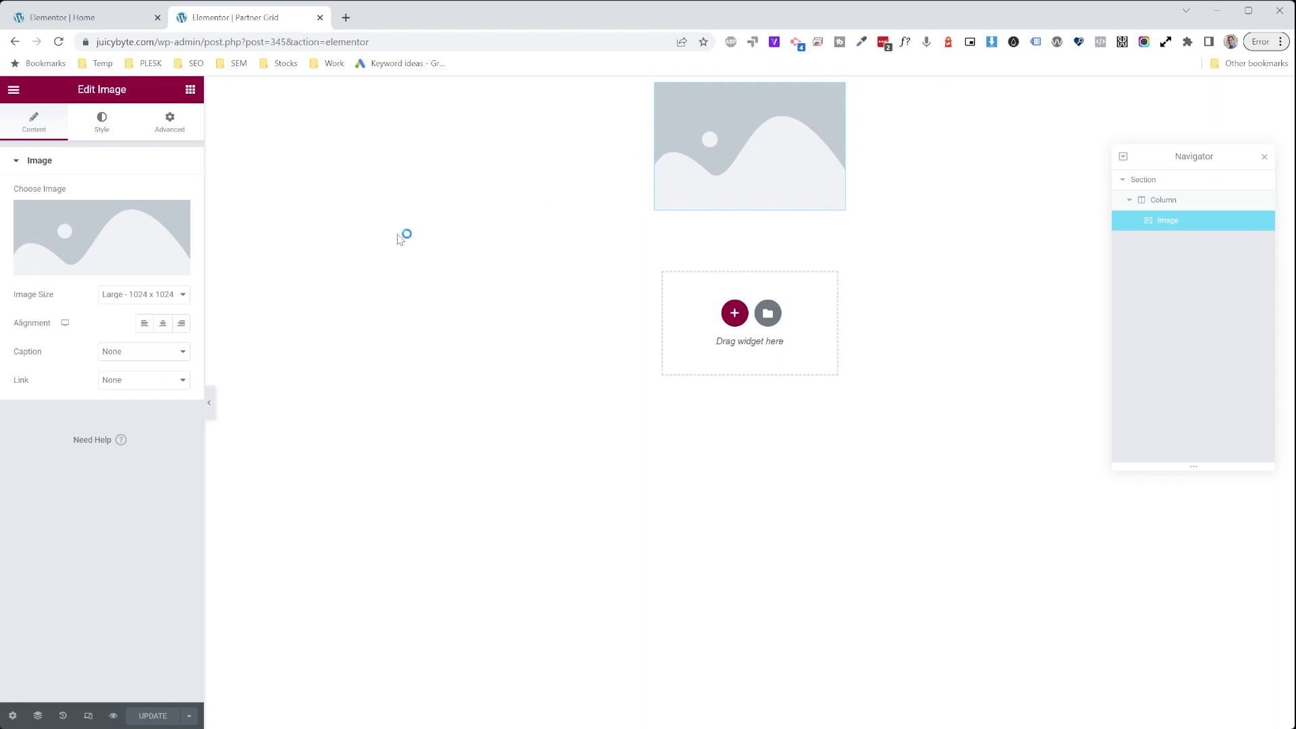
mouse_move(165, 266)
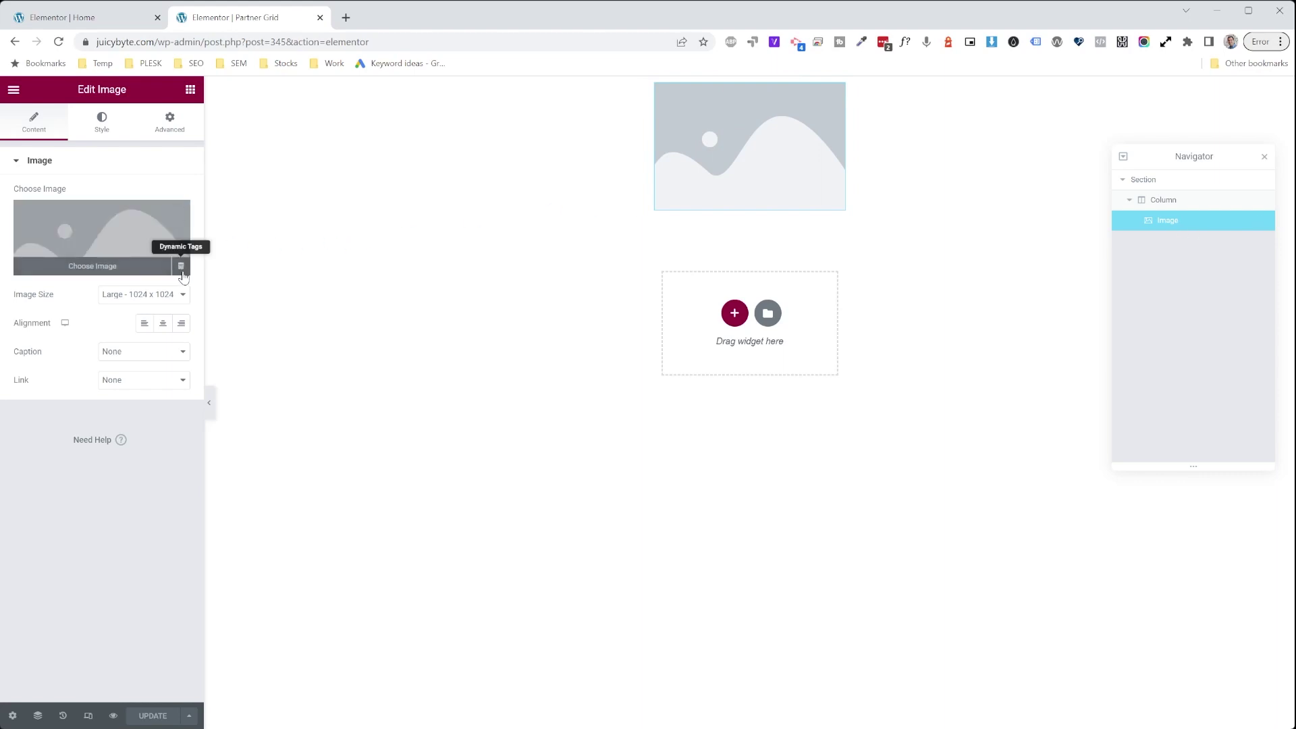
click(181, 270)
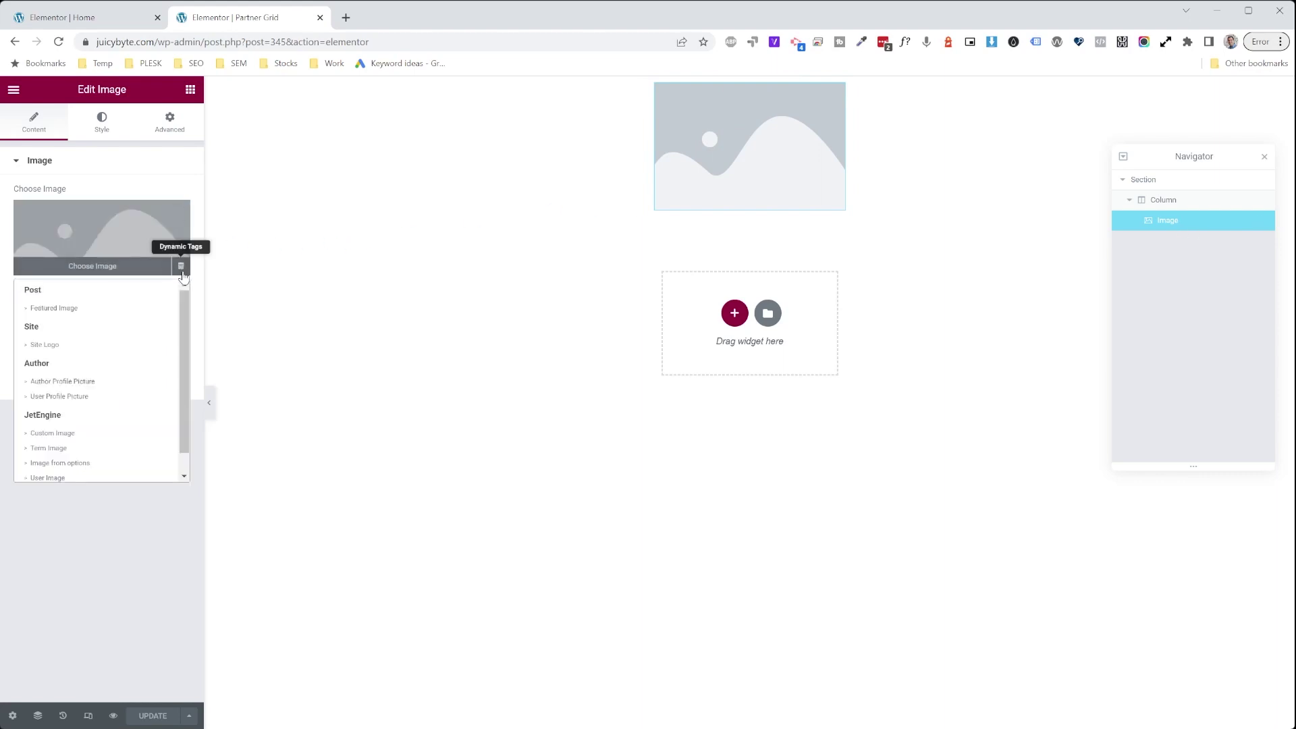
click(54, 435)
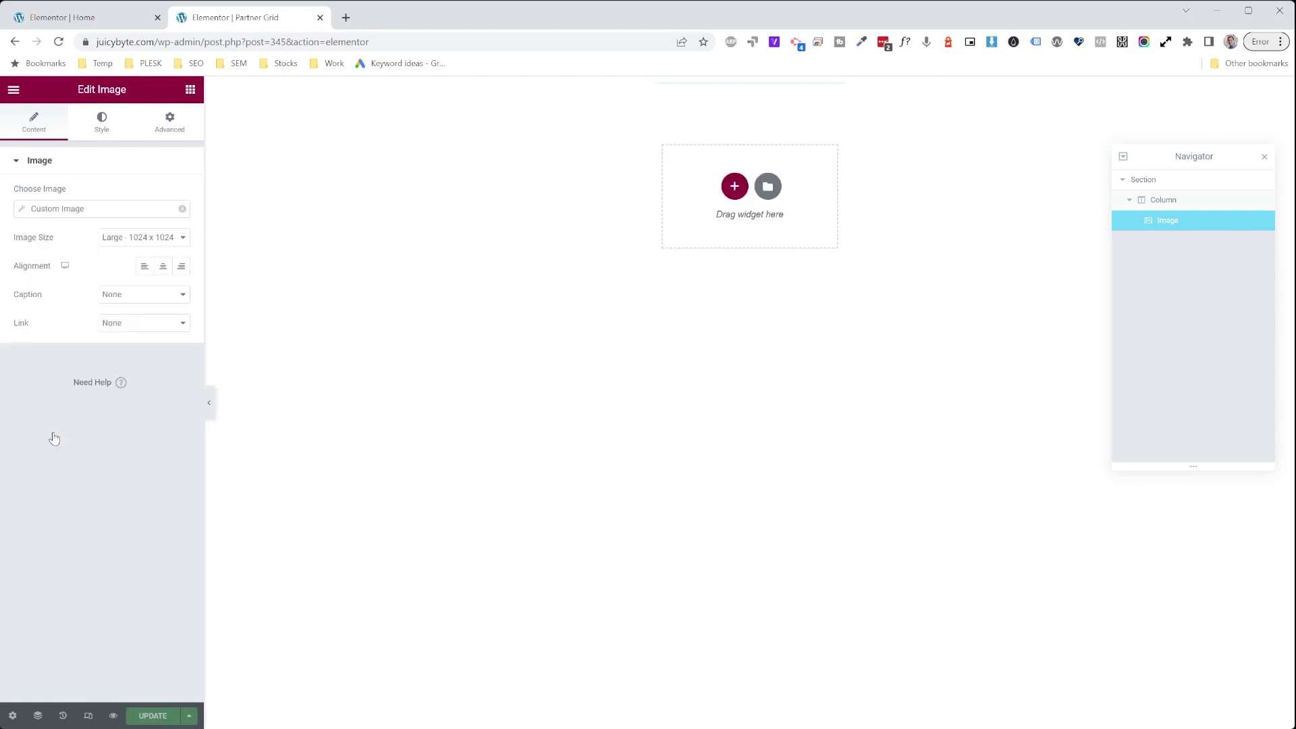
click(96, 214)
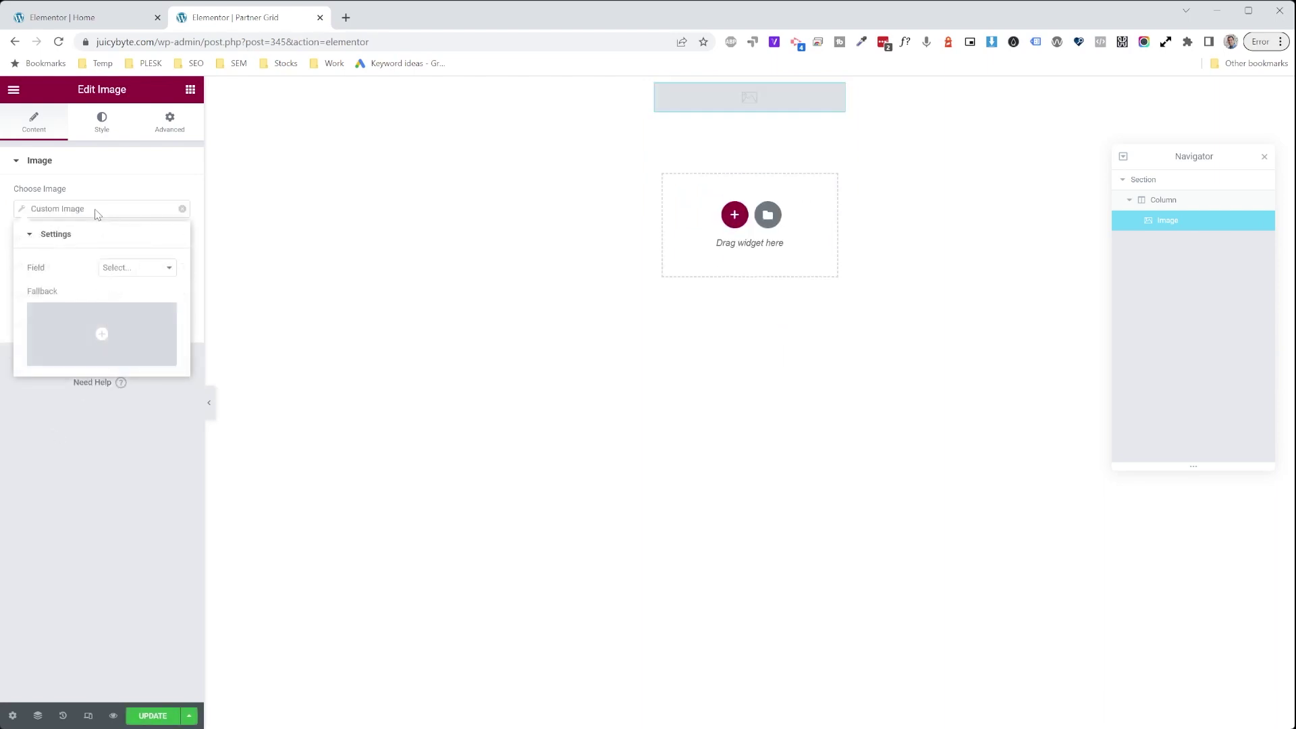
click(132, 321)
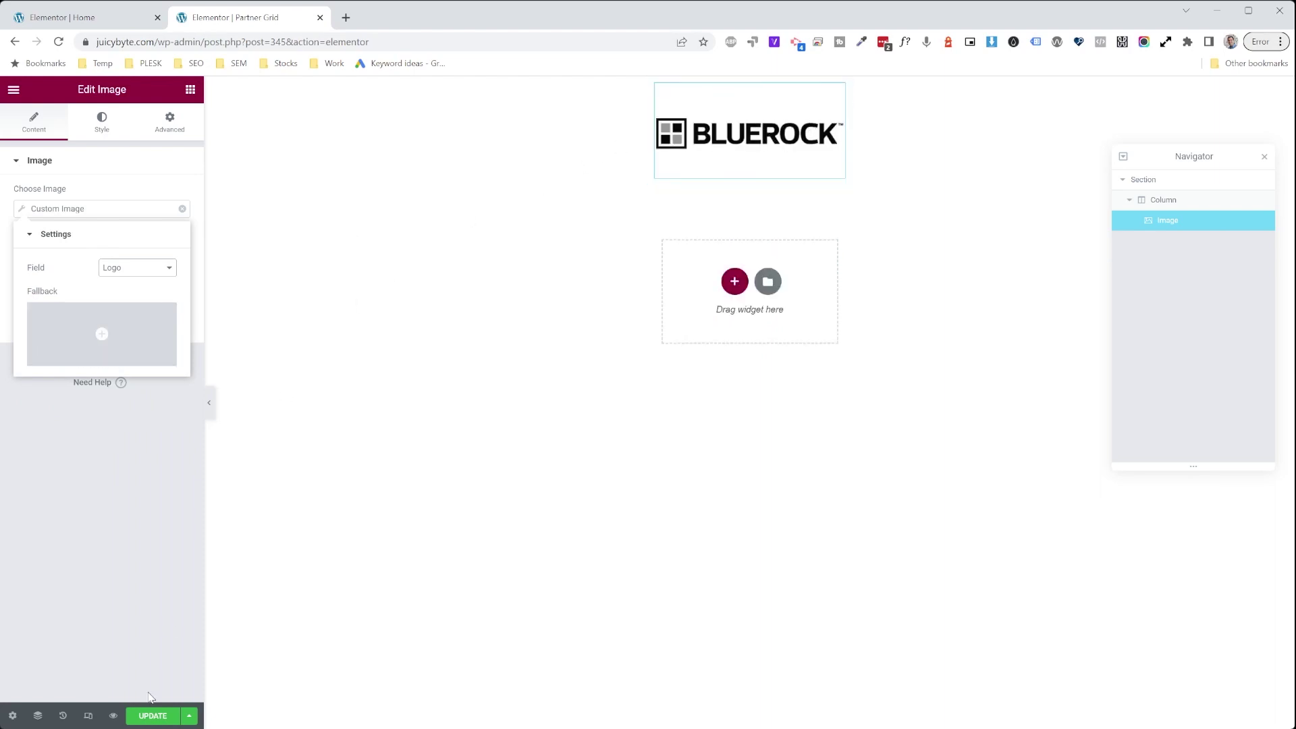
click(164, 167)
click(130, 169)
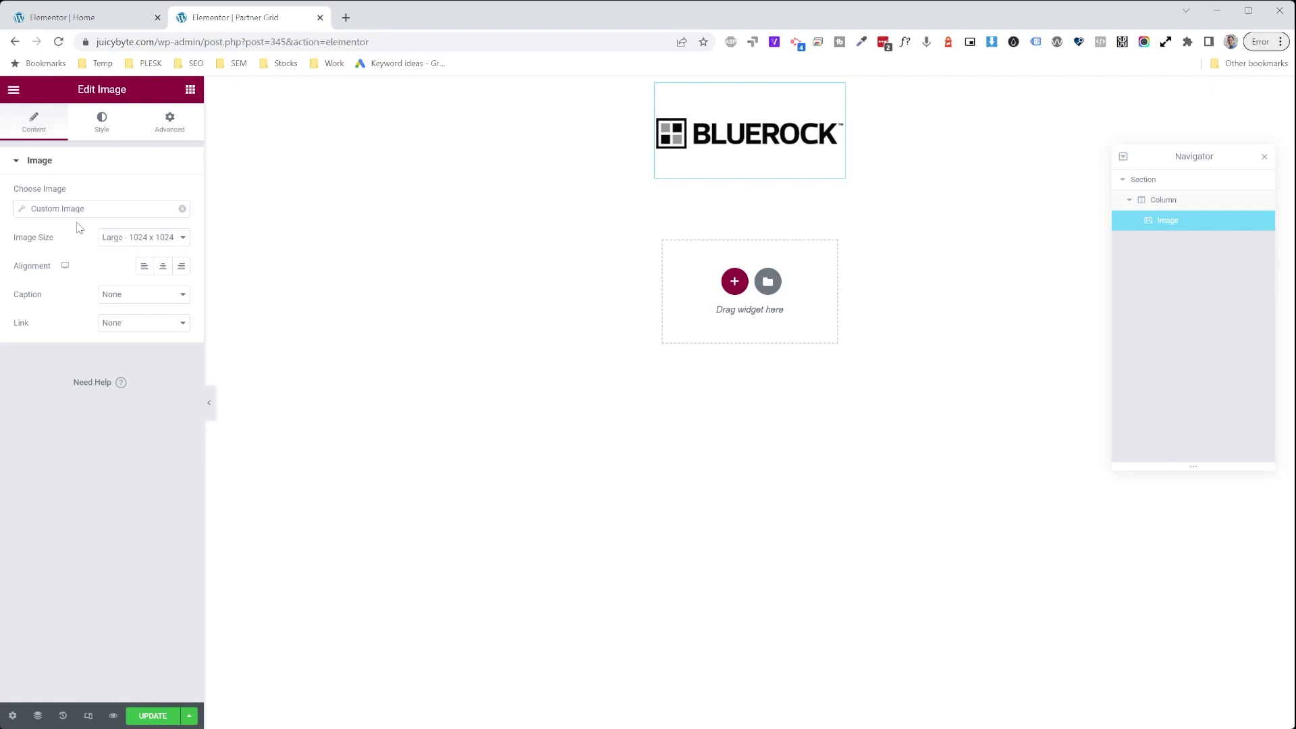
Step: Set the logo image to Full size with centre alignment, and its link type to Custom URL
click(145, 319)
click(162, 266)
click(147, 362)
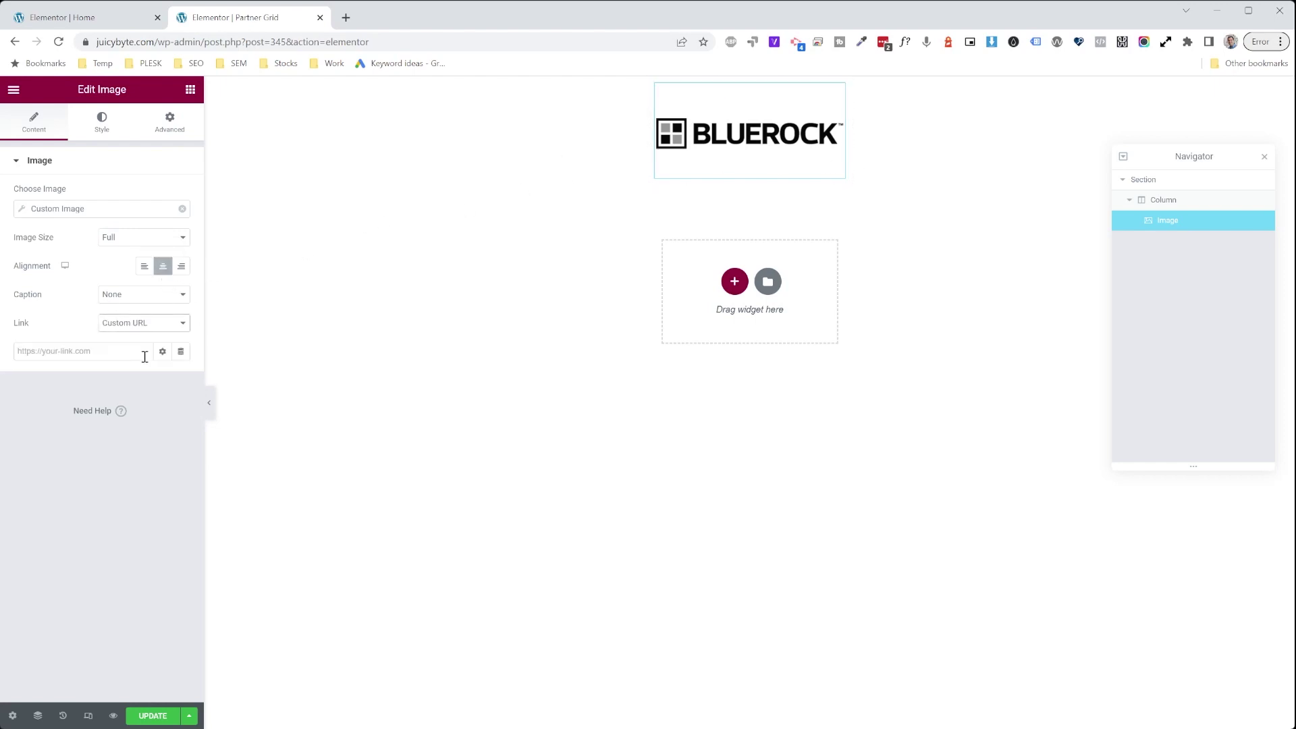
Step: Make the image's link dynamic through JetEngine's Custom Field tag, choose its source field and update the template
click(180, 351)
drag(182, 387, 185, 492)
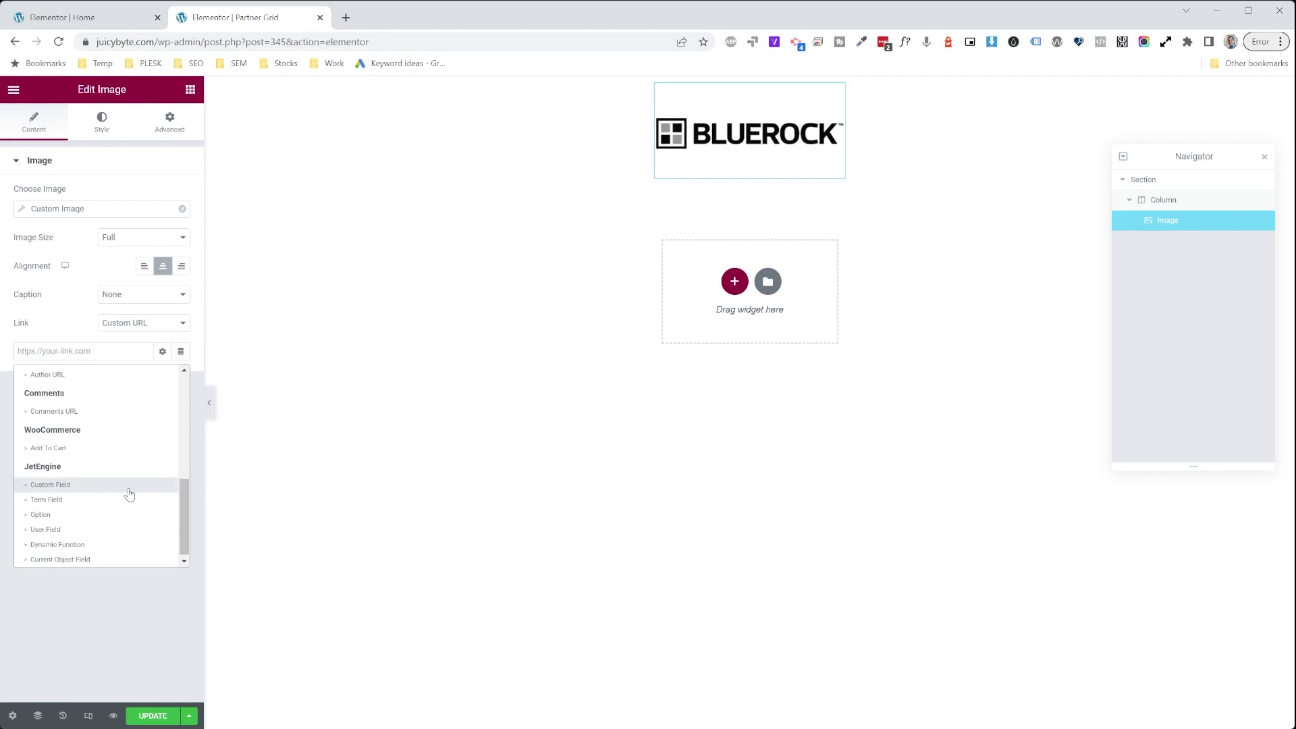
click(82, 486)
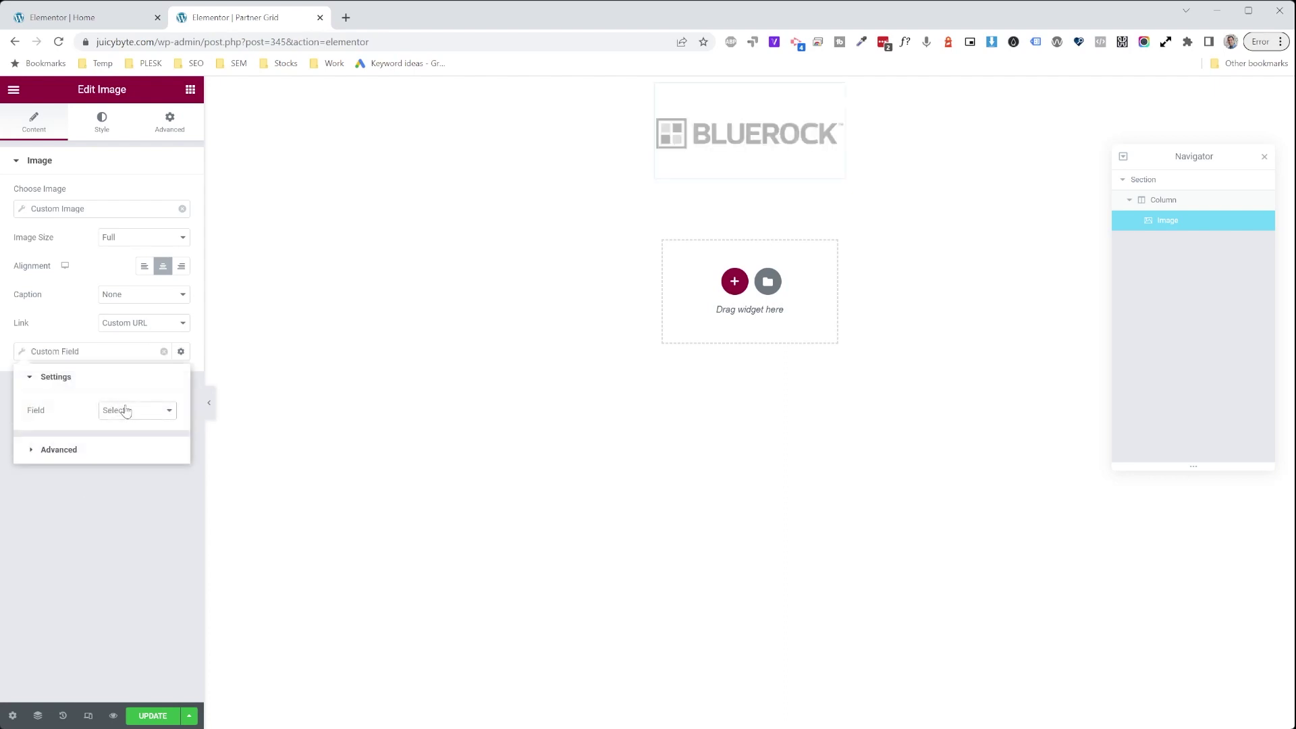
click(136, 451)
click(165, 719)
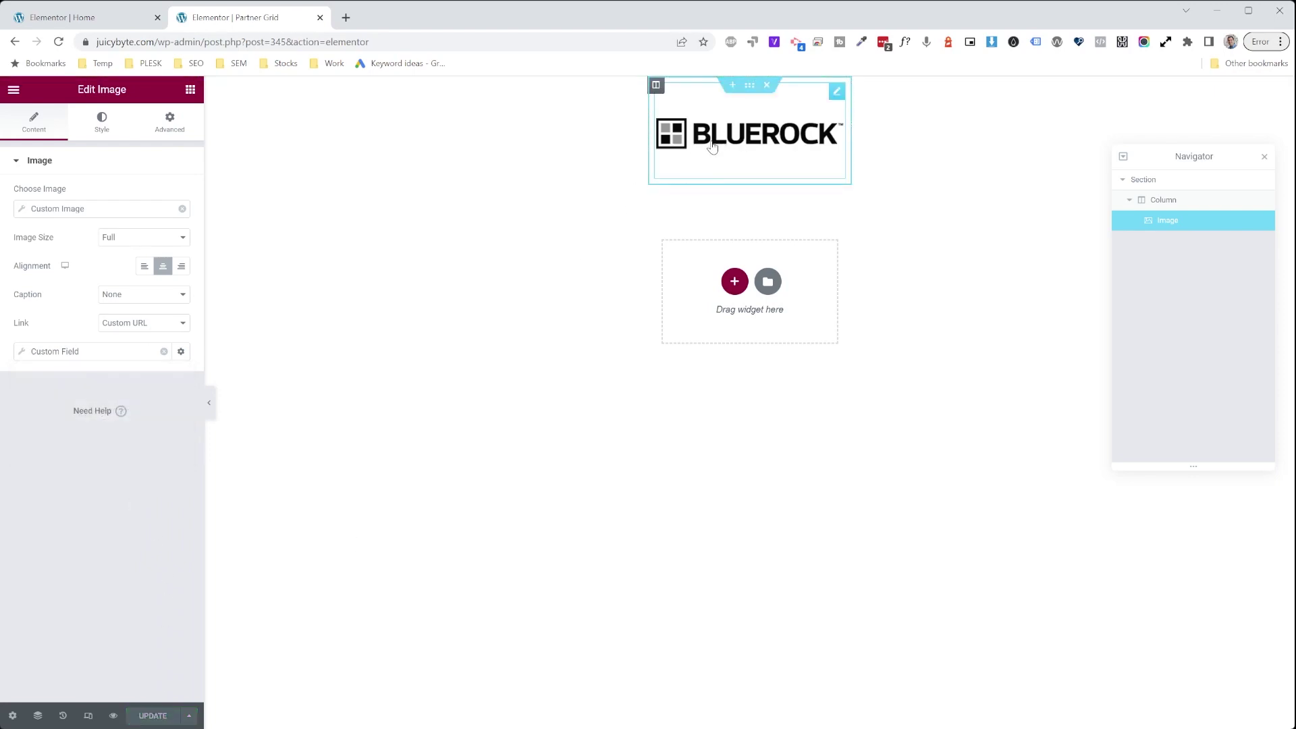
Step: Set the image's link to open in a new window and update the template
click(181, 354)
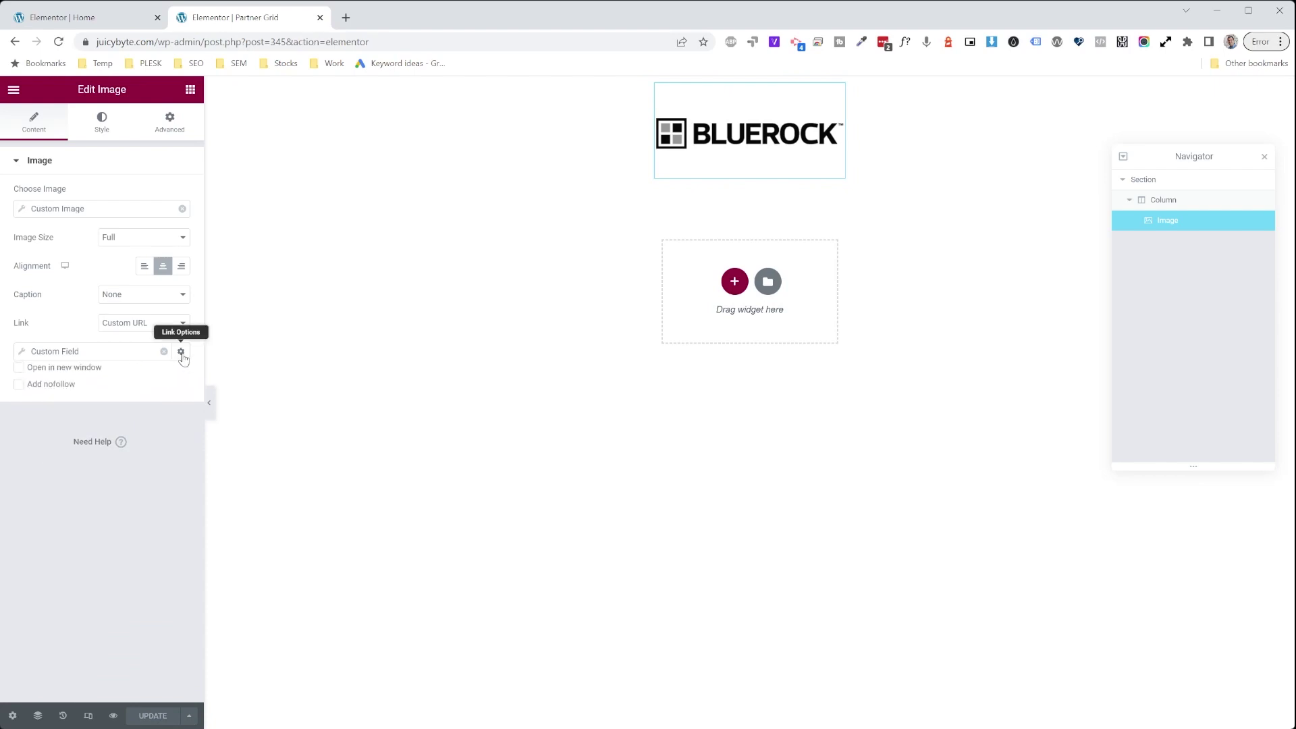
click(19, 373)
click(154, 716)
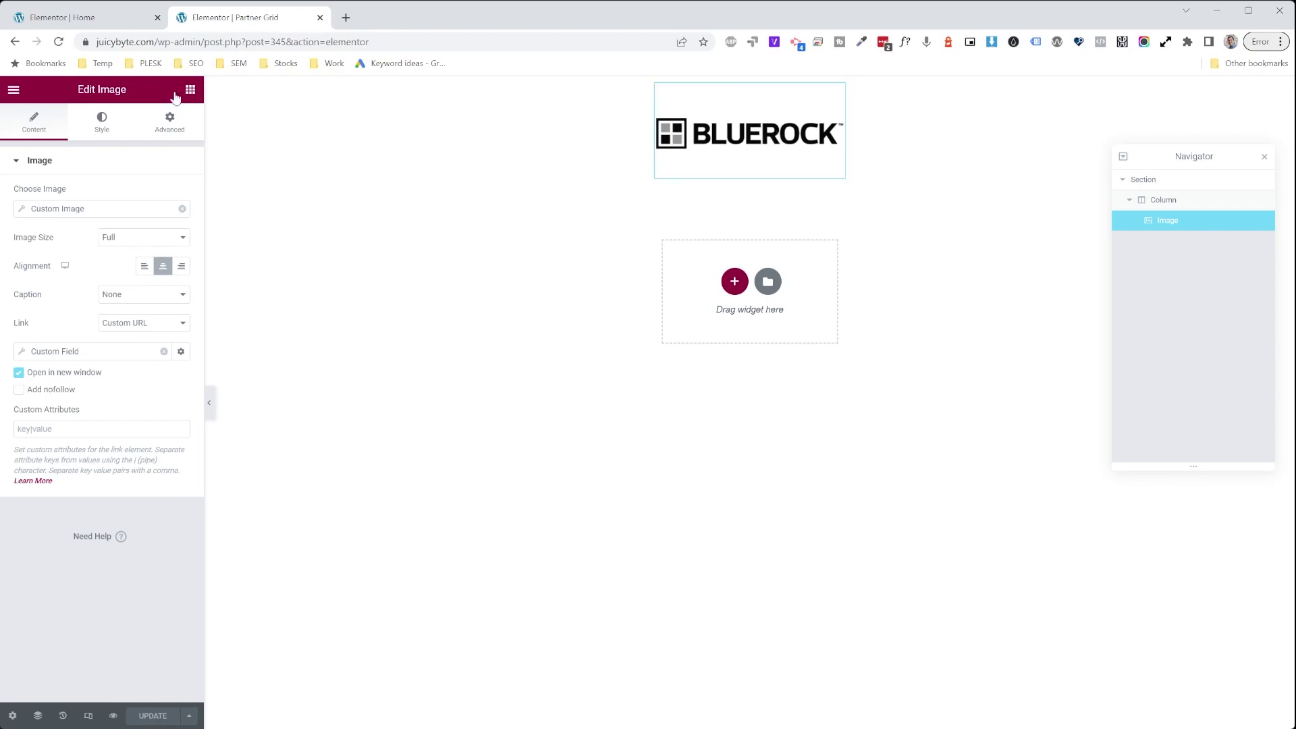
Step: Exit the Partner Grid template's Elementor editor and return to the Home page being edited in Elementor
click(13, 92)
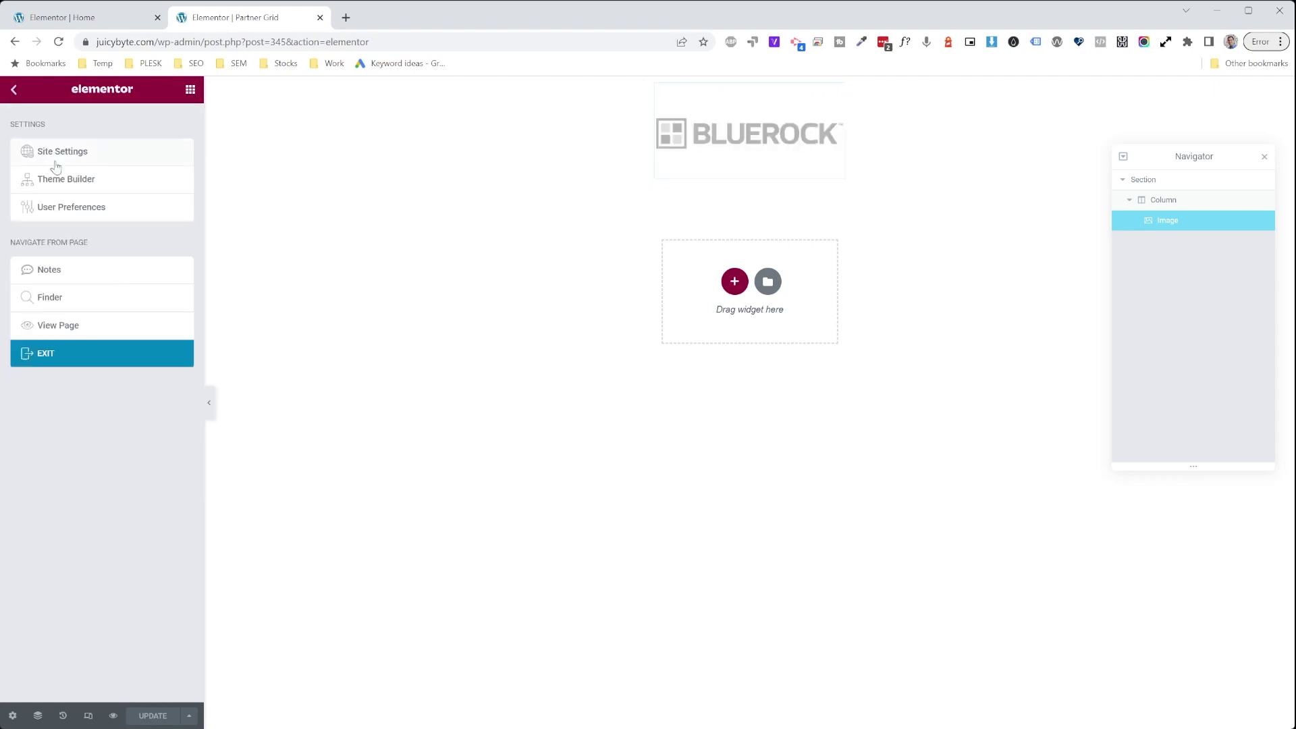
click(81, 356)
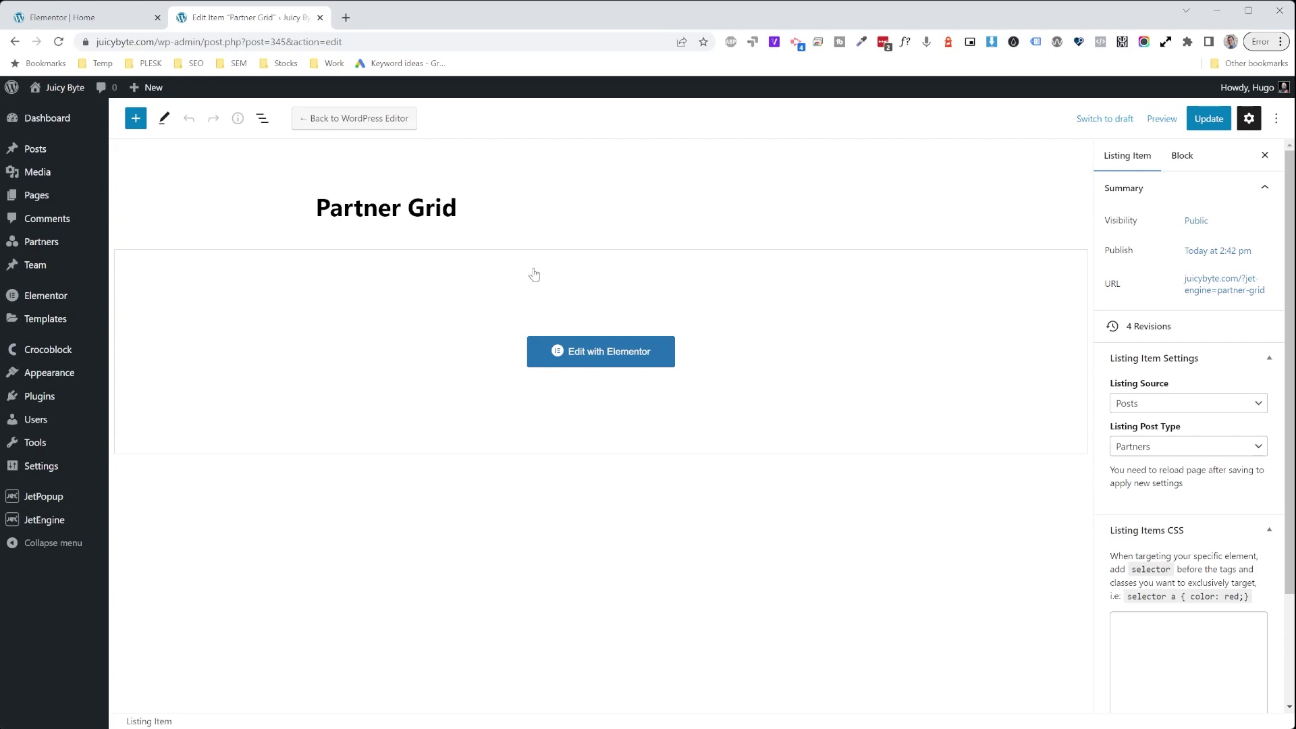
click(118, 20)
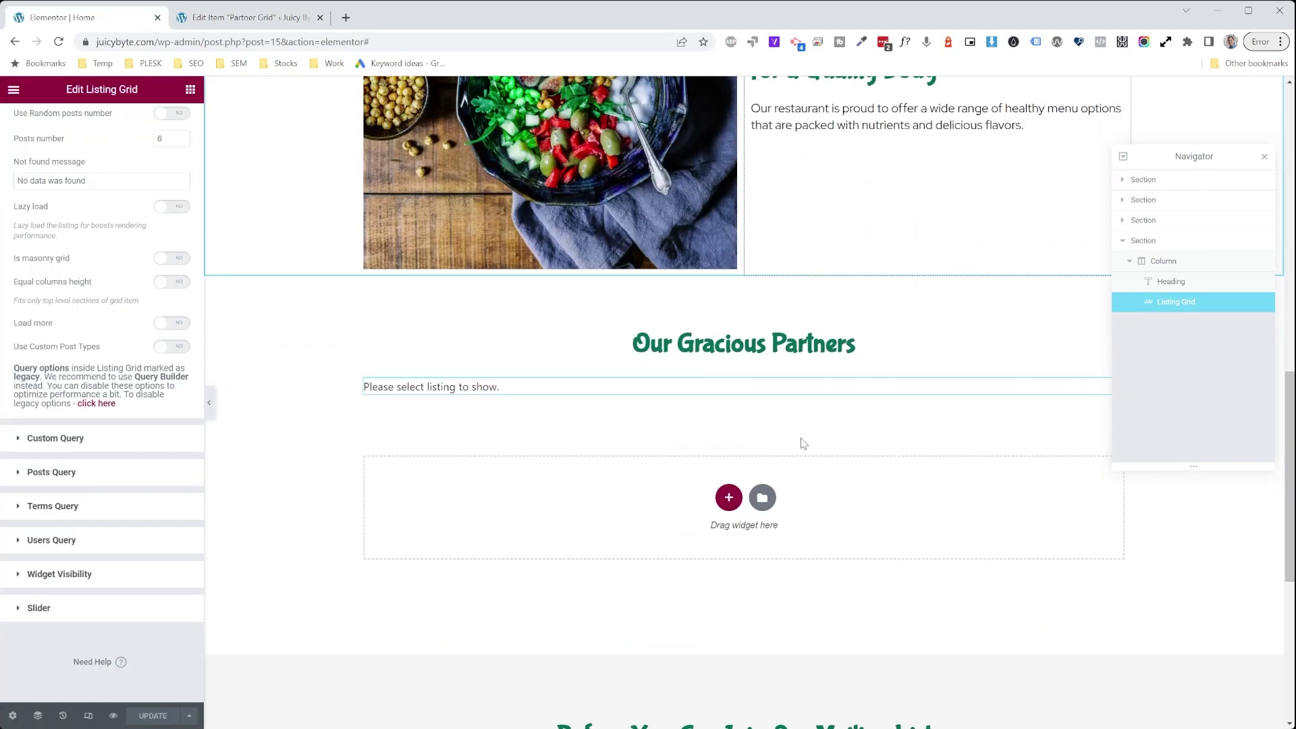
Step: Assign the Partner Grid listing to the Listing Grid under "Our Gracious Partners" and update the page
scroll(128, 216, up, 3)
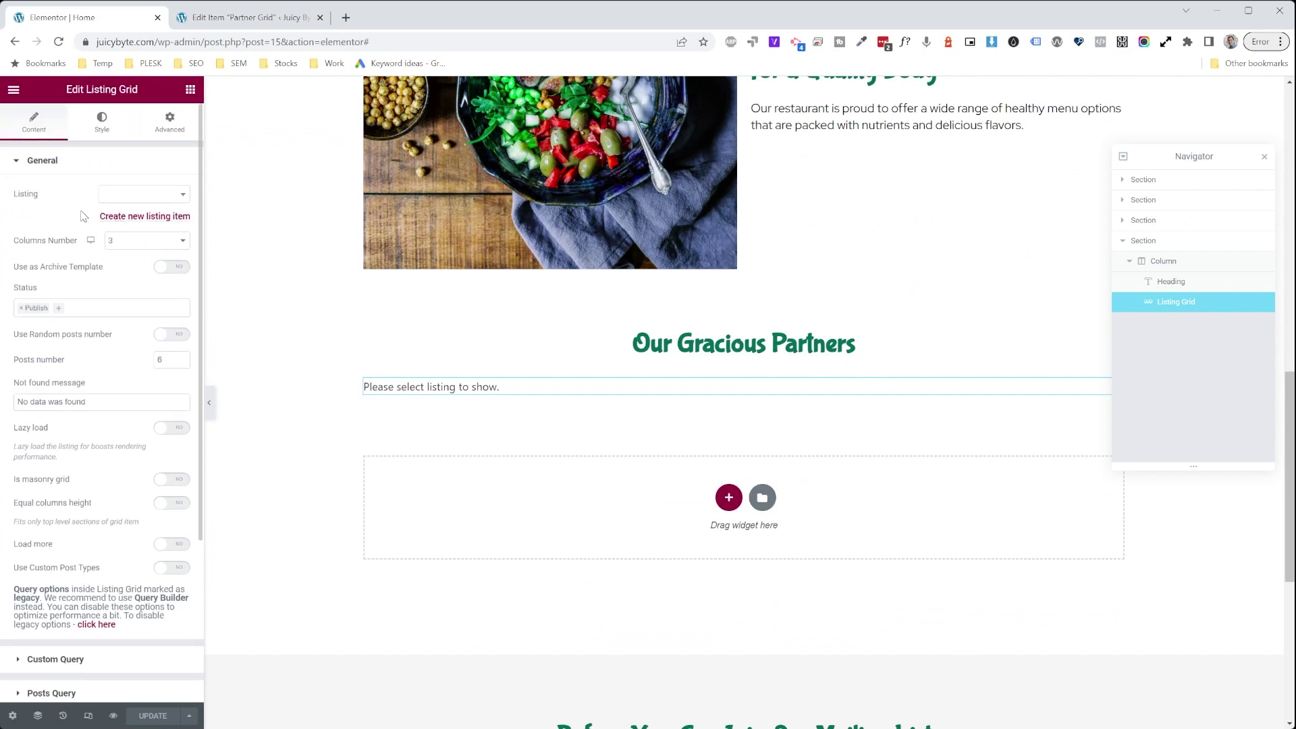
click(127, 202)
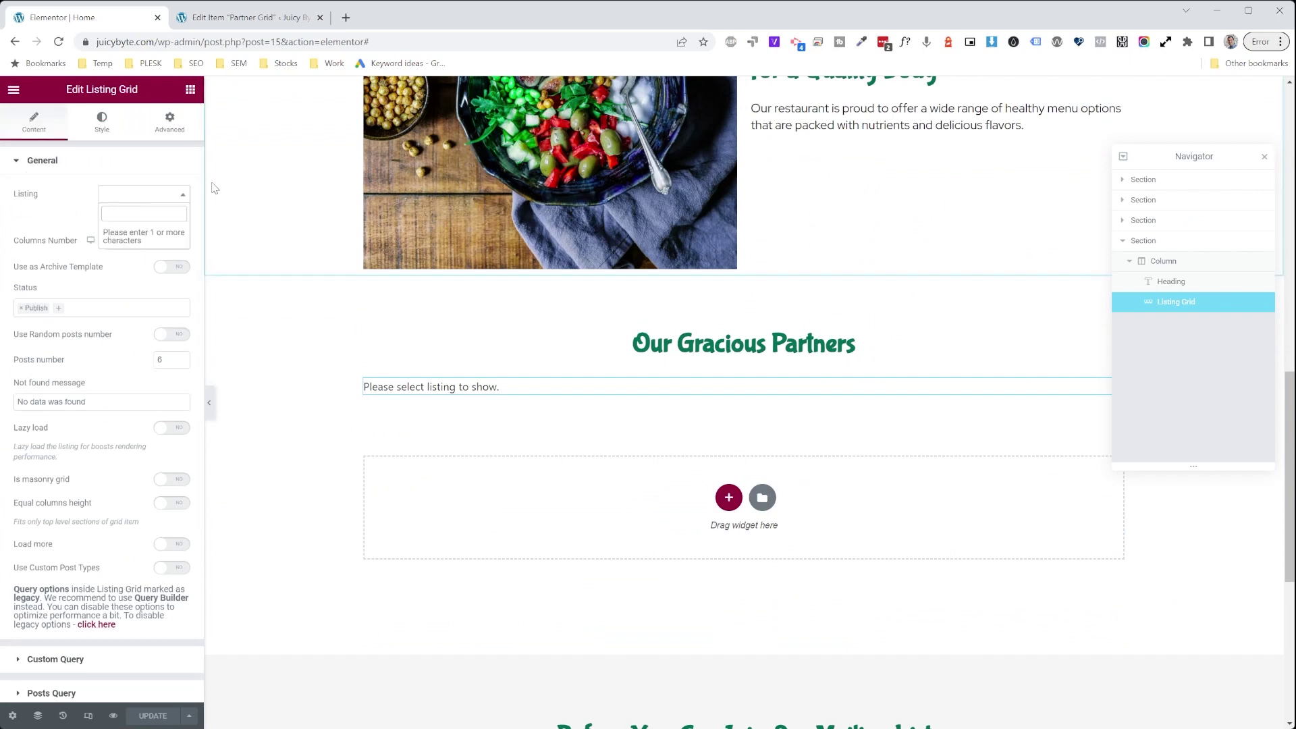
text(partner)
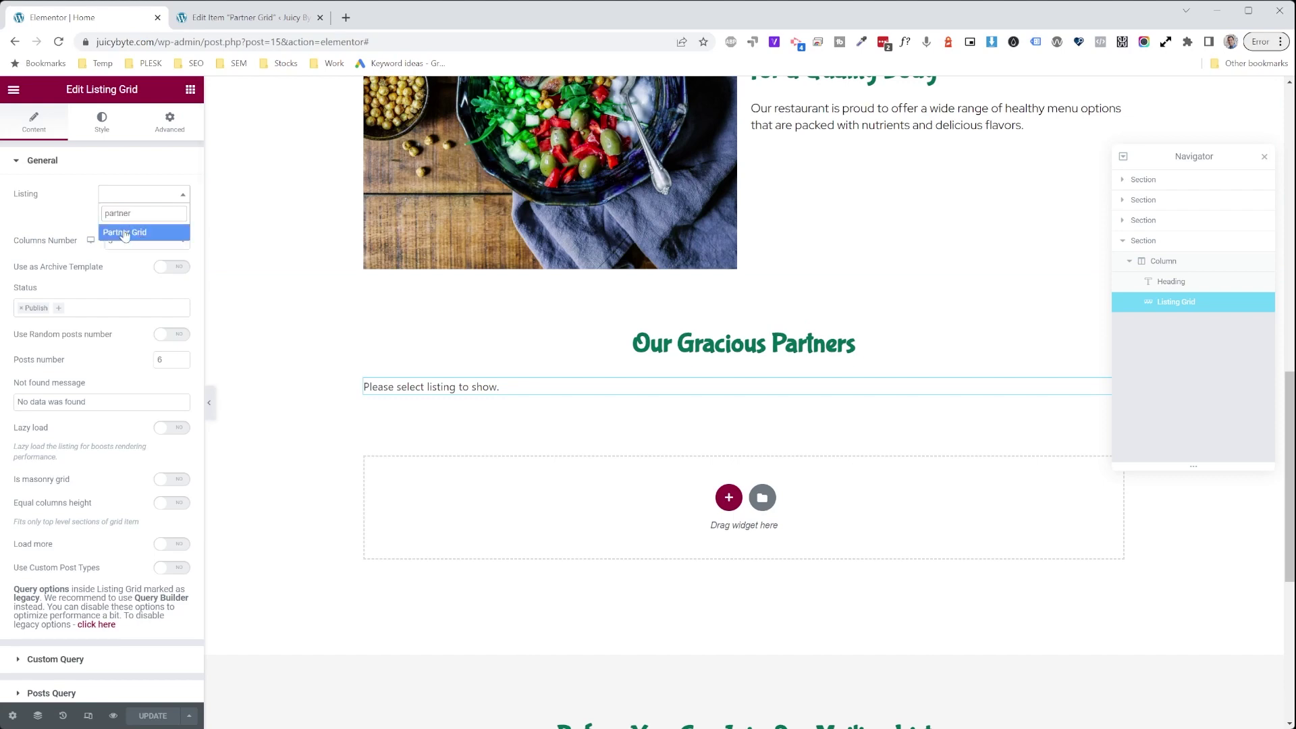
click(124, 233)
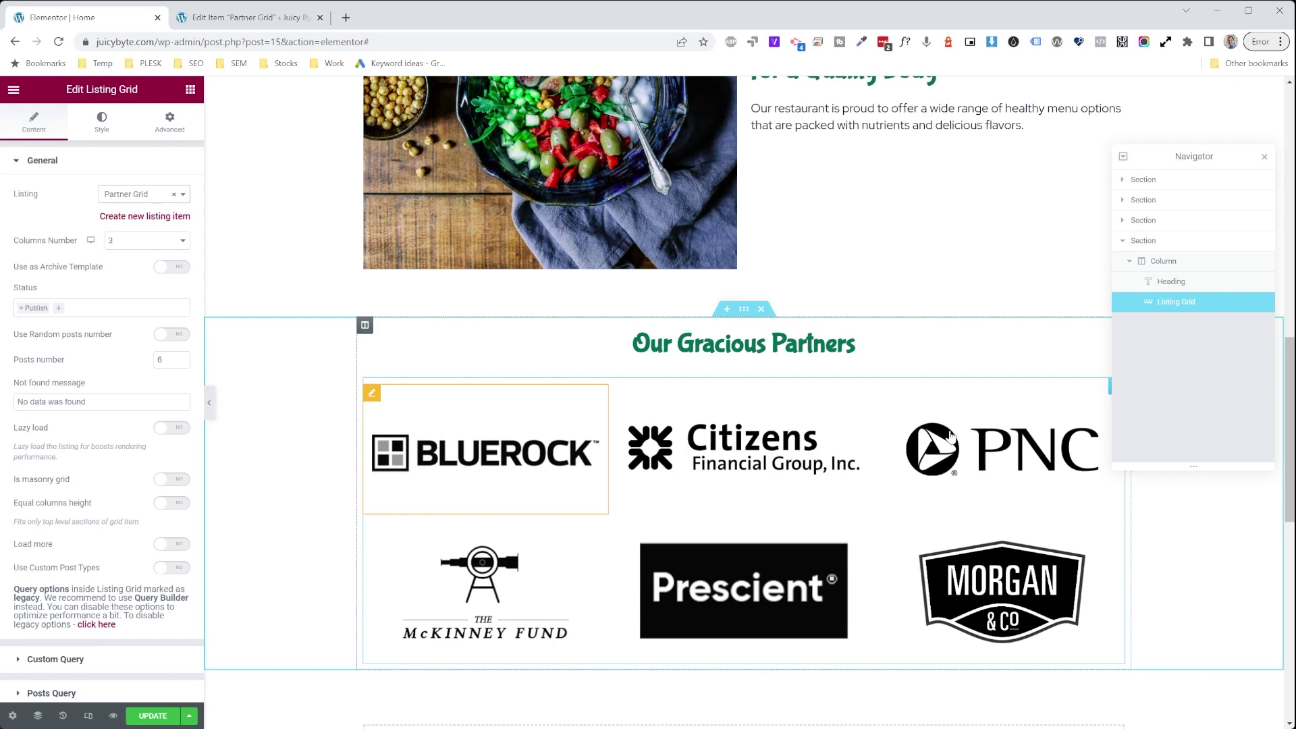
scroll(472, 446, down, 3)
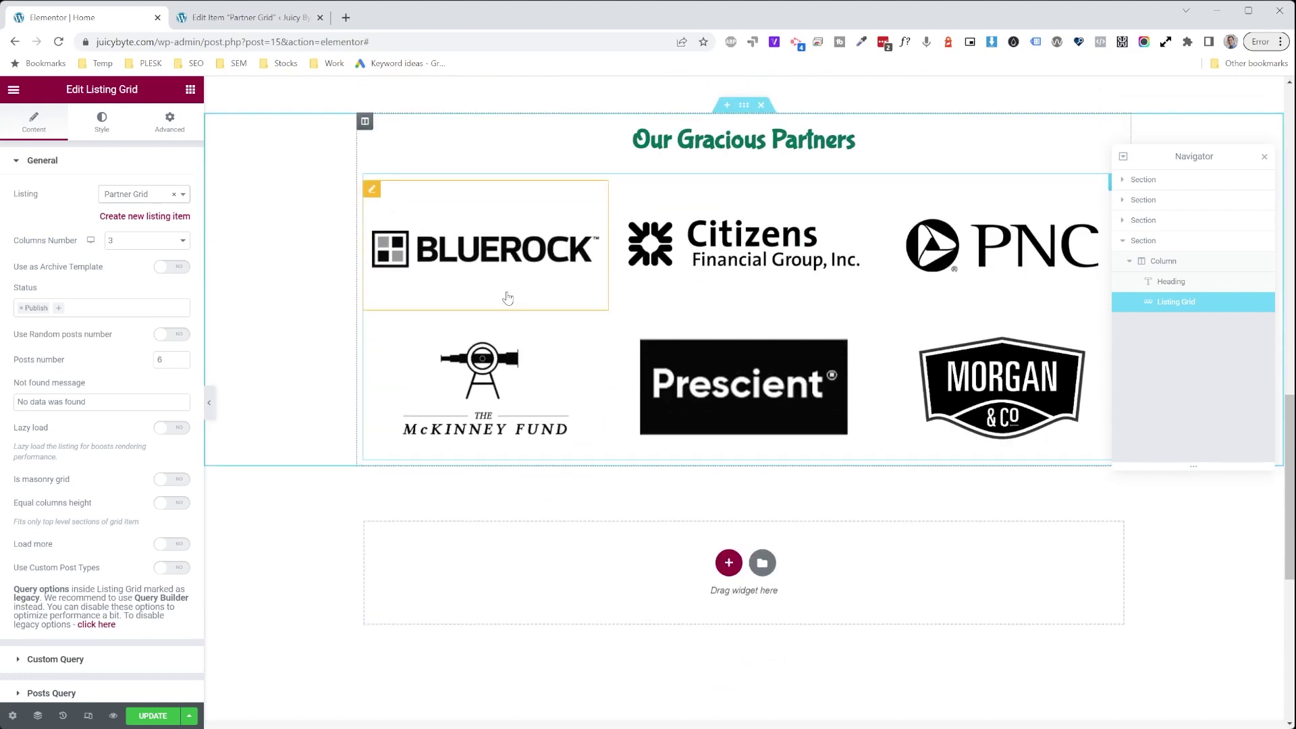
scroll(809, 333, up, 3)
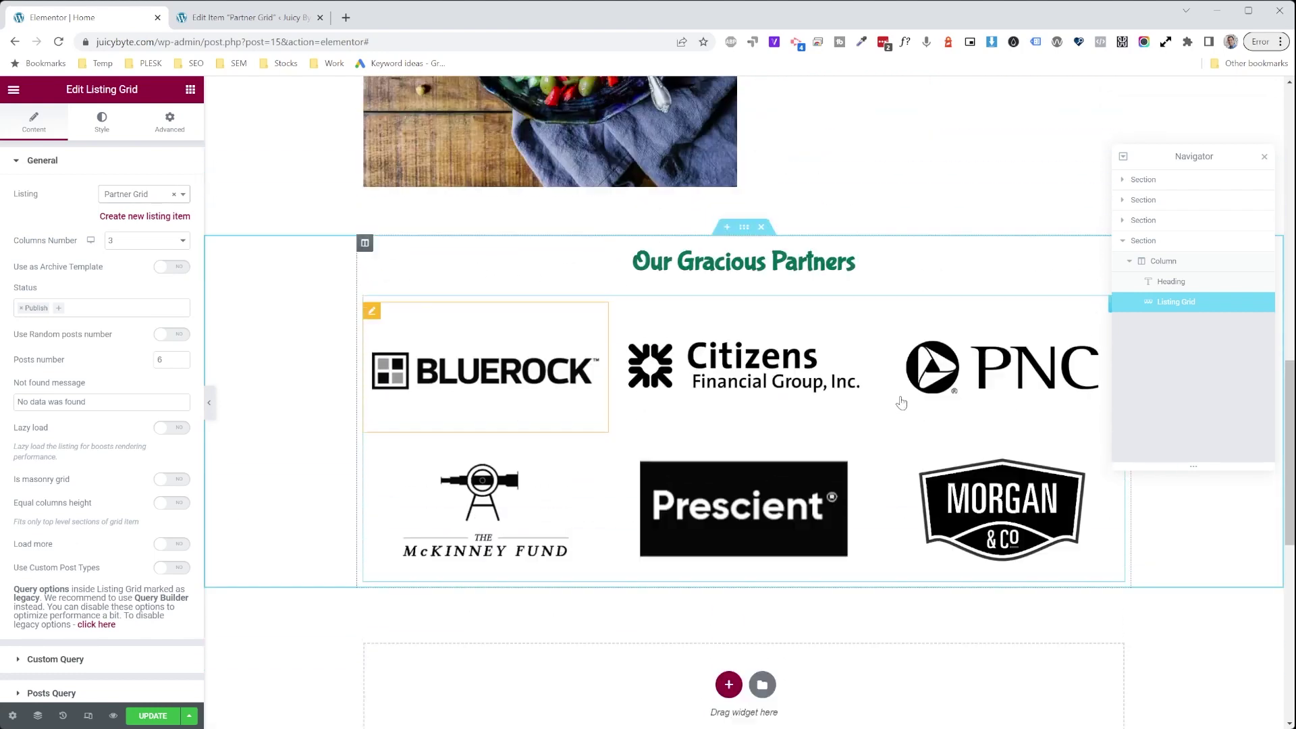
scroll(803, 378, down, 2)
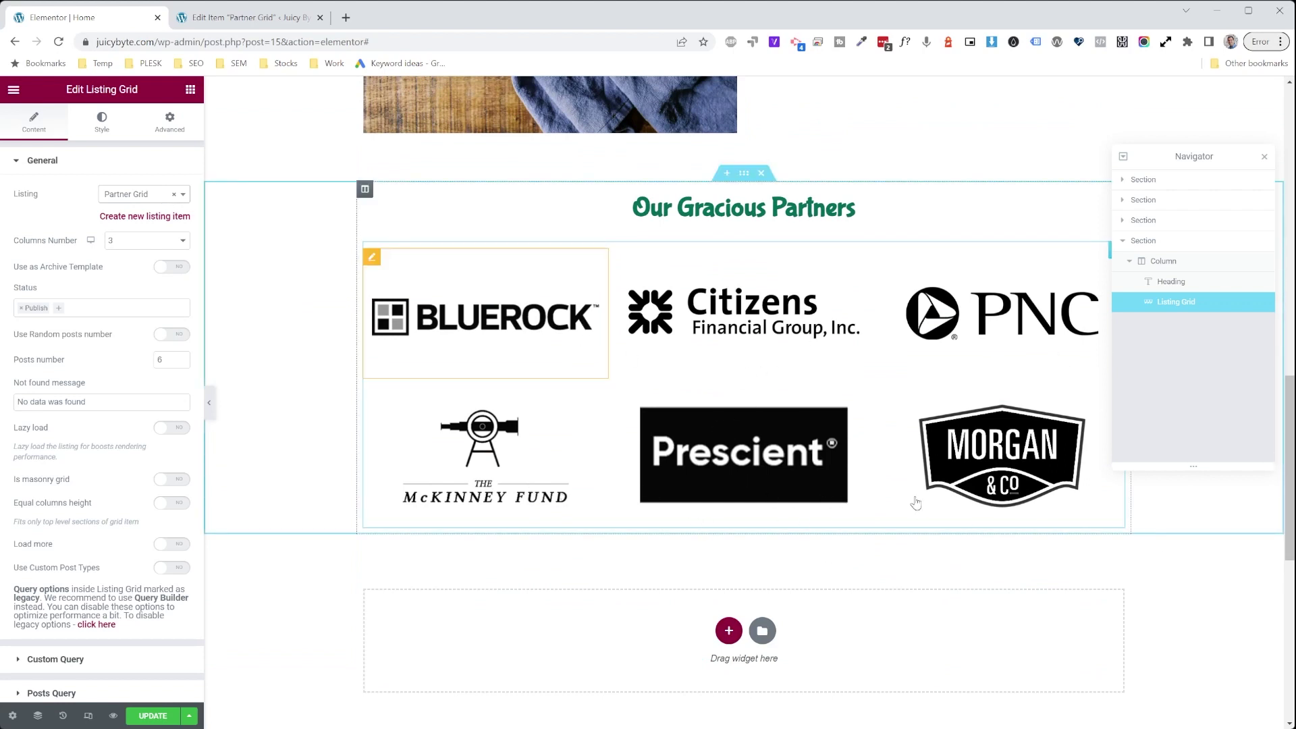
click(166, 720)
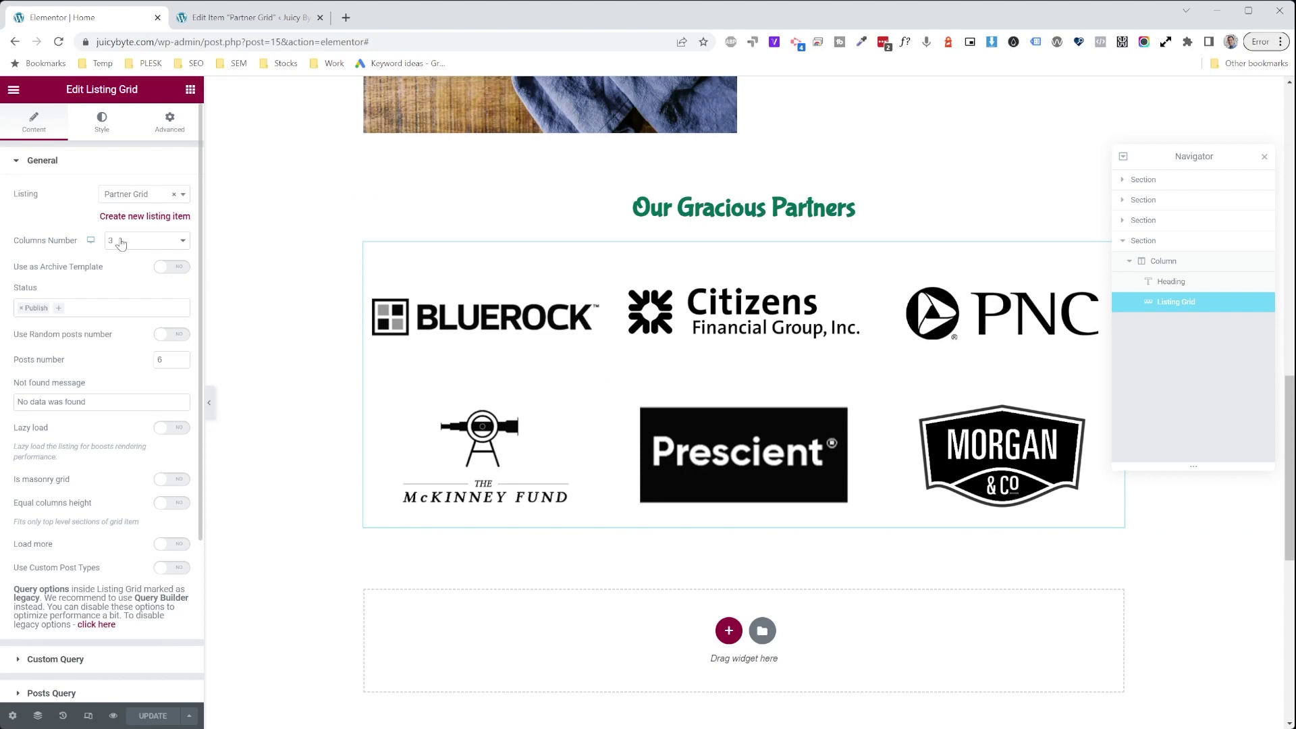
Step: Set the listing grid to 4 columns and 20 posts, and turn on equal columns height
key(Down)
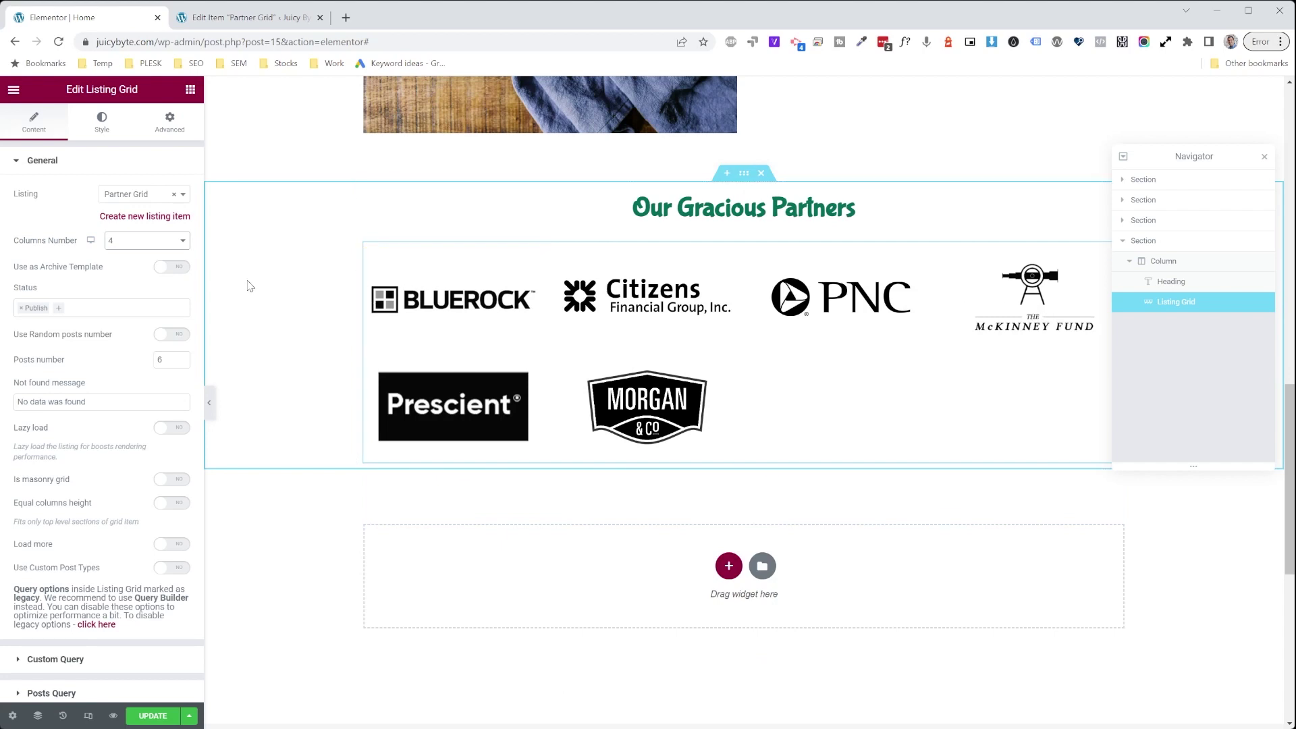
click(167, 362)
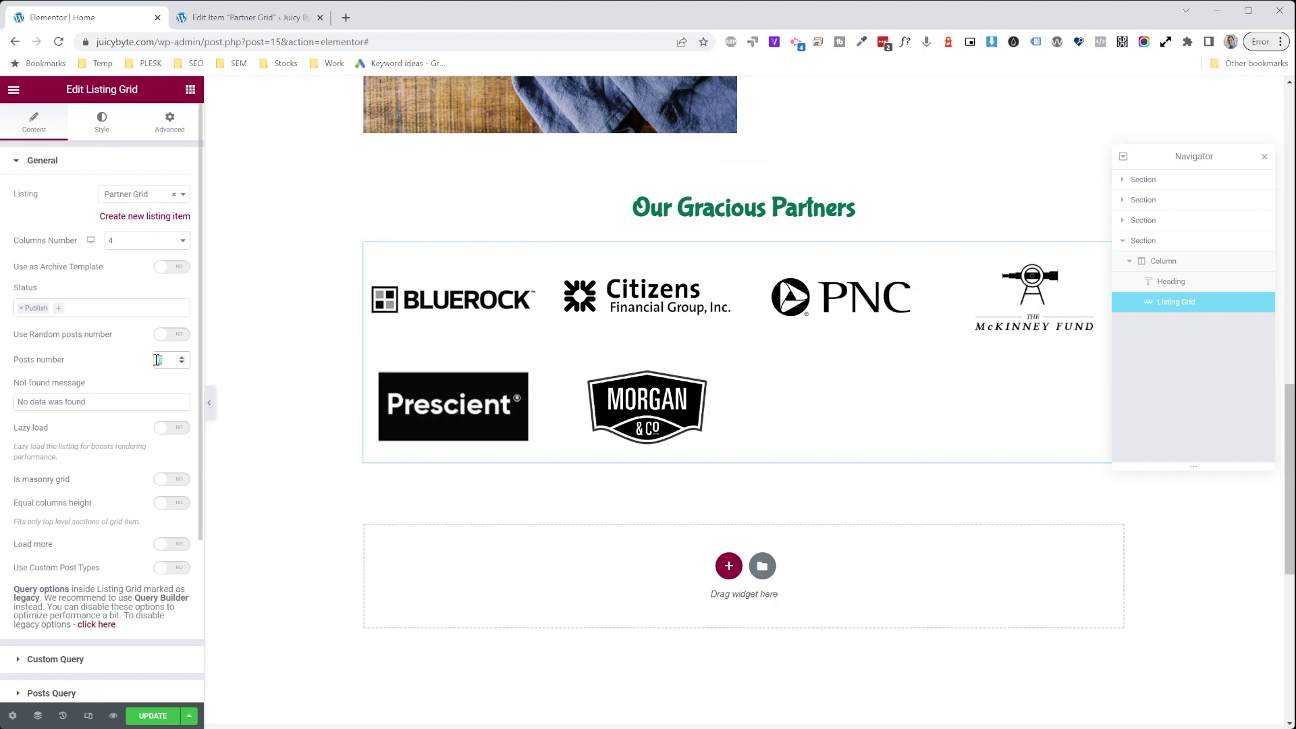
text(20)
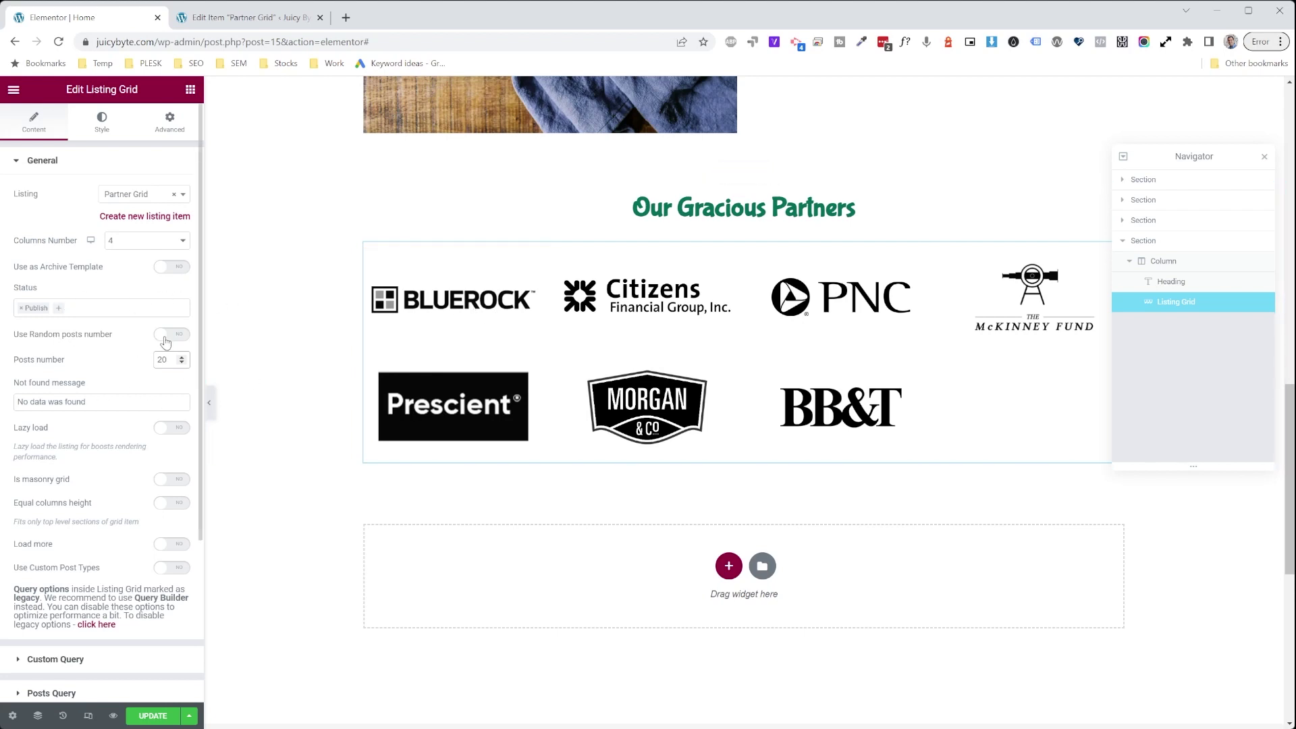
scroll(121, 445, down, 2)
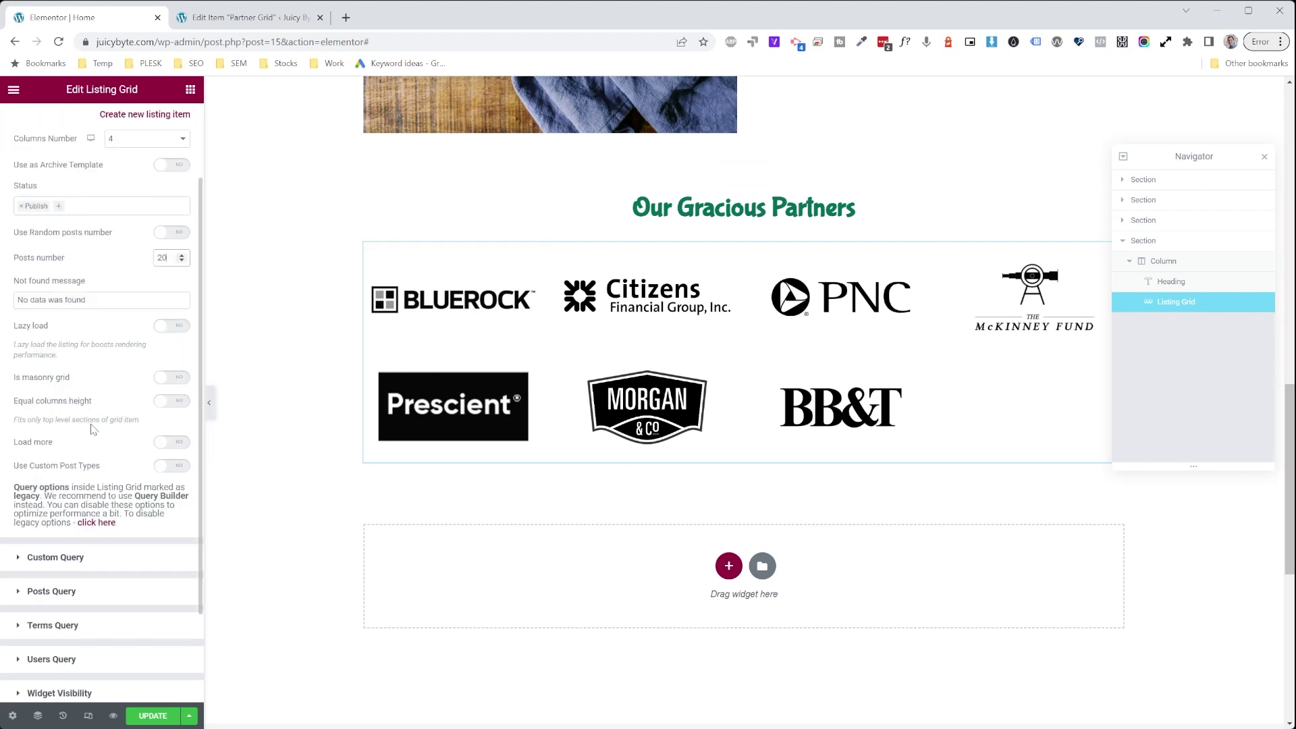
click(168, 404)
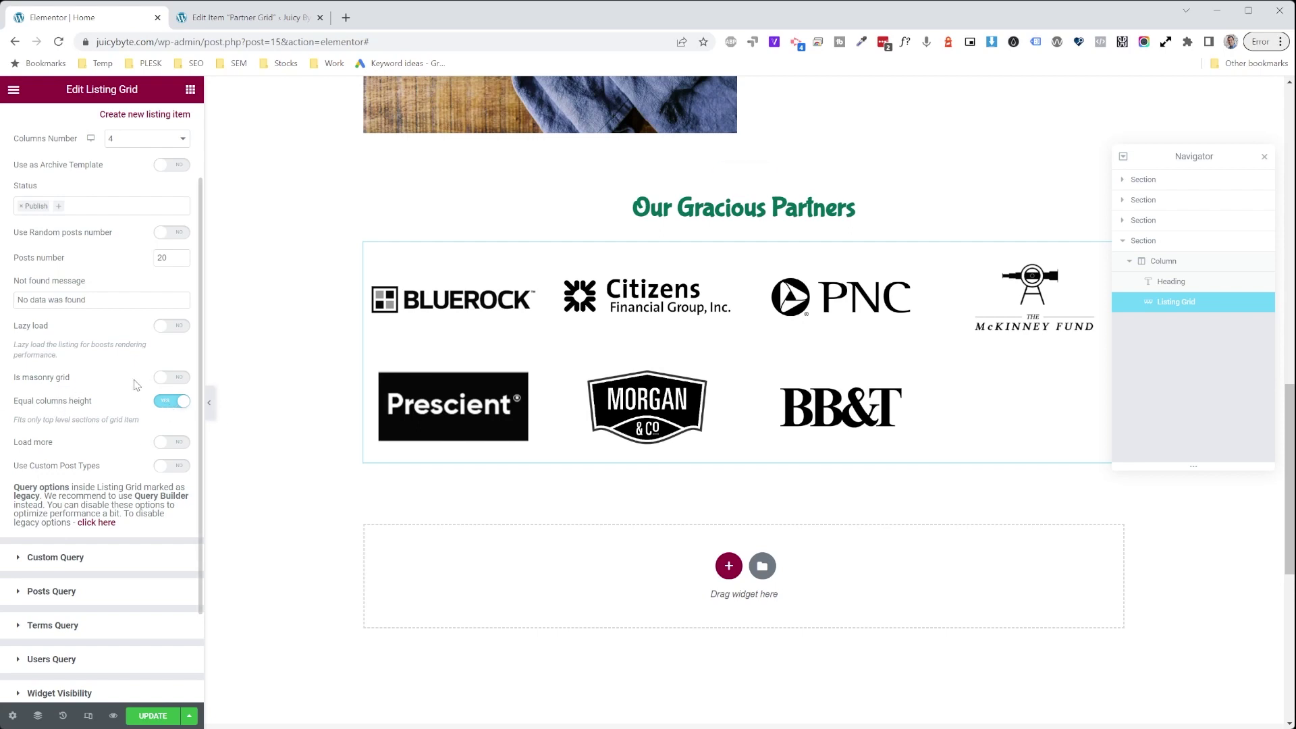
Step: Check the listing grid's Custom Query and Posts Query settings, and enable its slider
scroll(135, 383, down, 3)
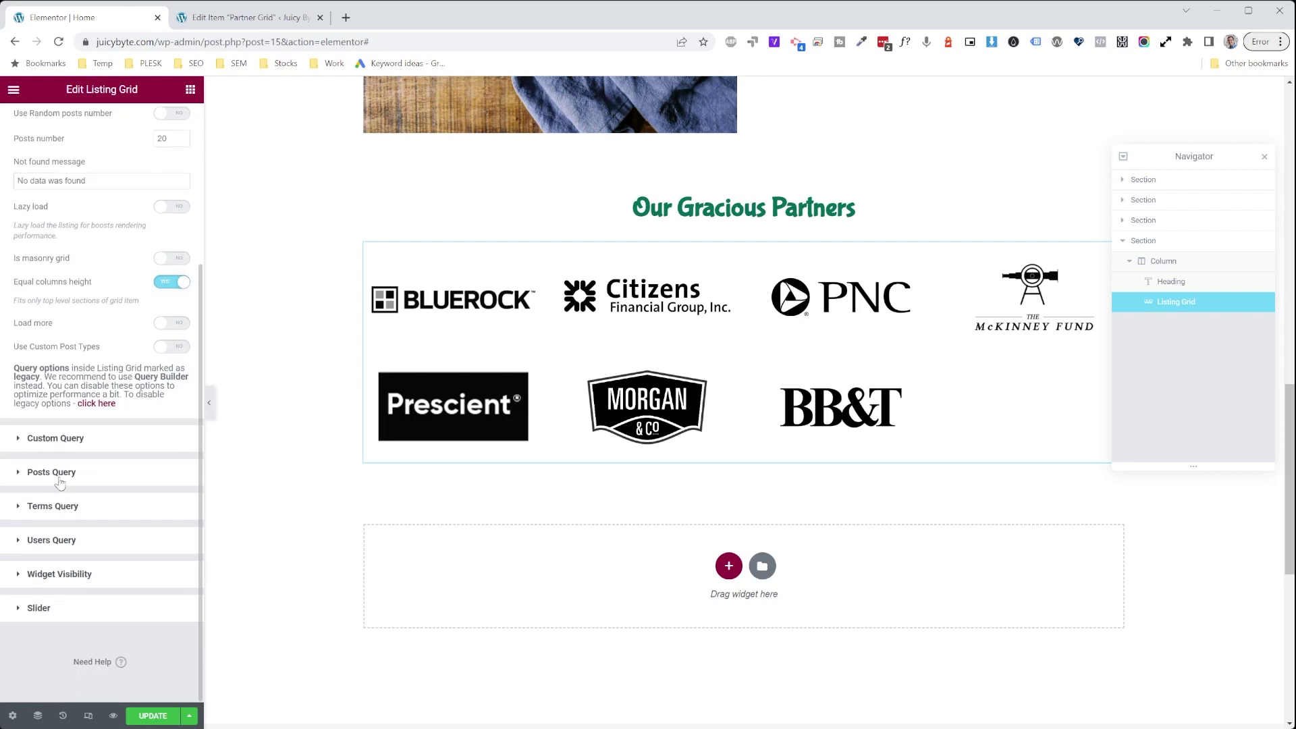
click(71, 445)
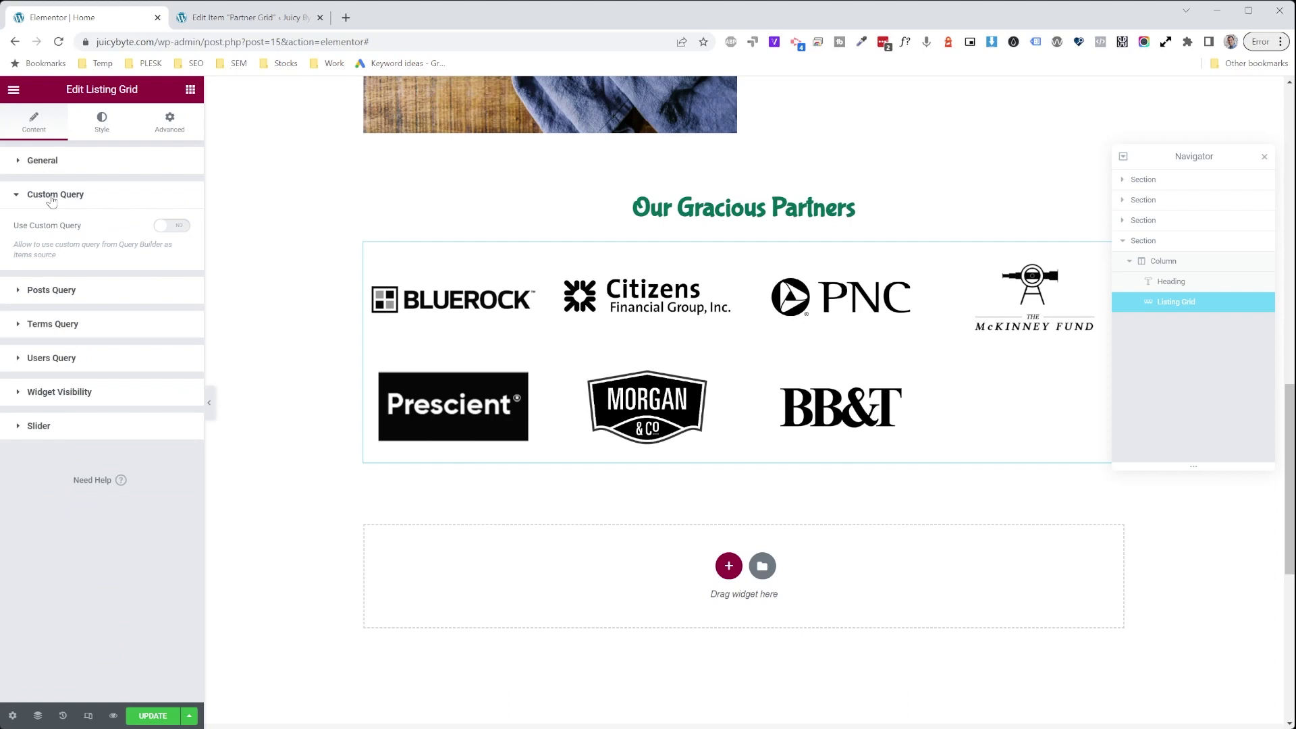
click(60, 294)
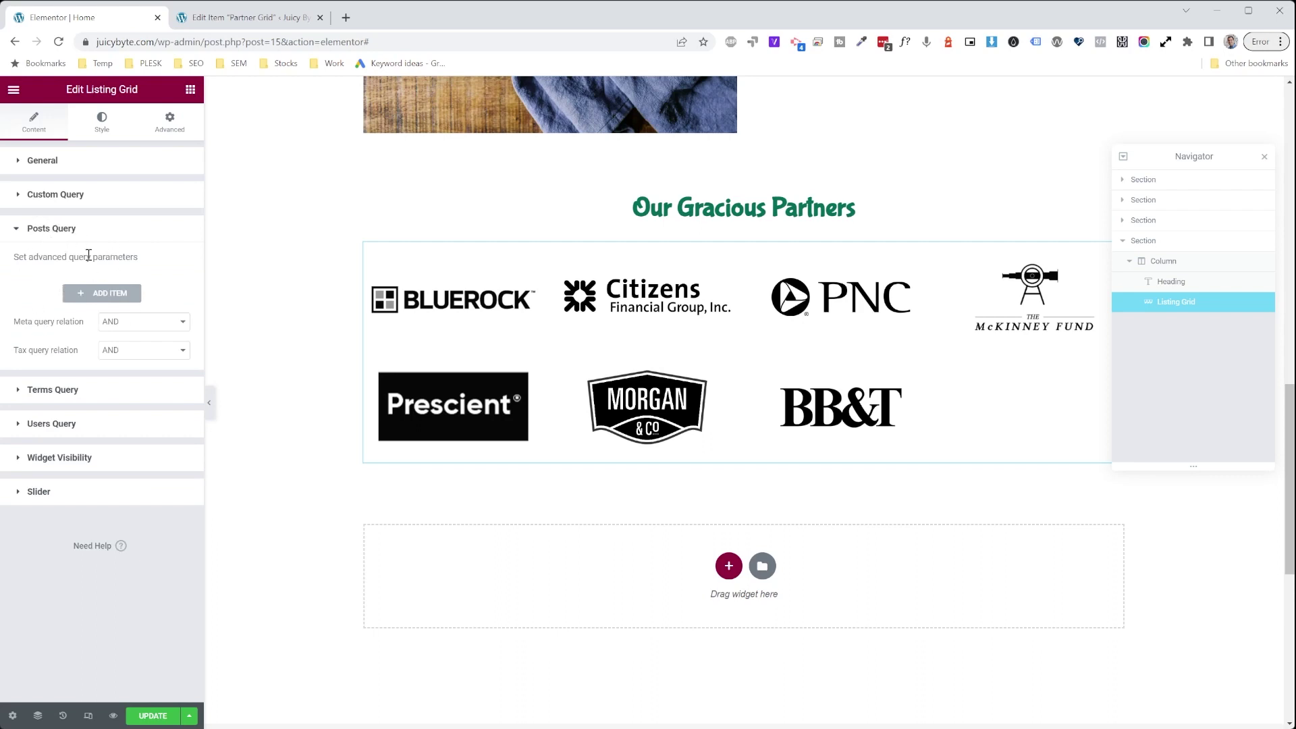
click(44, 231)
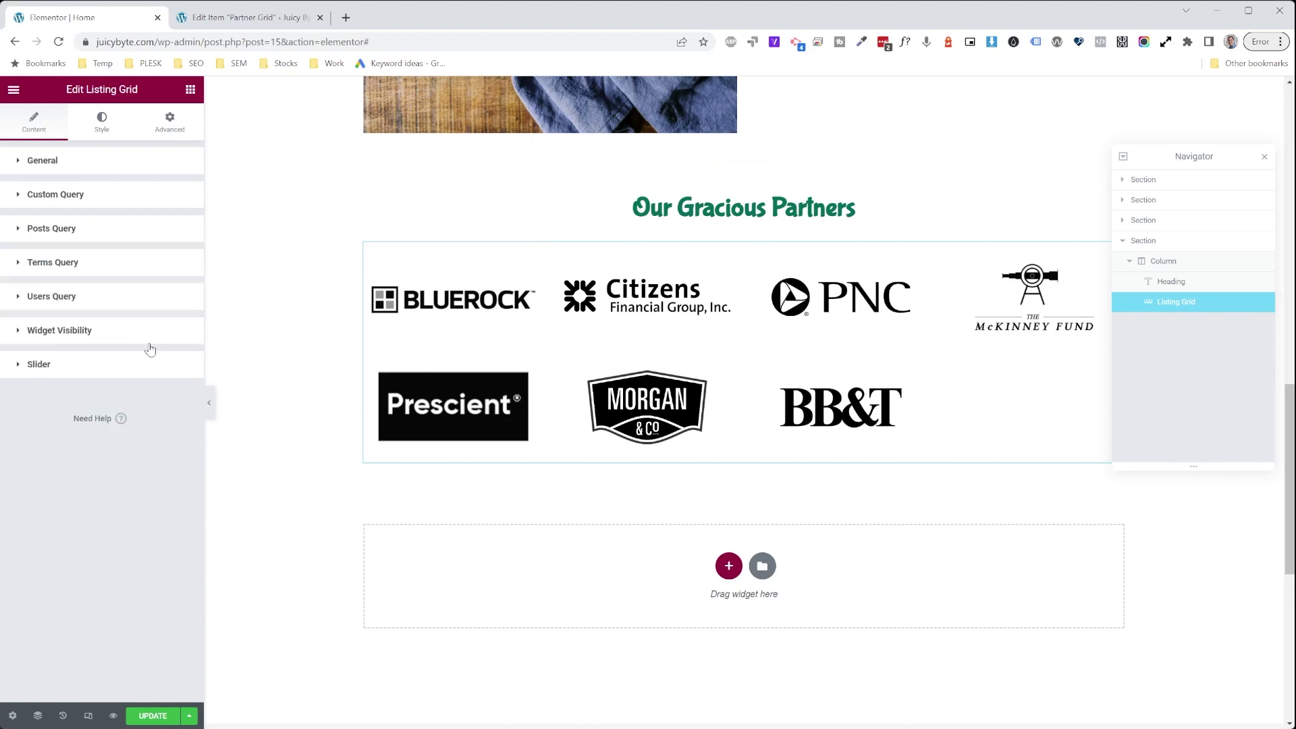
click(61, 366)
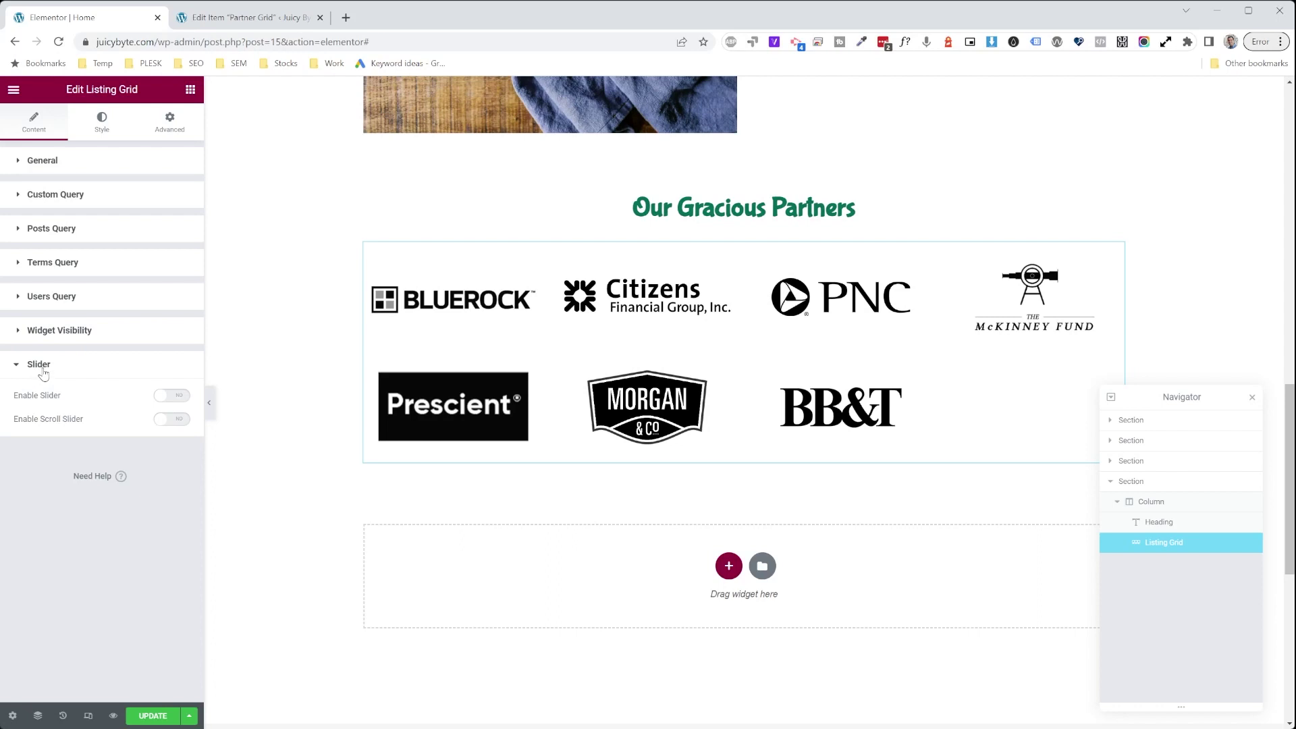
click(166, 398)
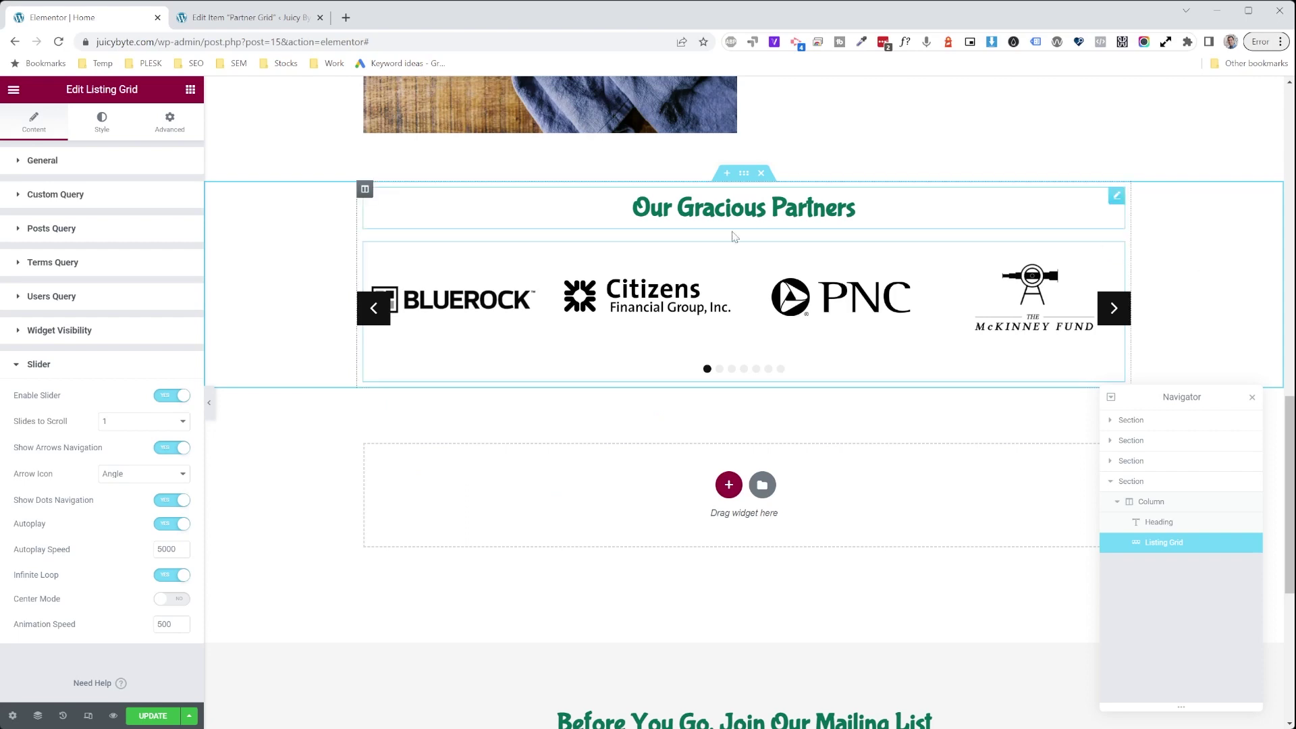
Step: Step through the partner logos in the listing grid's slider to test its one-slide scrolling
click(1112, 320)
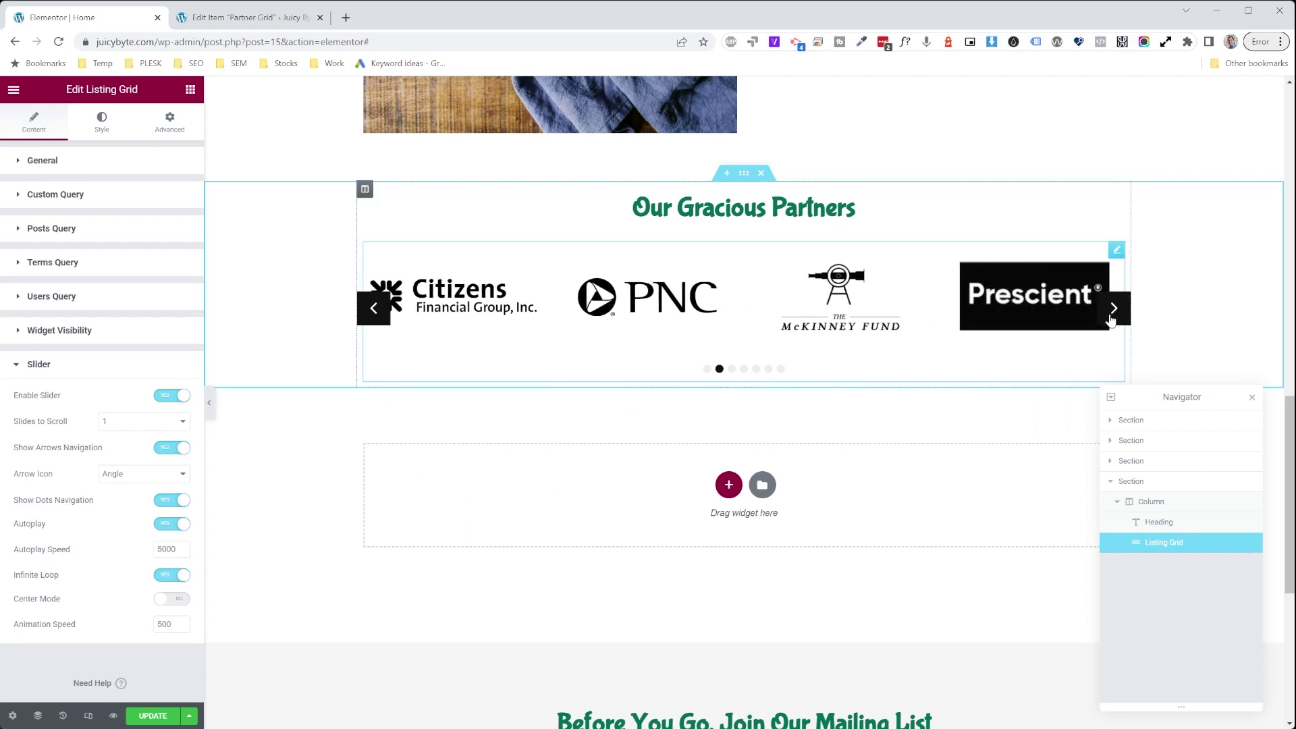
click(1112, 320)
click(1111, 320)
click(1112, 320)
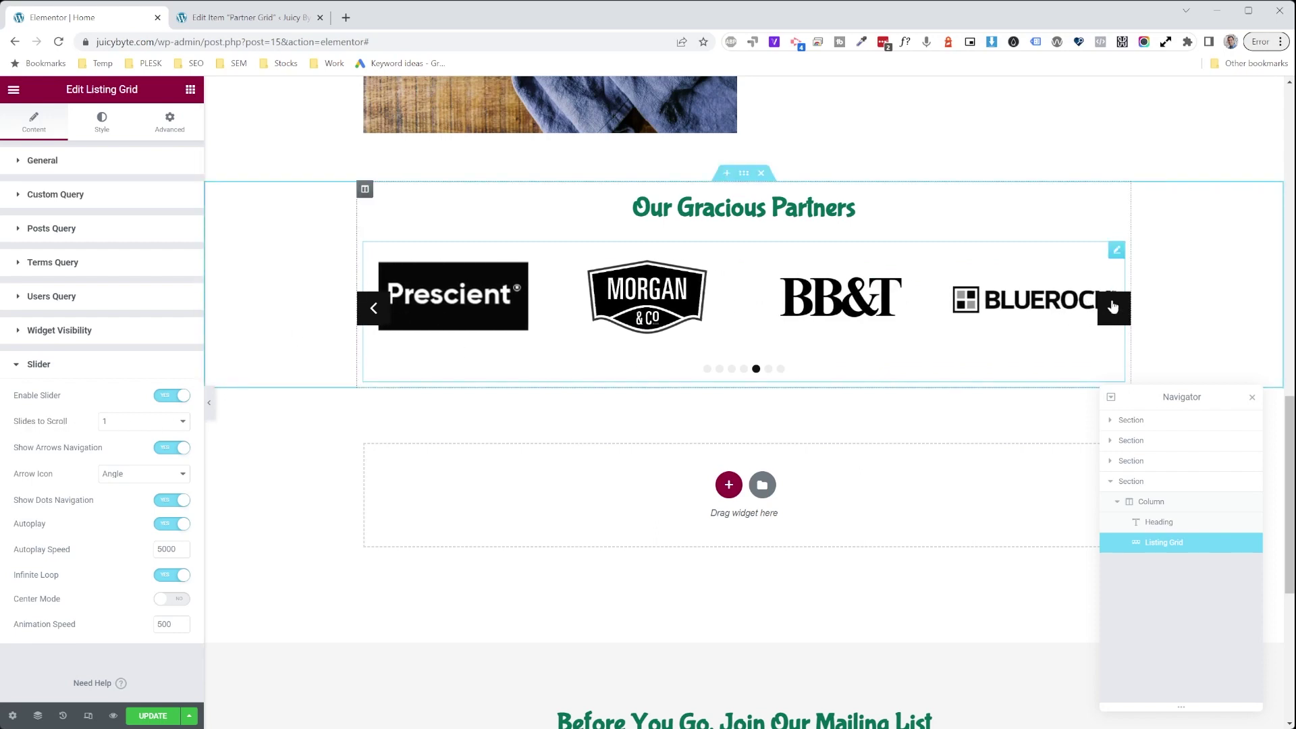
click(1115, 319)
click(1115, 319)
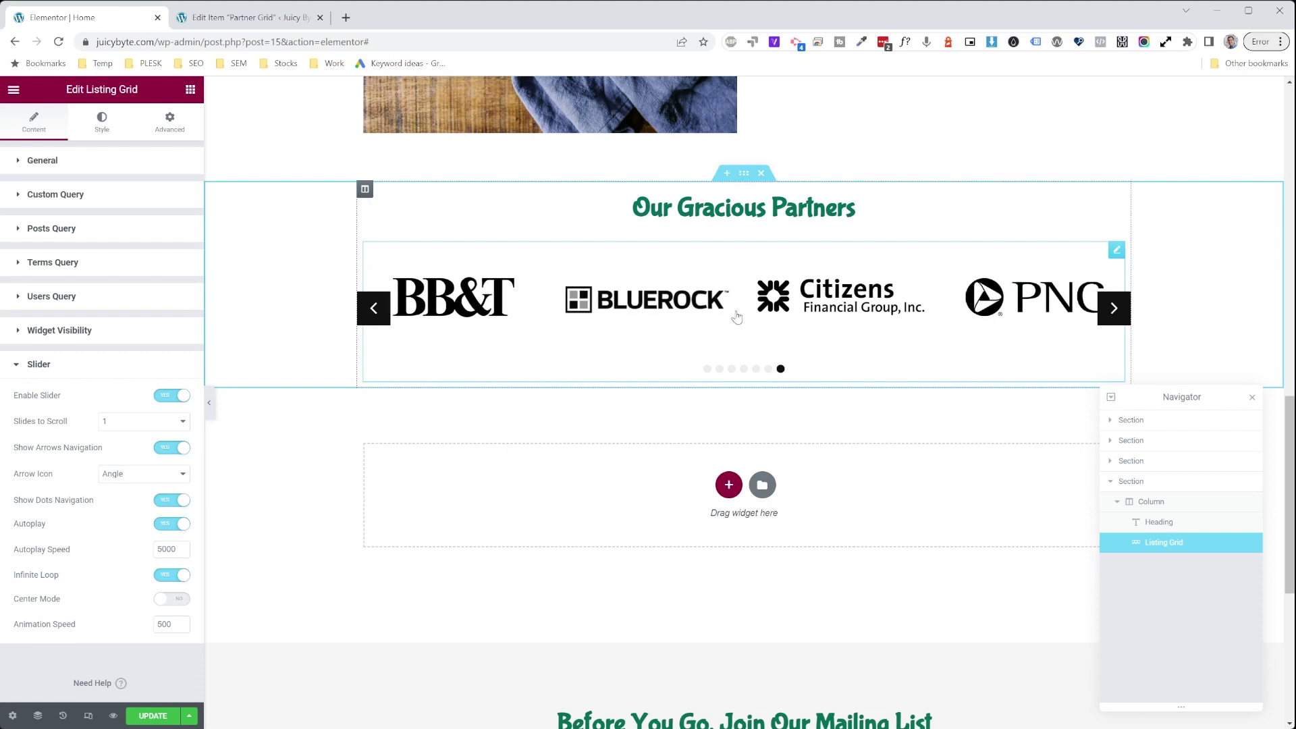
Step: Set the partner slider to scroll 3 slides at a time and turn off its arrows navigation
click(118, 461)
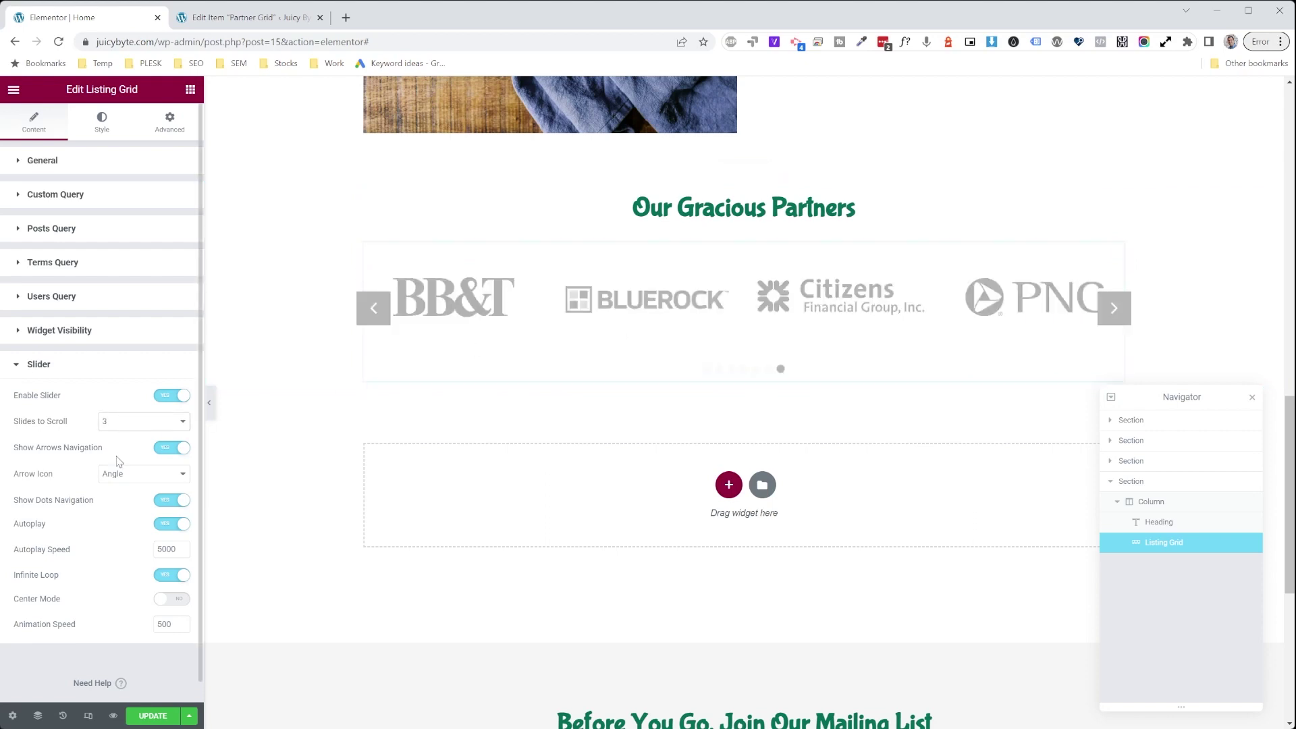
click(1107, 315)
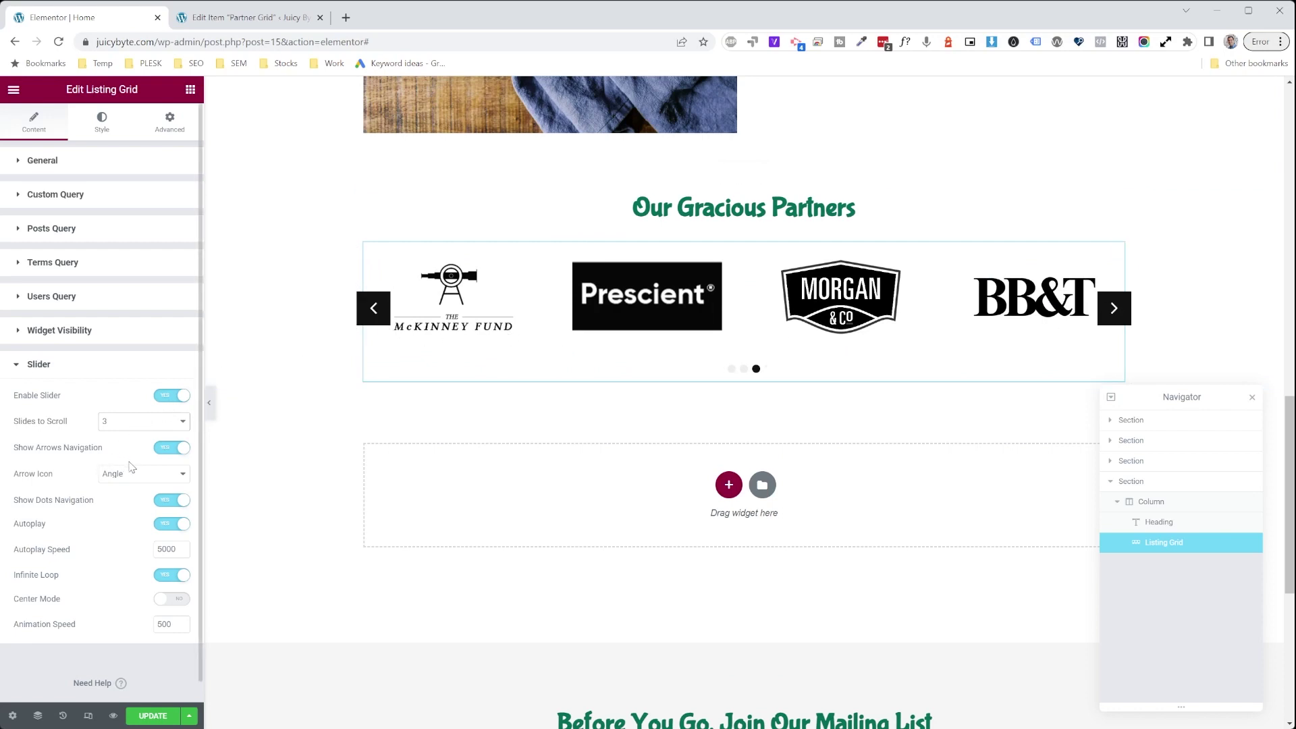
click(174, 451)
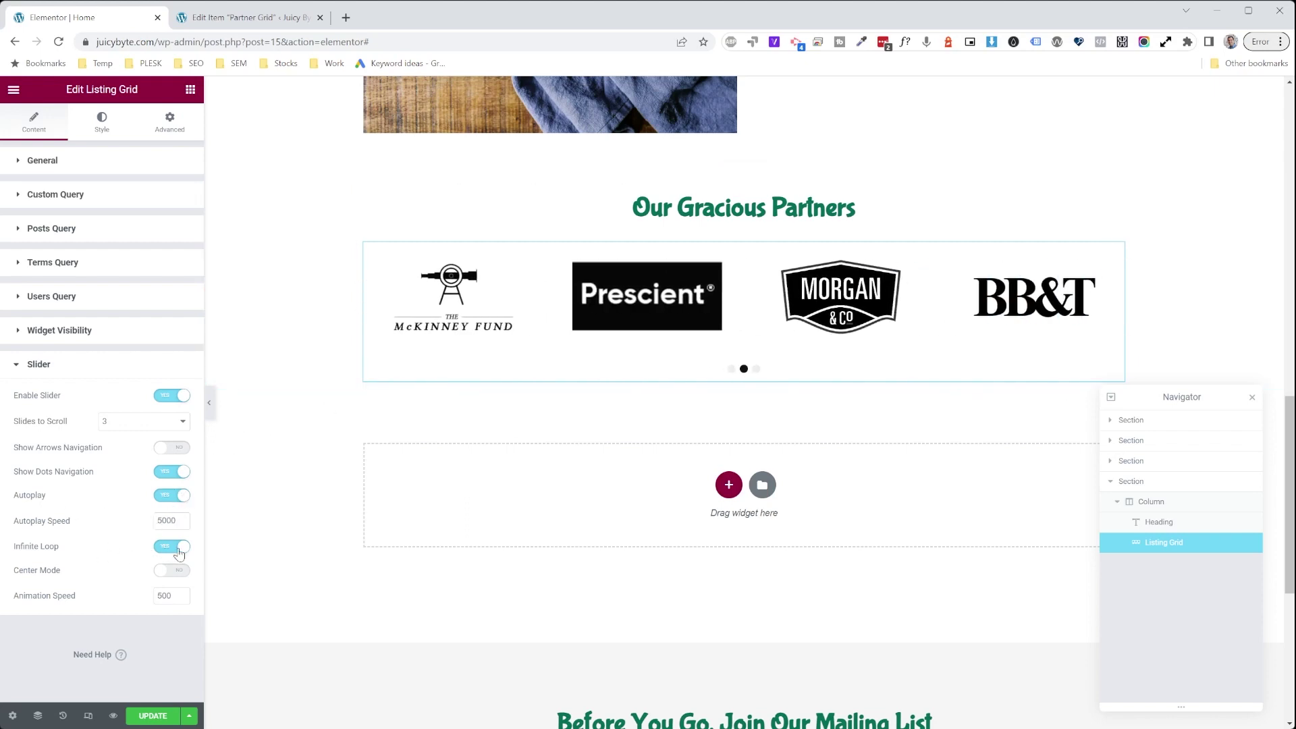
Step: Try Center Mode on the partner slider, turn it back off, and update the page
click(169, 574)
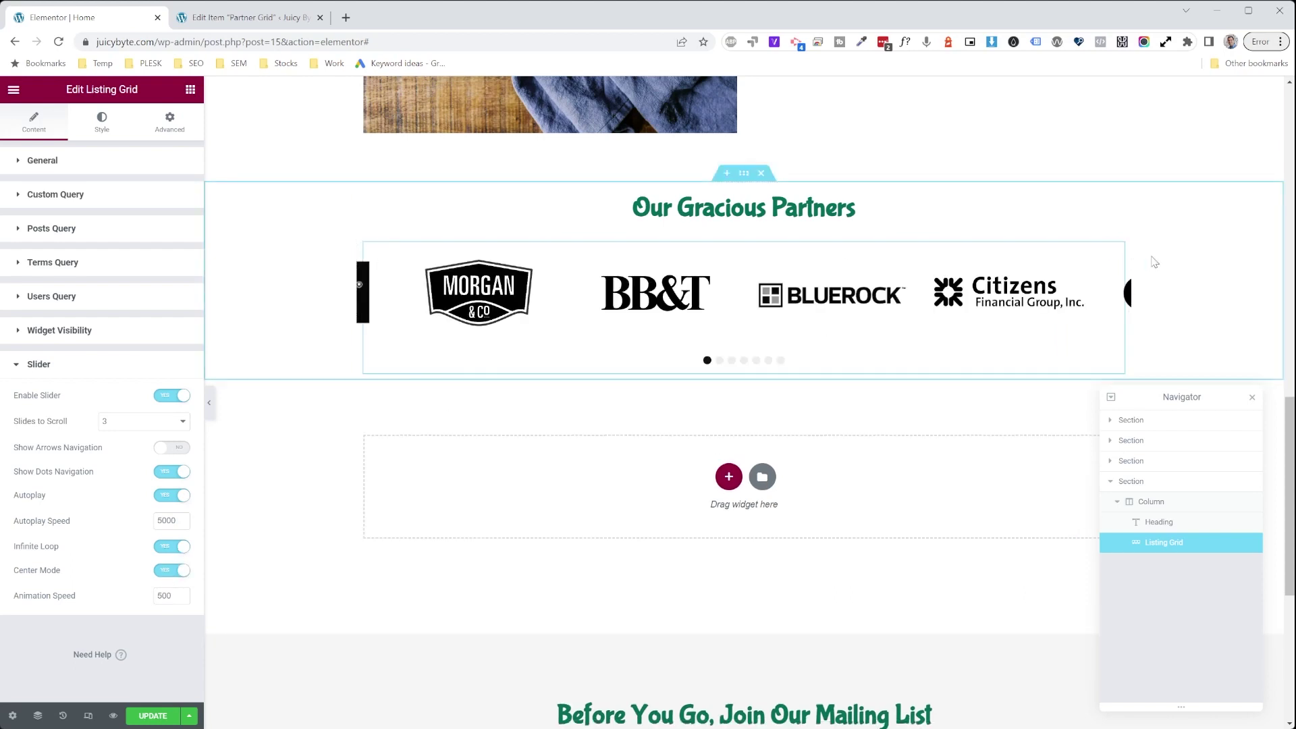
click(183, 572)
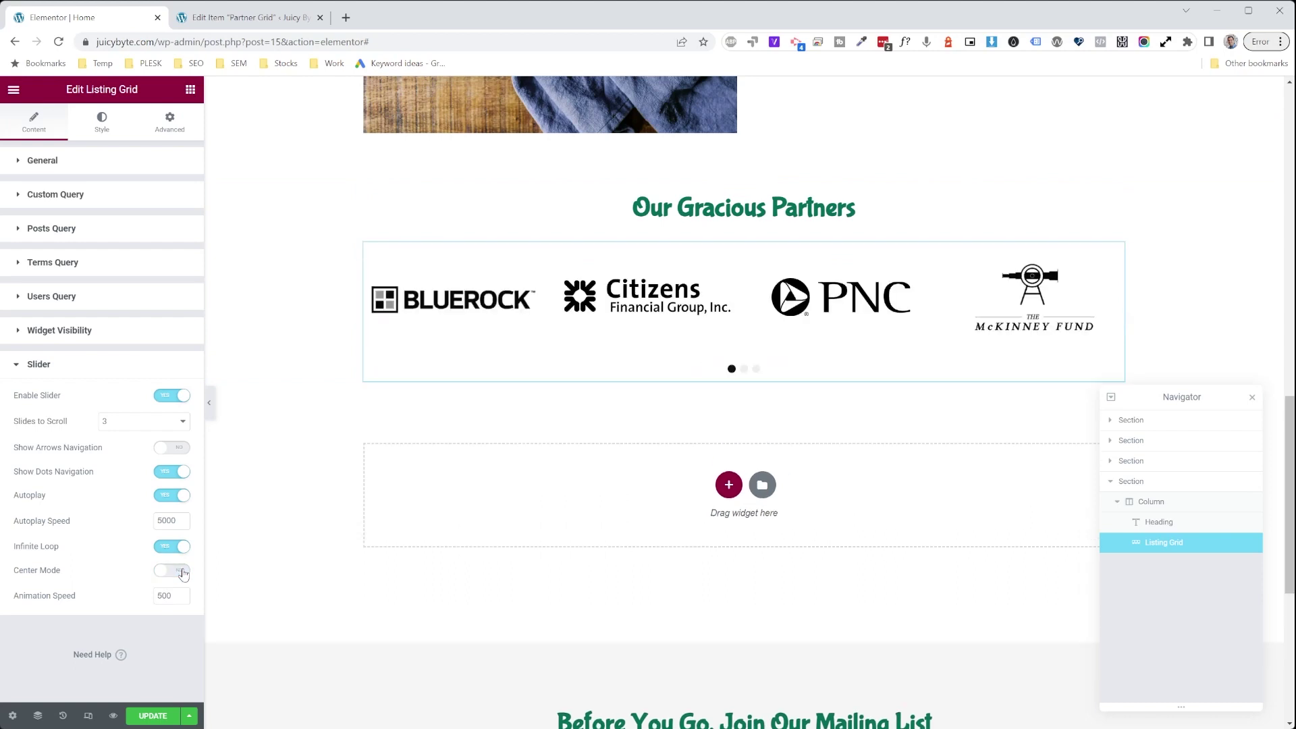
click(153, 717)
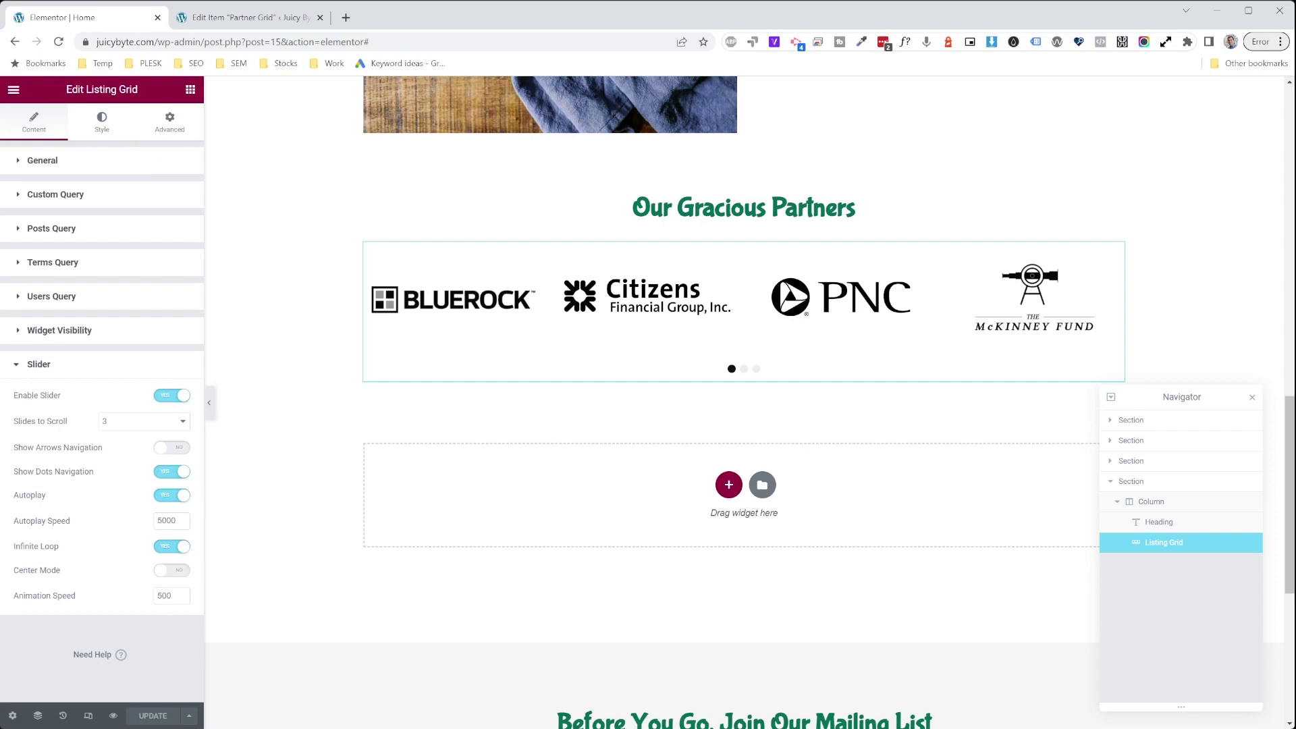
Step: View the live home page and page through the "Our Gracious Partners" slider using its dots
click(14, 89)
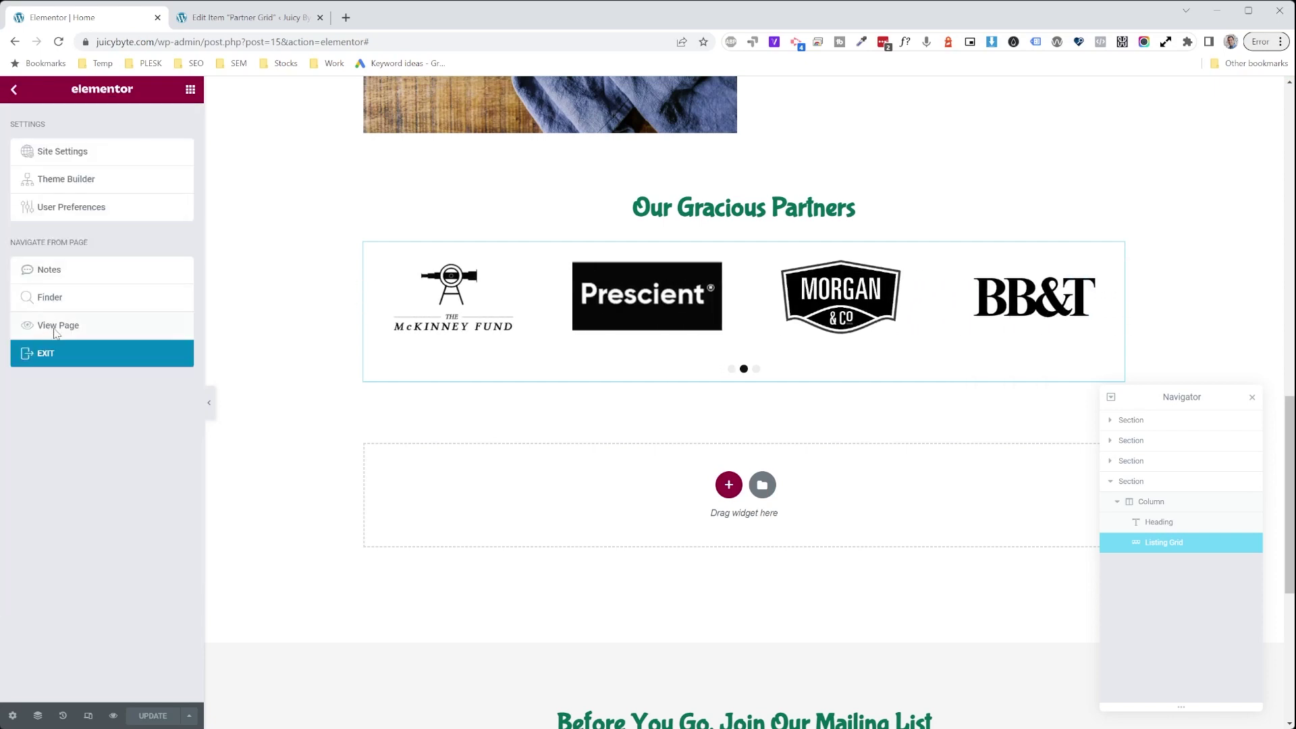
click(128, 326)
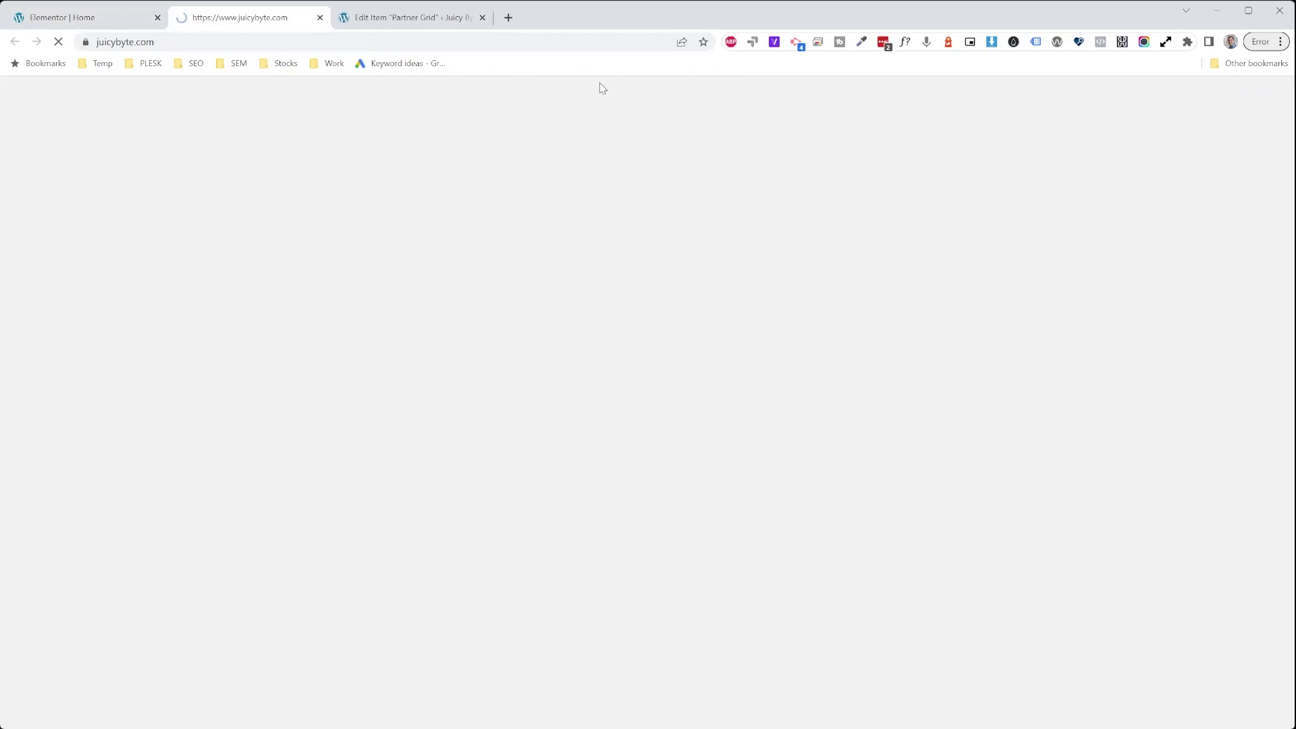
scroll(896, 353, down, 15)
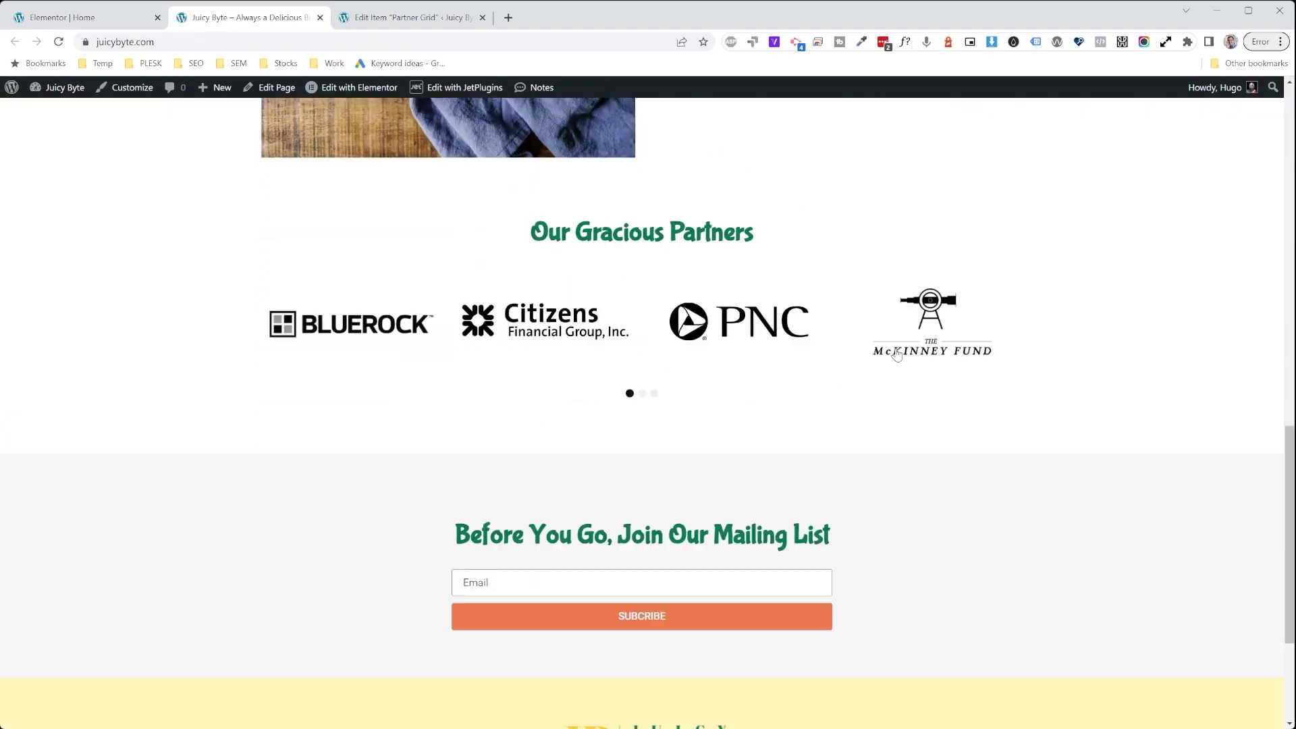
click(655, 391)
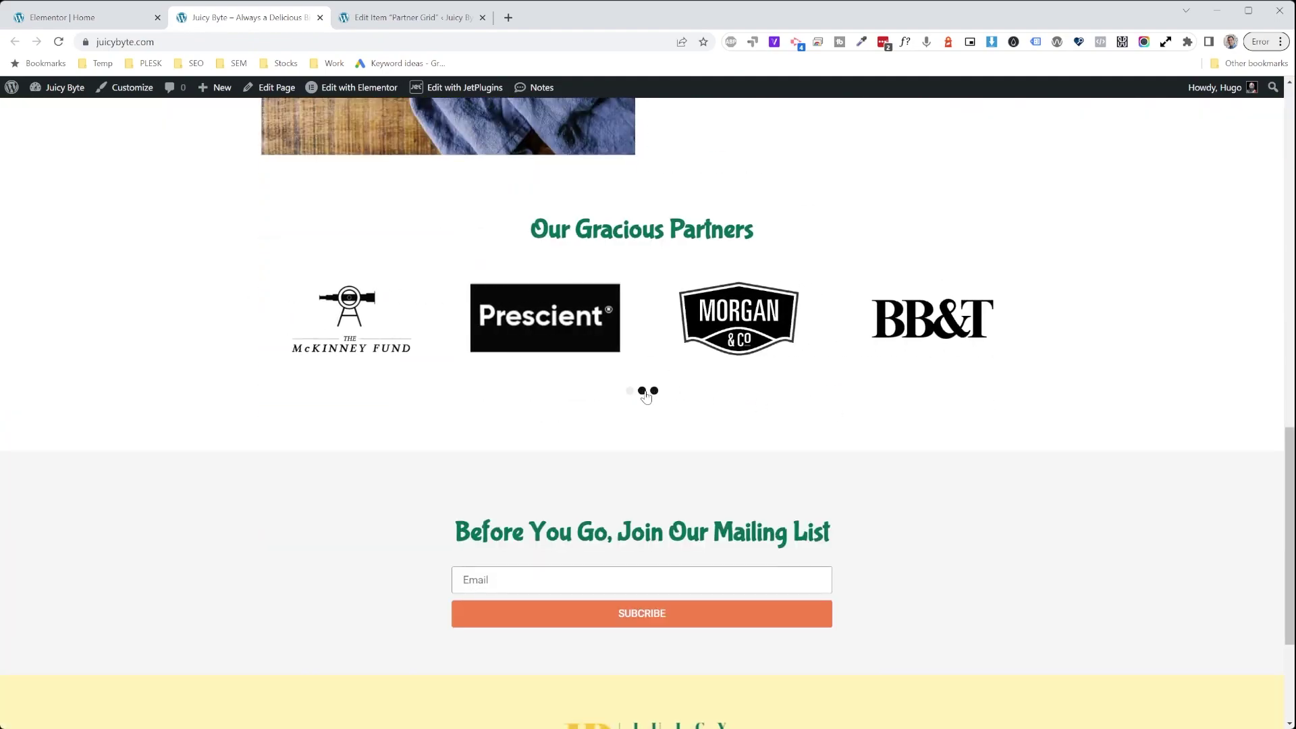
click(629, 391)
click(652, 392)
click(630, 391)
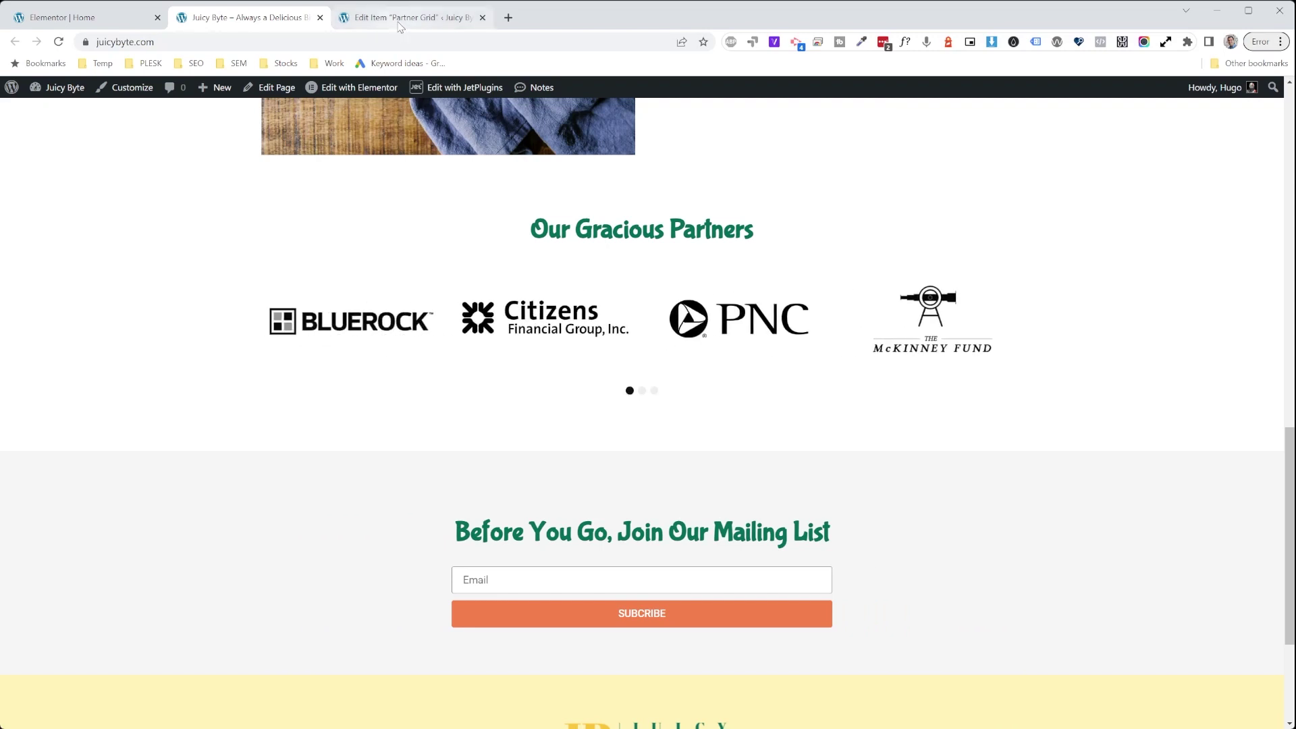
Step: Return to the Elementor editor, set the listing grid to 2 columns for the mobile view, and update the page
click(71, 18)
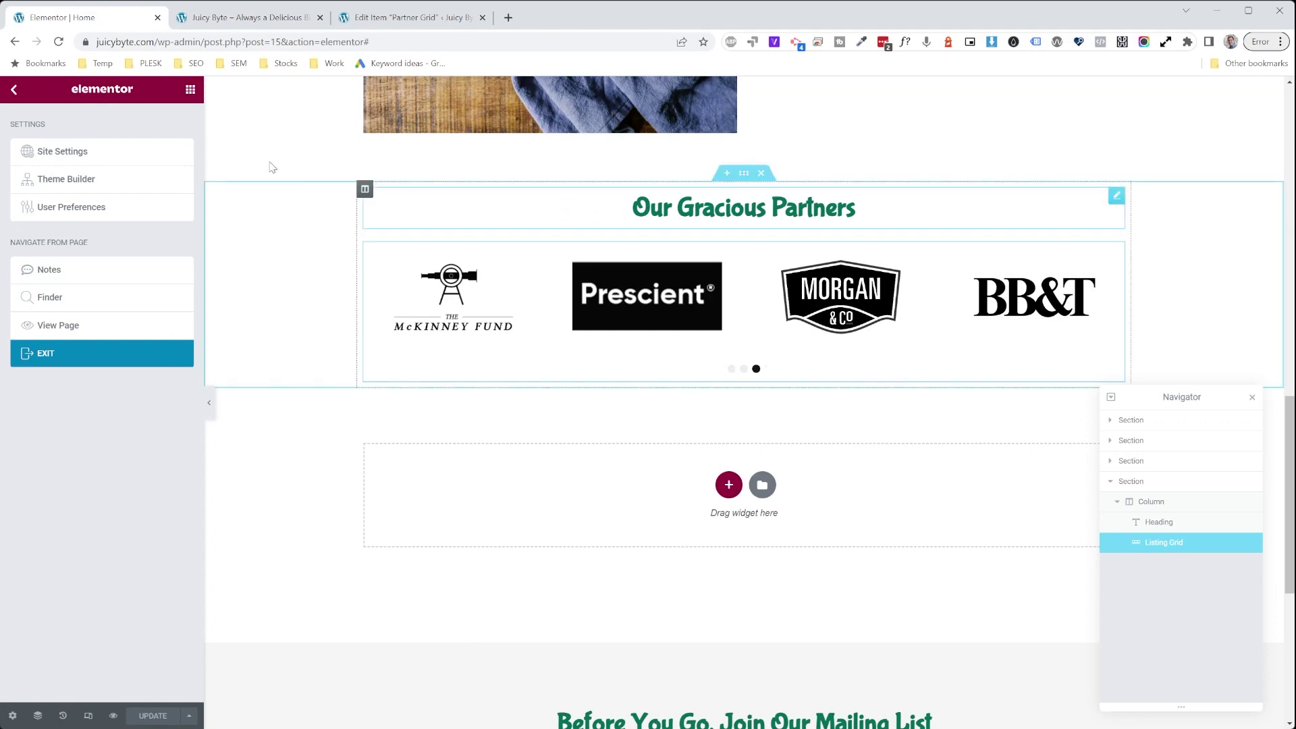
click(14, 89)
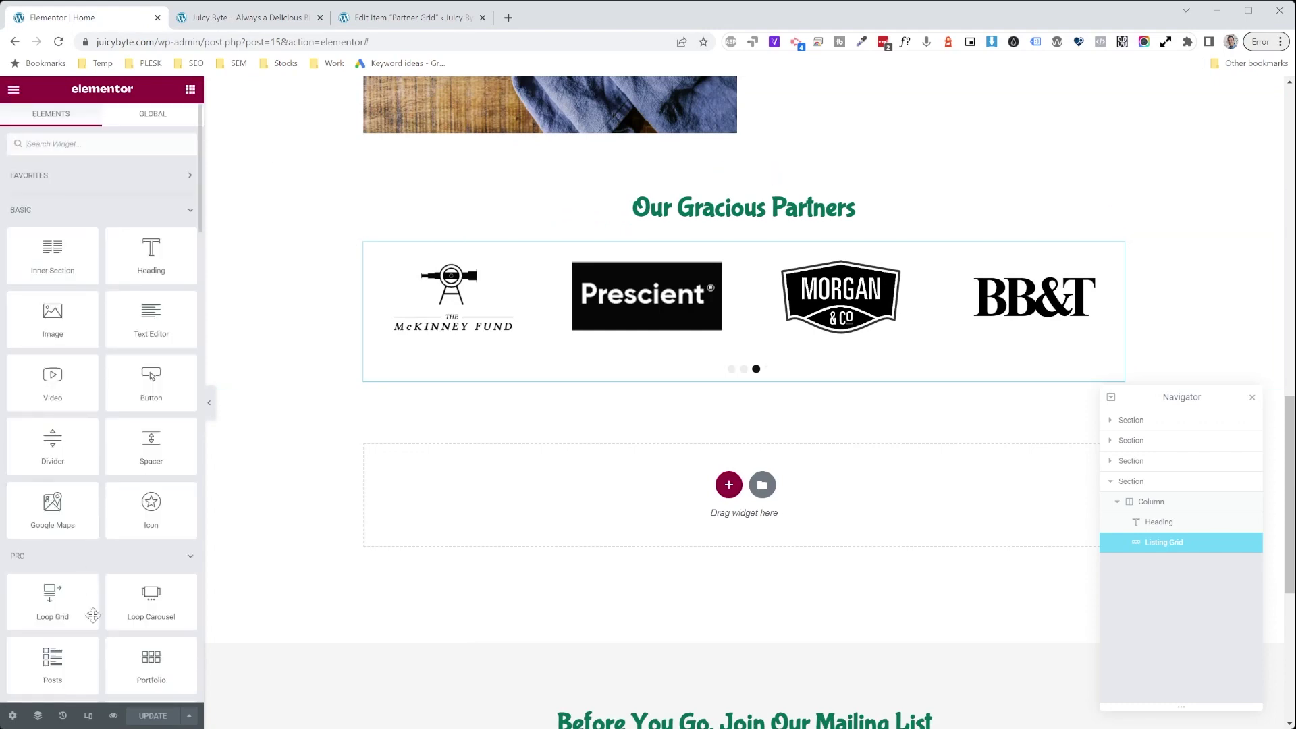
click(88, 716)
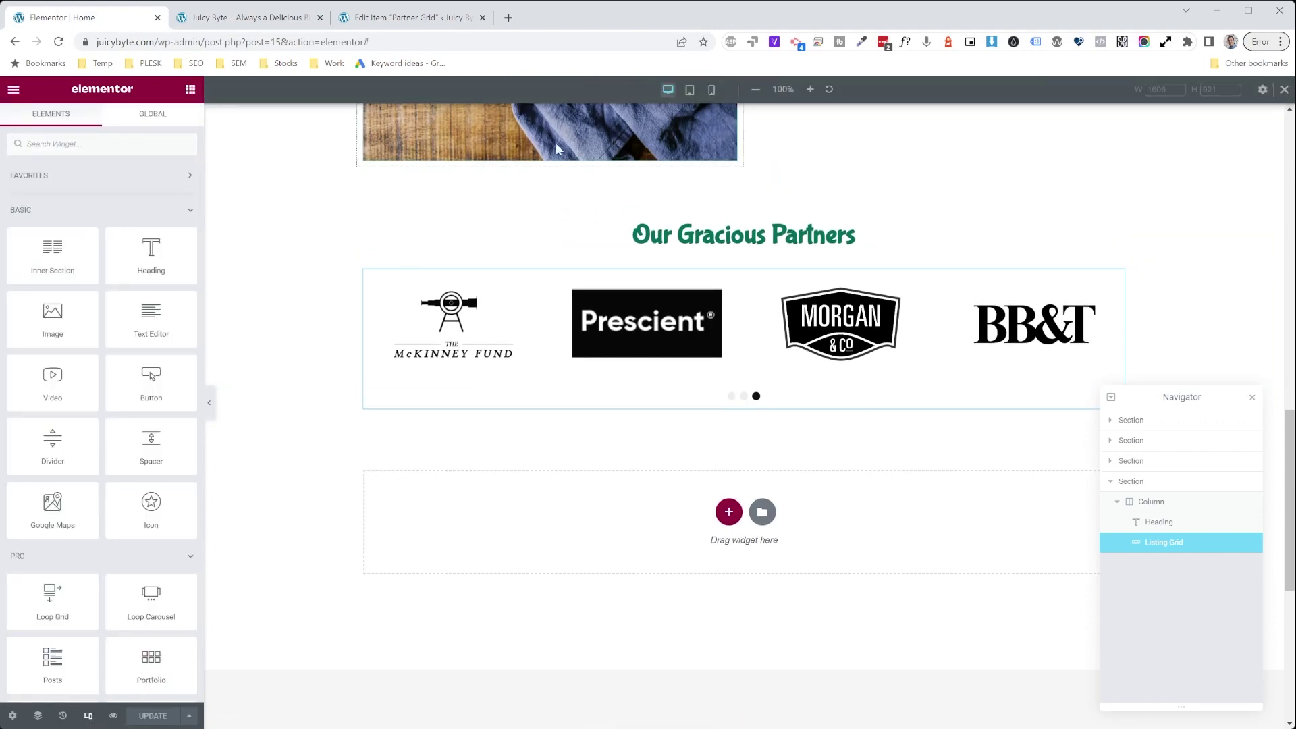
click(711, 90)
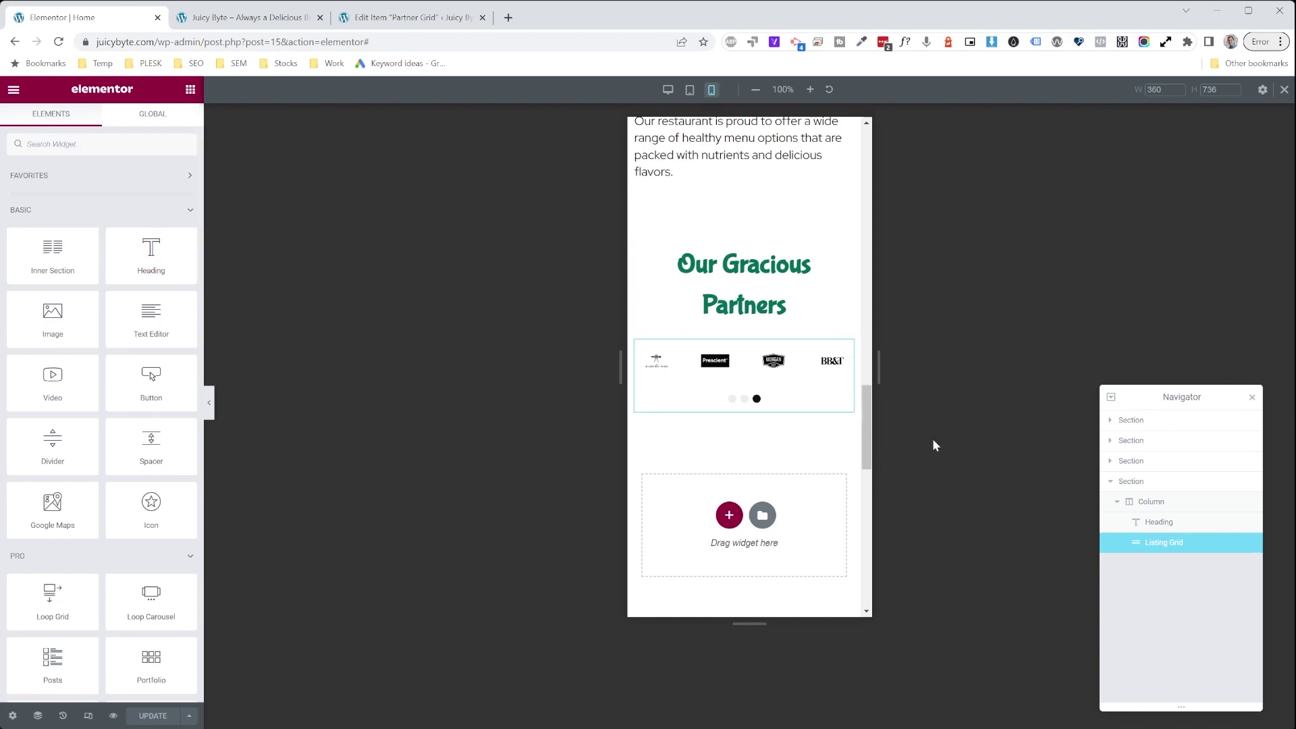
click(1163, 543)
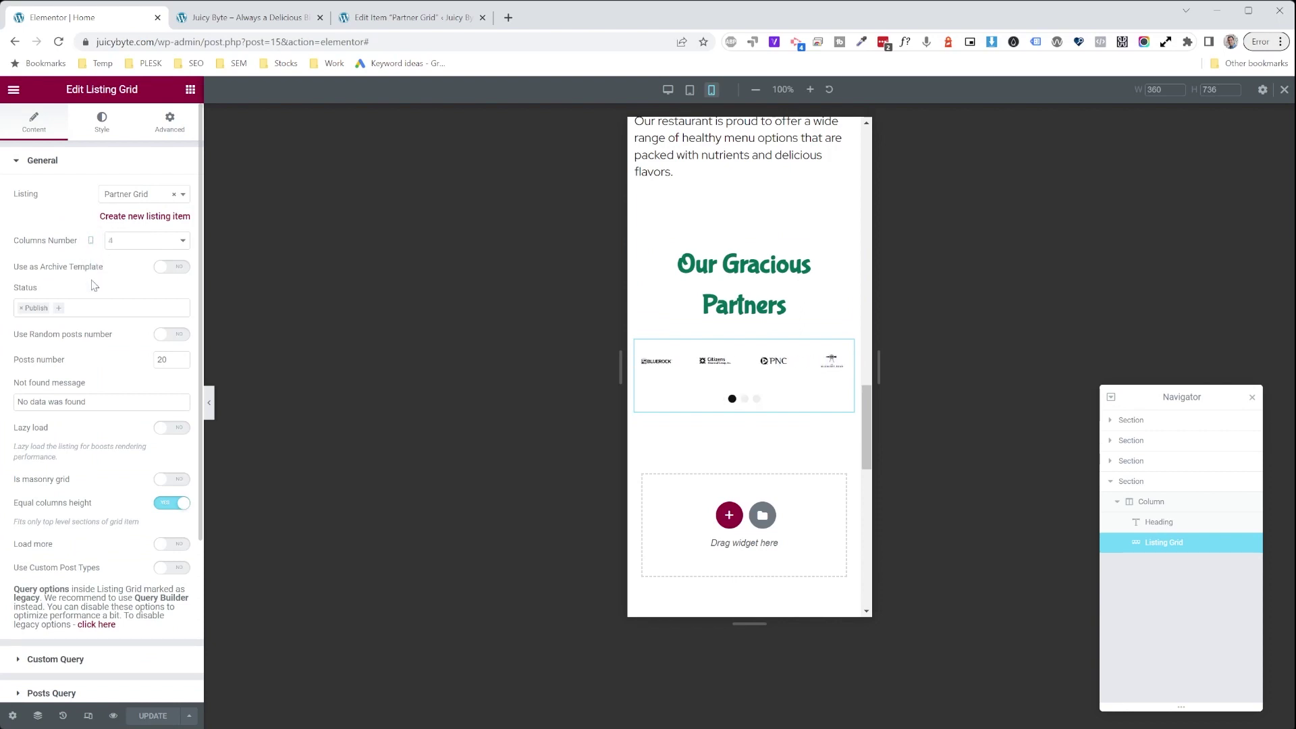
click(119, 267)
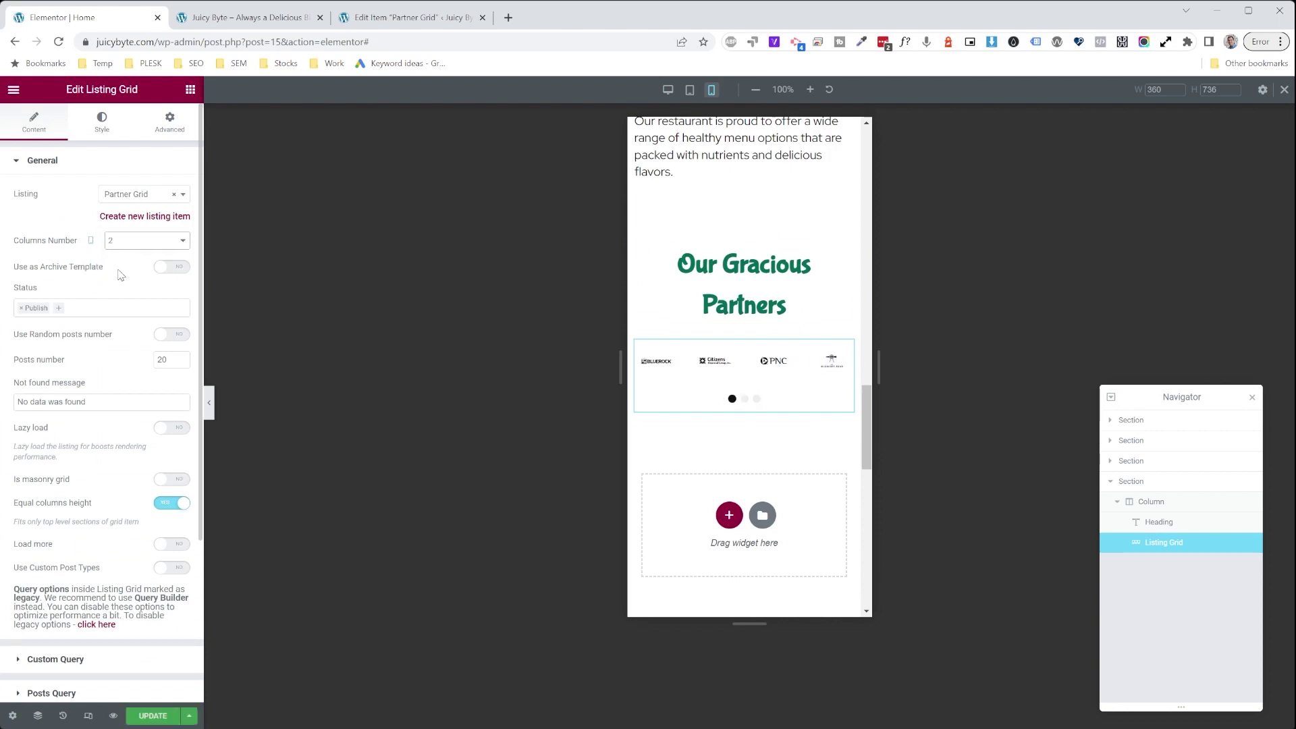
click(164, 712)
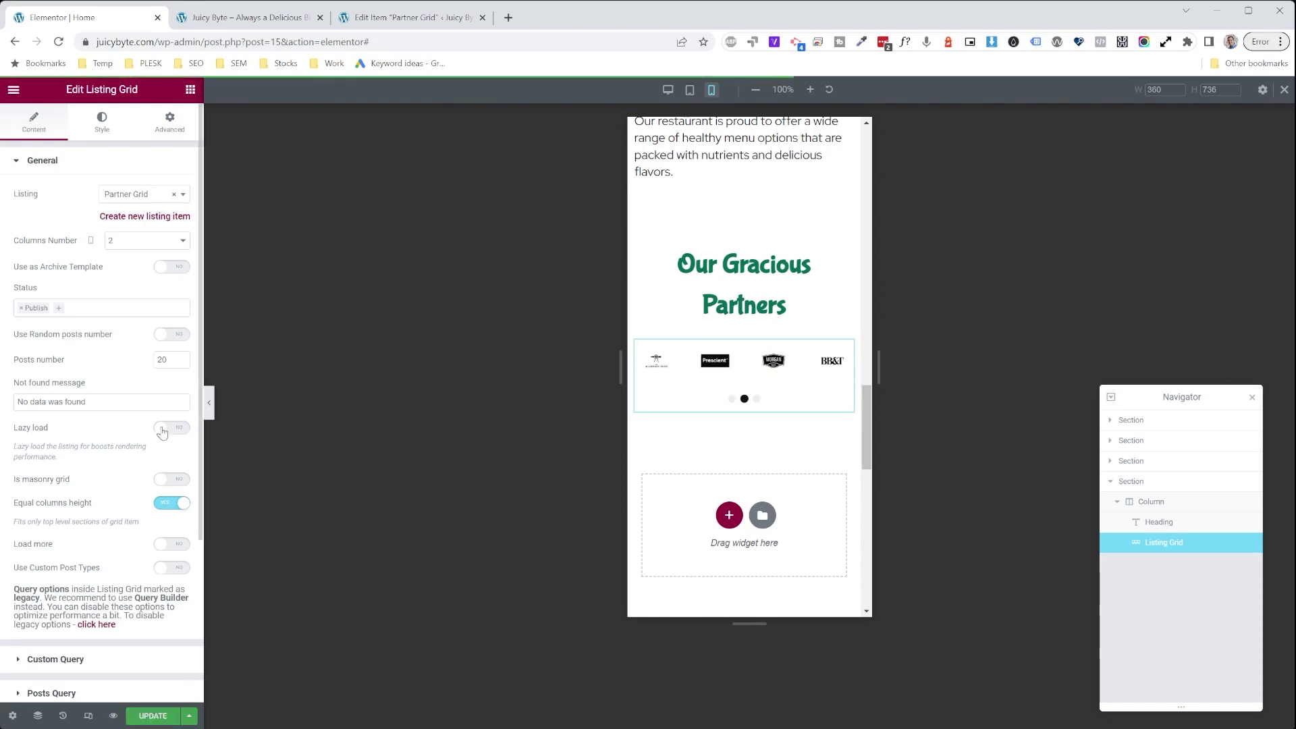
Step: Refresh the mobile slider preview by disabling and re-enabling the slider, and update the page
scroll(74, 452, down, 4)
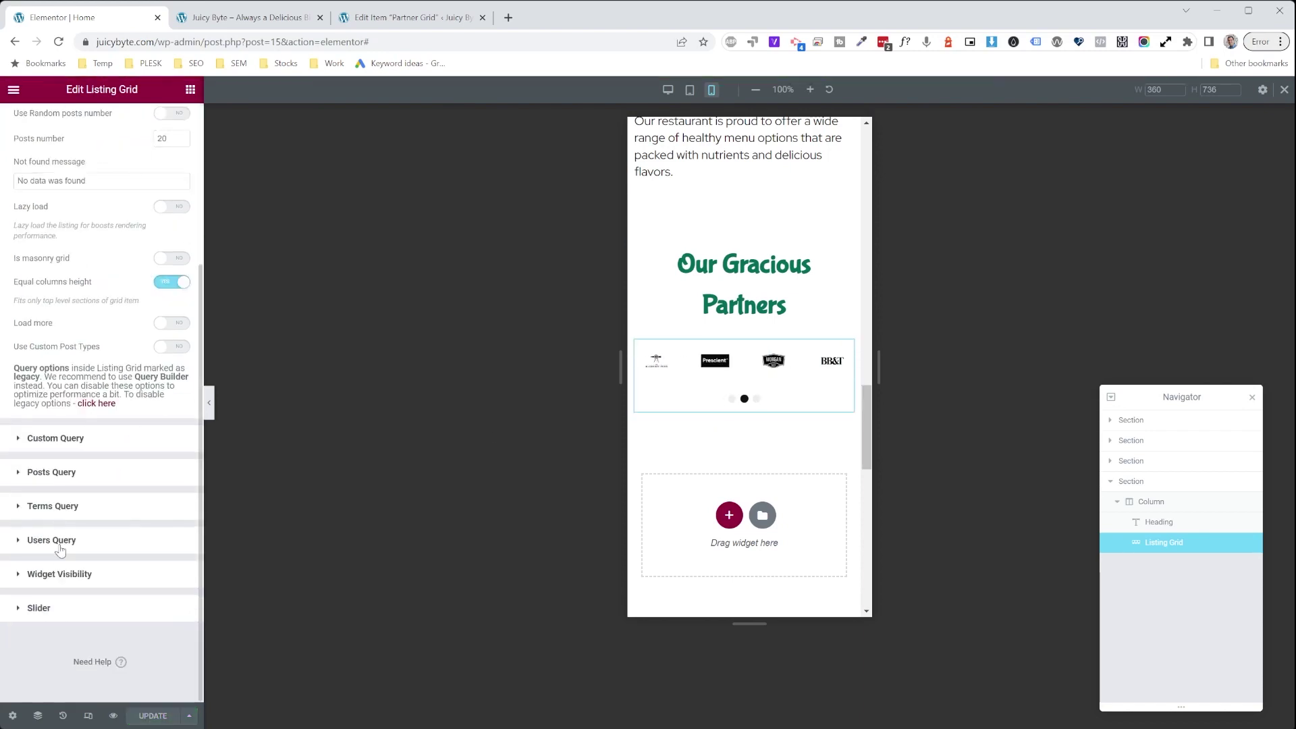
click(41, 615)
click(170, 398)
click(172, 400)
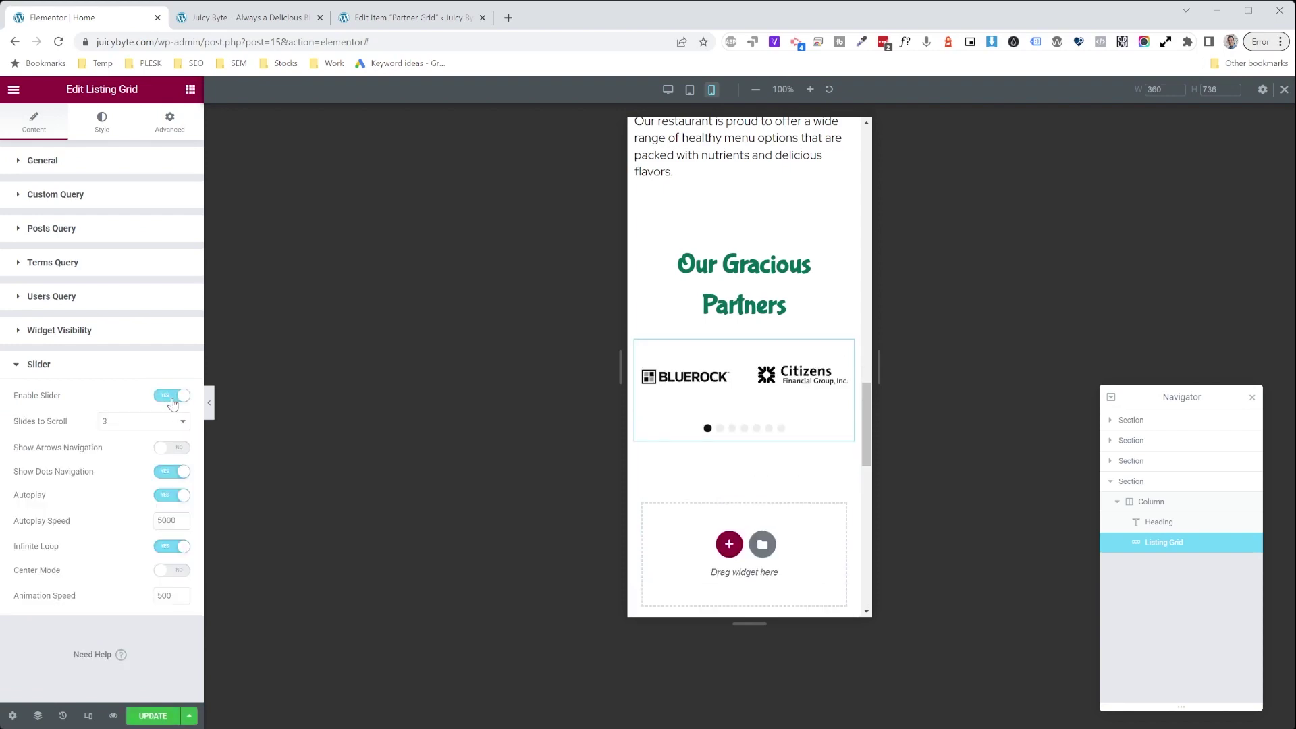
click(136, 721)
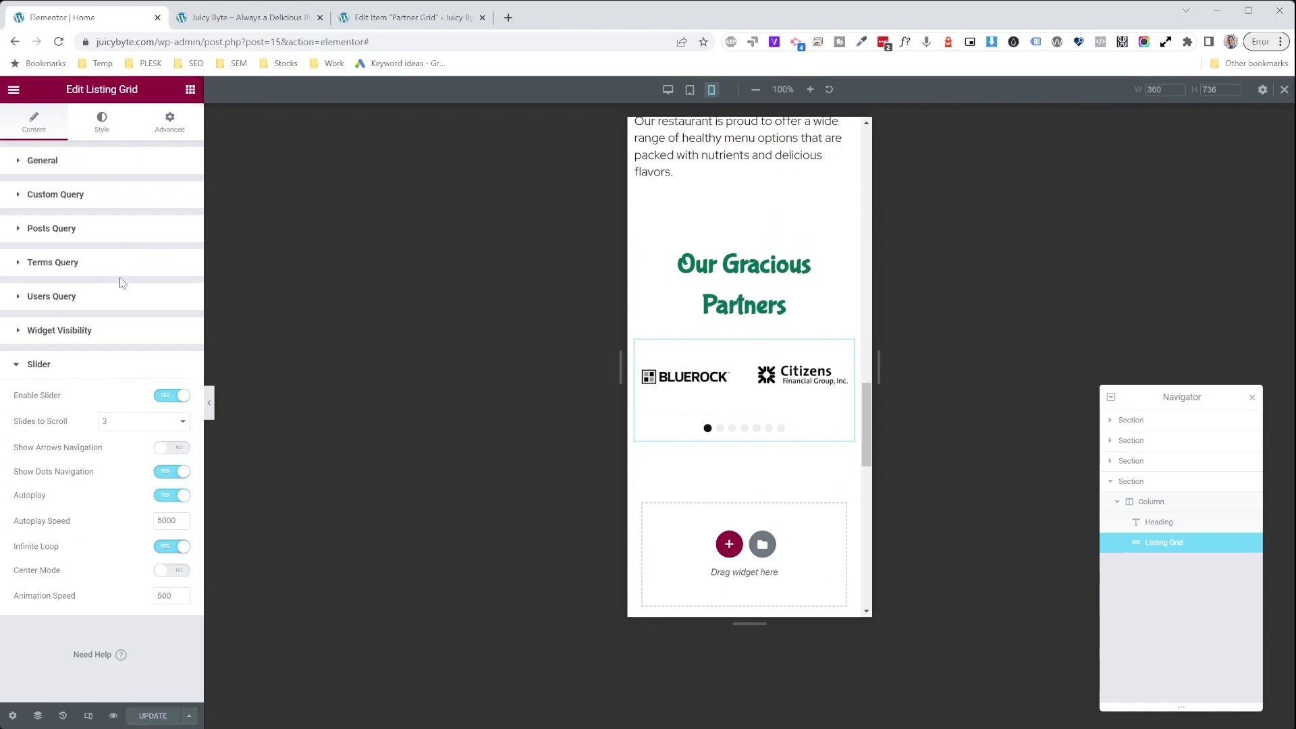
Step: Switch the listing grid's Columns Number setting and the page preview back to desktop
click(90, 166)
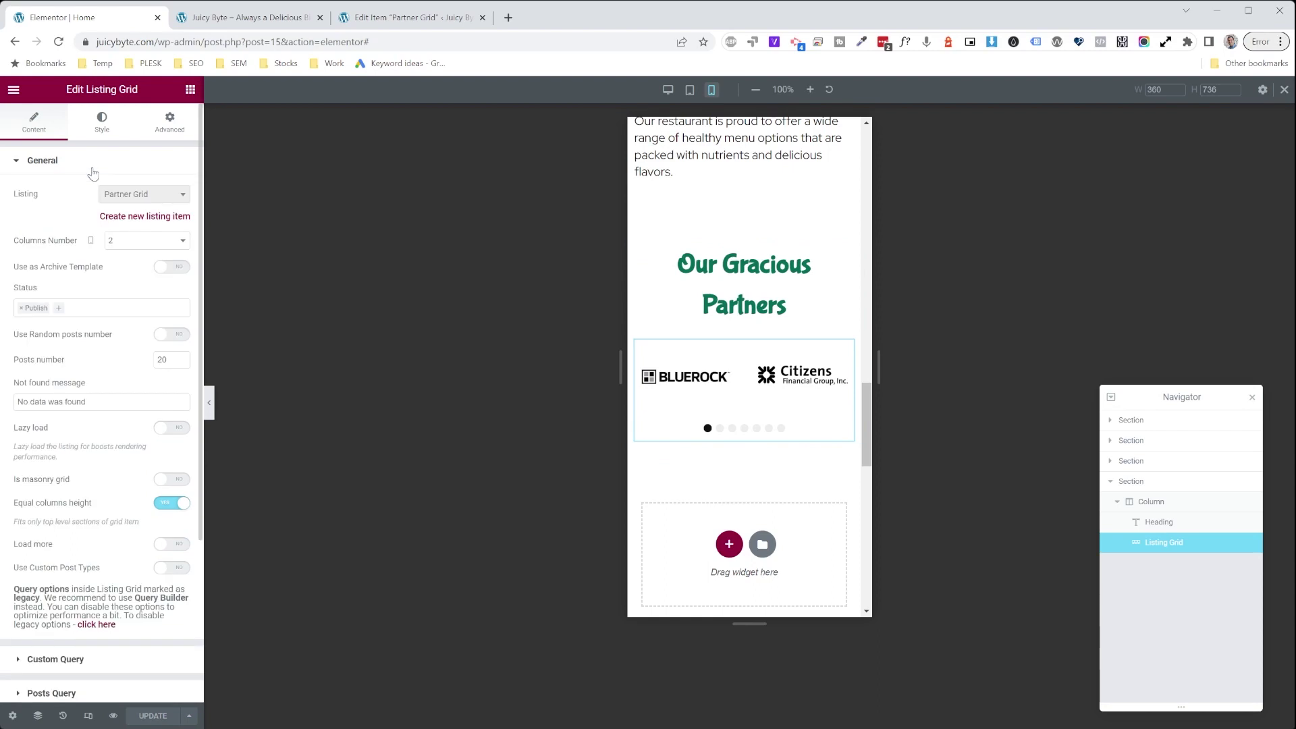
click(92, 257)
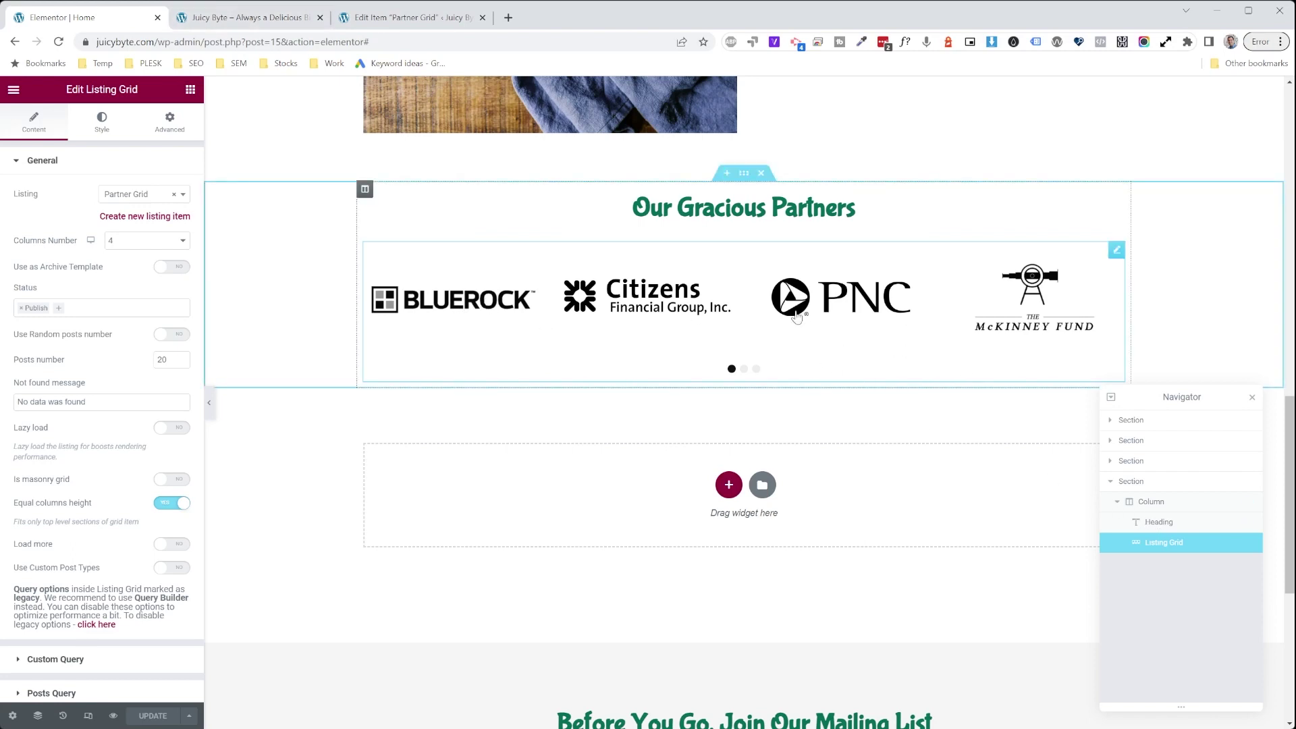
Step: In the Partners post list, move Citizens Financial Group to first place and McKinney Fund to second
click(374, 22)
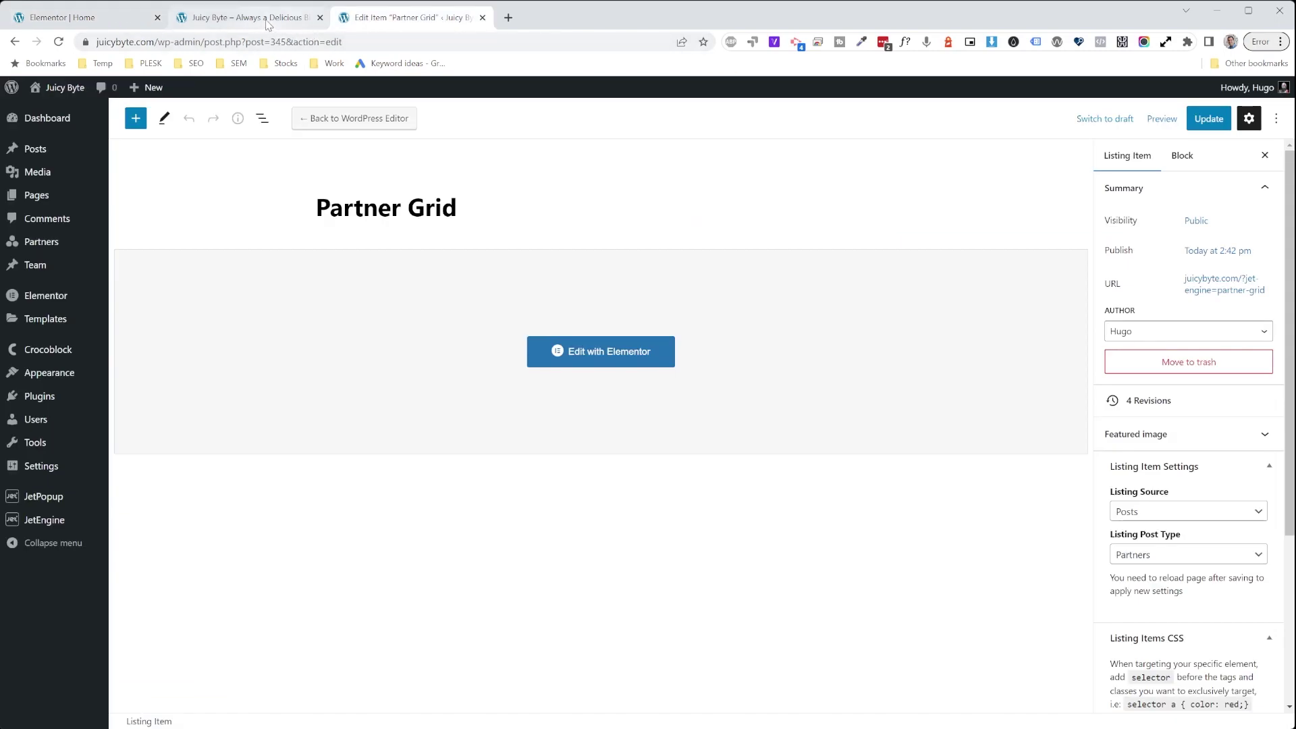
mouse_move(100, 254)
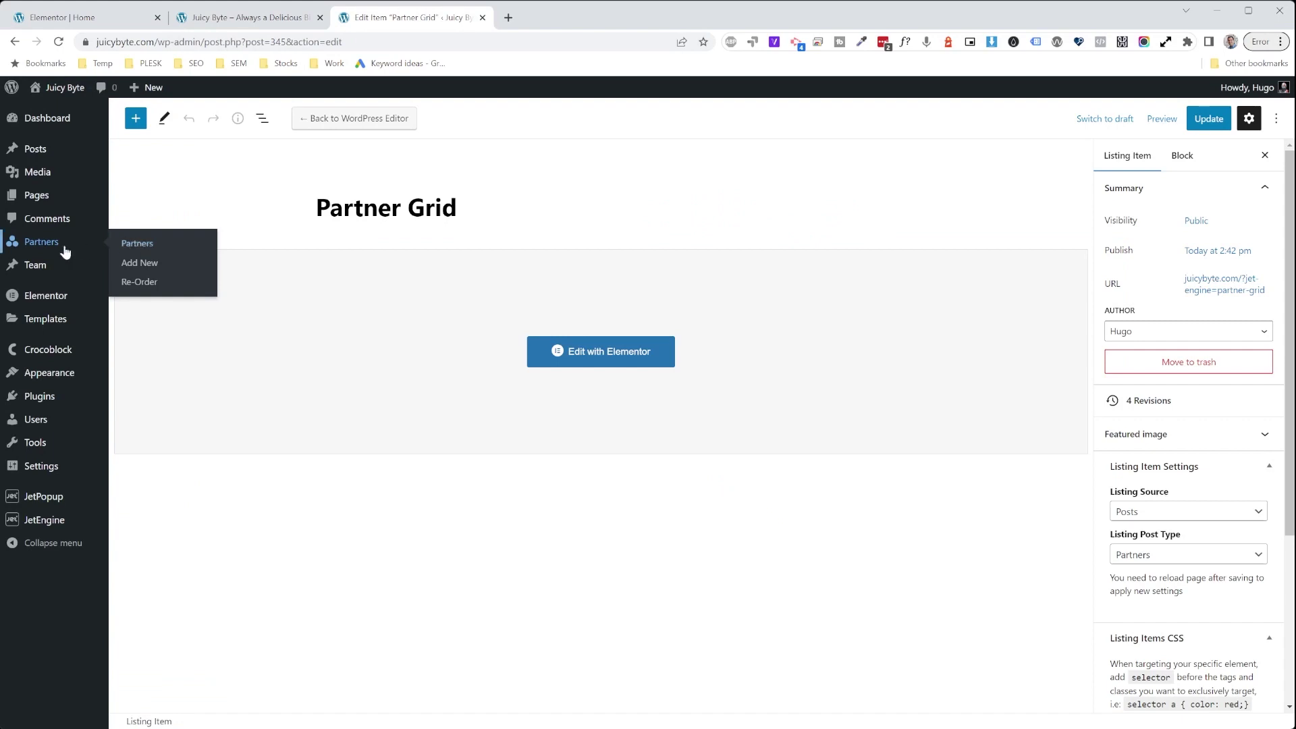
click(131, 243)
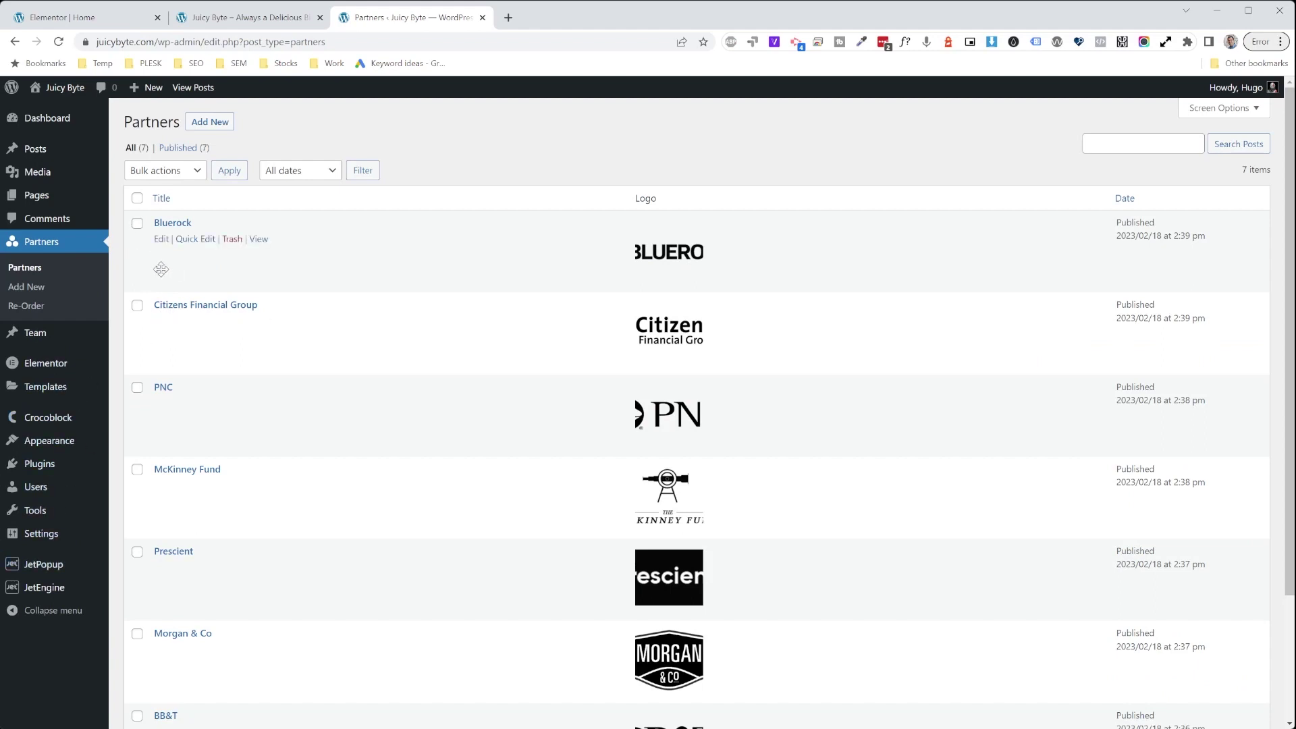
drag(166, 357, 169, 247)
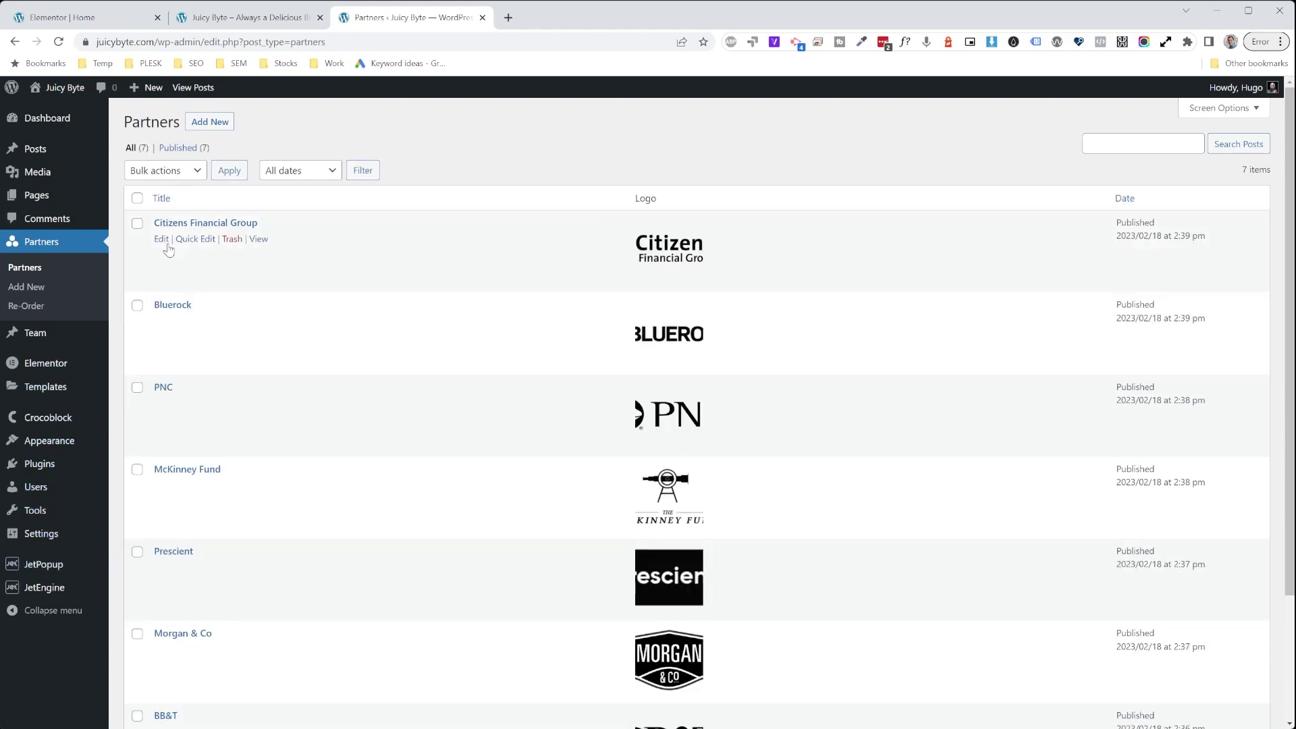
drag(158, 496, 196, 318)
scroll(1069, 338, down, 1)
scroll(1065, 359, up, 1)
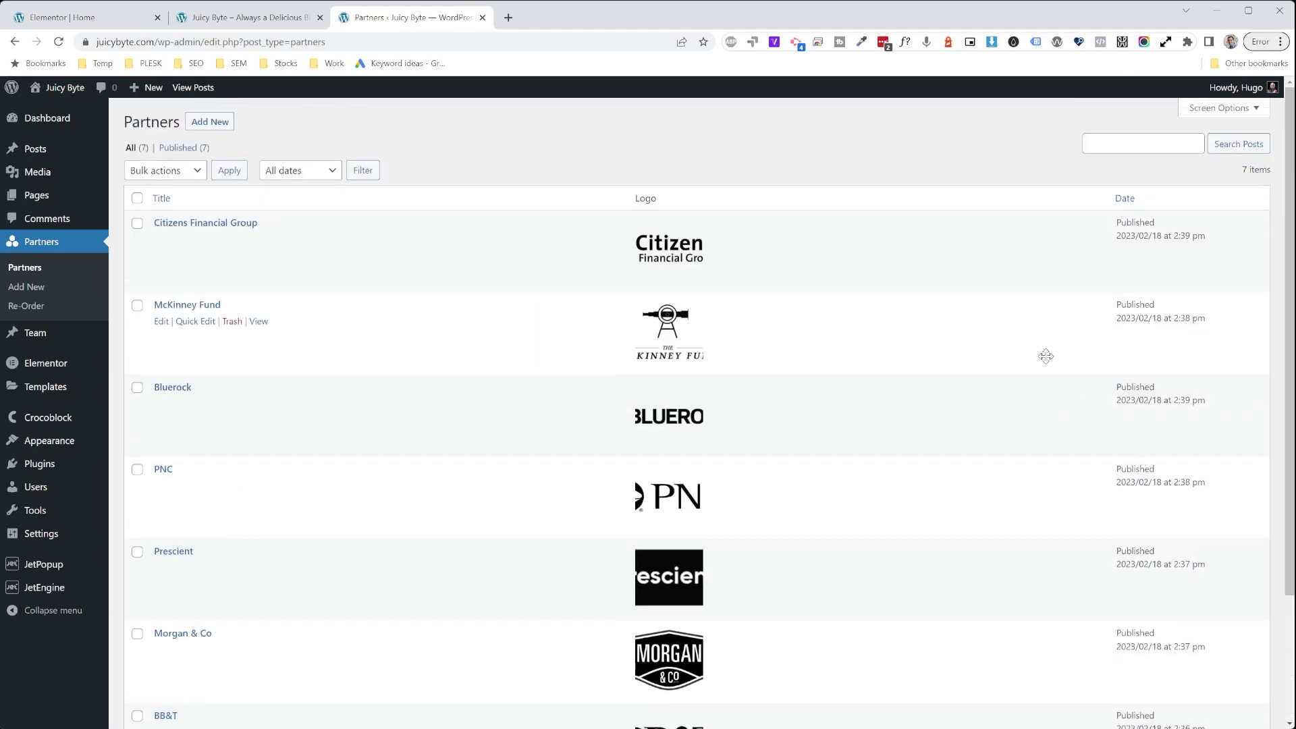
Step: On the Partners Re-Order page, move BB&T to first place and Morgan & Co to third, and save the order
click(26, 307)
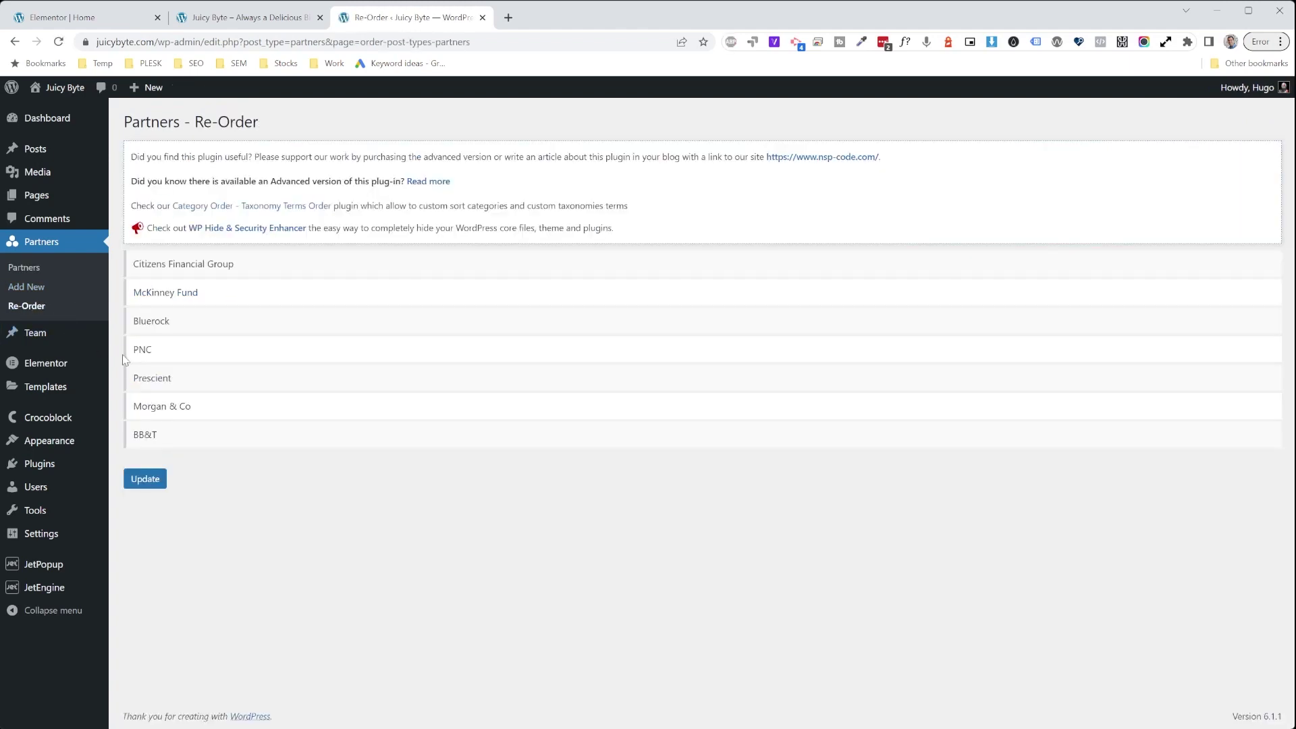
drag(139, 436, 165, 259)
drag(145, 435, 156, 323)
click(145, 479)
Step: Review and save the Post Types Order settings, and reload the live home page to check the partner logos' order in the slider
mouse_move(47, 417)
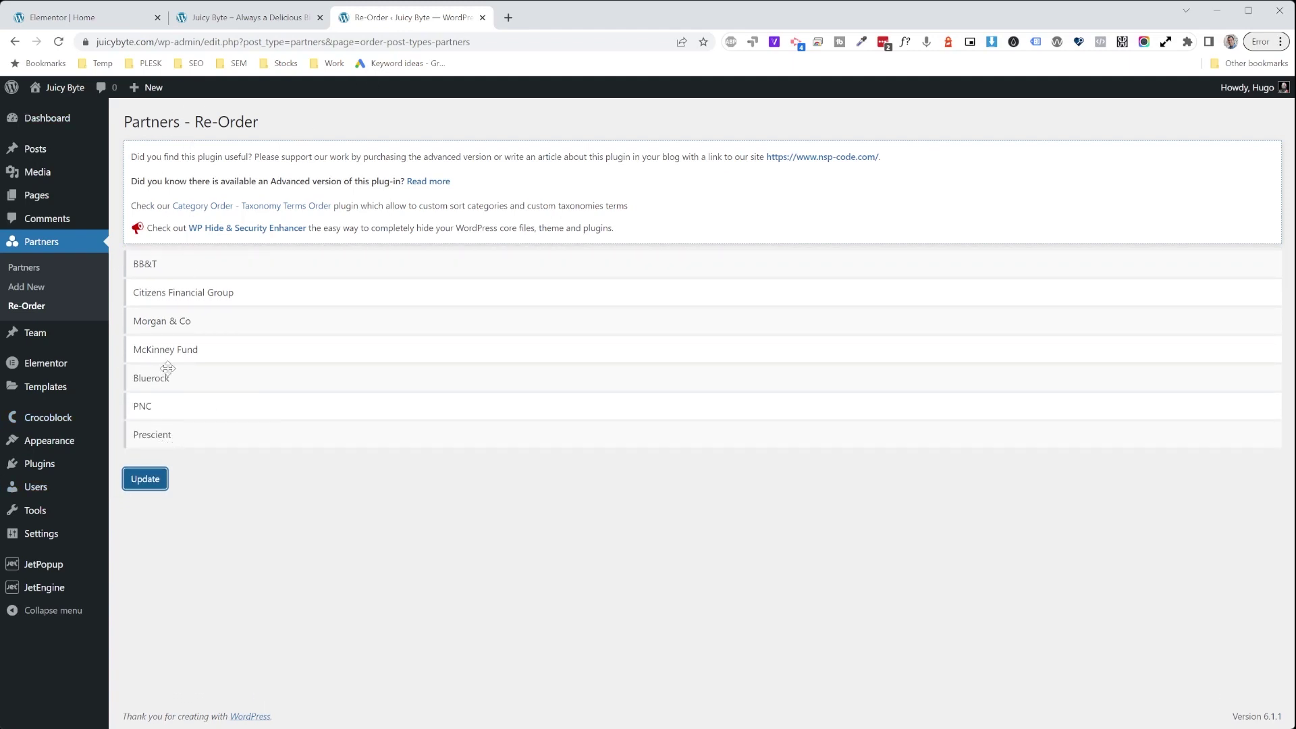
mouse_move(53, 535)
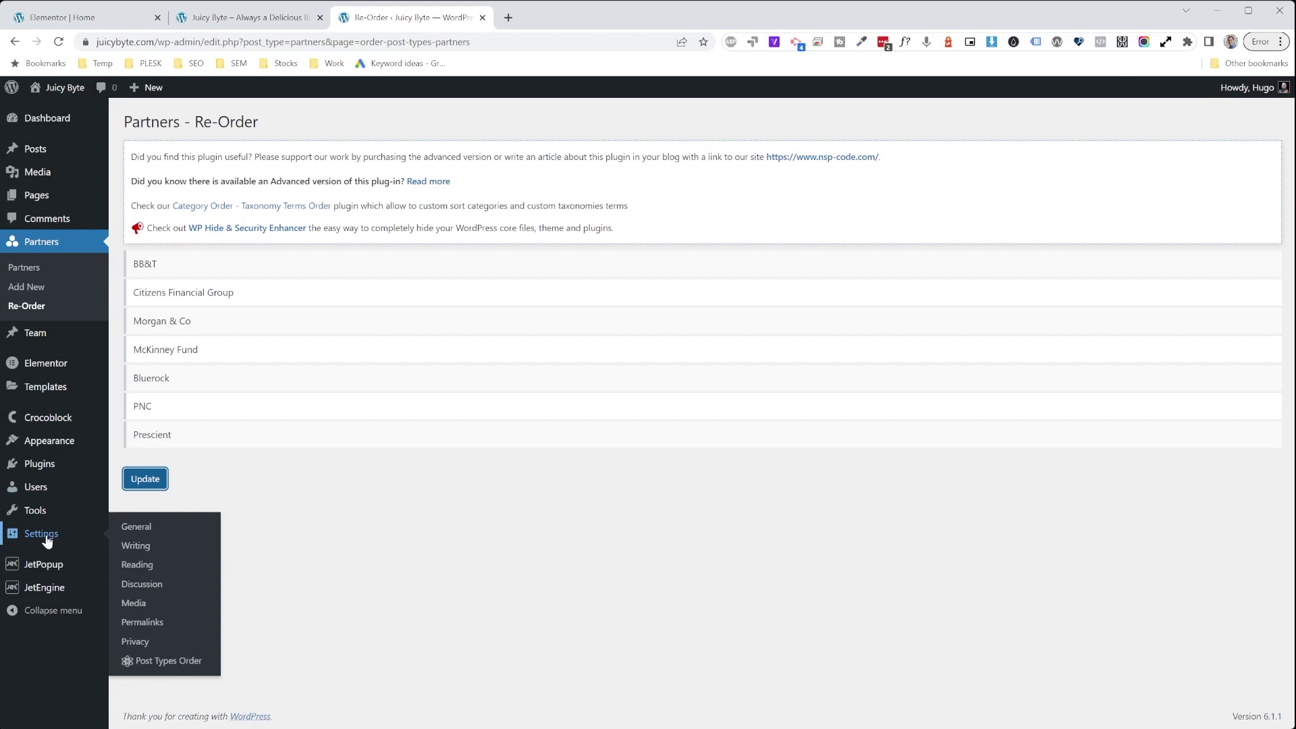
click(149, 665)
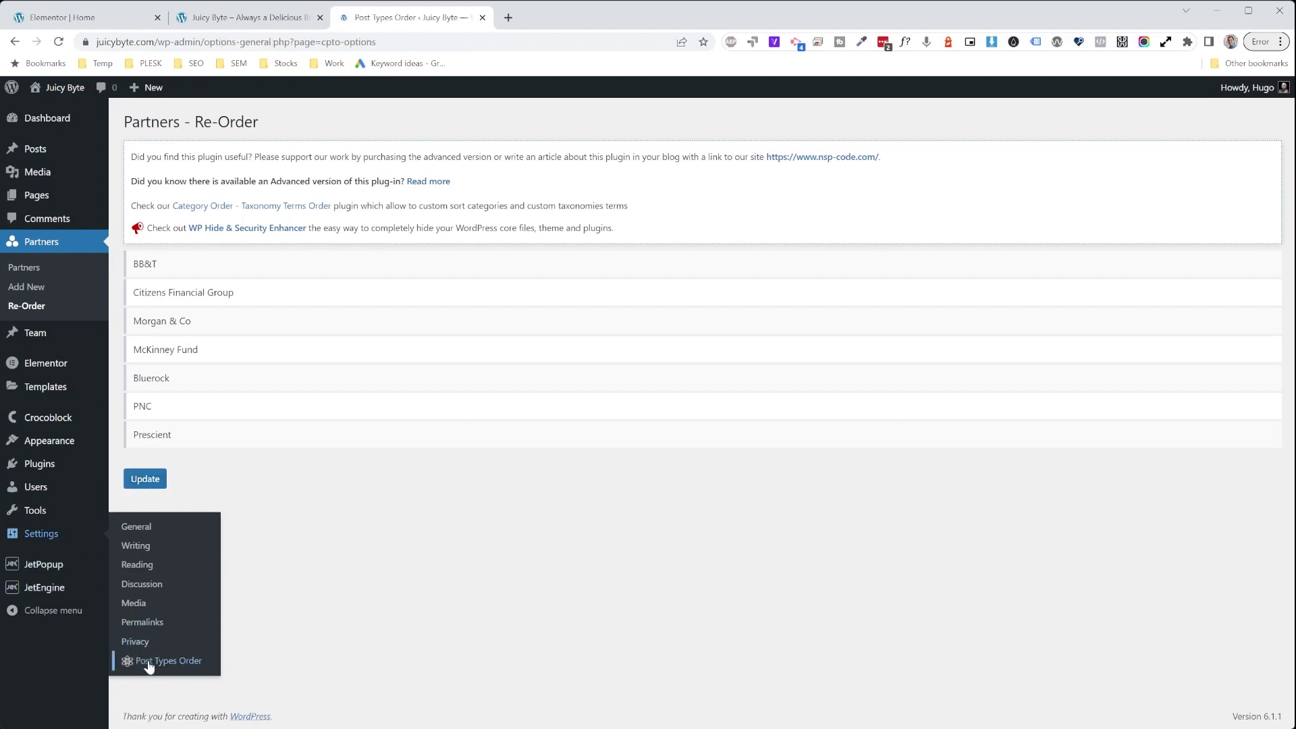
scroll(195, 370, down, 5)
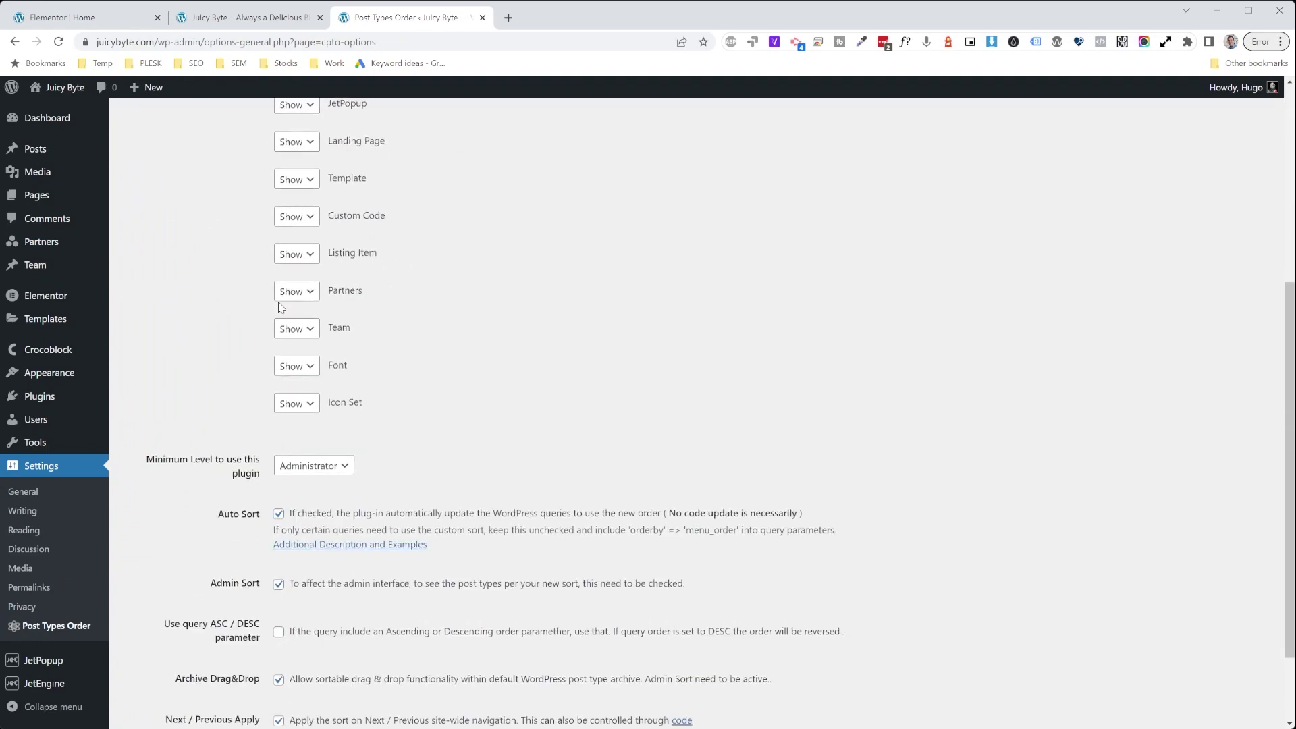
scroll(172, 198, up, 3)
scroll(258, 298, down, 5)
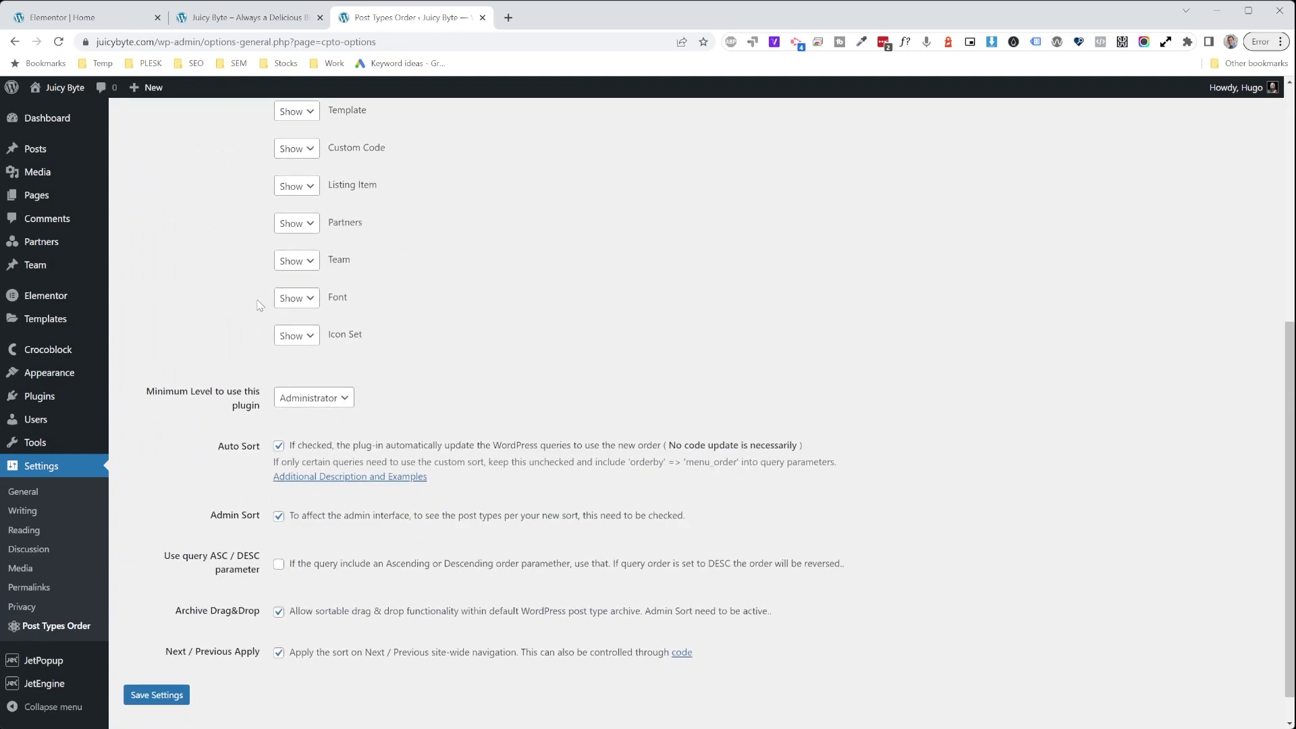
click(162, 660)
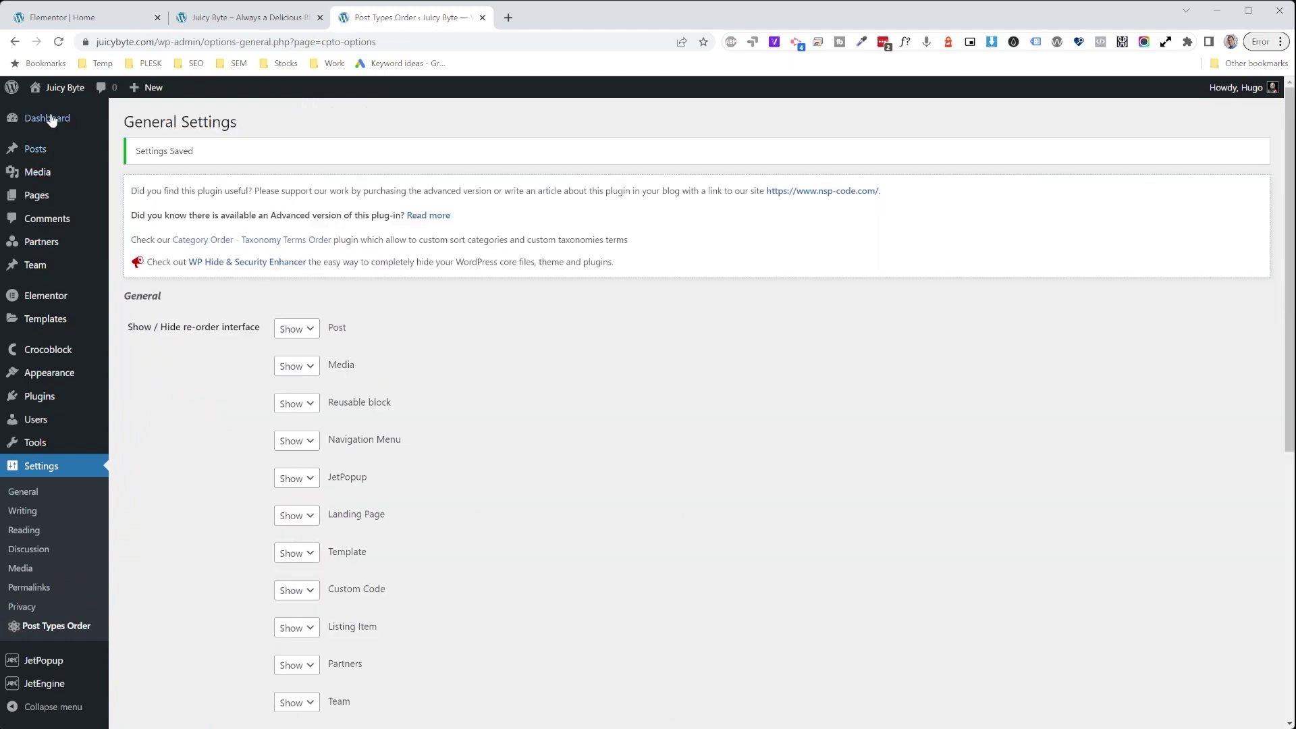
click(200, 21)
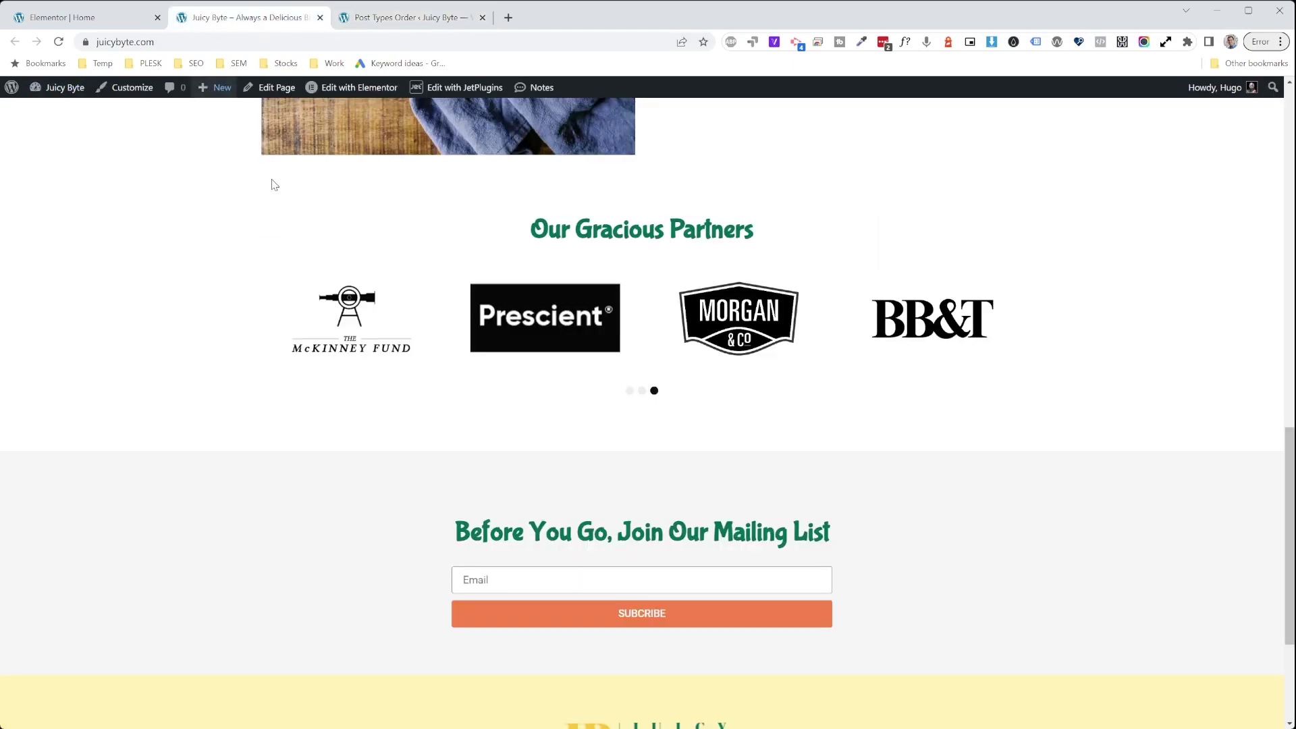
click(59, 41)
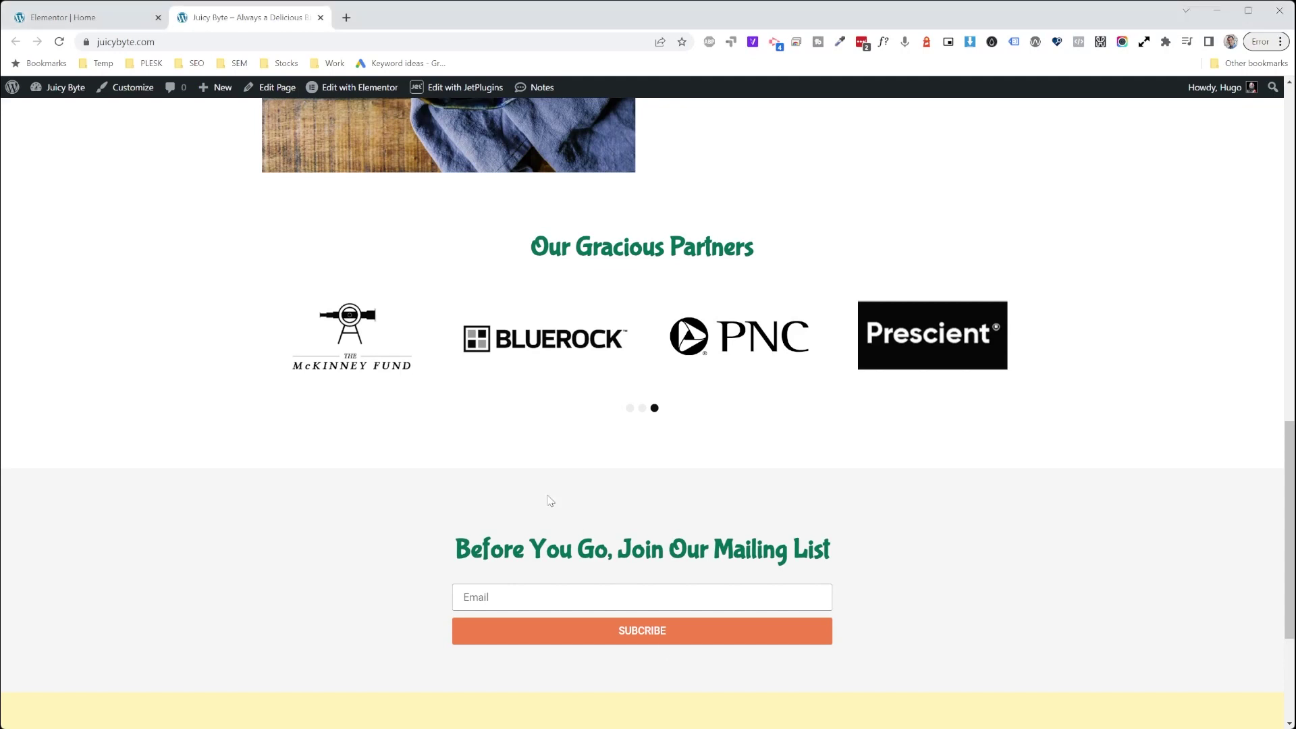
Step: Exit the Home page's Elementor editor to WordPress and open the Media Library
click(62, 17)
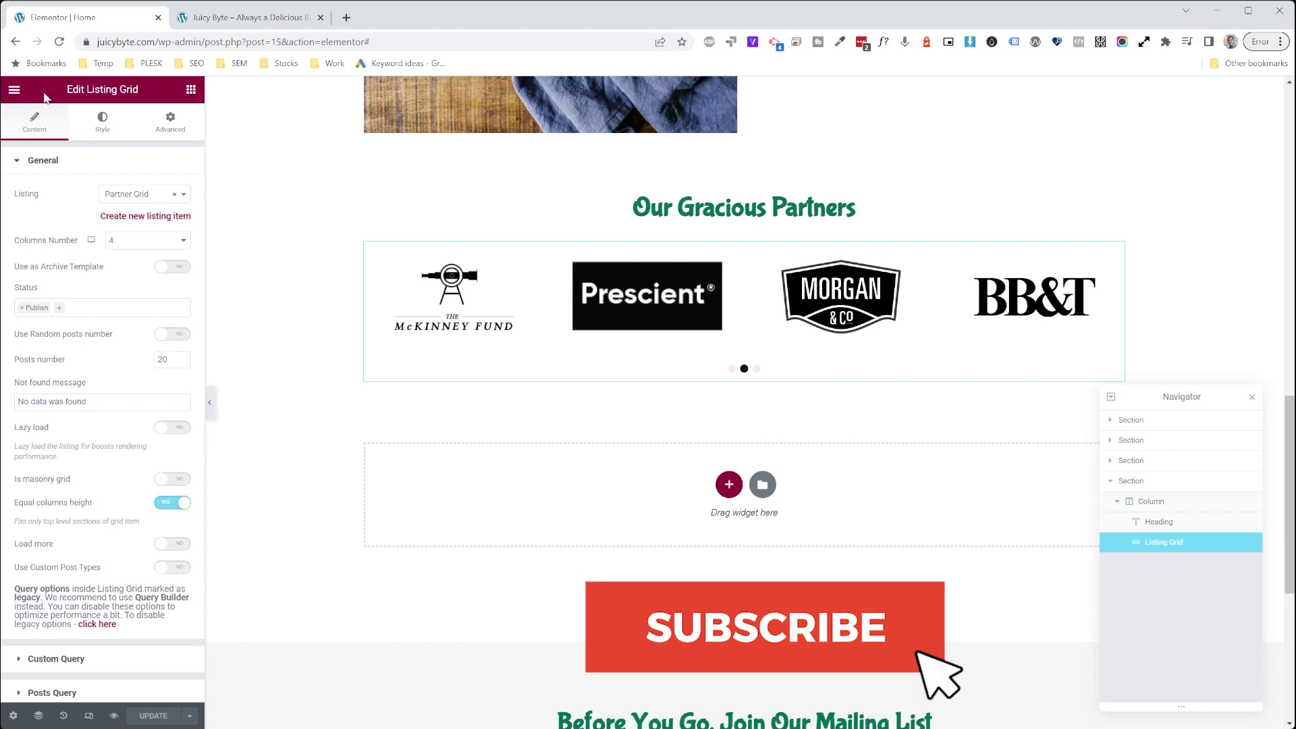
click(15, 89)
click(65, 367)
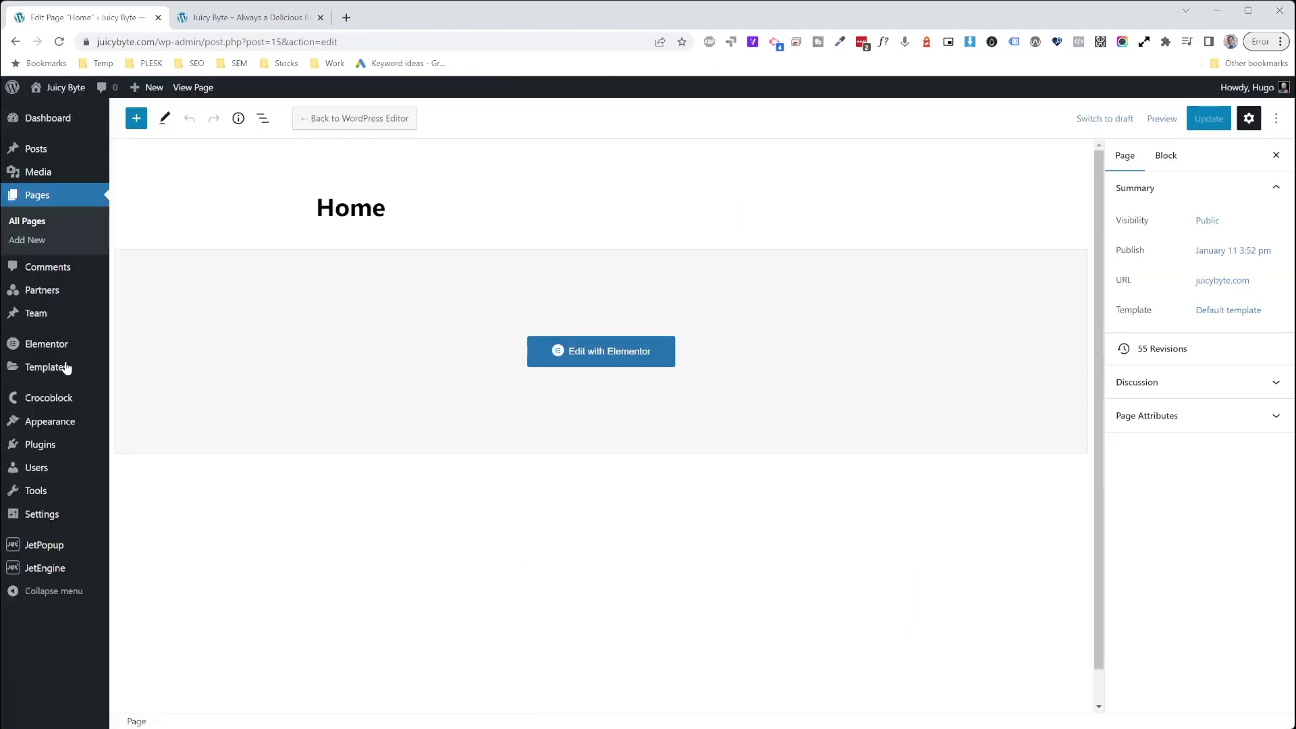
mouse_move(38, 171)
click(124, 175)
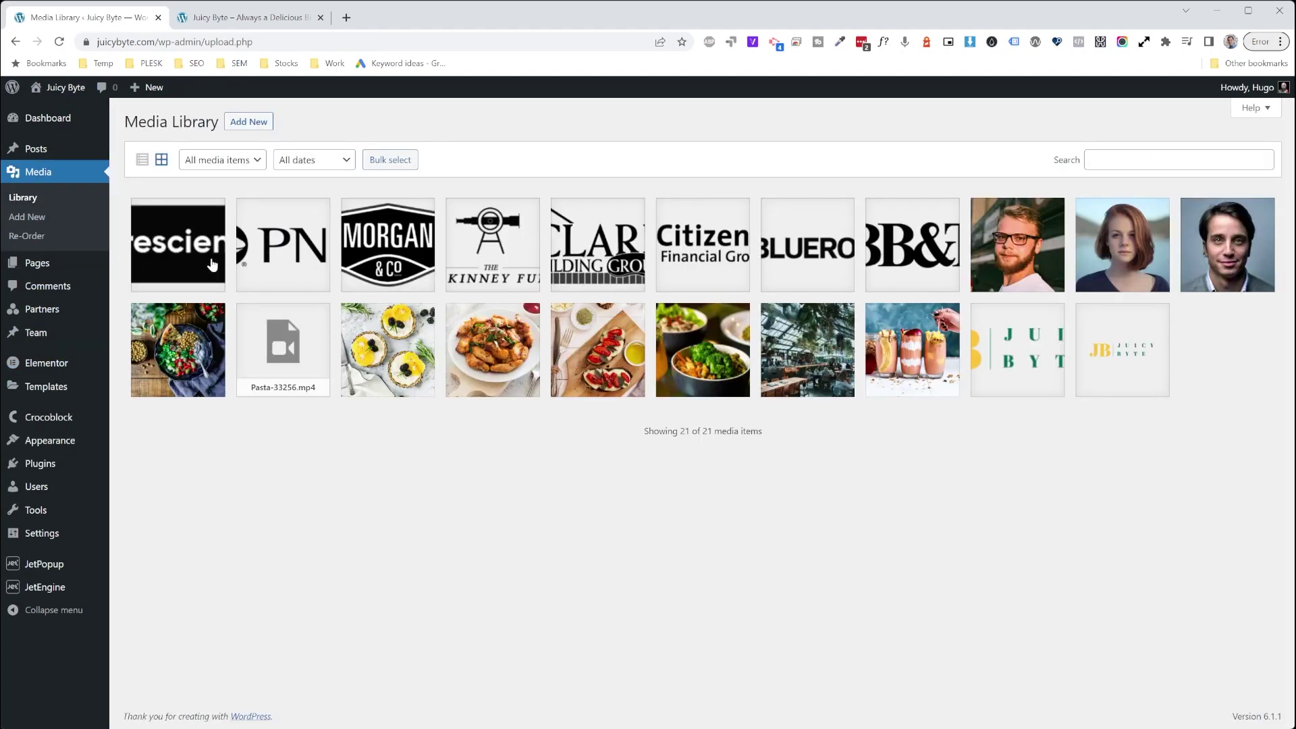
Step: Examine the attachment details of the Prescient, PNC, Morgan & Co and McKinney Fund logos, comparing image dimensions and transparent margins
click(194, 259)
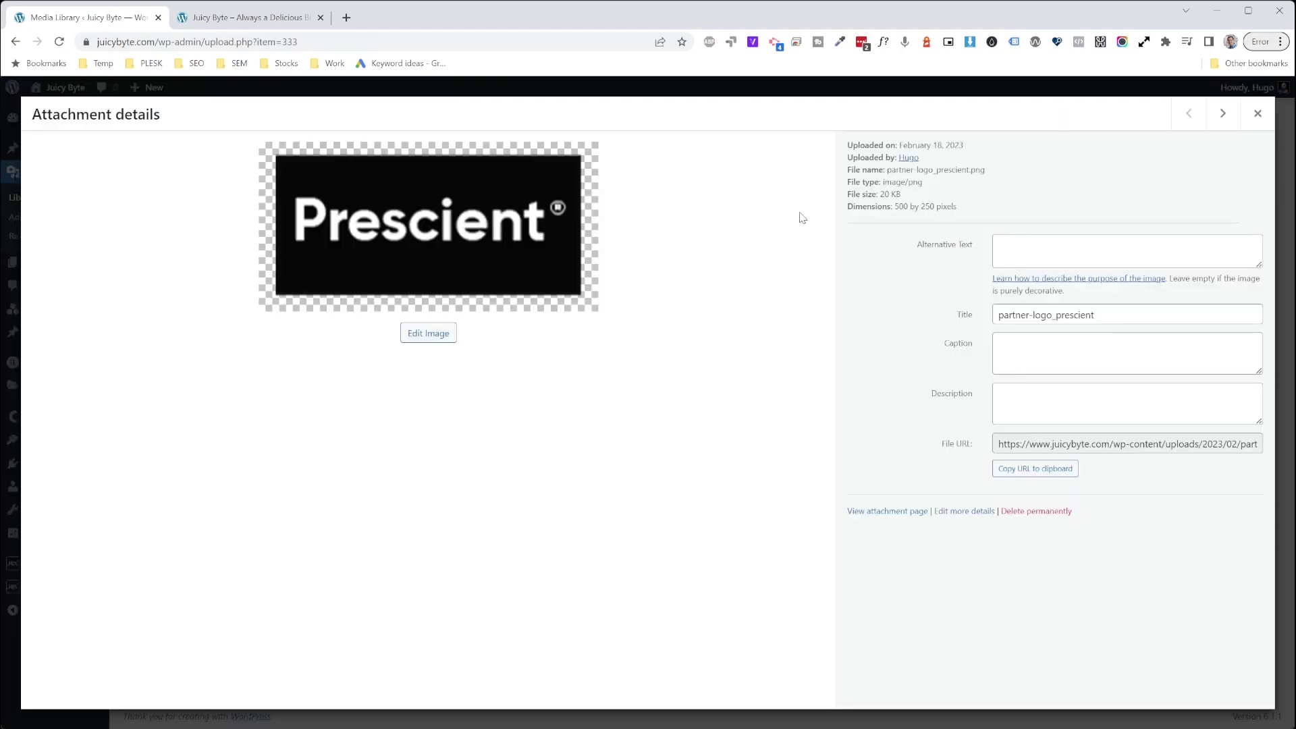
drag(895, 206, 965, 210)
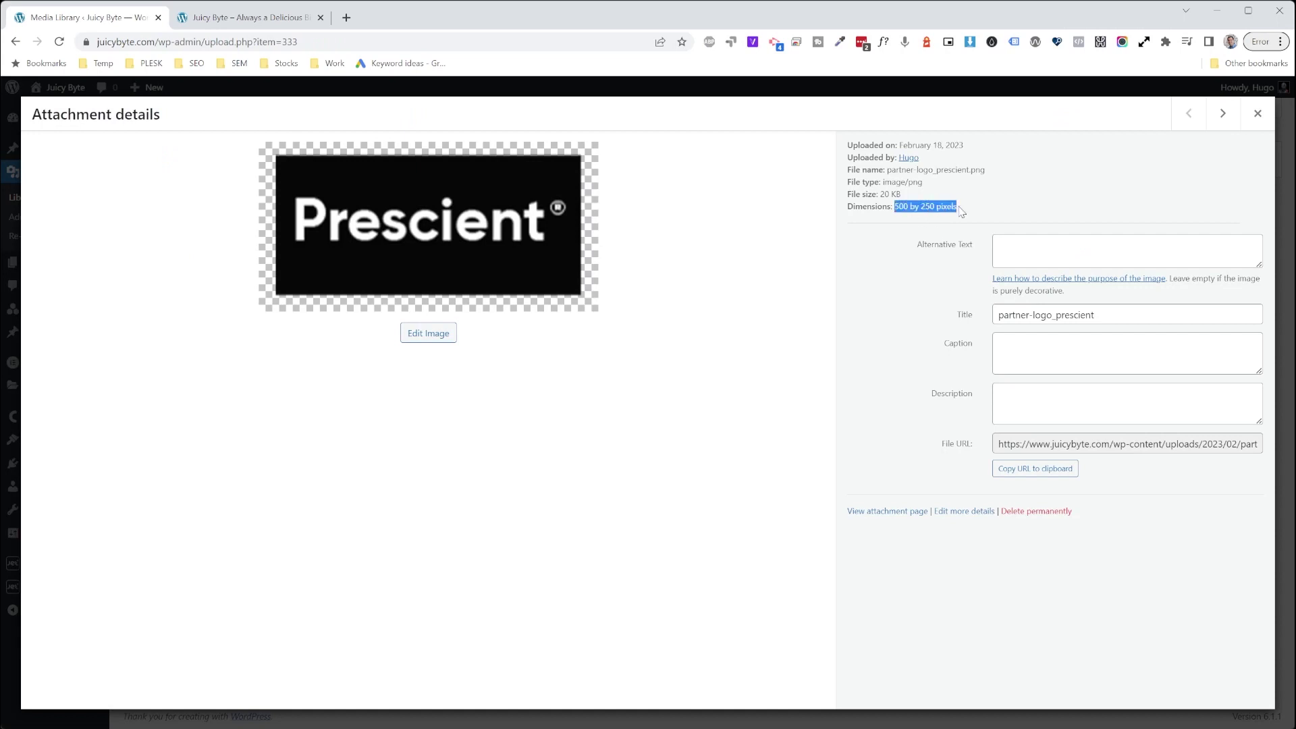
click(1222, 113)
click(1227, 116)
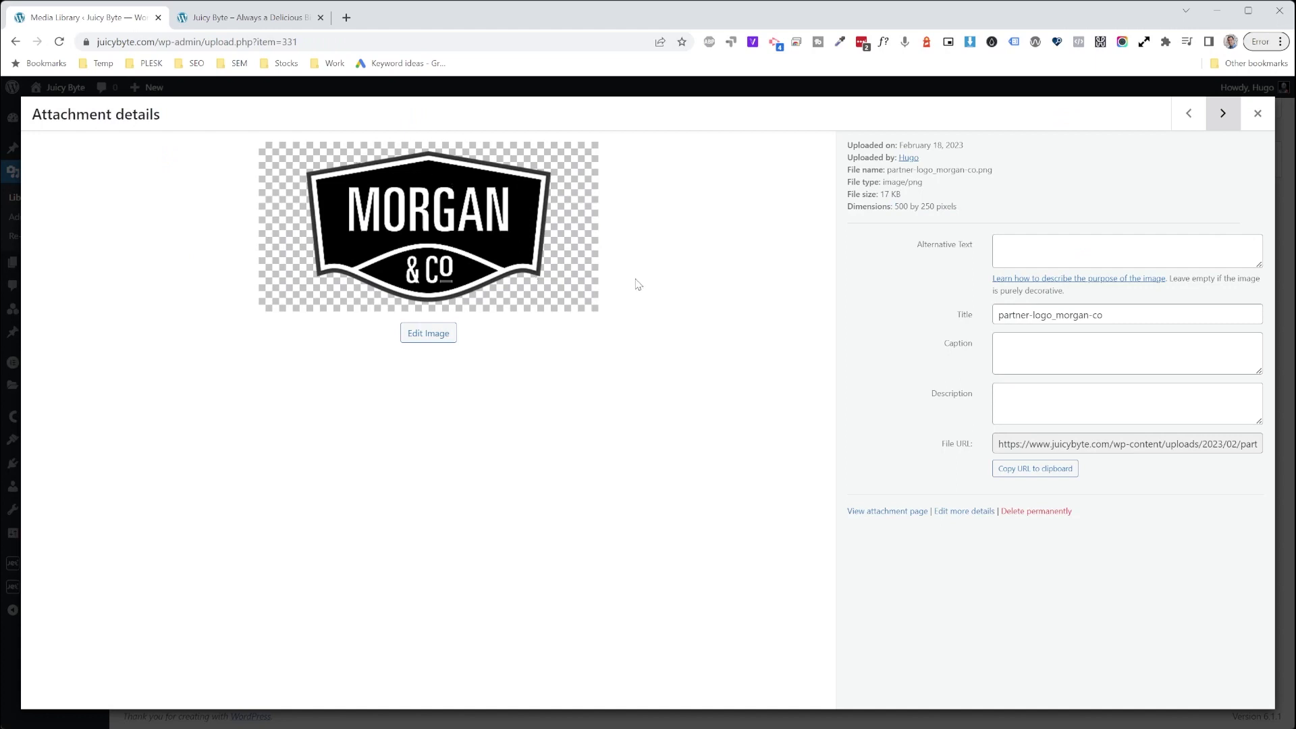
click(1225, 116)
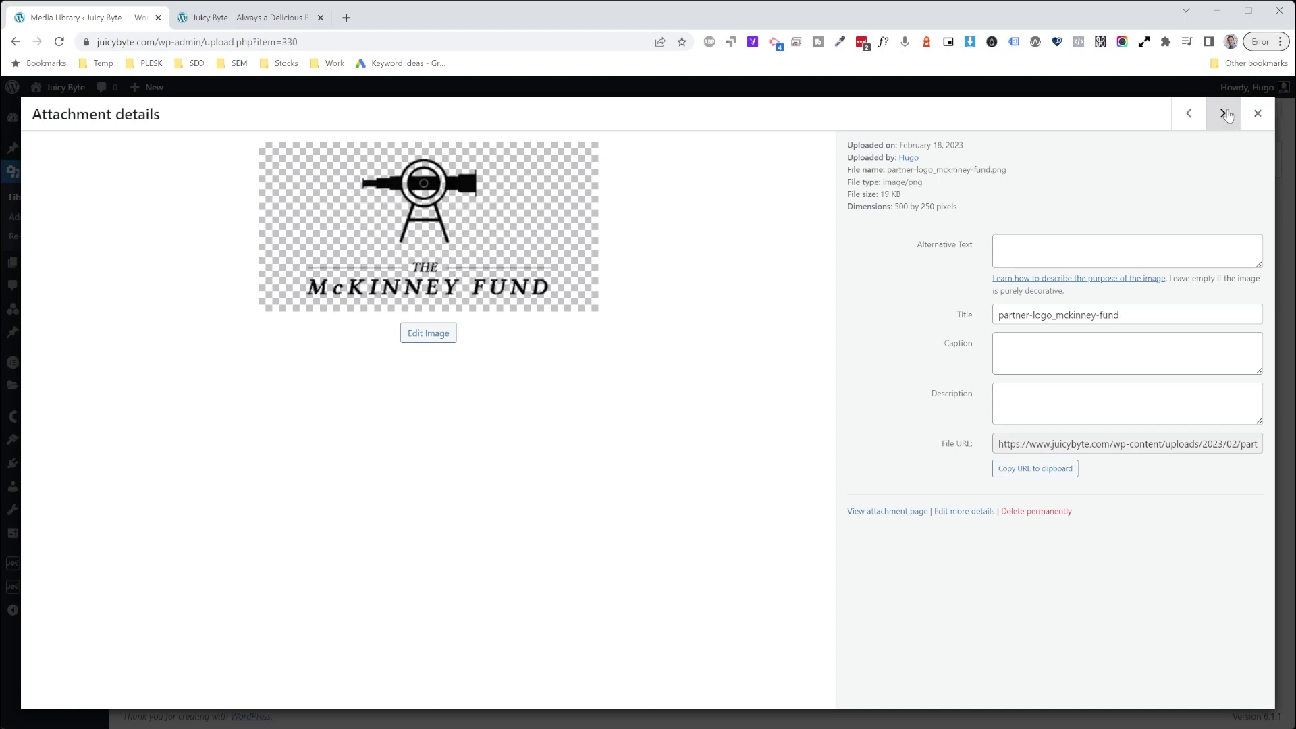
click(1181, 126)
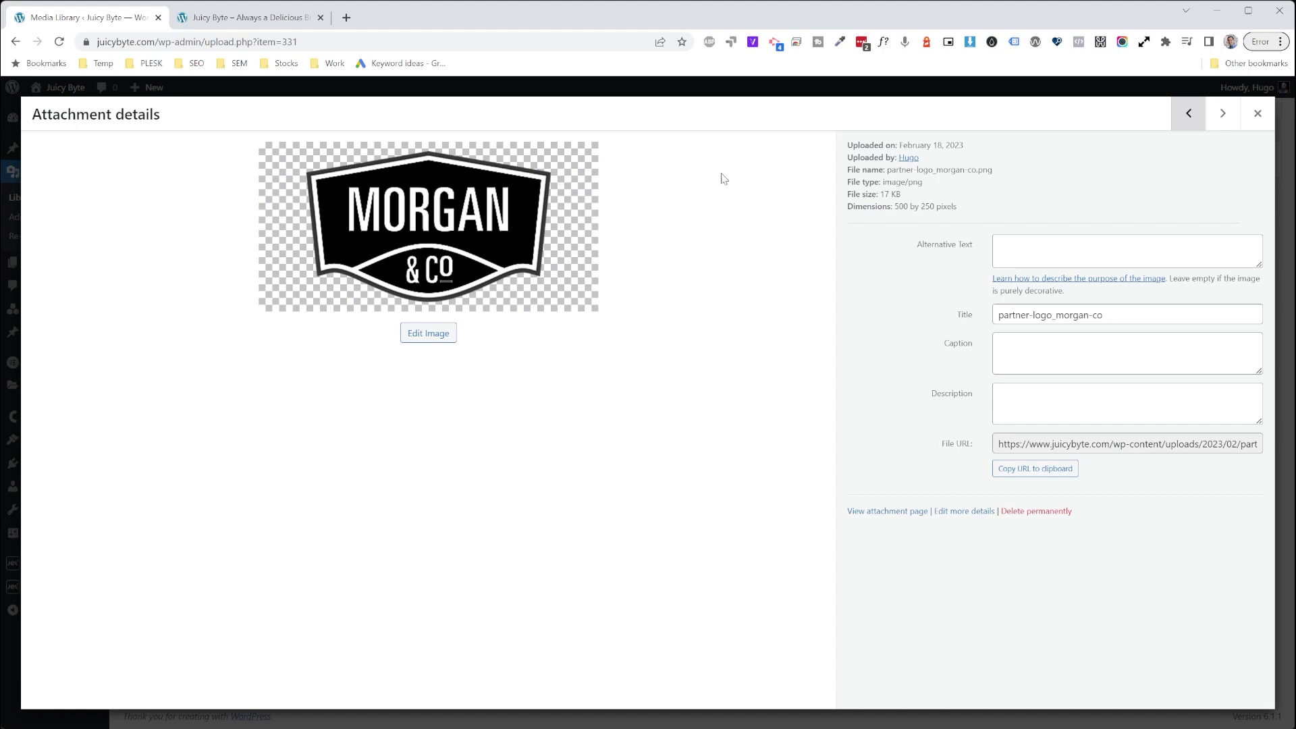
click(1223, 113)
click(1189, 120)
click(1181, 120)
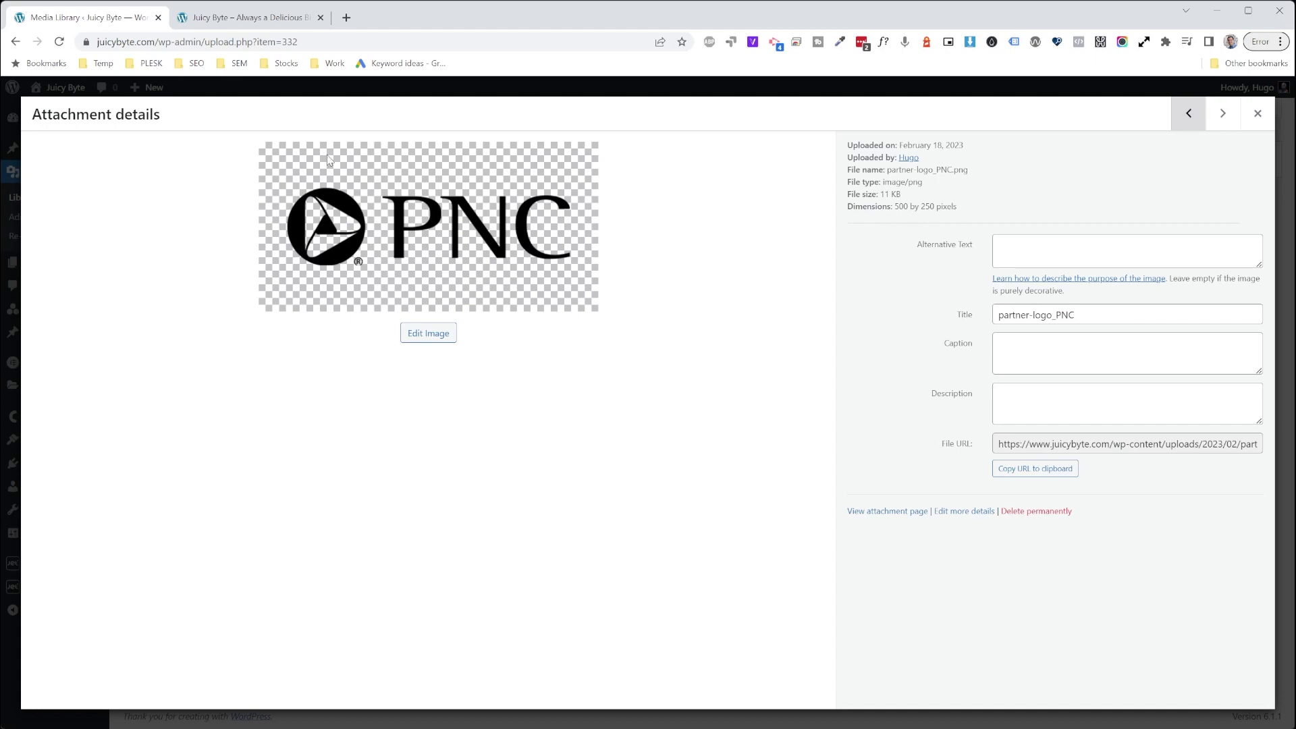